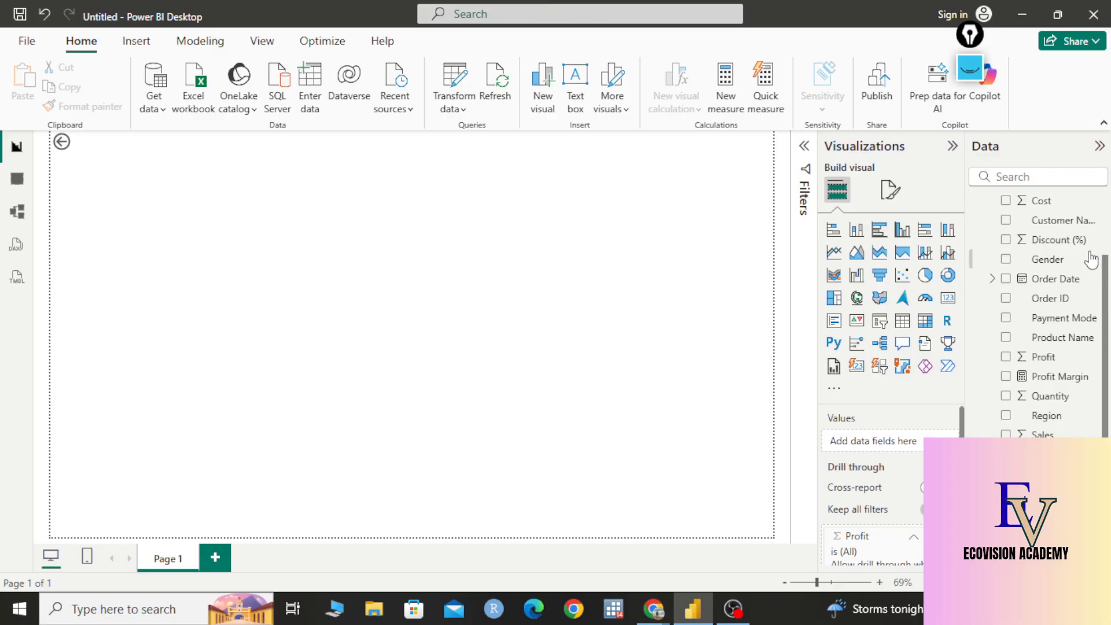
# - Remove the back button from the report page
pyautogui.scroll(-1, 1062, 339)
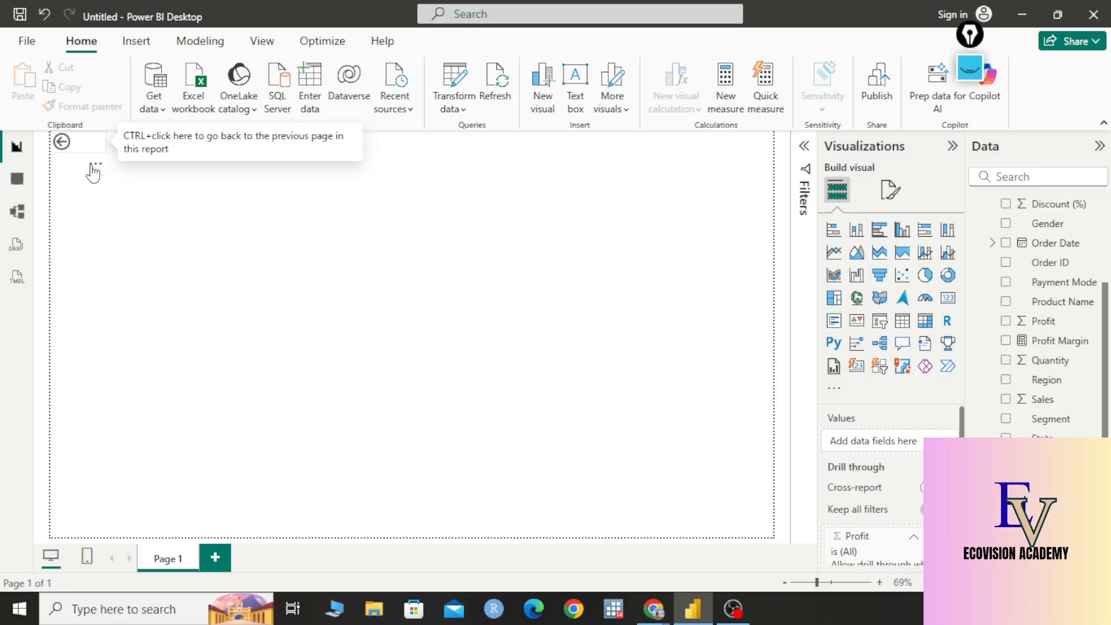
pyautogui.click(96, 165)
pyautogui.click(112, 181)
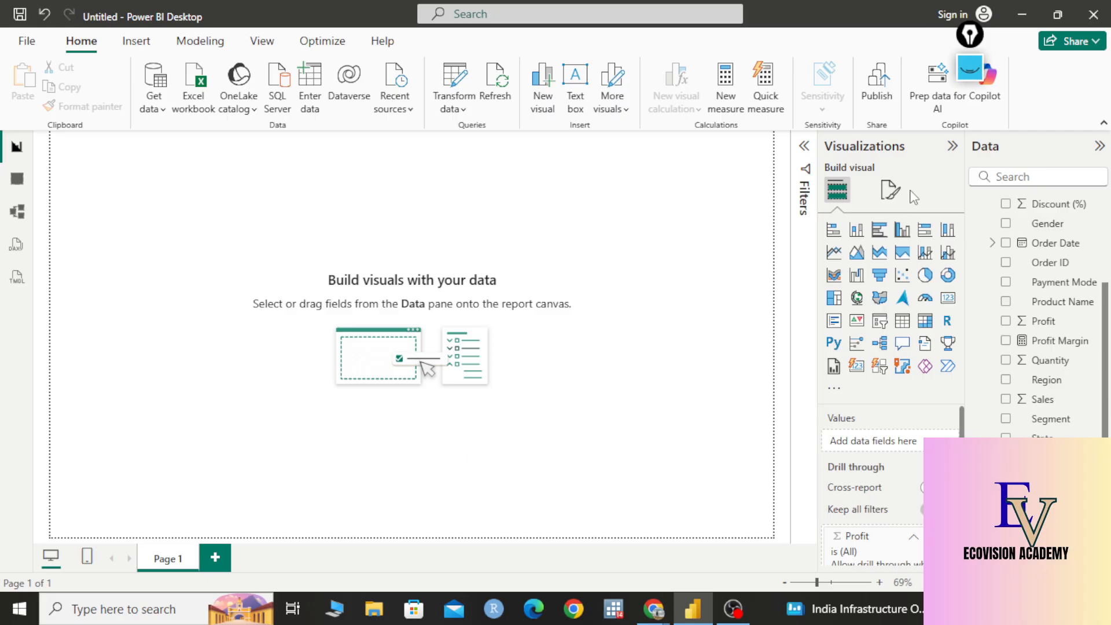
# - Set the page's canvas background to black with 0% transparency and return to building visuals
pyautogui.click(891, 189)
pyautogui.click(873, 335)
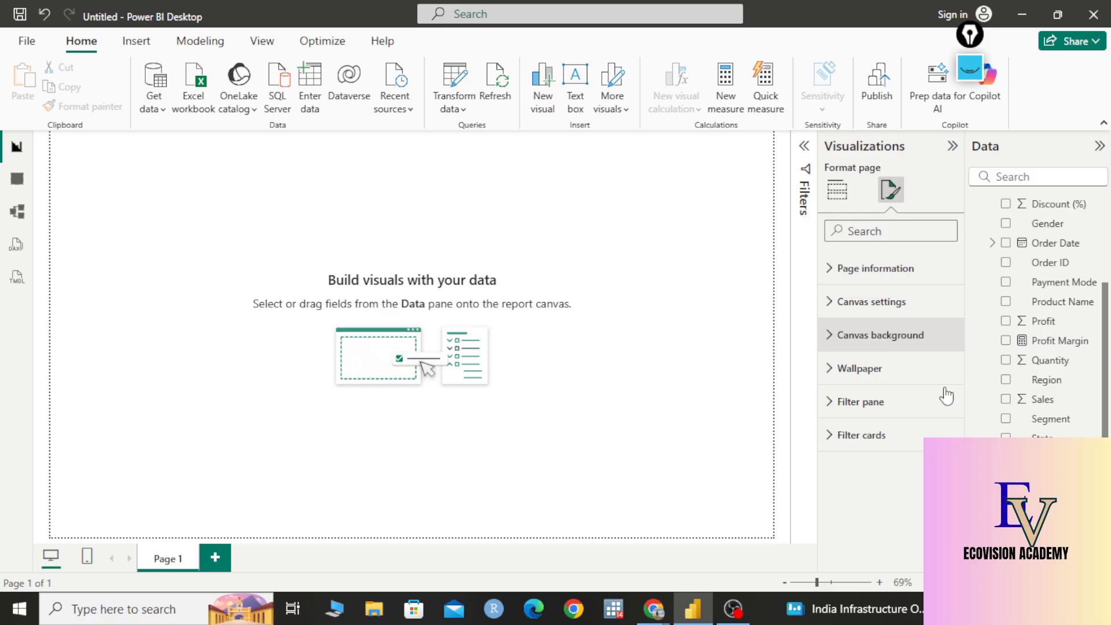
pyautogui.click(864, 389)
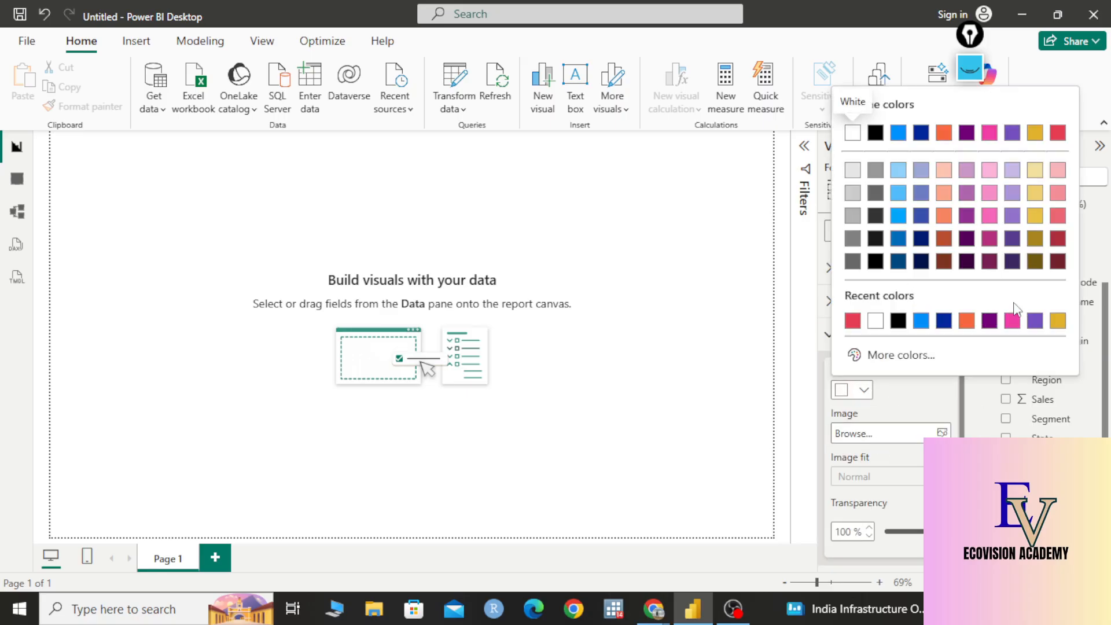
pyautogui.click(899, 320)
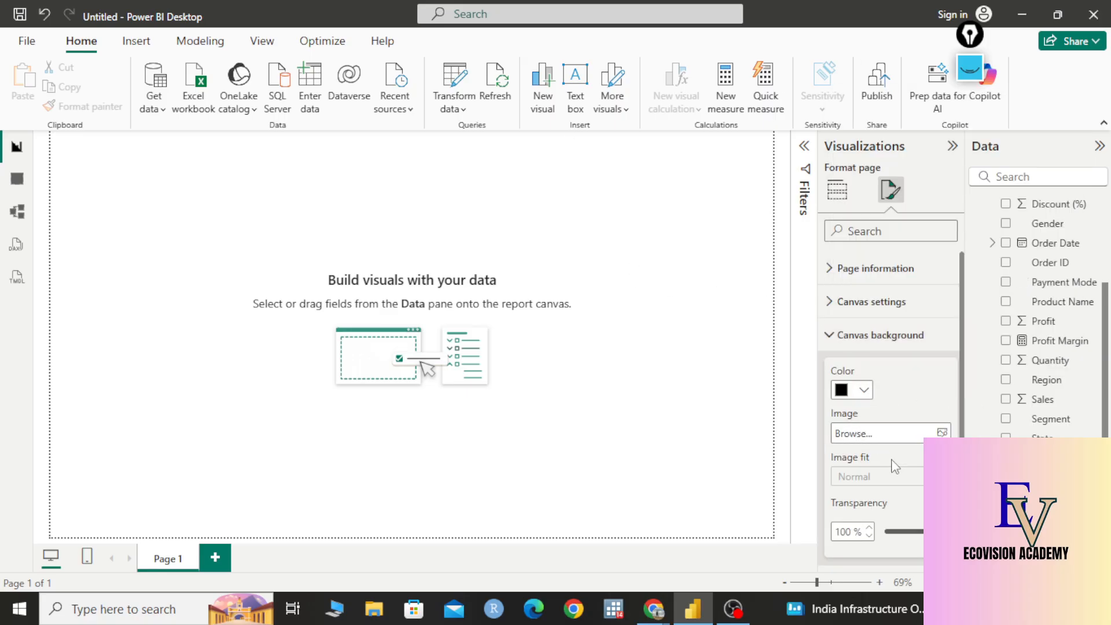
pyautogui.moveTo(949, 532); pyautogui.dragTo(803, 535)
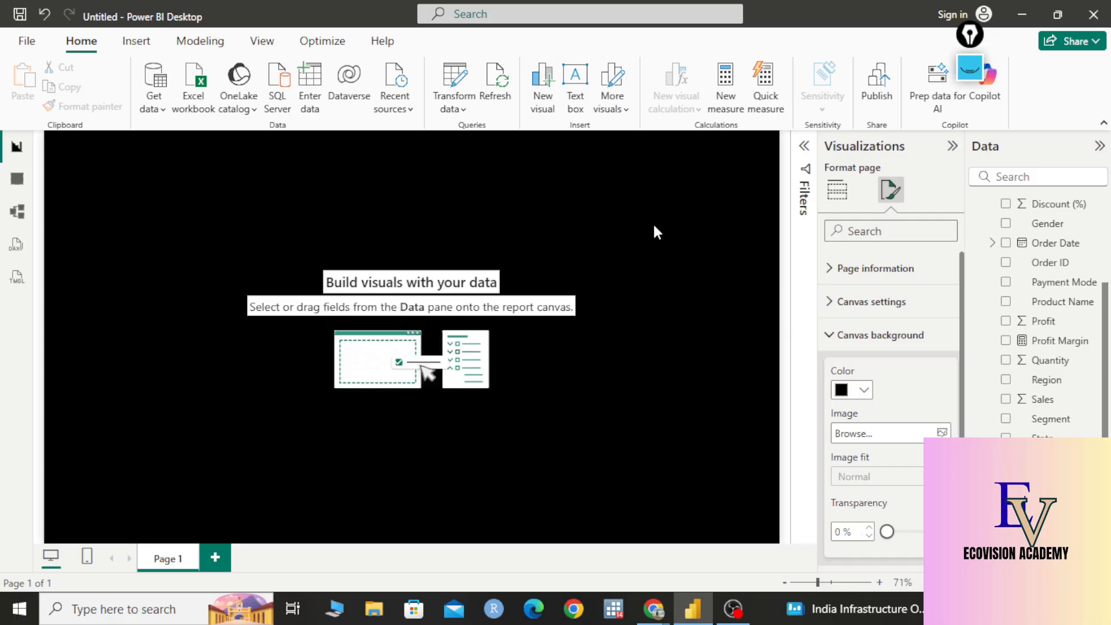
pyautogui.click(837, 189)
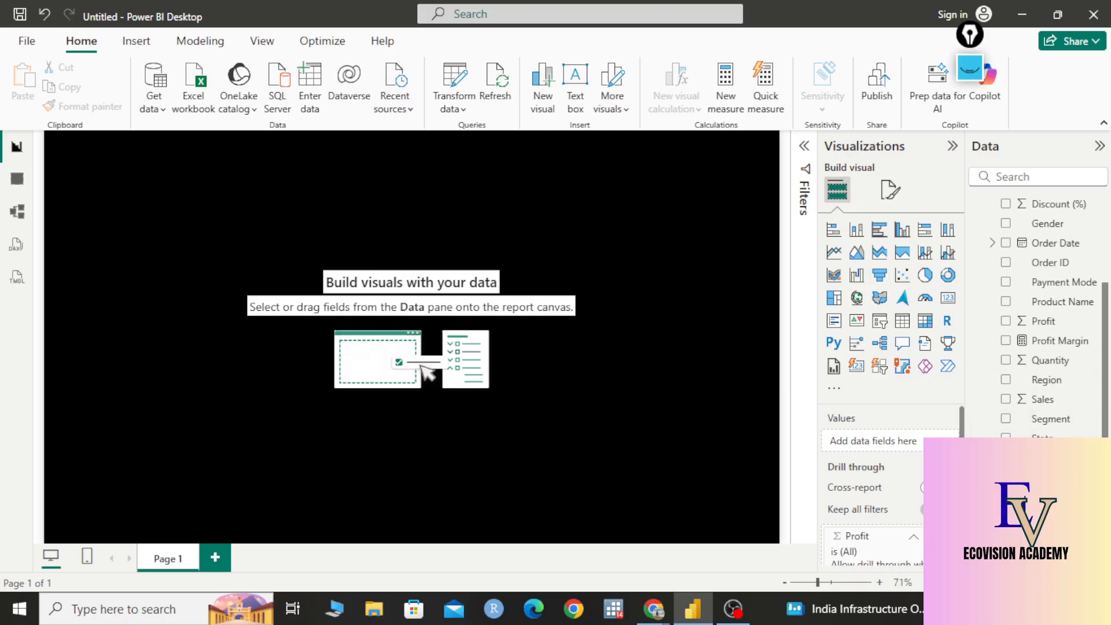
# - Annotate the Build visual option and several chart types in the visual gallery with pink freehand pen marks
pyautogui.click(972, 73)
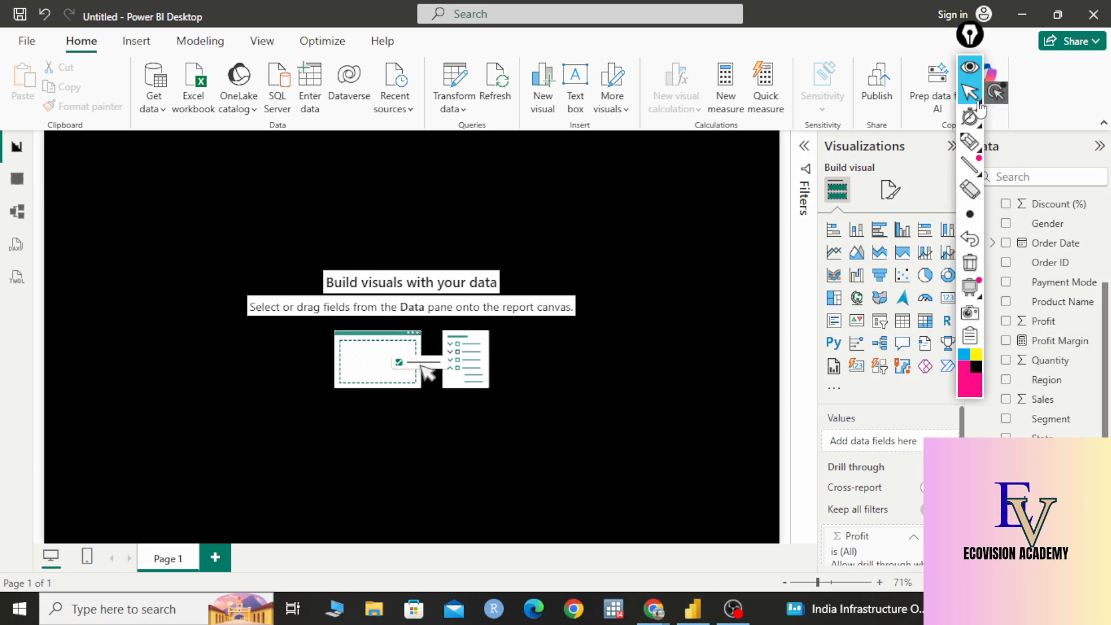
pyautogui.click(970, 145)
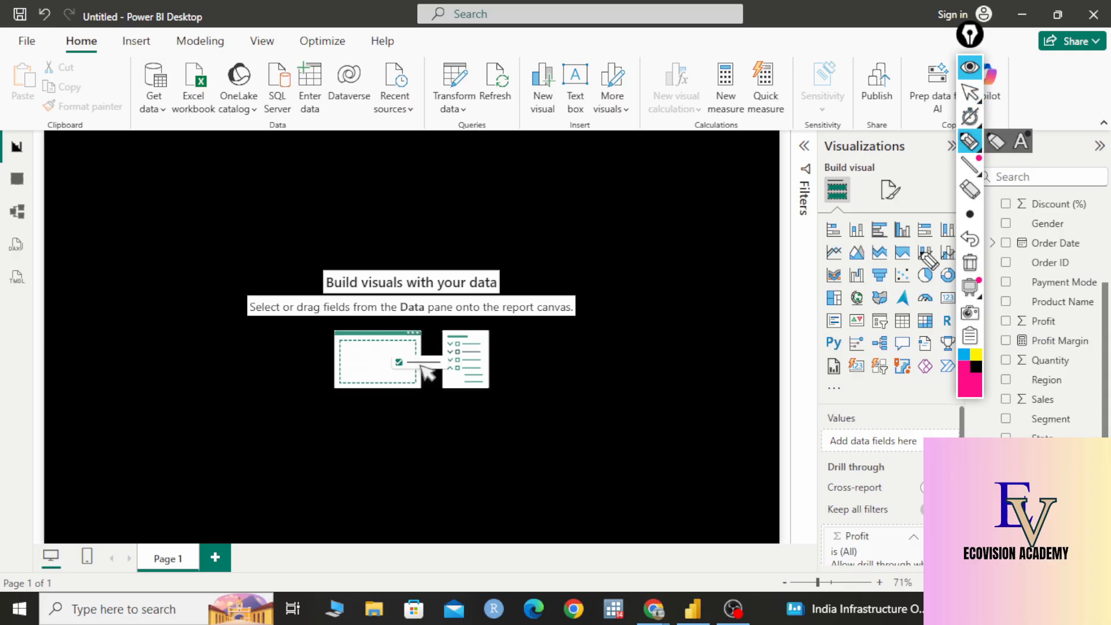
pyautogui.moveTo(809, 213); pyautogui.dragTo(849, 203)
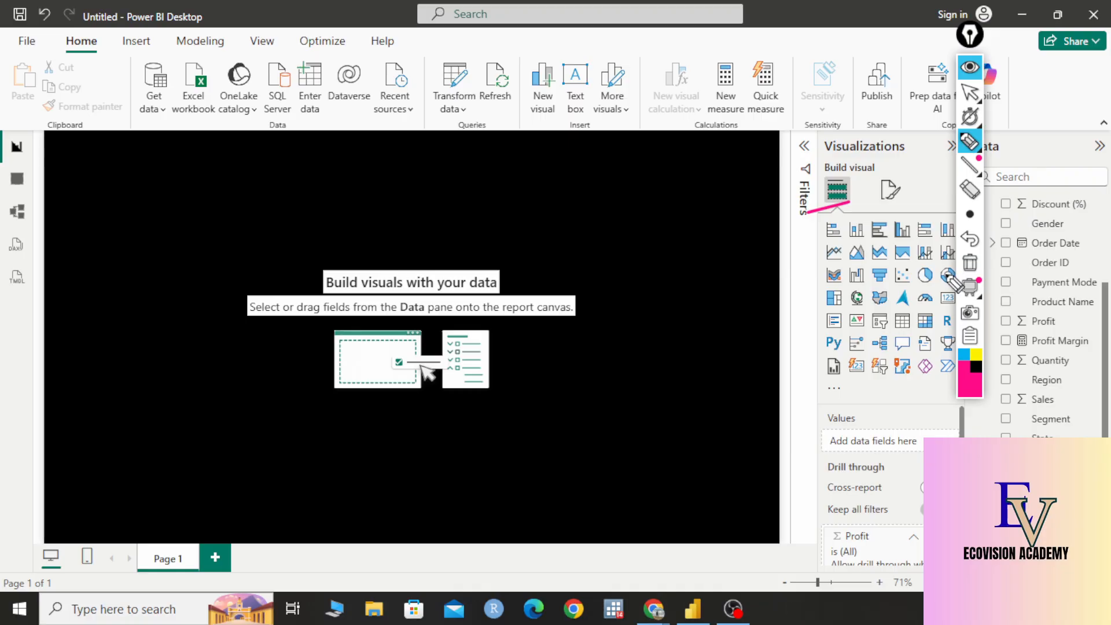
pyautogui.moveTo(941, 261); pyautogui.dragTo(949, 249)
pyautogui.moveTo(873, 306); pyautogui.dragTo(911, 291)
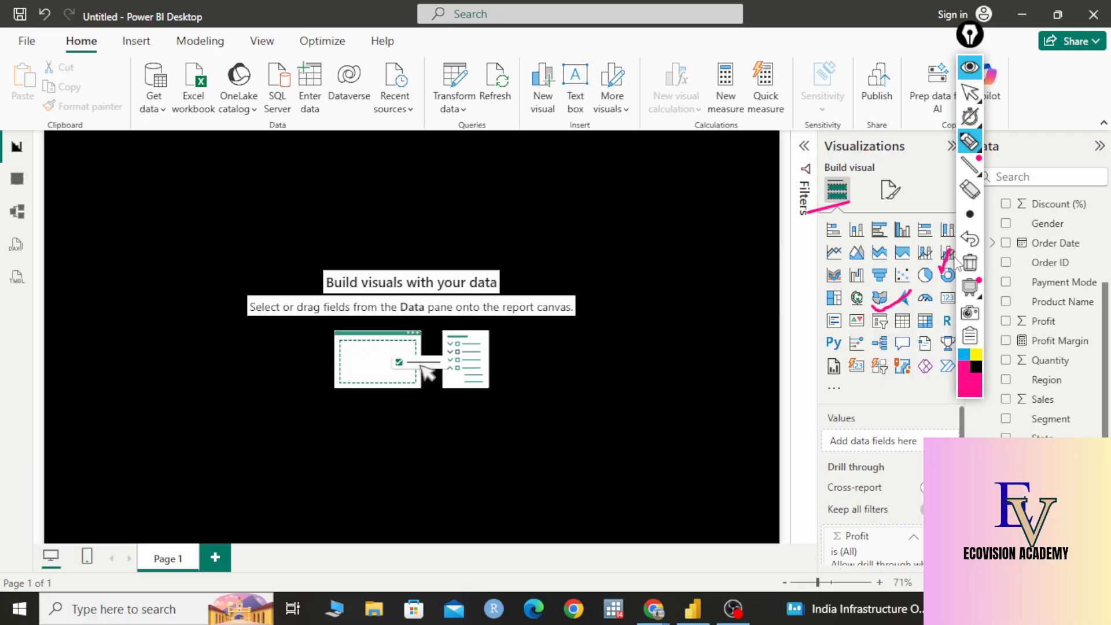
pyautogui.moveTo(814, 246); pyautogui.dragTo(850, 232)
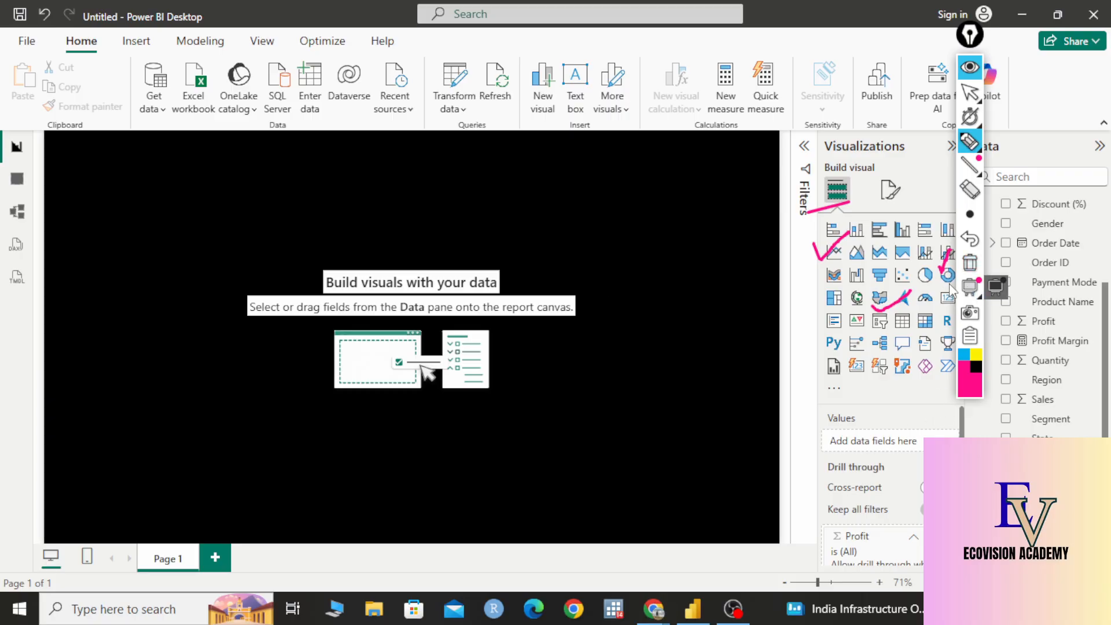
pyautogui.click(977, 71)
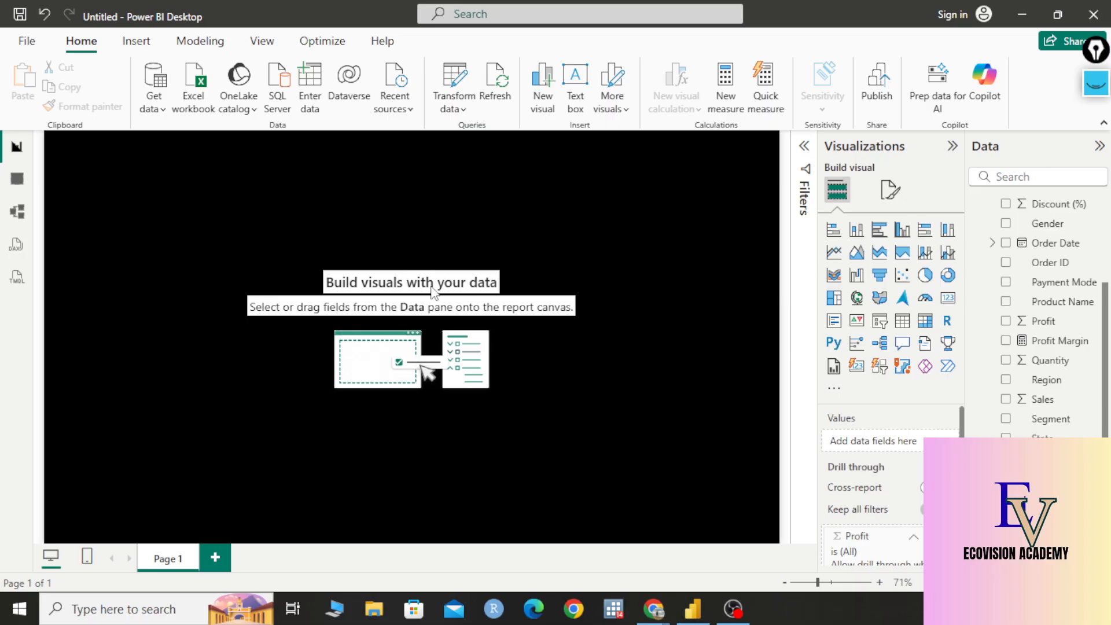
# - Add a card visual to the page showing the Total Sales measure
pyautogui.click(944, 294)
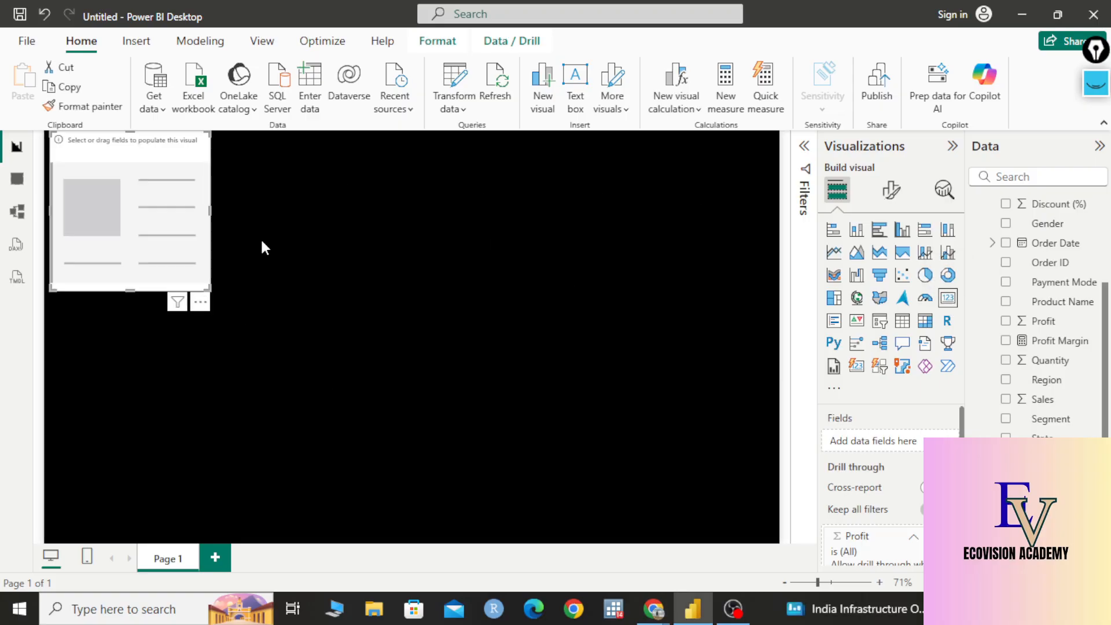
pyautogui.moveTo(1051, 486); pyautogui.dragTo(157, 209)
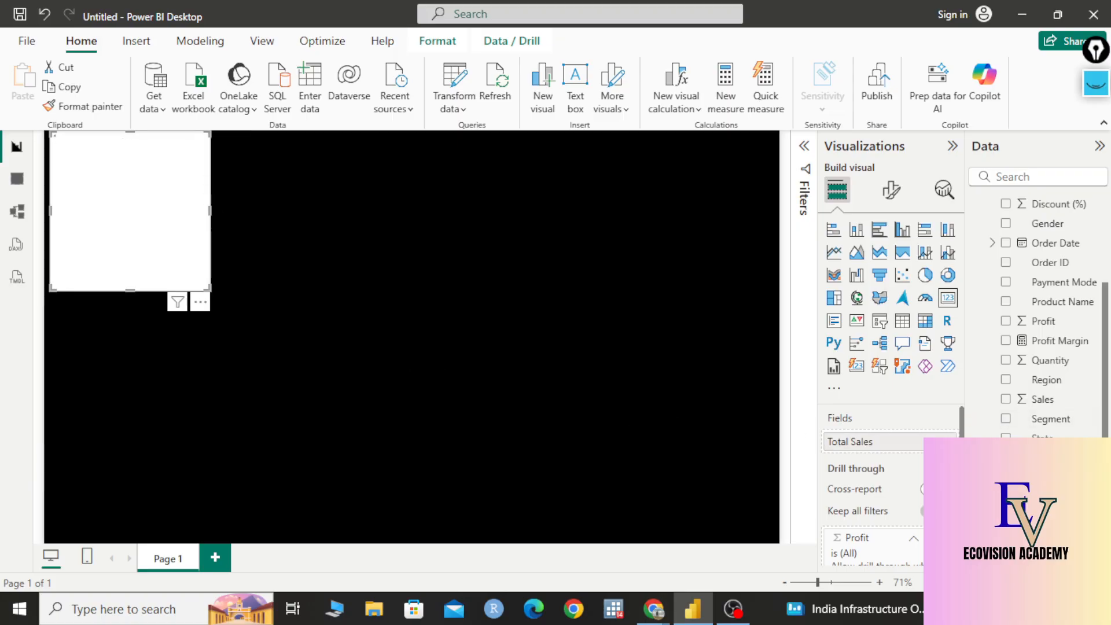
pyautogui.click(782, 280)
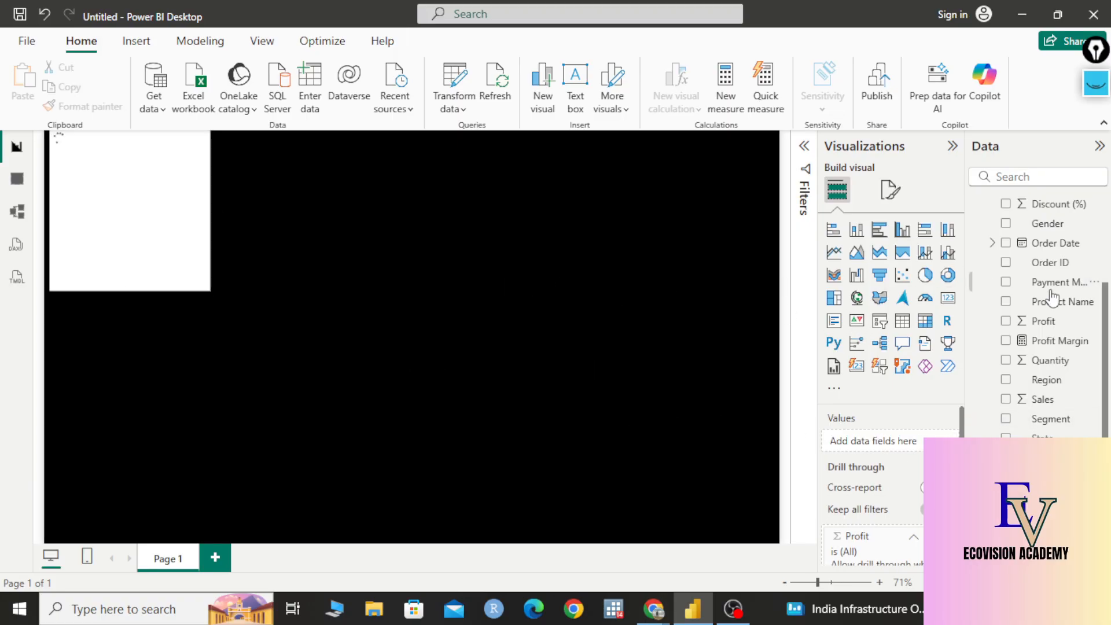
# - Add a second card visual below the first, showing the Total Quantity measure
pyautogui.click(948, 297)
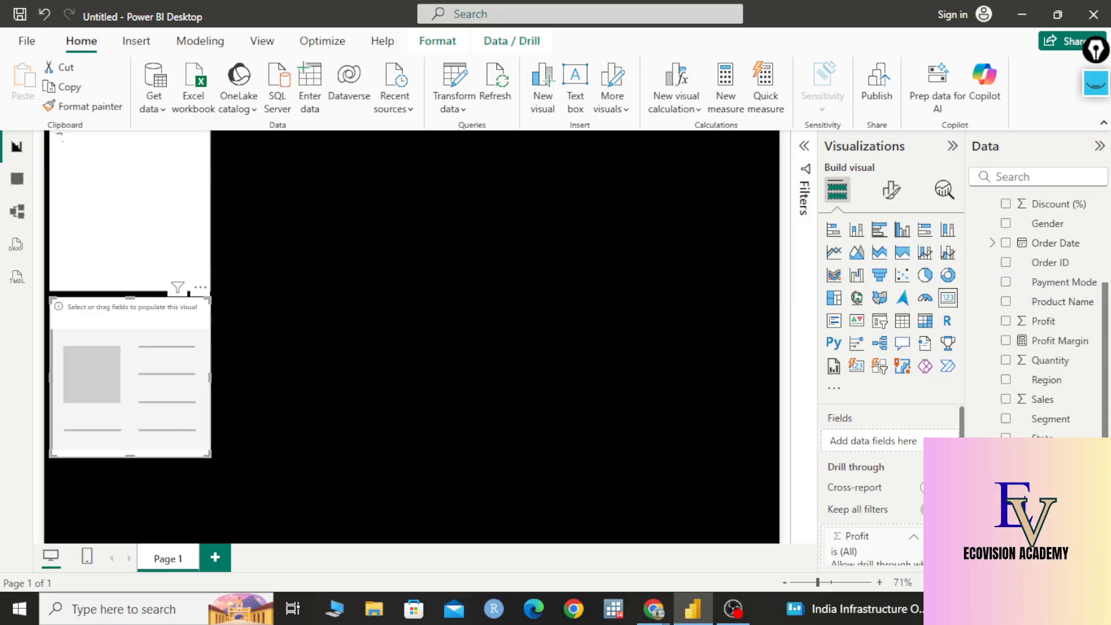
pyautogui.moveTo(1050, 478); pyautogui.dragTo(110, 361)
pyautogui.moveTo(132, 366); pyautogui.dragTo(134, 368)
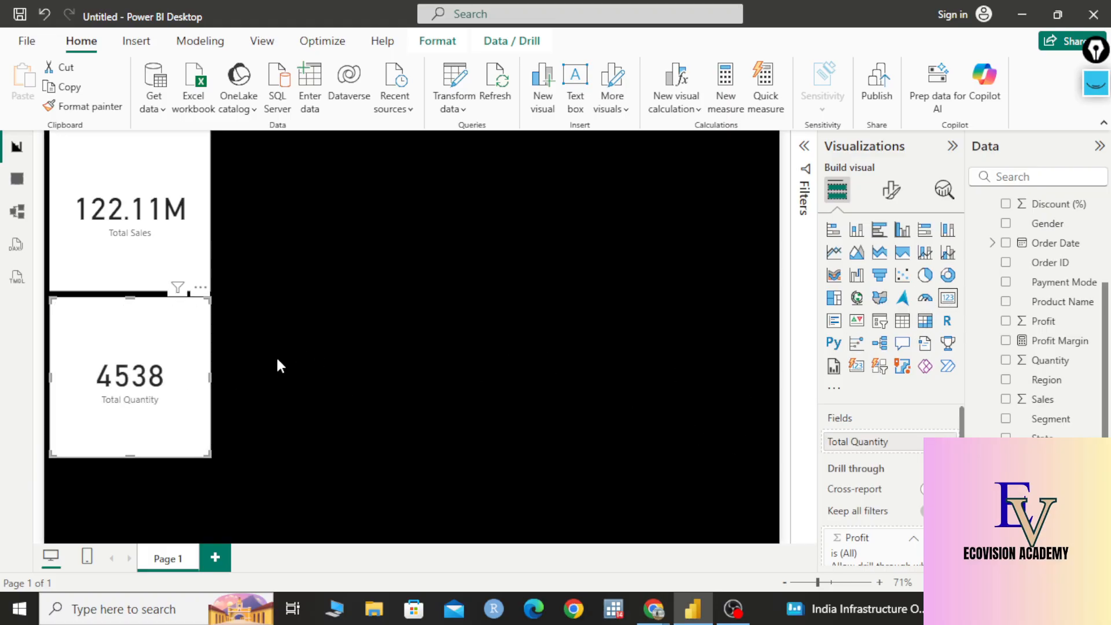
# - Add a third card visual showing Total Profit and place it near the page's upper-right corner
pyautogui.click(948, 298)
pyautogui.click(728, 273)
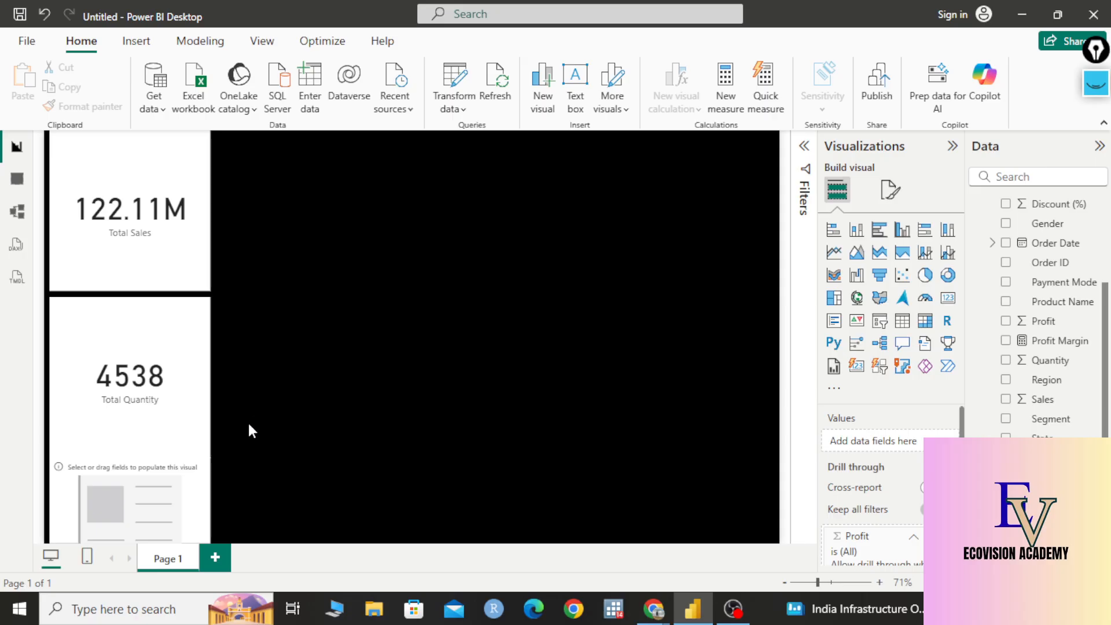
pyautogui.moveTo(484, 336); pyautogui.dragTo(631, 201)
pyautogui.moveTo(1052, 458); pyautogui.dragTo(700, 216)
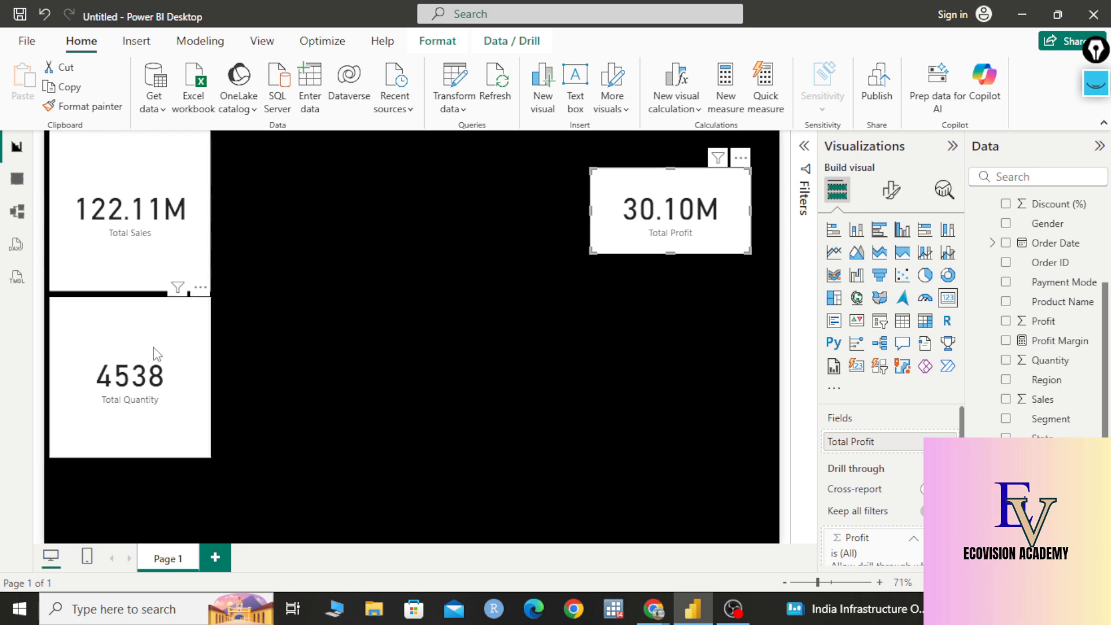
# - Move the Total Quantity card between the other two cards, and reduce the height of the Total Quantity and Total Sales cards
pyautogui.moveTo(146, 352); pyautogui.dragTo(376, 239)
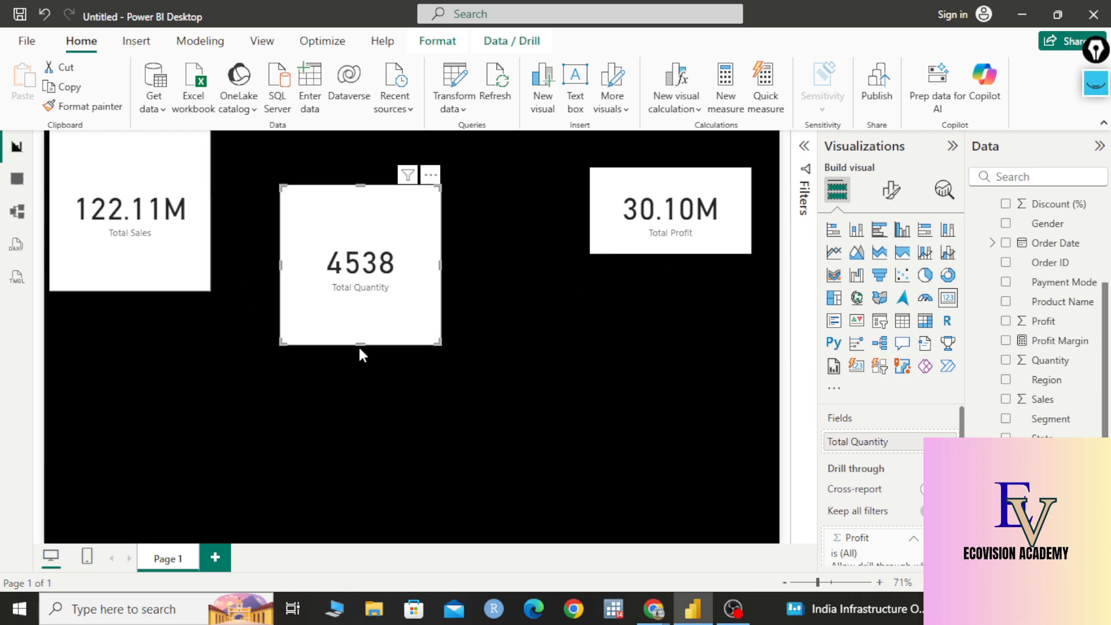
pyautogui.moveTo(359, 345); pyautogui.dragTo(360, 253)
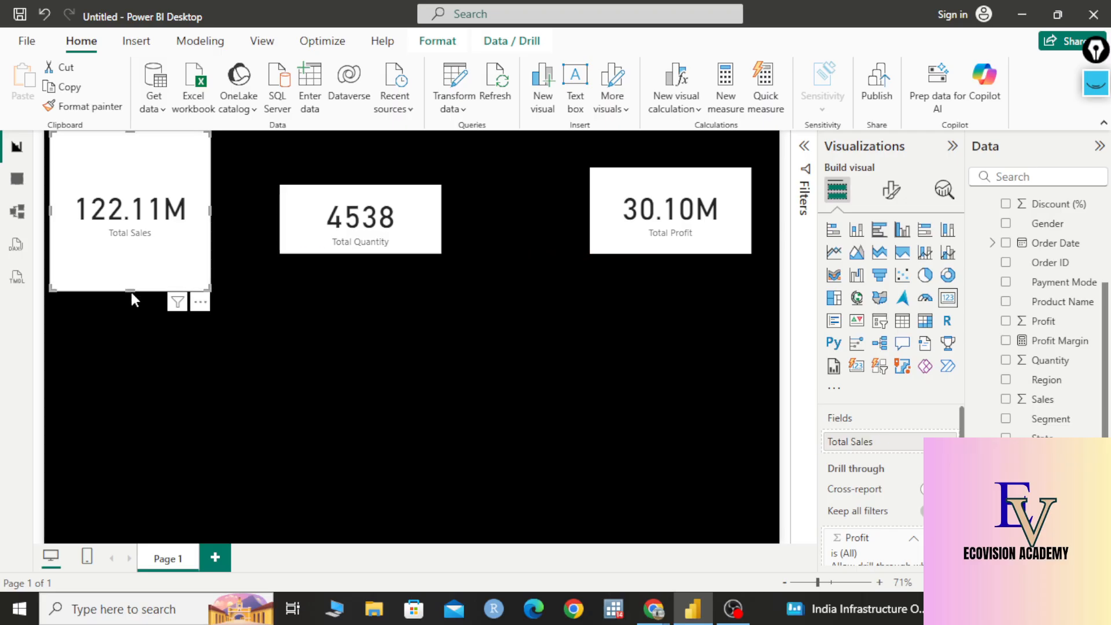
pyautogui.click(137, 293)
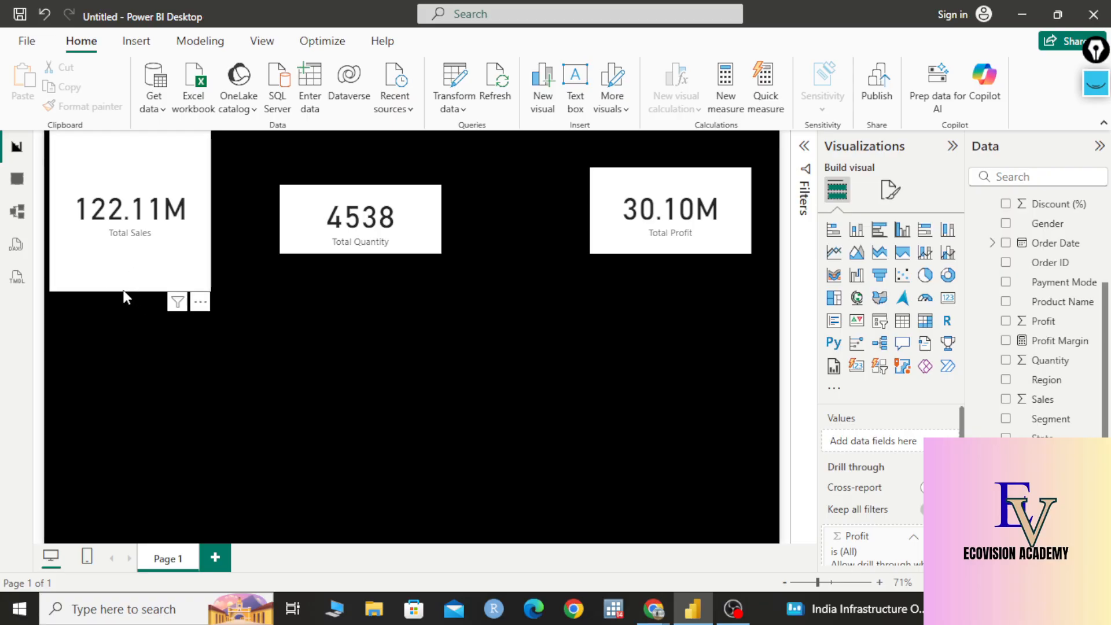
pyautogui.click(129, 289)
pyautogui.click(129, 291)
pyautogui.click(129, 289)
pyautogui.moveTo(132, 285); pyautogui.dragTo(139, 200)
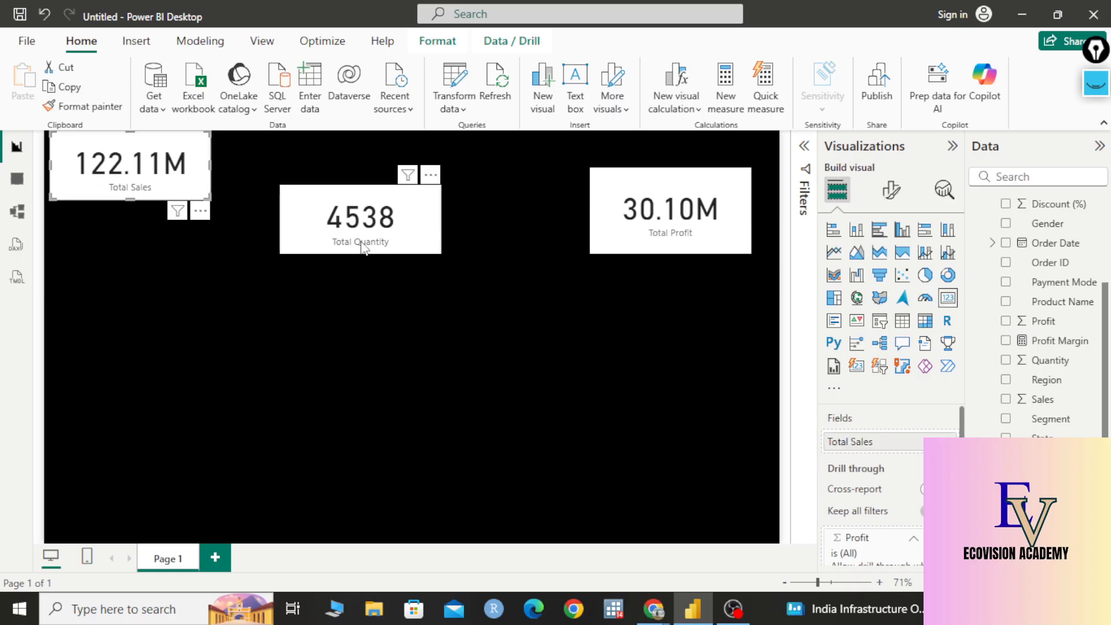
# - Line up the Total Quantity and Total Profit cards beside Total Sales along the page's upper edge, shortening the Total Profit card to match
pyautogui.moveTo(304, 190); pyautogui.dragTo(307, 138)
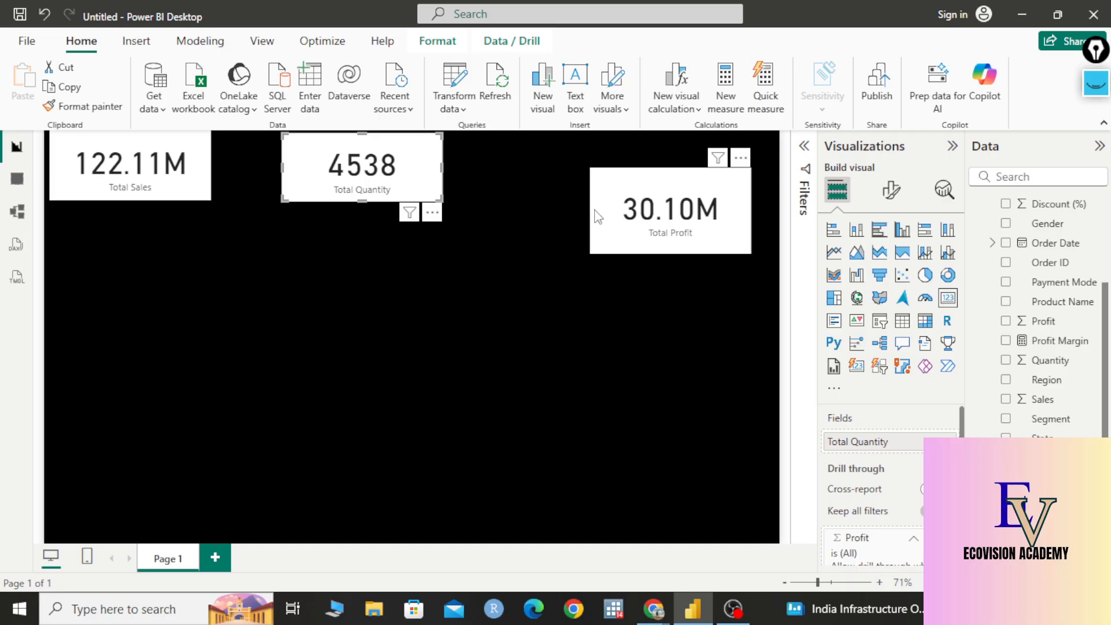
pyautogui.moveTo(618, 200); pyautogui.dragTo(620, 179)
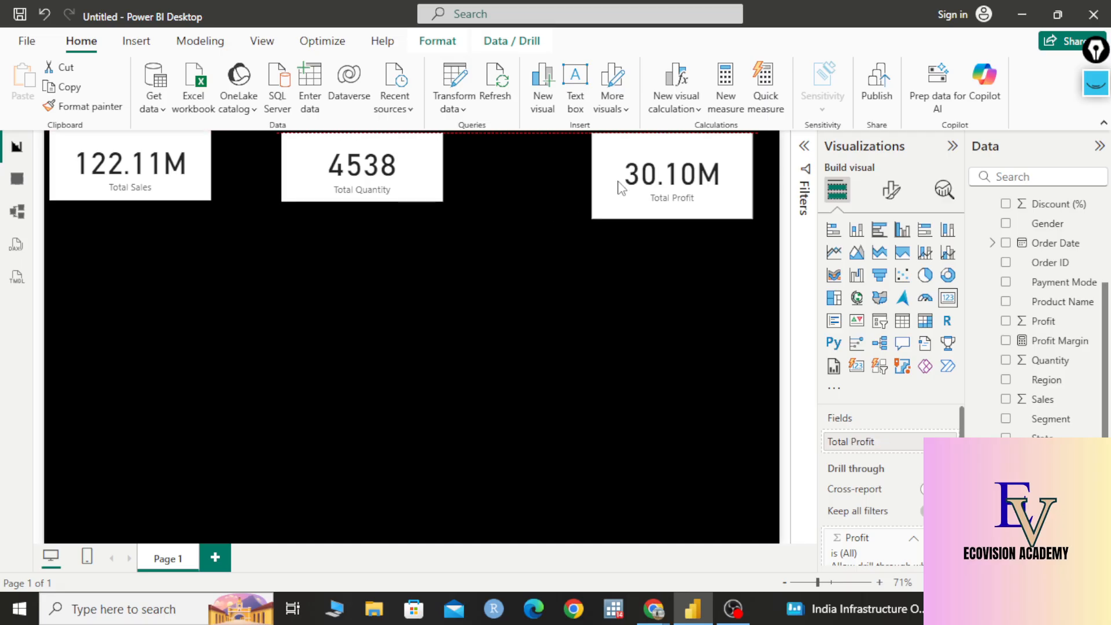
pyautogui.moveTo(673, 218); pyautogui.dragTo(671, 202)
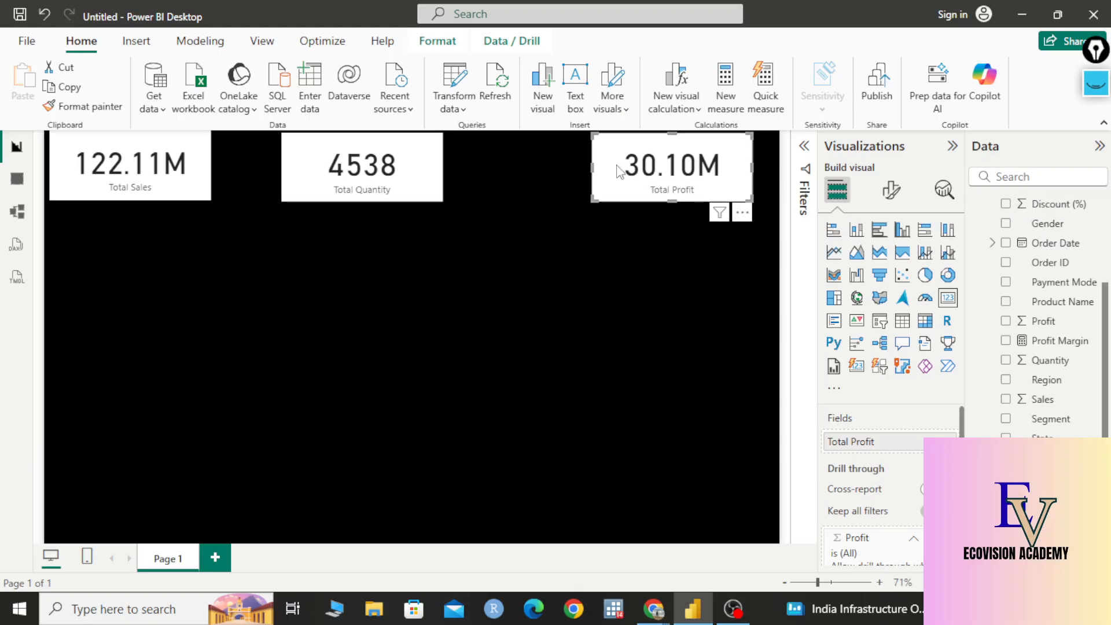
pyautogui.moveTo(437, 171); pyautogui.dragTo(376, 168)
pyautogui.moveTo(605, 188); pyautogui.dragTo(449, 190)
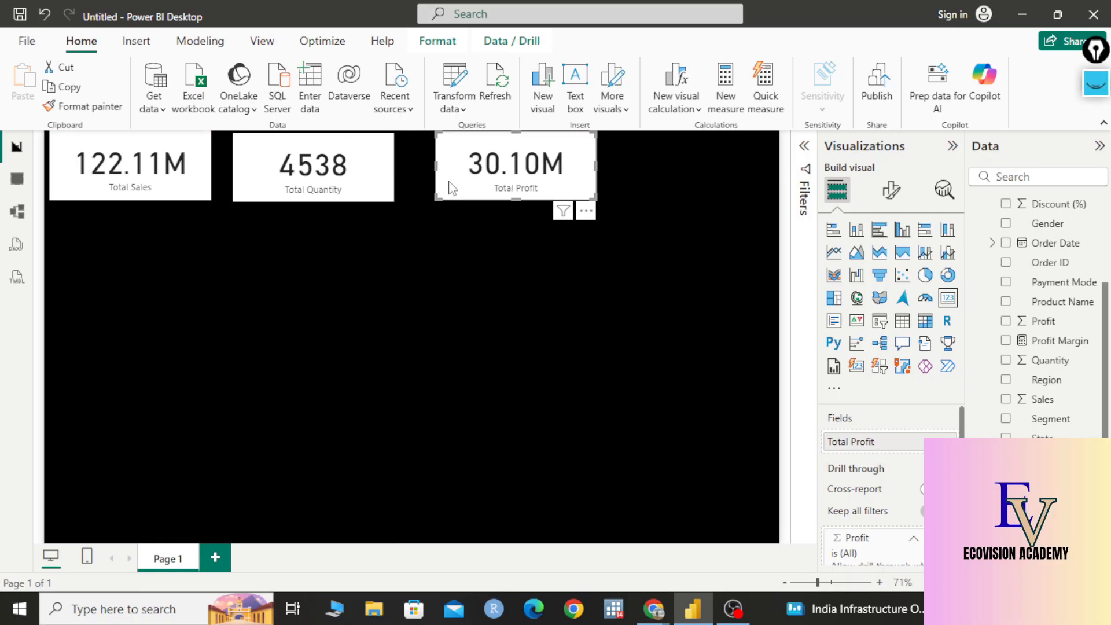
# - Add a Total Orders card at the right end of the card row and match its height to the other cards
pyautogui.click(946, 302)
pyautogui.moveTo(1059, 458); pyautogui.dragTo(124, 269)
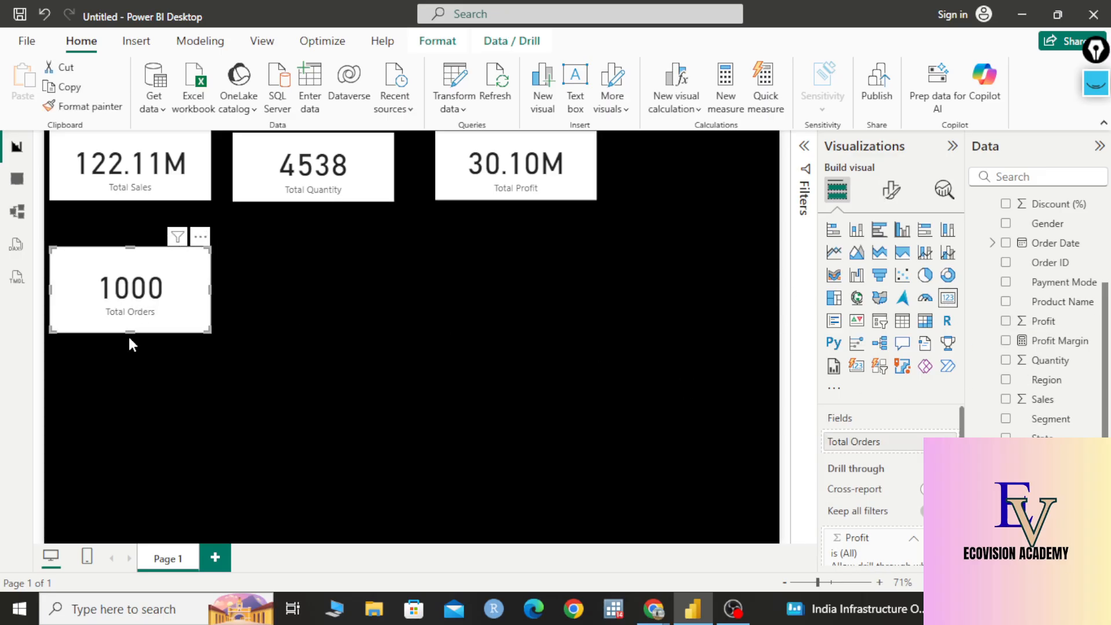
pyautogui.moveTo(130, 330); pyautogui.dragTo(680, 176)
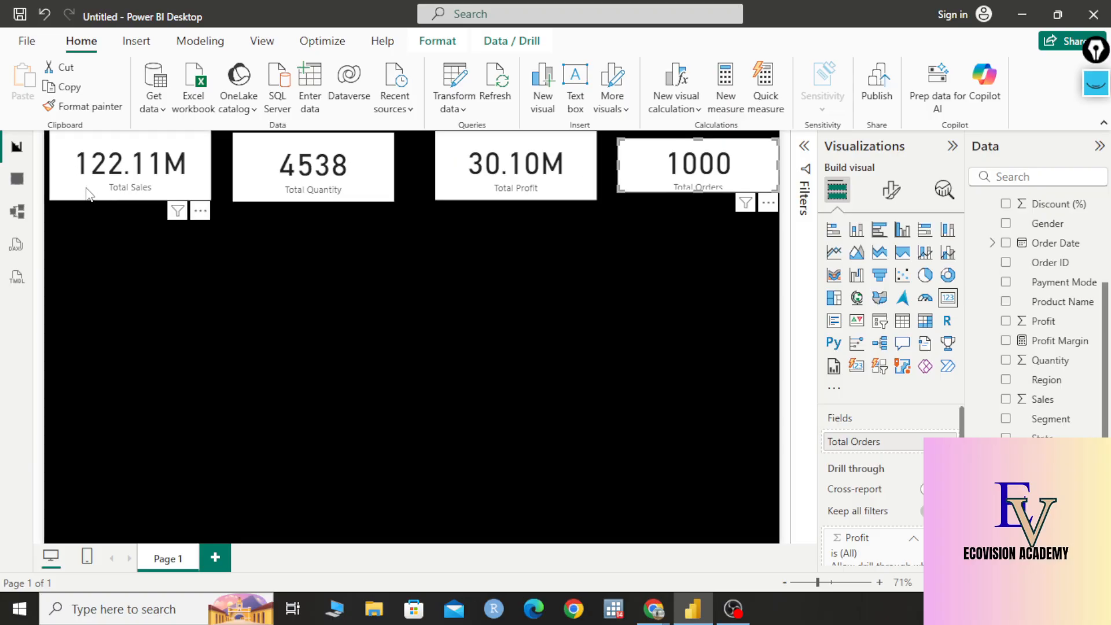
pyautogui.moveTo(699, 192); pyautogui.dragTo(703, 202)
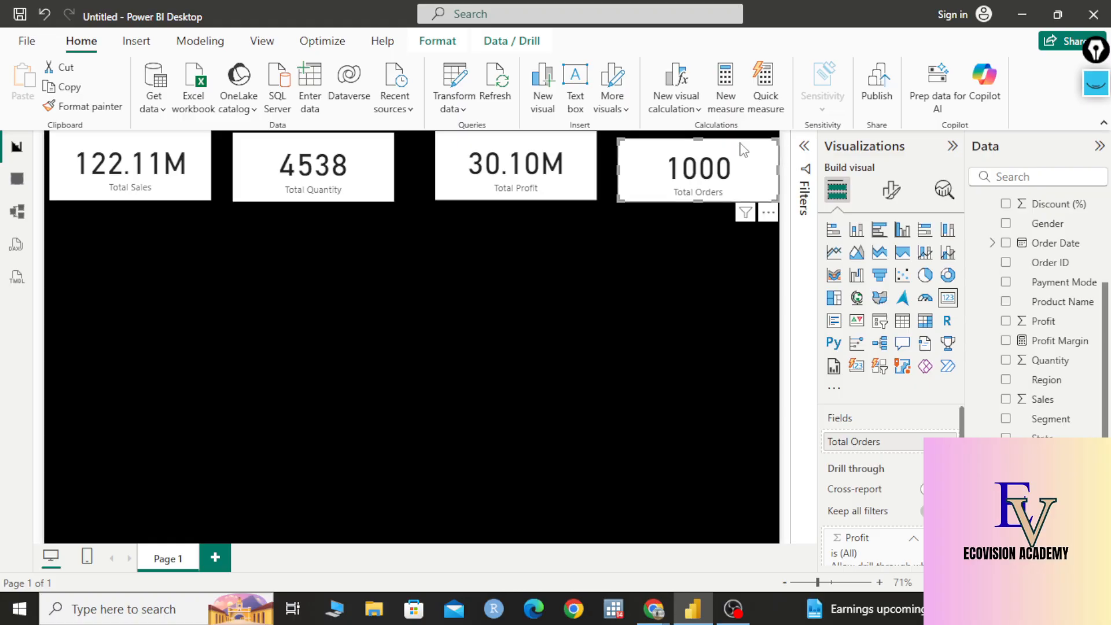
pyautogui.moveTo(705, 140); pyautogui.dragTo(696, 133)
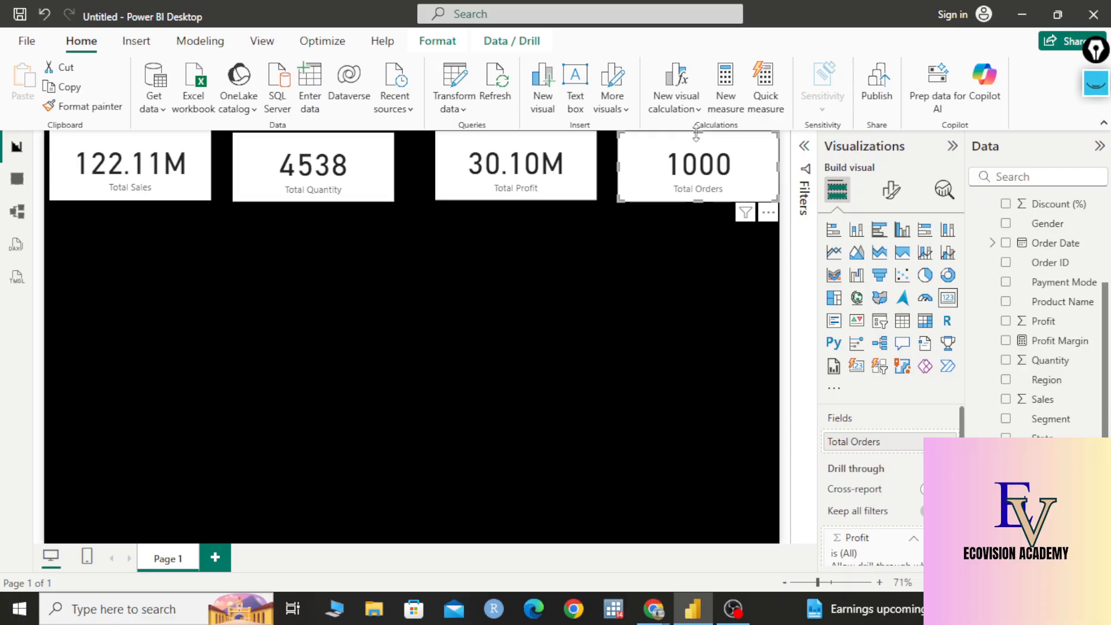
# - Insert an empty line chart below the cards and mark its X-axis and Y-axis fields with pink pen check marks
pyautogui.click(834, 251)
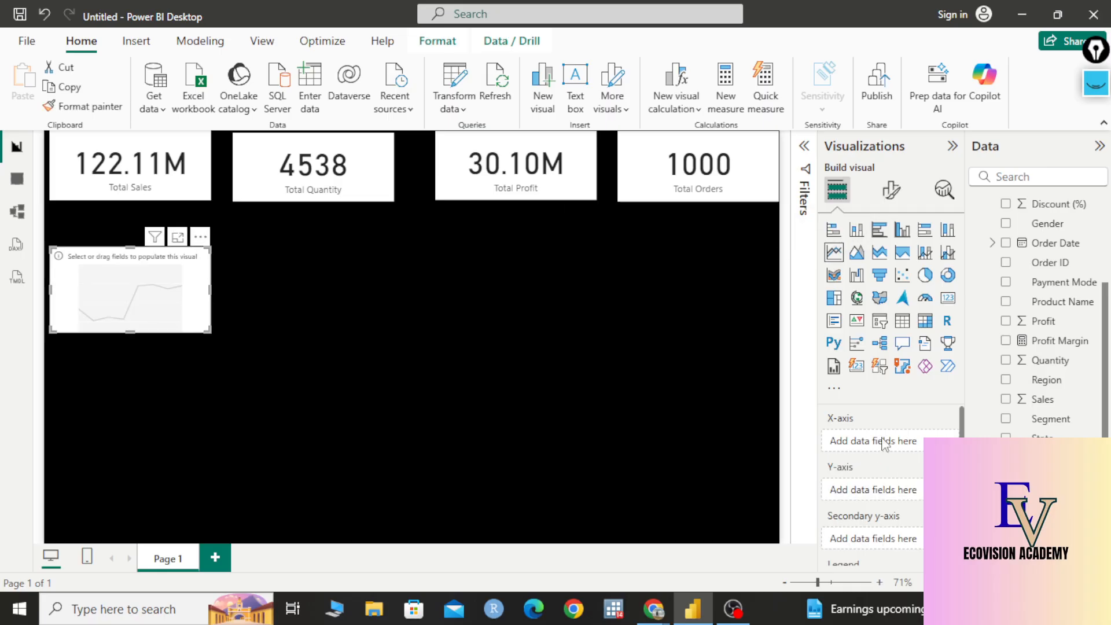
pyautogui.click(1095, 85)
pyautogui.moveTo(1103, 310)
pyautogui.click(1096, 279)
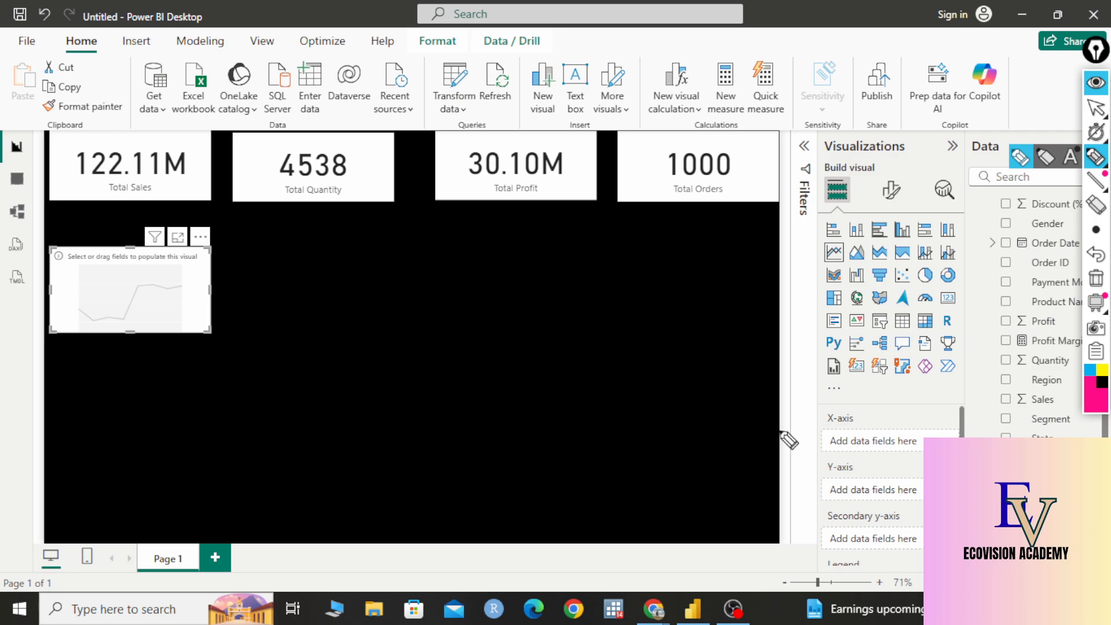
pyautogui.moveTo(780, 430); pyautogui.dragTo(849, 404)
pyautogui.moveTo(794, 472); pyautogui.dragTo(833, 454)
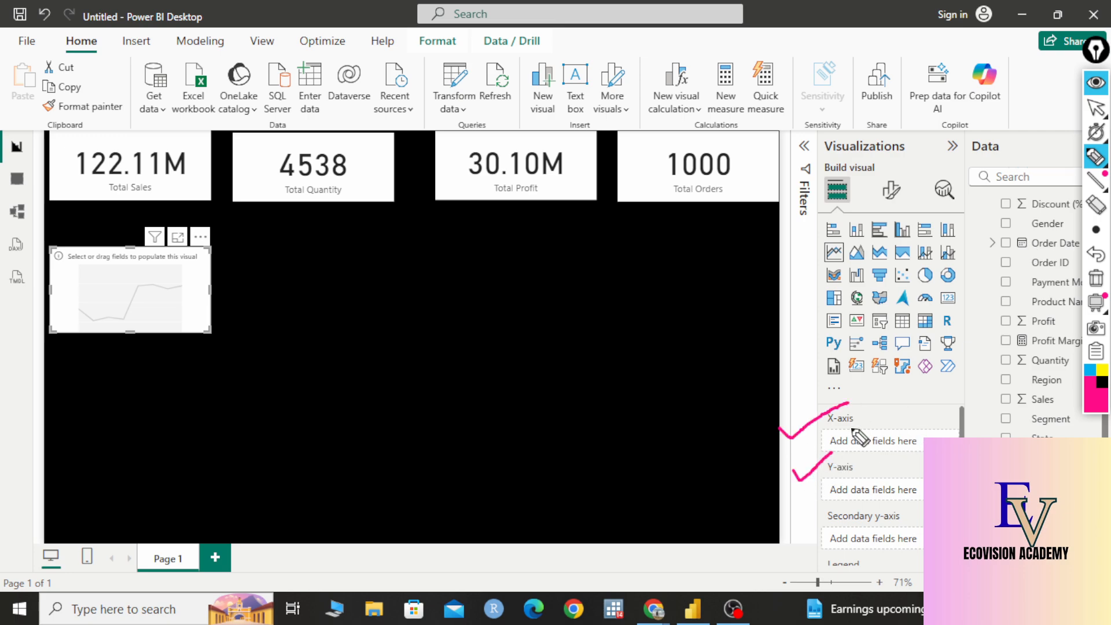
# - Draw pink pen arrows from Order Date to the X-axis field and at the Y-axis field, and clear all pen marks
pyautogui.moveTo(1007, 244)
pyautogui.mouseDown()
pyautogui.moveTo(901, 434)
pyautogui.moveTo(922, 423)
pyautogui.mouseUp()
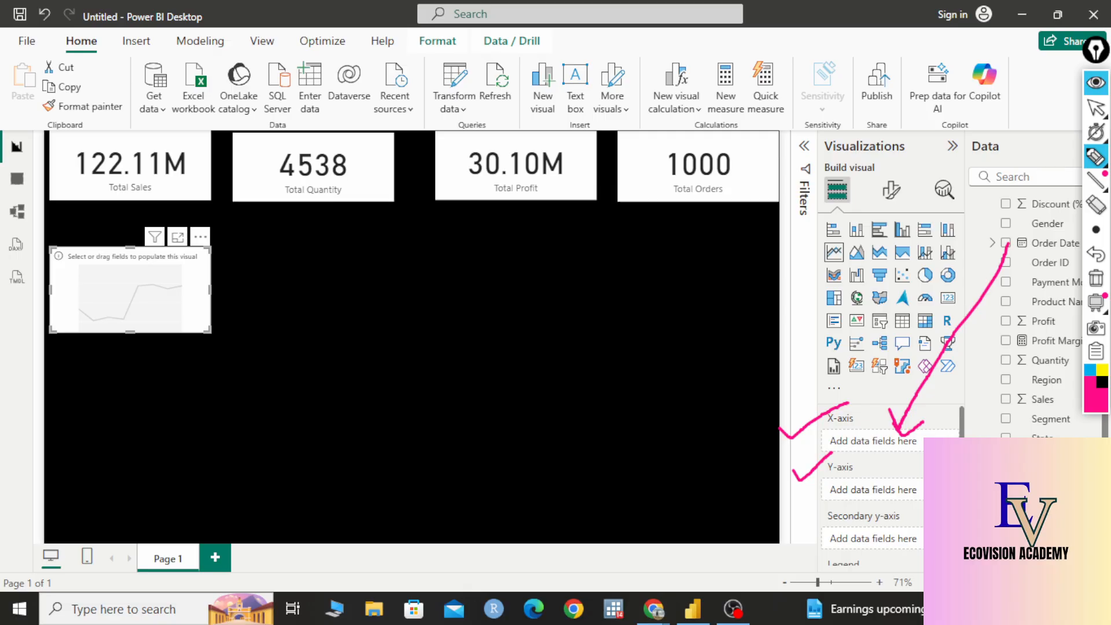
pyautogui.moveTo(910, 492); pyautogui.dragTo(922, 509)
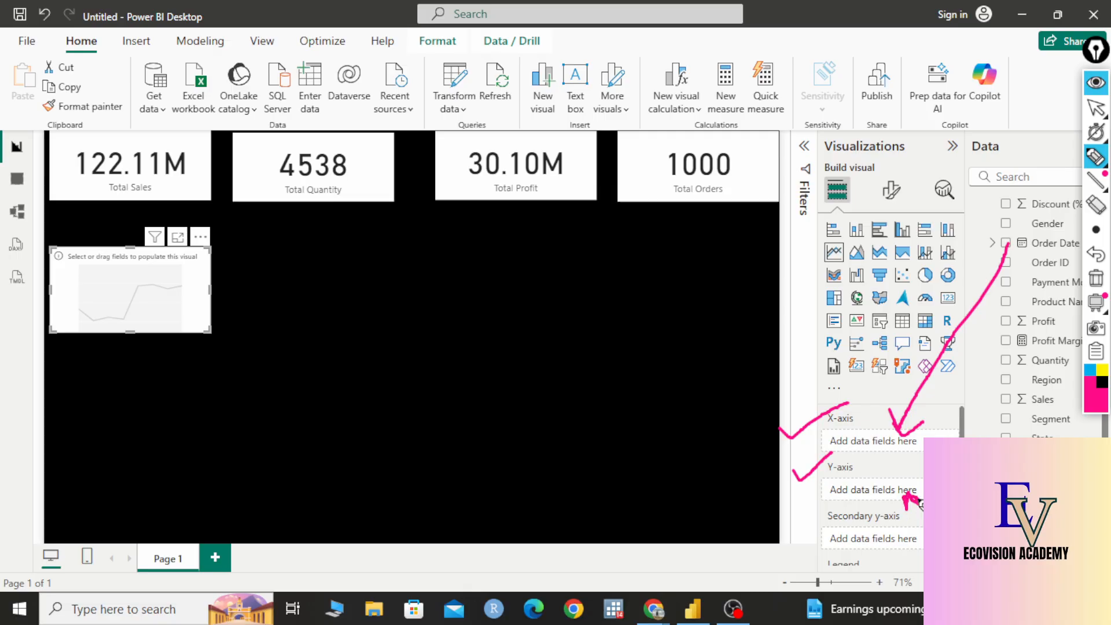
pyautogui.click(1097, 282)
pyautogui.click(1099, 105)
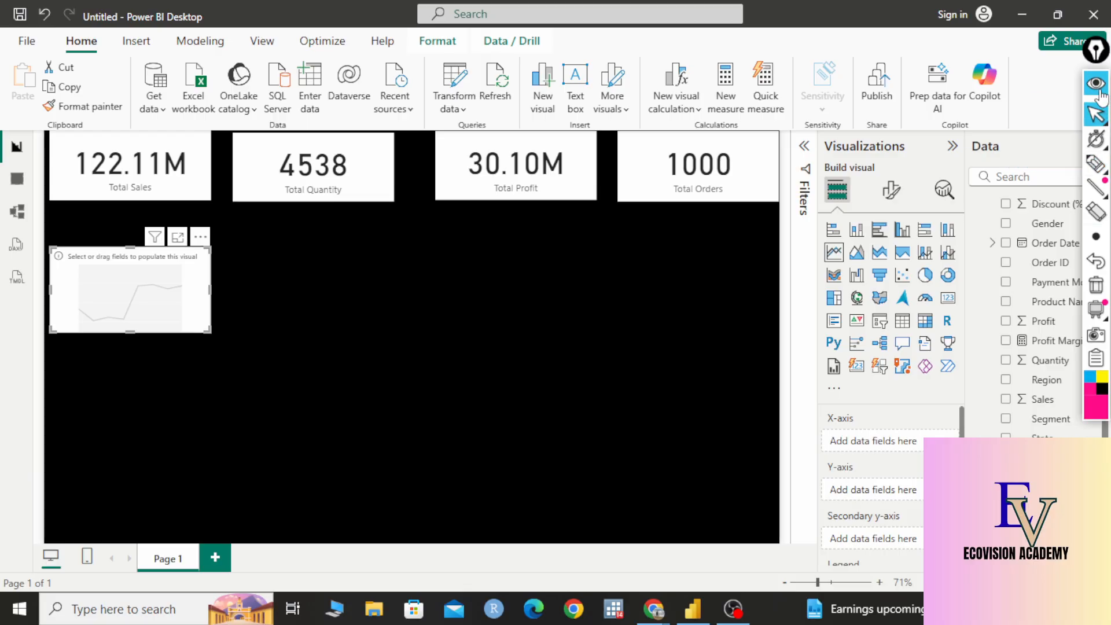
# - Assign Order Date to the line chart's X-axis and Total Sales to its Y-axis
pyautogui.moveTo(1060, 253); pyautogui.dragTo(888, 449)
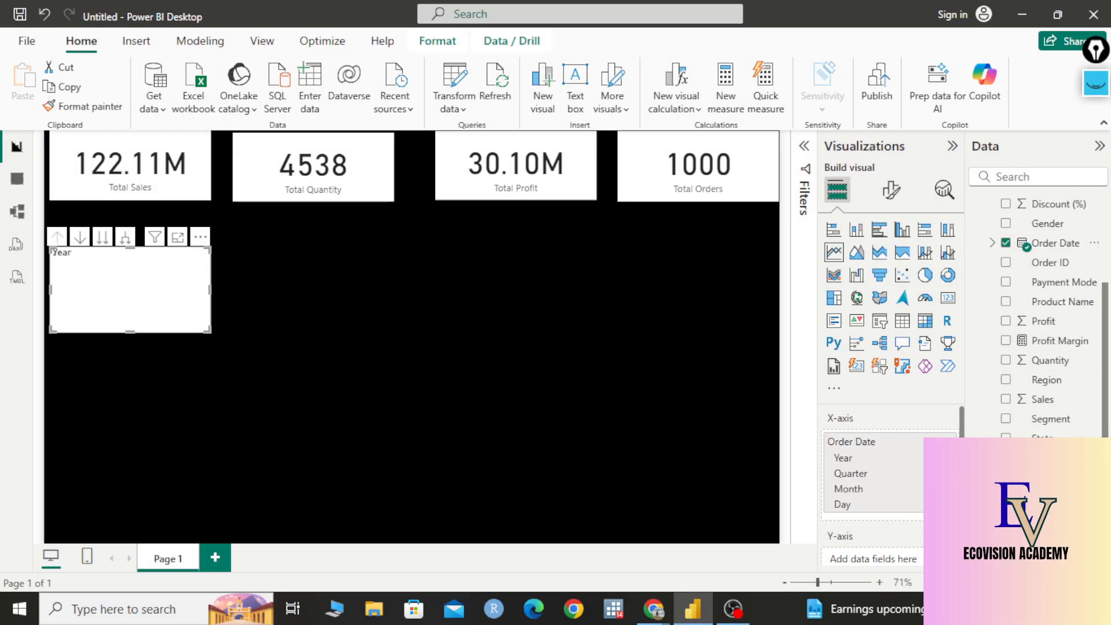
pyautogui.scroll(-3, 909, 556)
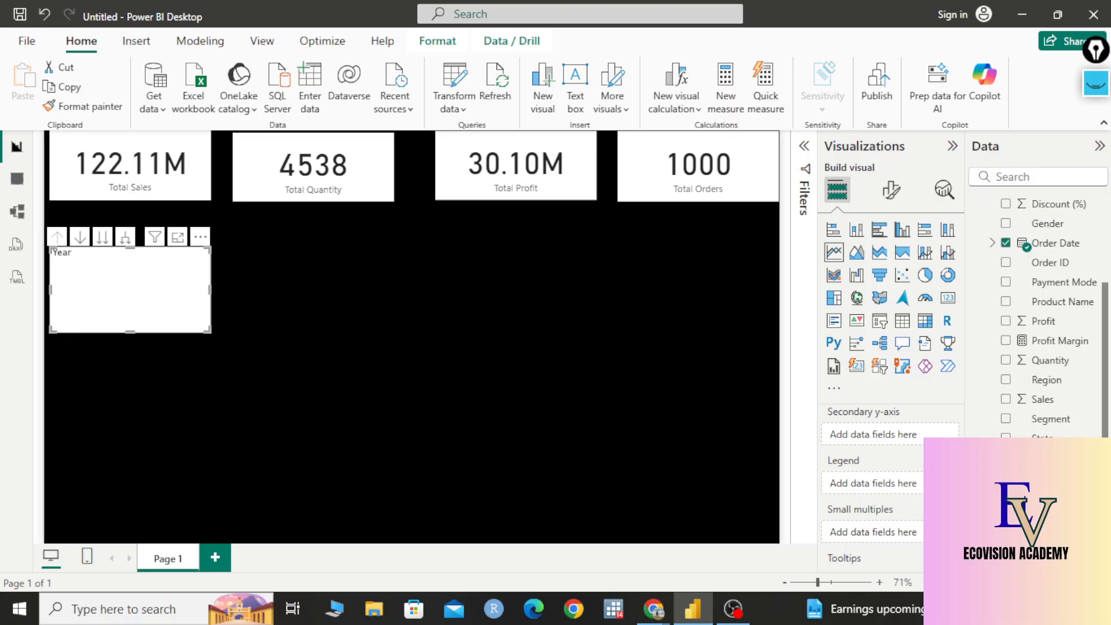
pyautogui.moveTo(1030, 457); pyautogui.dragTo(903, 426)
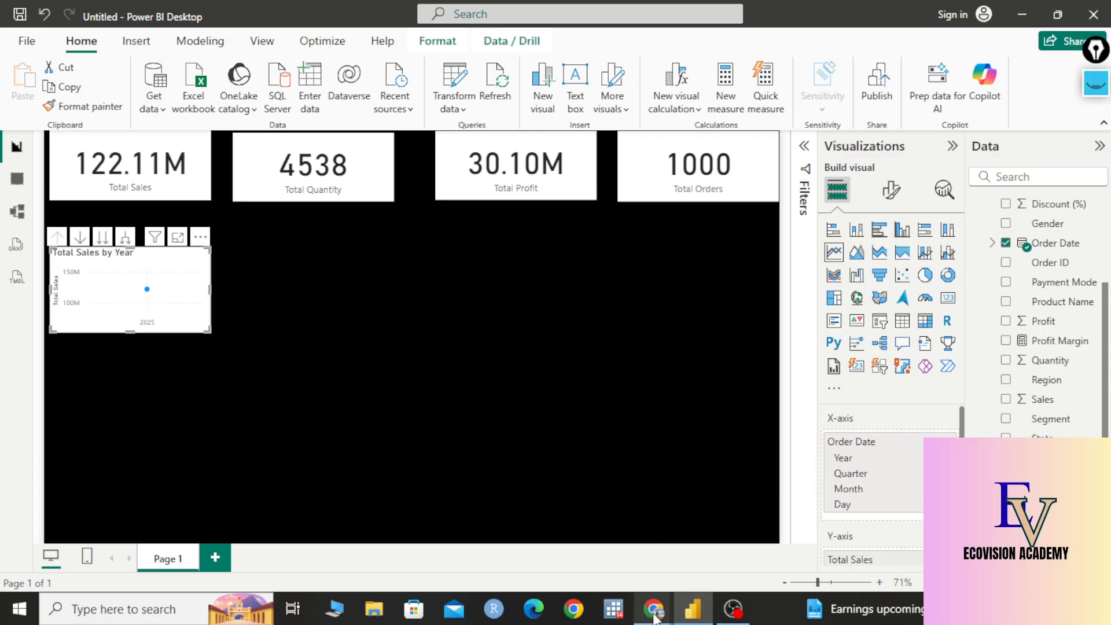
pyautogui.moveTo(654, 618)
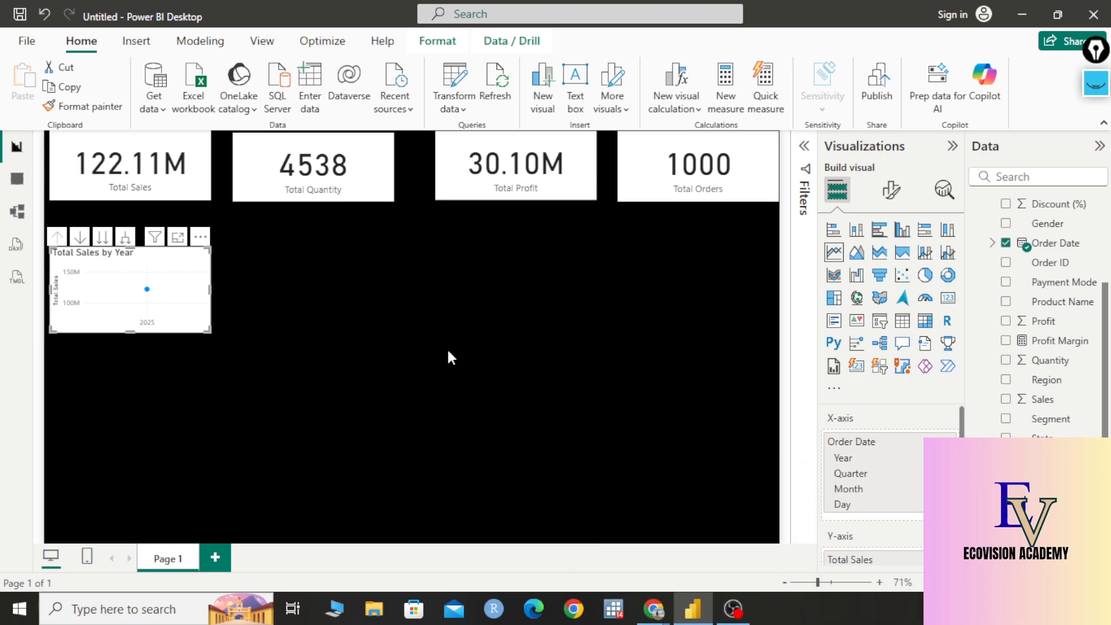
pyautogui.click(449, 351)
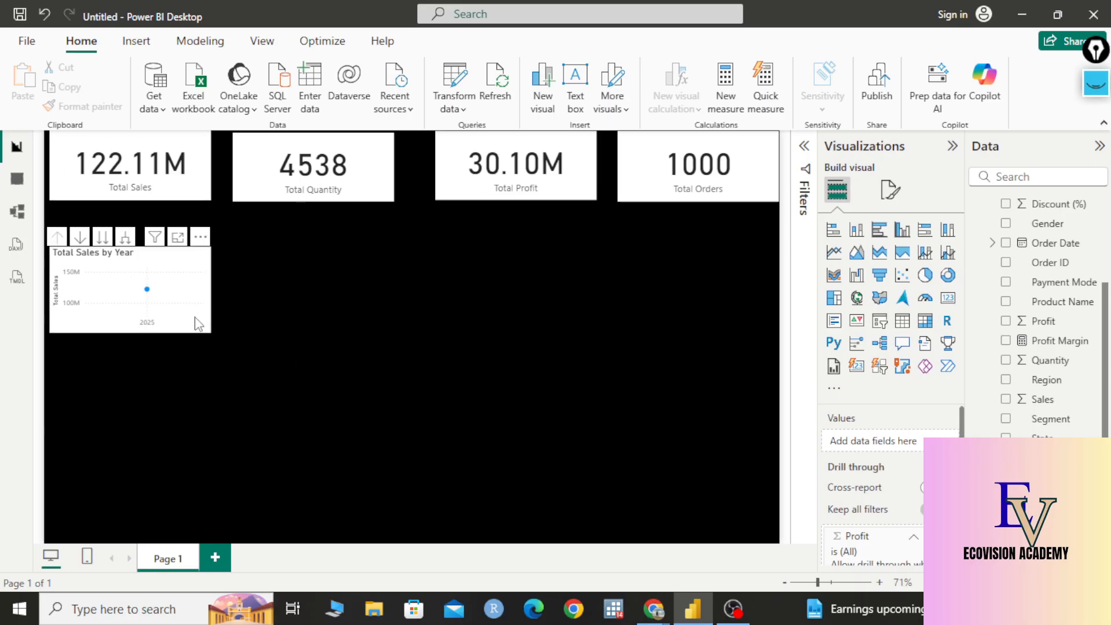
# - Remove Year, Quarter and Day from the line chart's Order Date hierarchy, keeping only Month
pyautogui.click(208, 291)
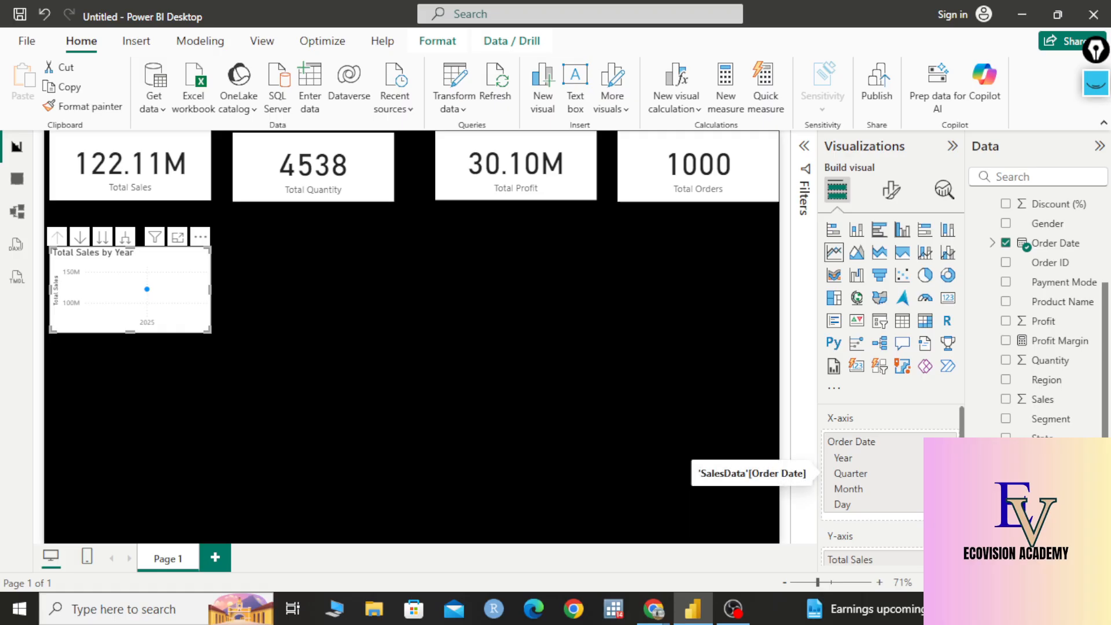
pyautogui.click(949, 473)
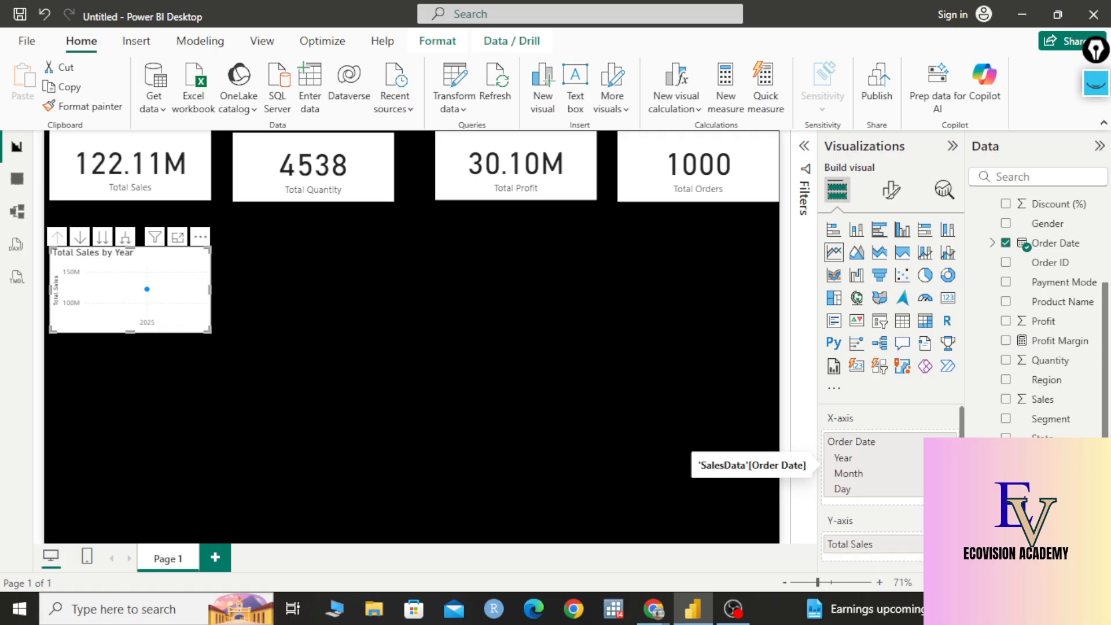
pyautogui.click(949, 458)
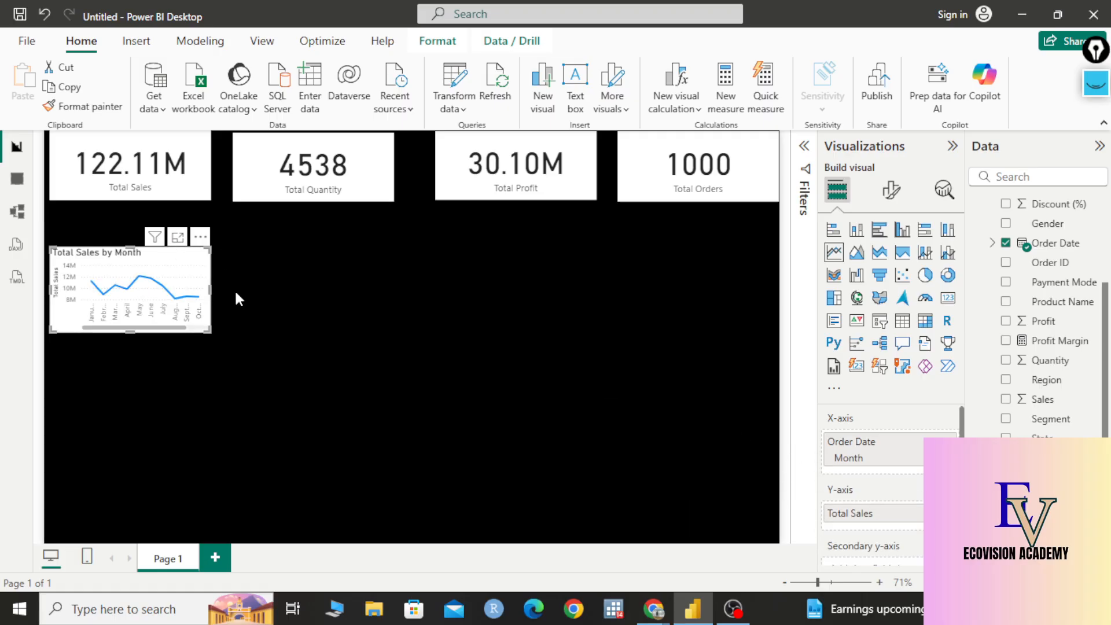
# - Enlarge the Total Sales by Month chart in width and height, and position it directly below the cards
pyautogui.moveTo(210, 289); pyautogui.dragTo(337, 291)
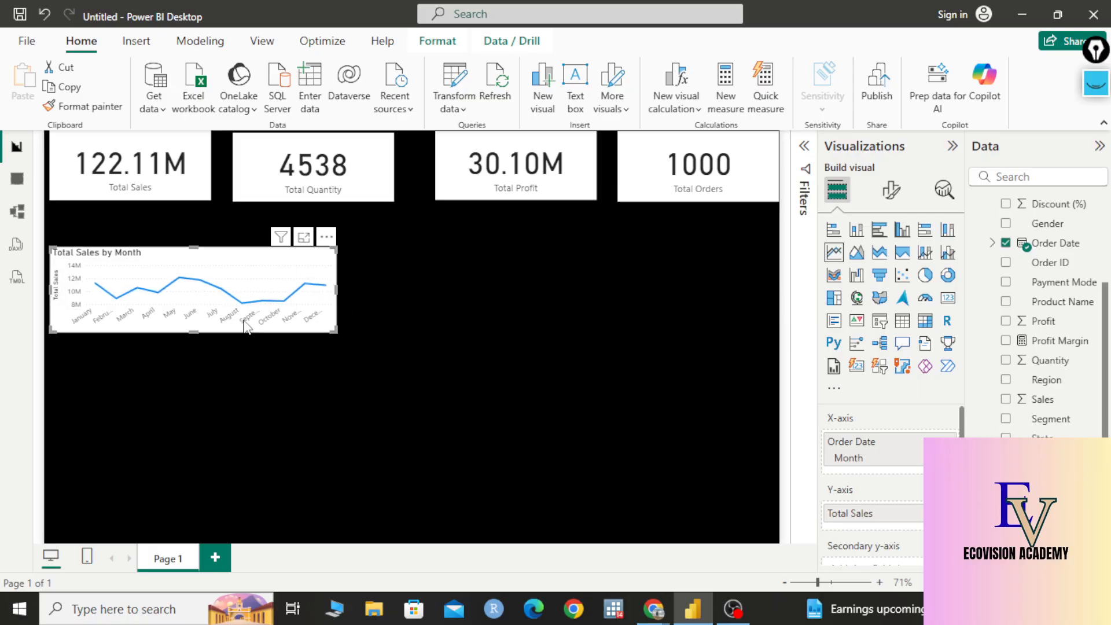
pyautogui.moveTo(193, 333); pyautogui.dragTo(193, 408)
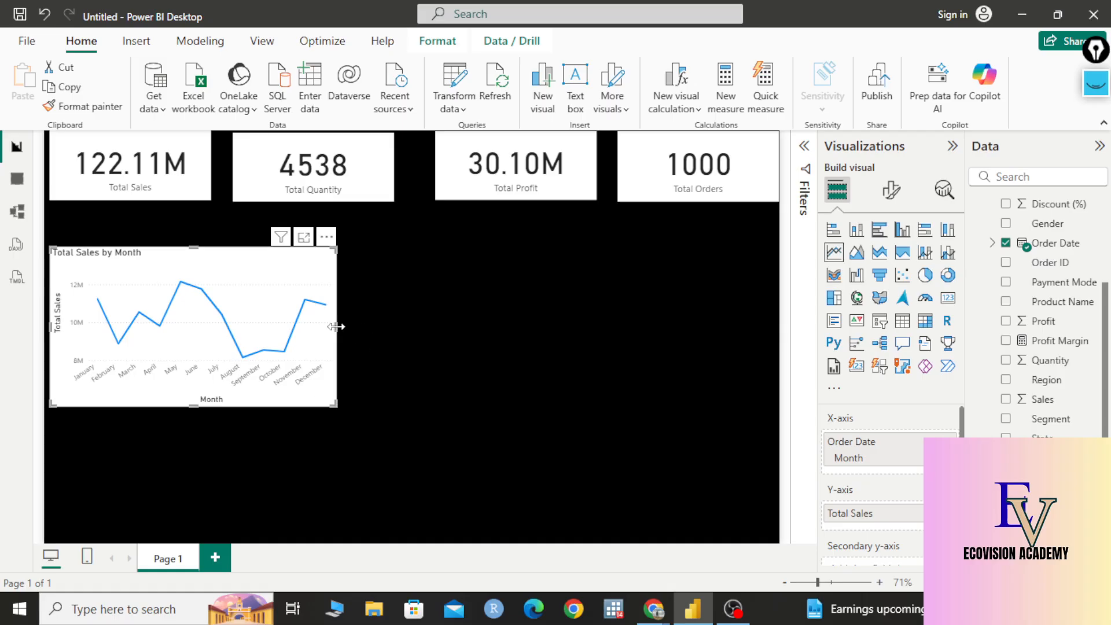
pyautogui.moveTo(336, 326); pyautogui.dragTo(354, 327)
pyautogui.moveTo(167, 248); pyautogui.dragTo(168, 213)
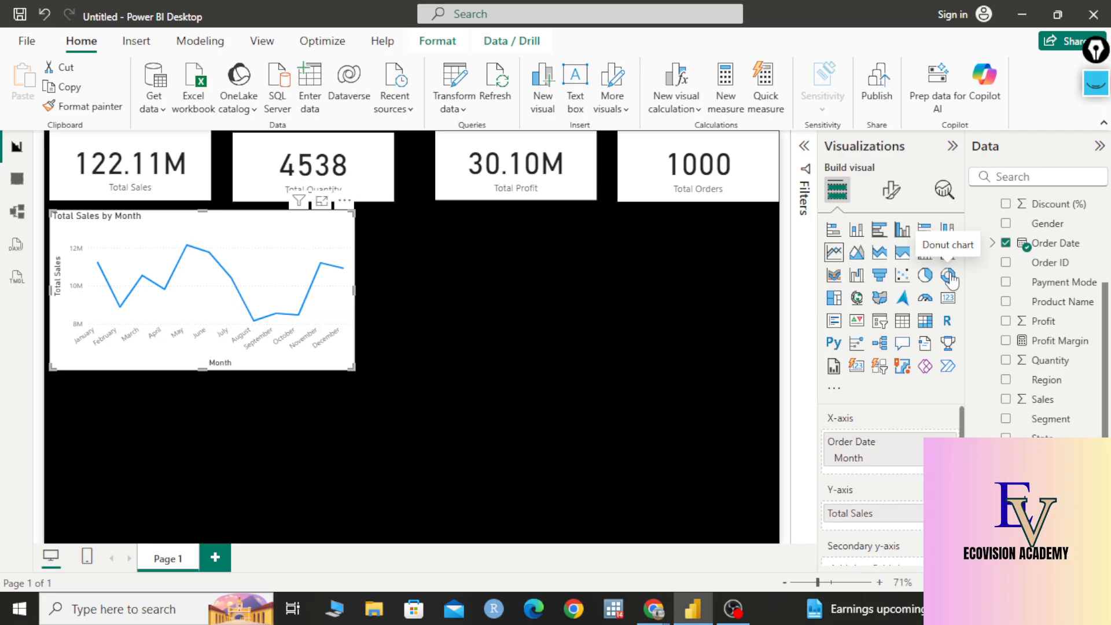
pyautogui.click(949, 276)
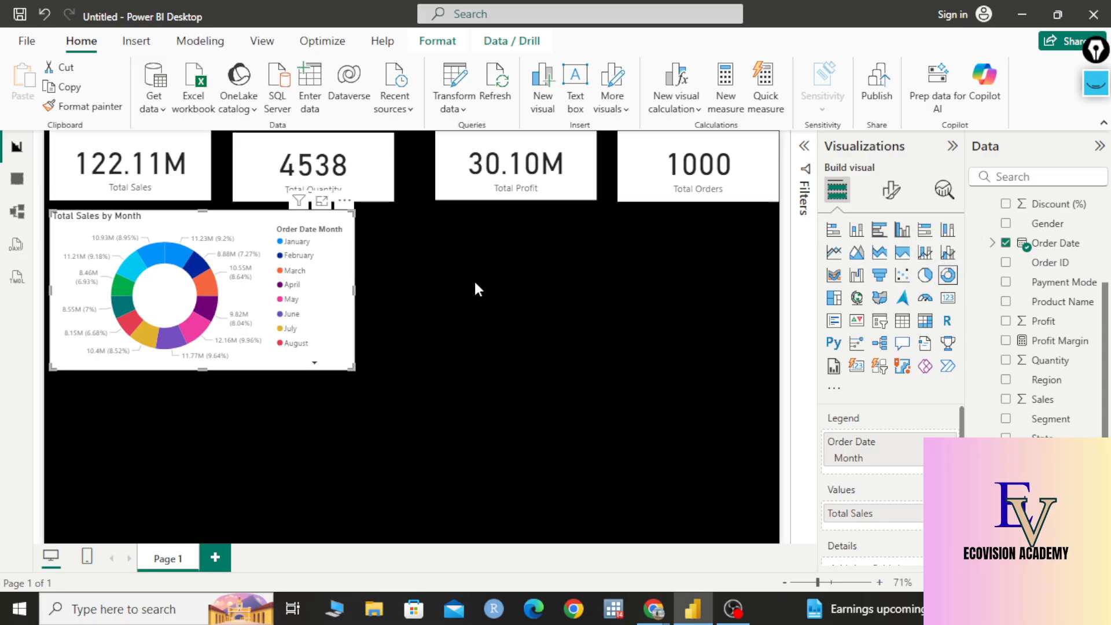
pyautogui.hotkey('ctrl', 'z')
pyautogui.click(551, 297)
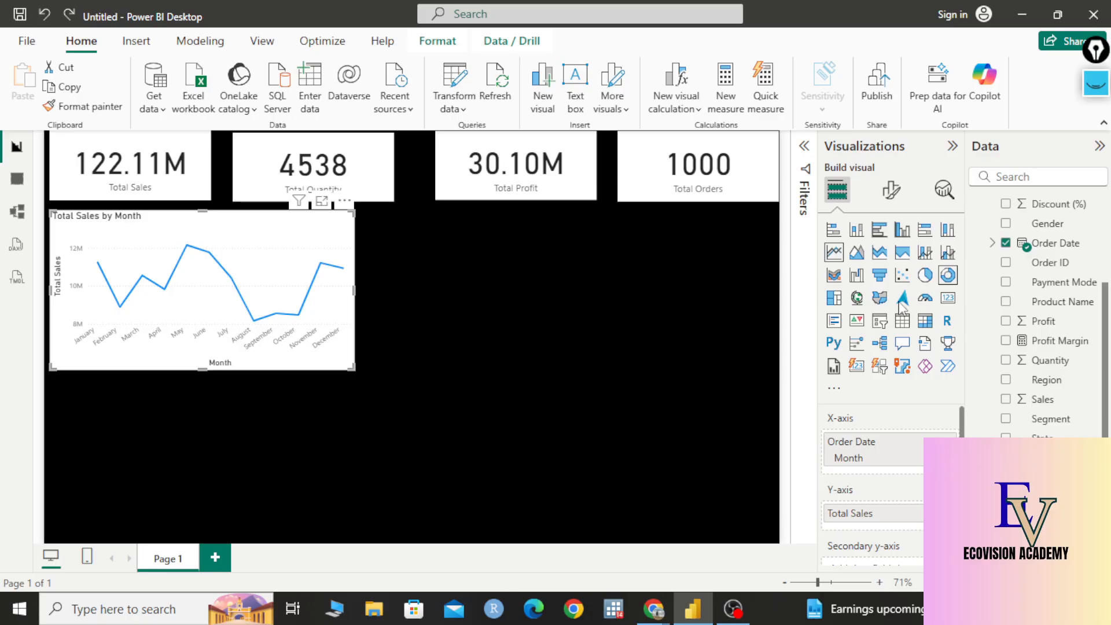
pyautogui.click(1064, 244)
pyautogui.click(948, 275)
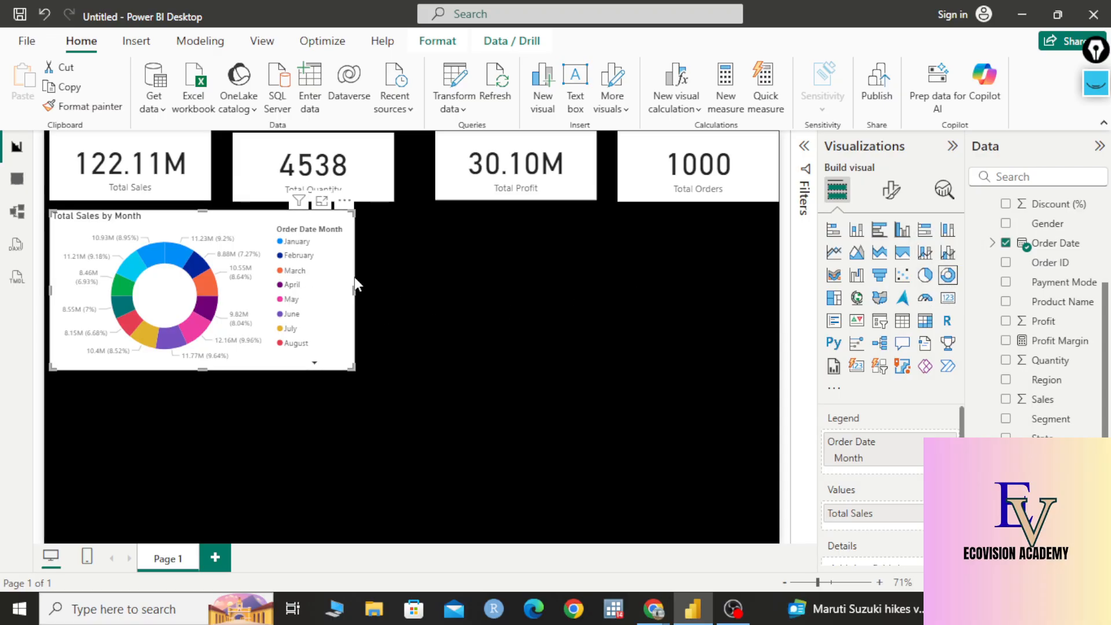
pyautogui.hotkey('ctrl', 'z')
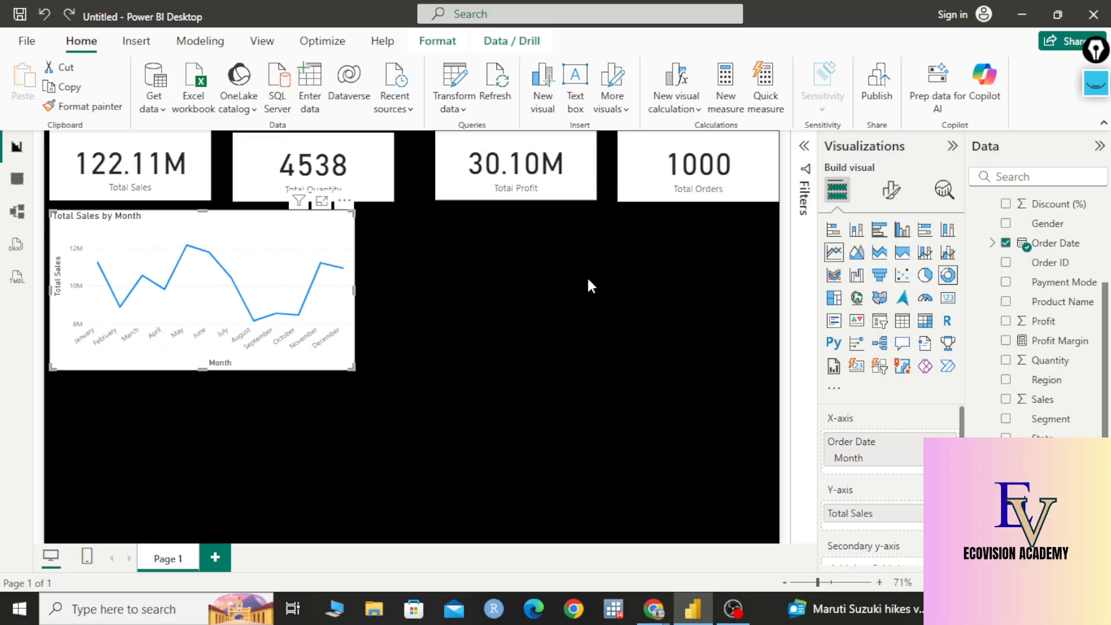
# - Insert a separate donut chart beside the line chart, with Region as the legend and Total Profit as the values
pyautogui.click(588, 280)
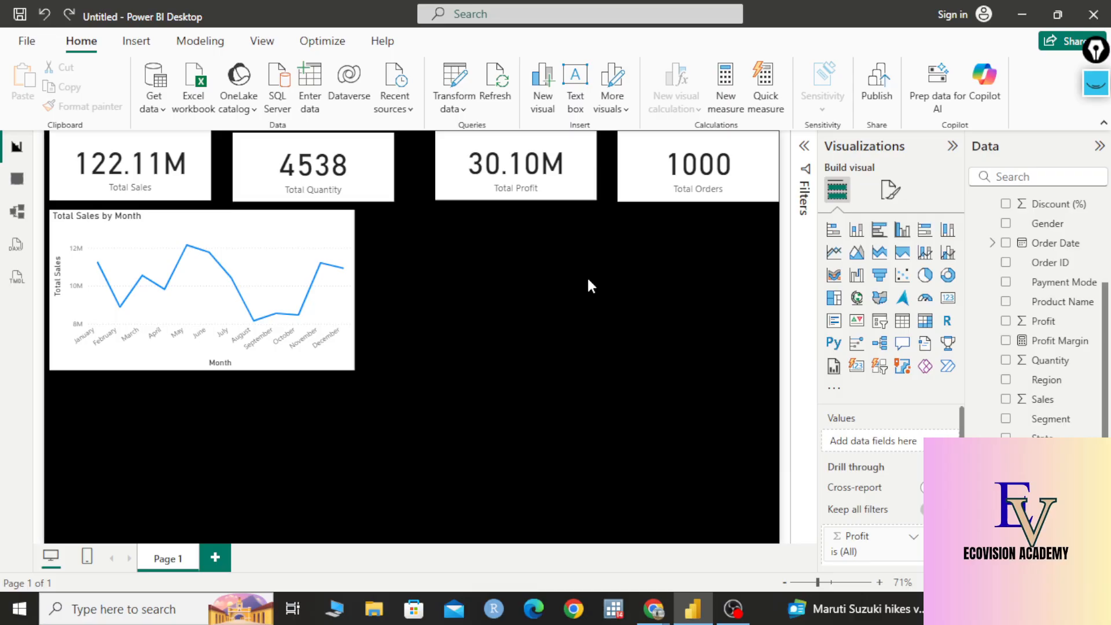
pyautogui.click(948, 275)
pyautogui.moveTo(316, 429); pyautogui.dragTo(734, 265)
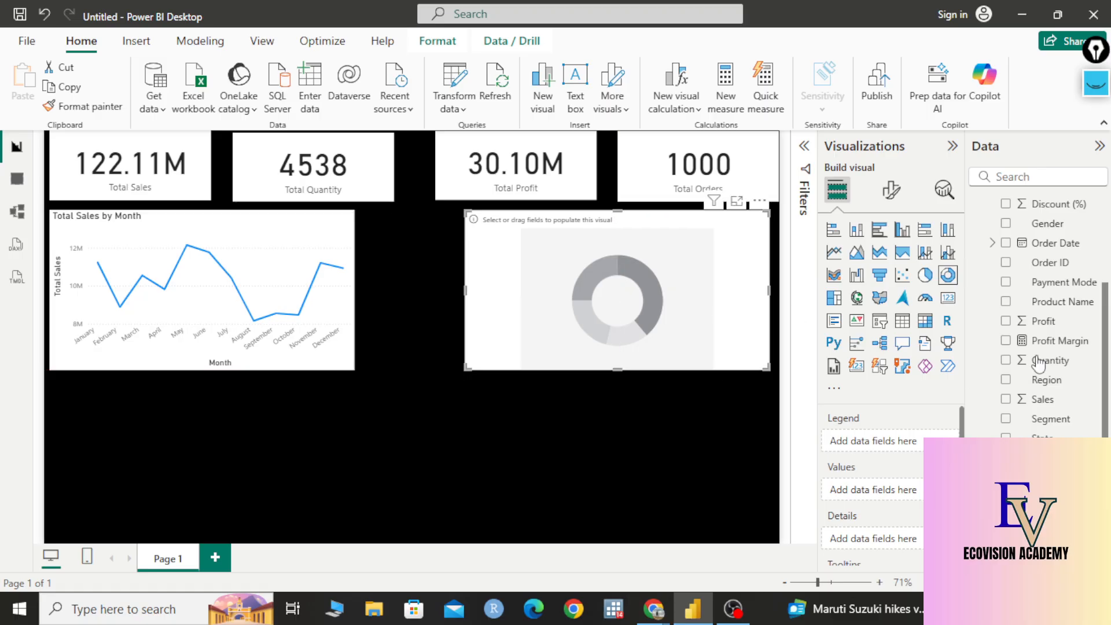
pyautogui.moveTo(1046, 379); pyautogui.dragTo(903, 442)
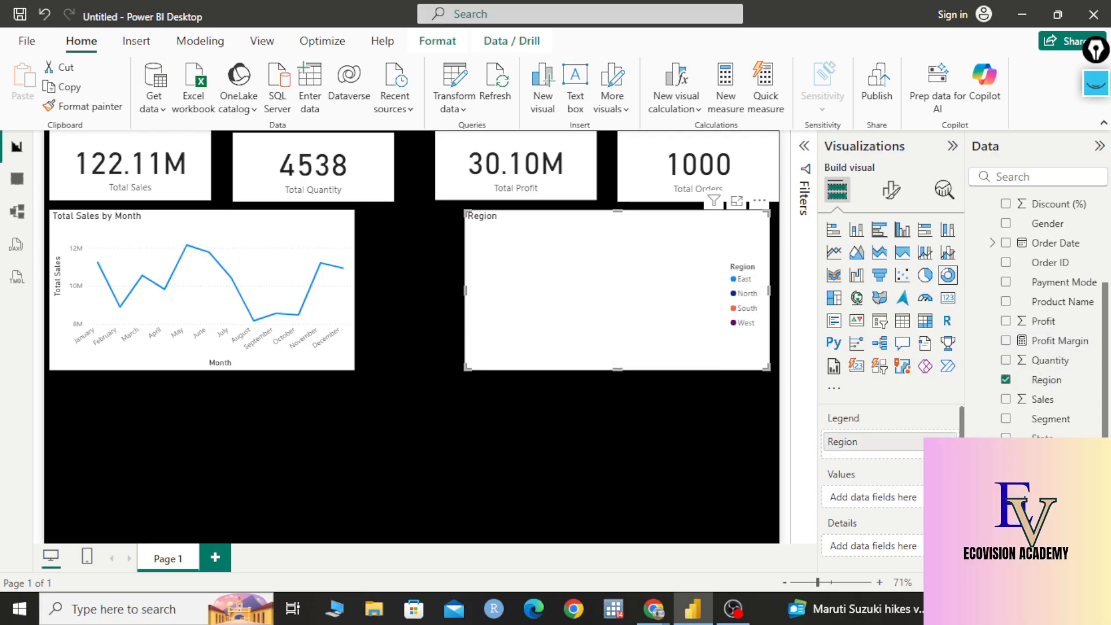
pyautogui.moveTo(912, 500); pyautogui.dragTo(913, 501)
# - Shrink the donut and line charts to matching heights, and place the donut chart close beside the line chart
pyautogui.moveTo(510, 246); pyautogui.dragTo(431, 250)
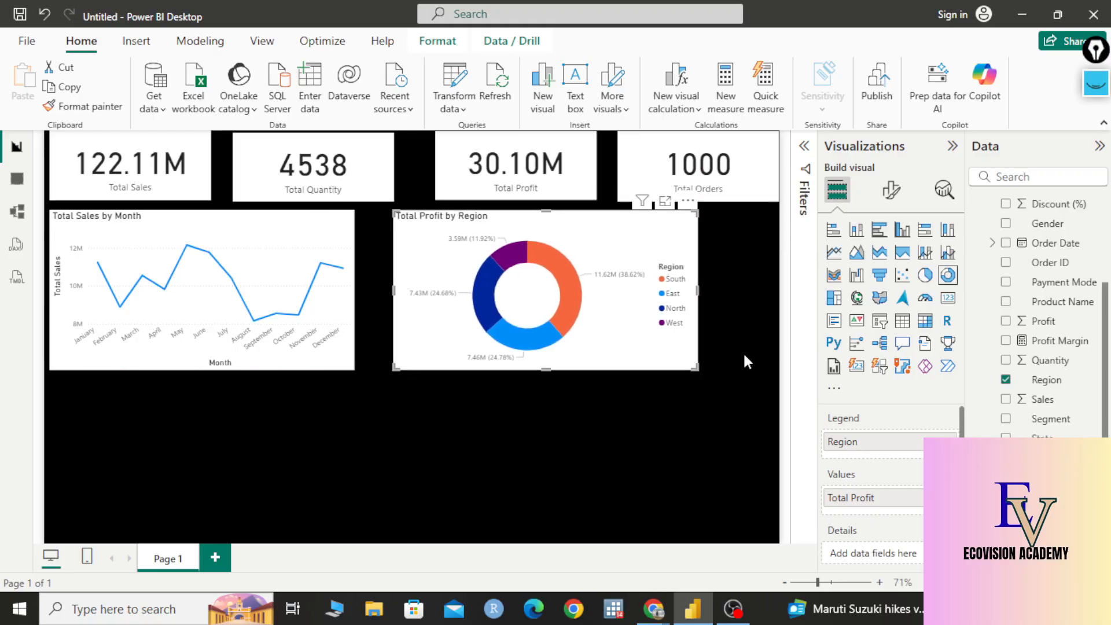
pyautogui.moveTo(696, 368); pyautogui.dragTo(577, 347)
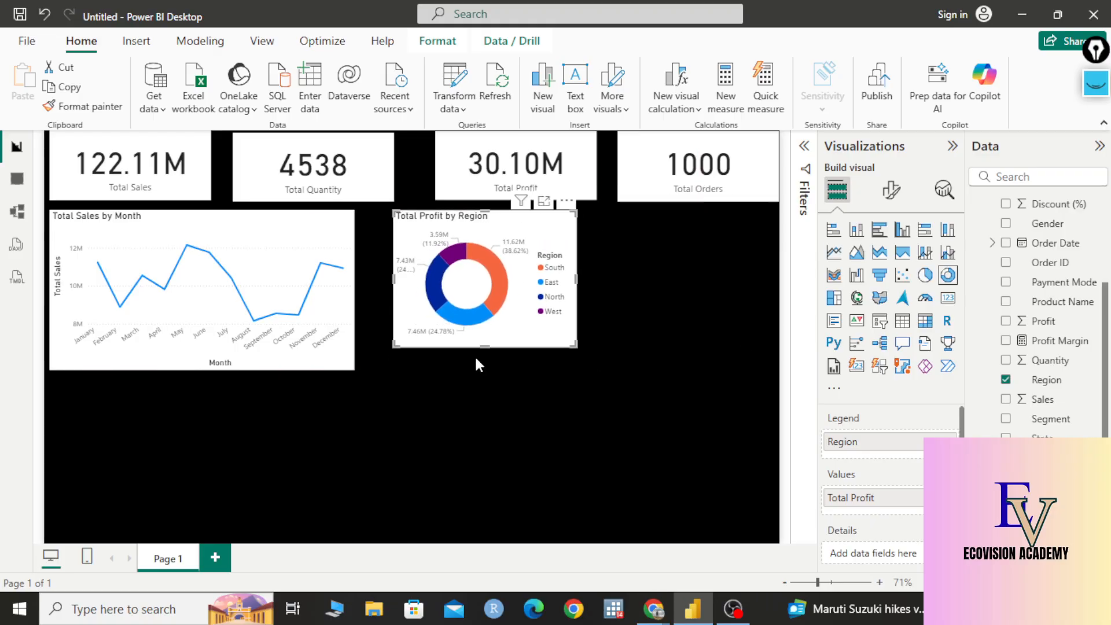
pyautogui.click(353, 368)
pyautogui.moveTo(352, 365); pyautogui.dragTo(300, 336)
pyautogui.moveTo(399, 278); pyautogui.dragTo(326, 279)
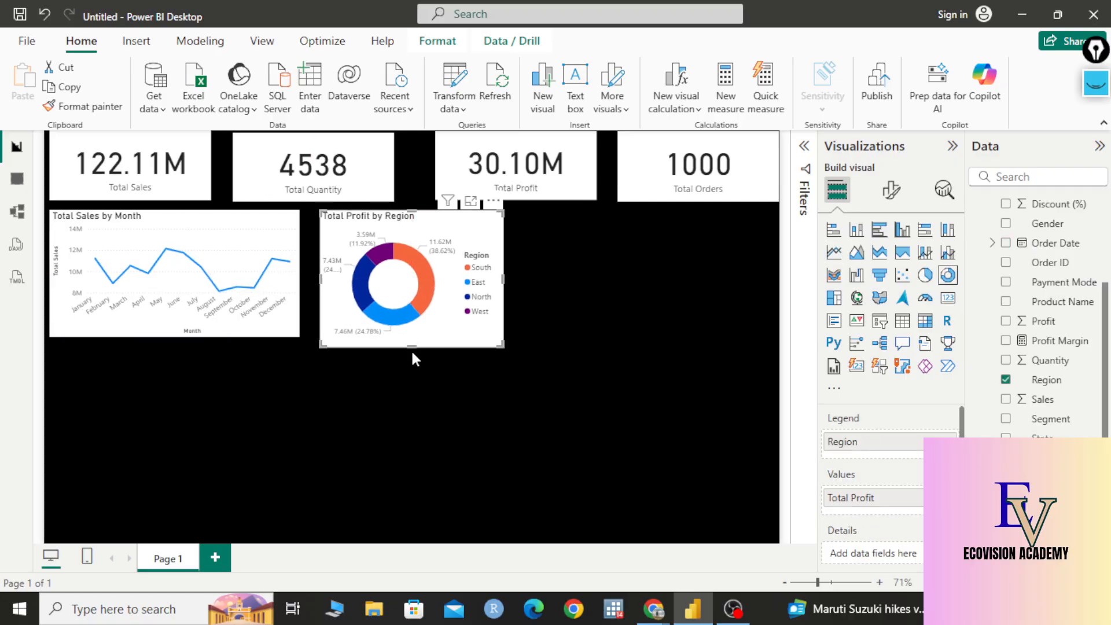
pyautogui.moveTo(415, 346); pyautogui.dragTo(415, 337)
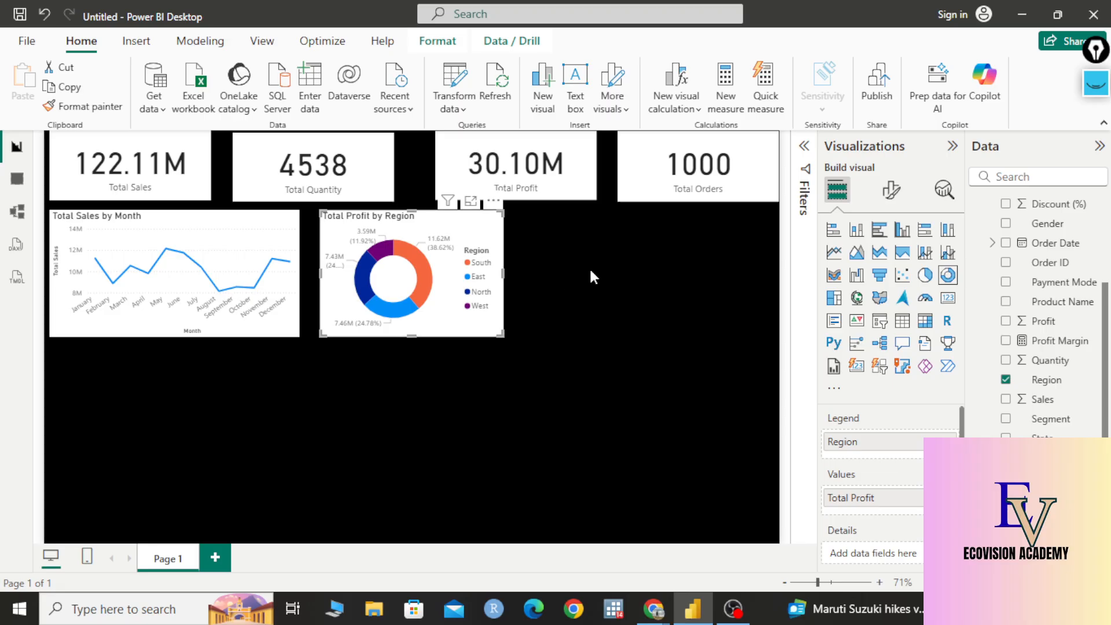
pyautogui.click(647, 322)
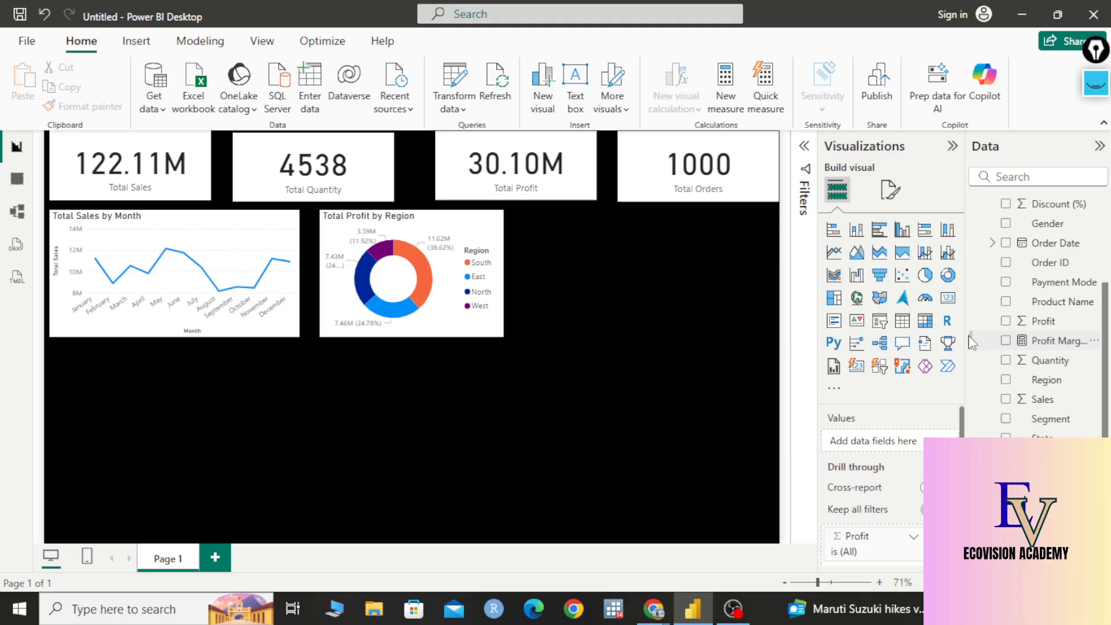
pyautogui.click(834, 231)
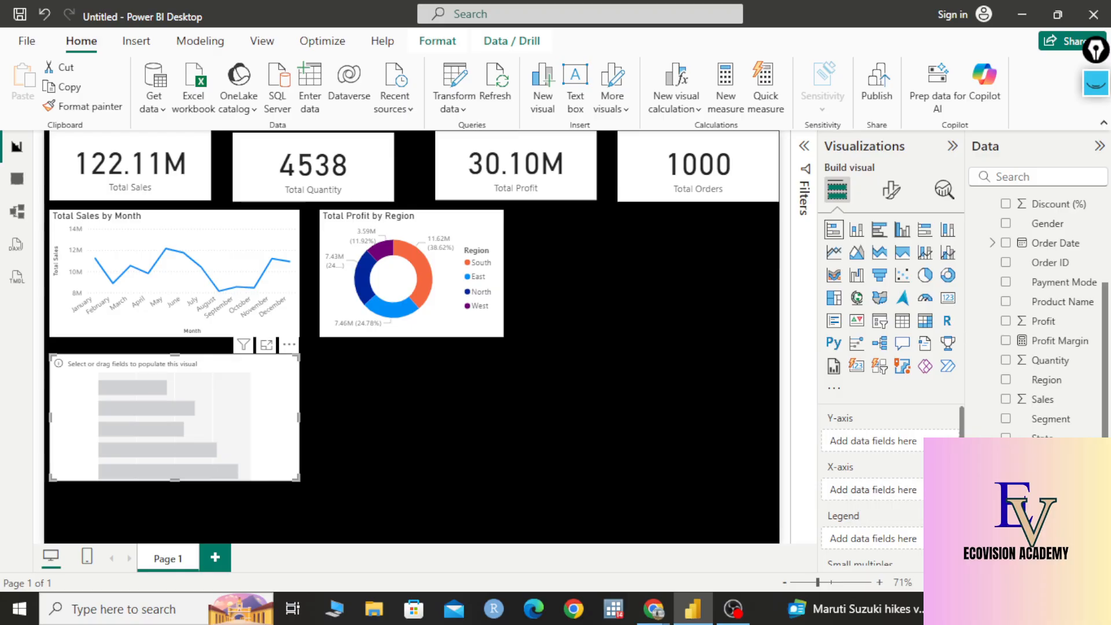
pyautogui.moveTo(1036, 498); pyautogui.dragTo(906, 446)
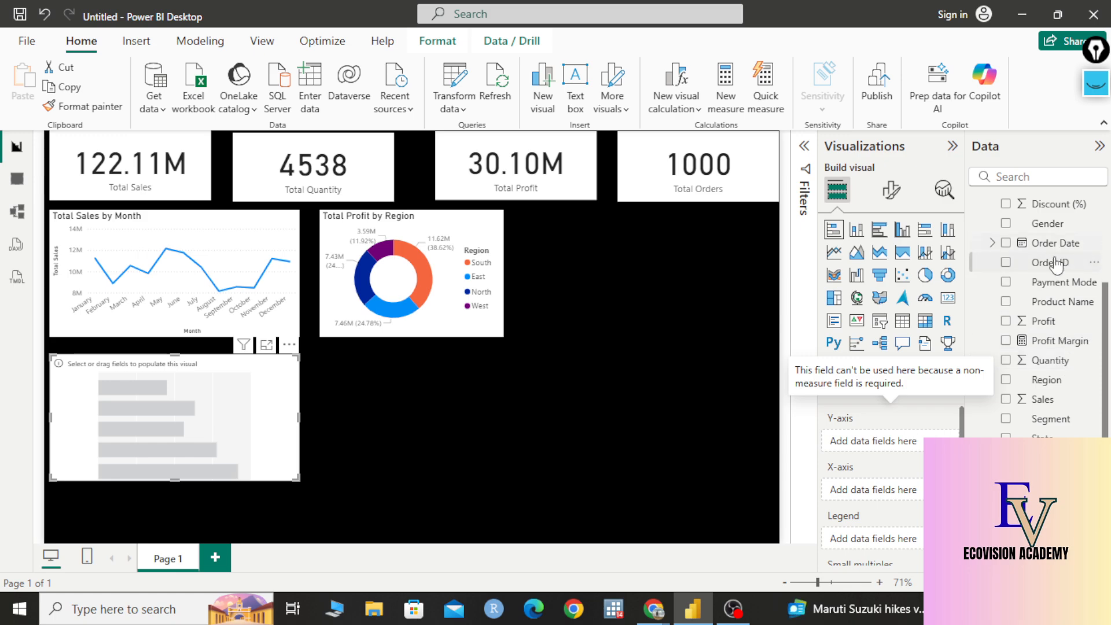
pyautogui.moveTo(1055, 253); pyautogui.dragTo(908, 491)
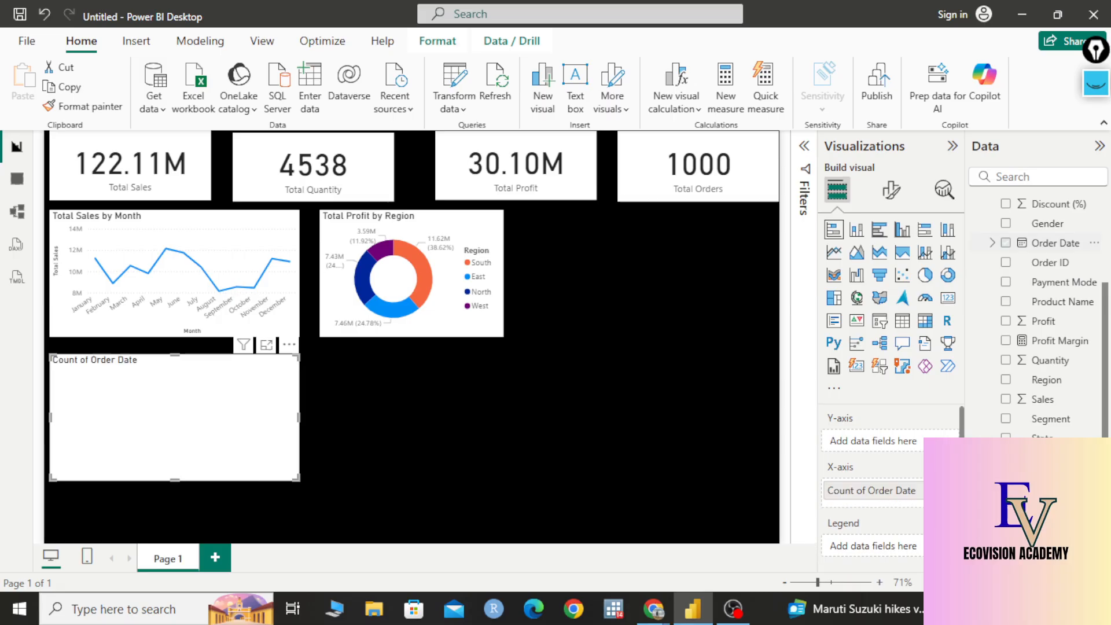
pyautogui.click(938, 491)
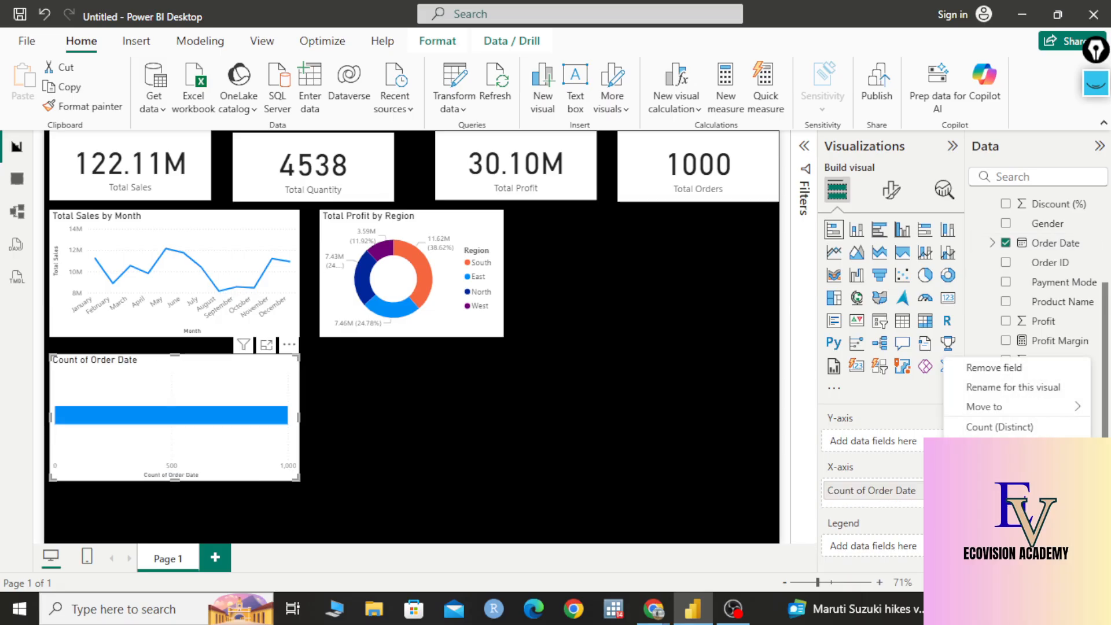
pyautogui.moveTo(999, 467)
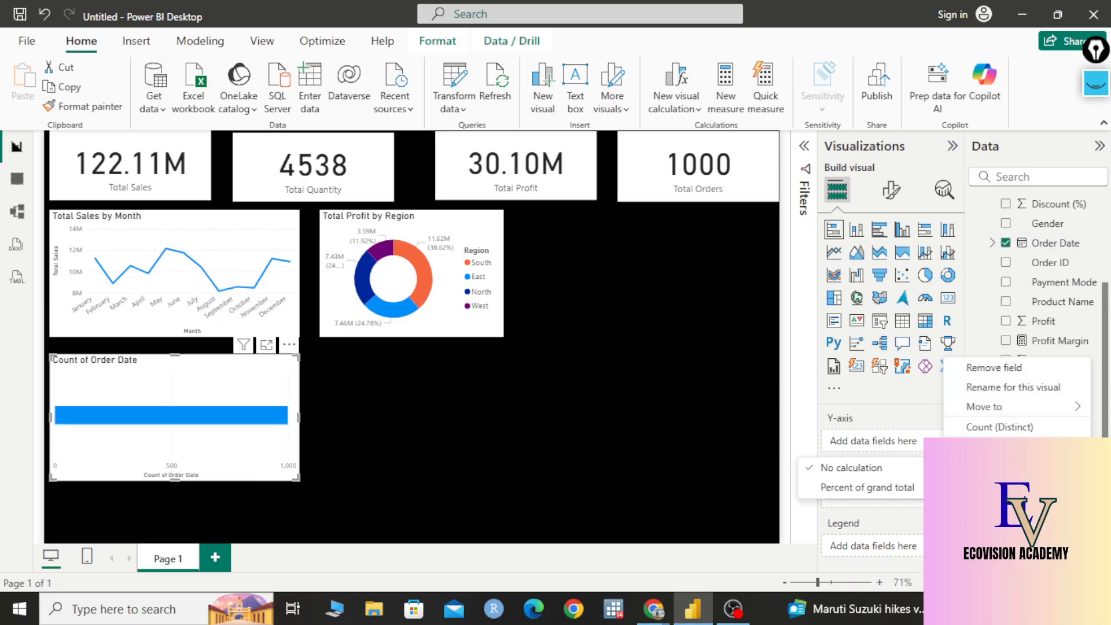
pyautogui.click(920, 519)
pyautogui.click(951, 491)
pyautogui.moveTo(1058, 383); pyautogui.dragTo(901, 491)
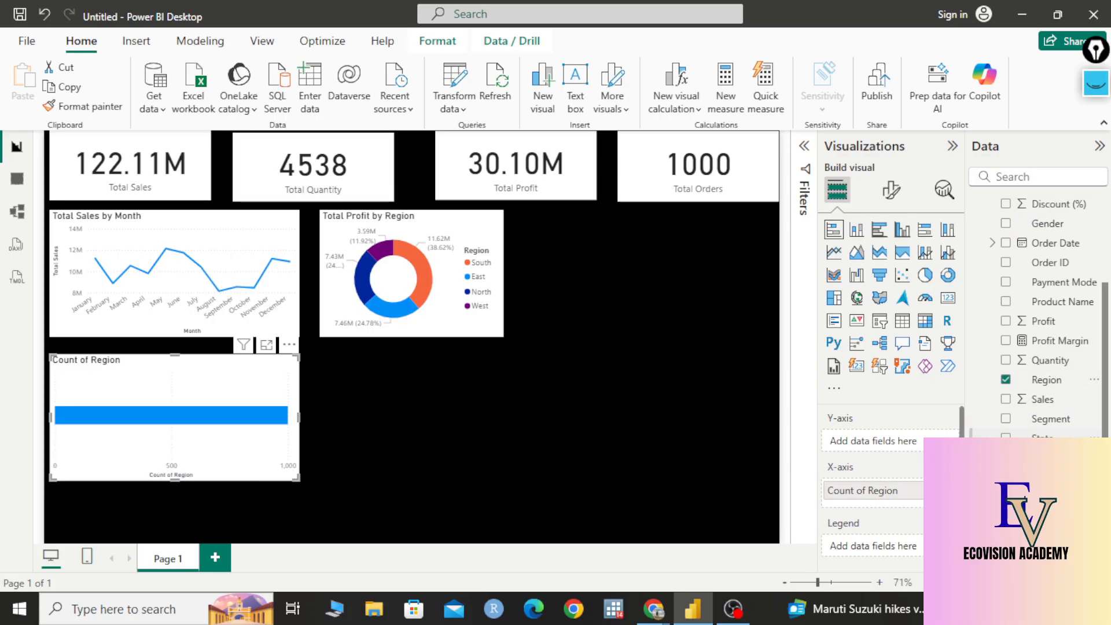
pyautogui.click(951, 491)
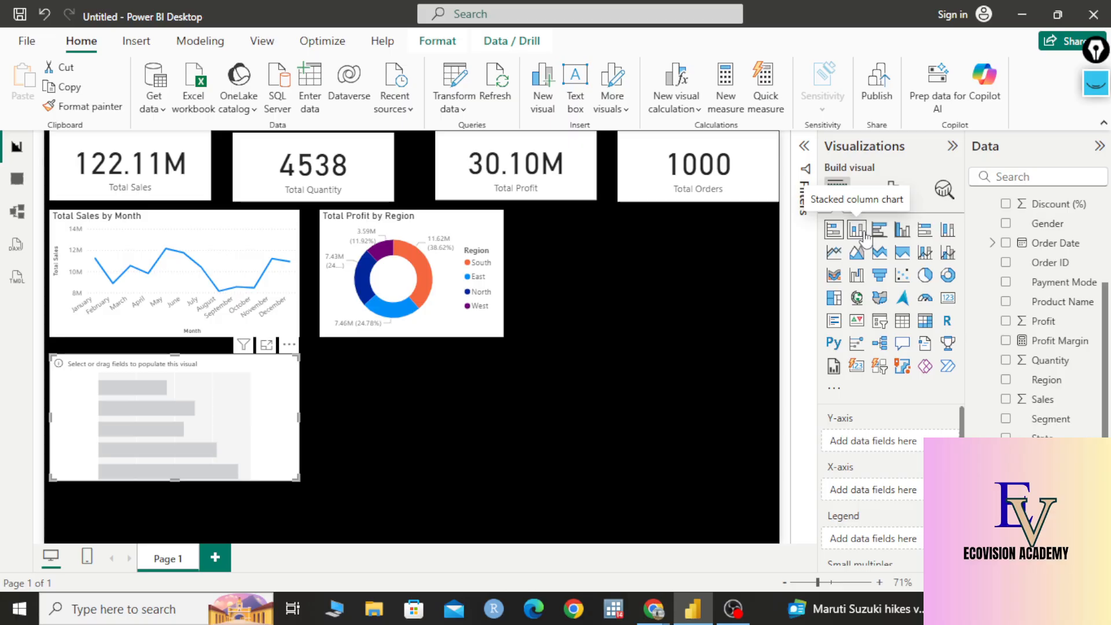
pyautogui.press('Delete')
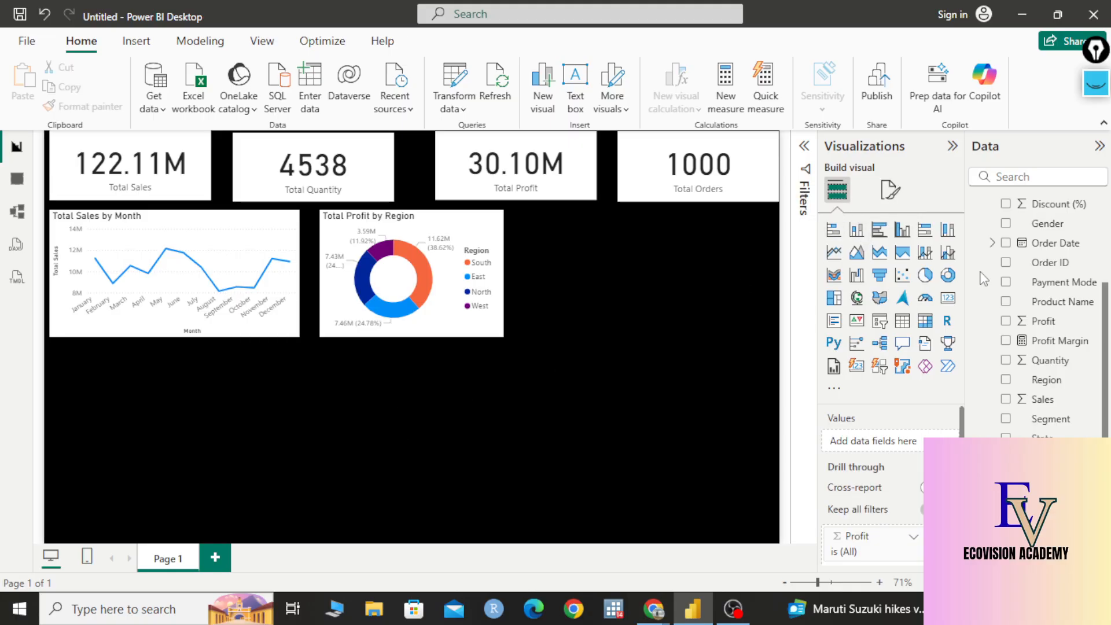
# - Insert a stacked column chart with Order Date on the X-axis, keeping only Month of the date hierarchy
pyautogui.click(856, 231)
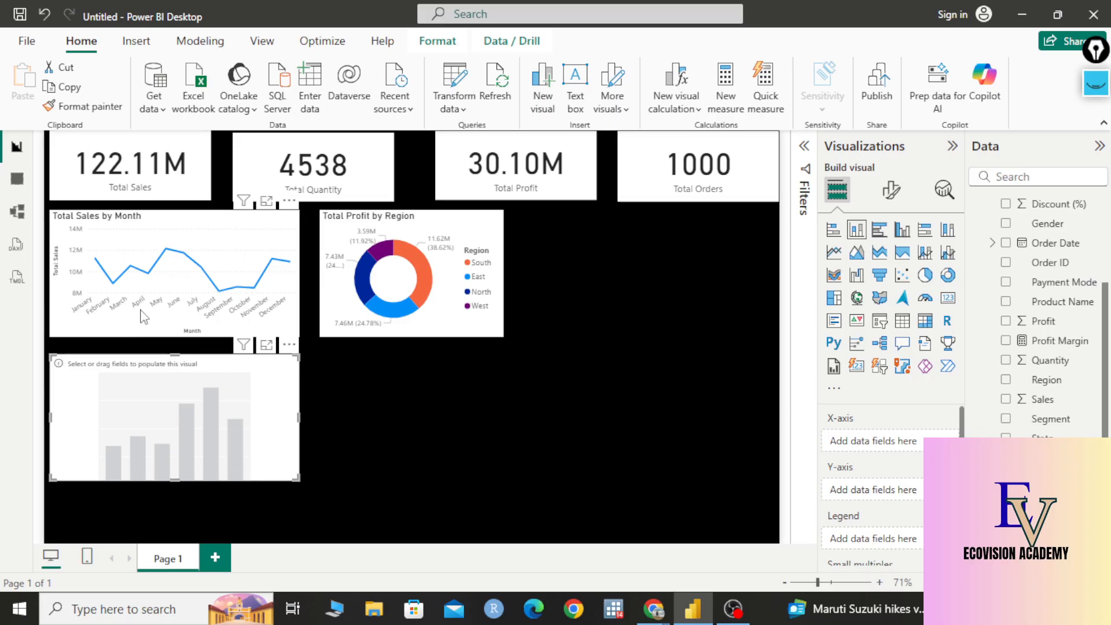
pyautogui.moveTo(131, 295)
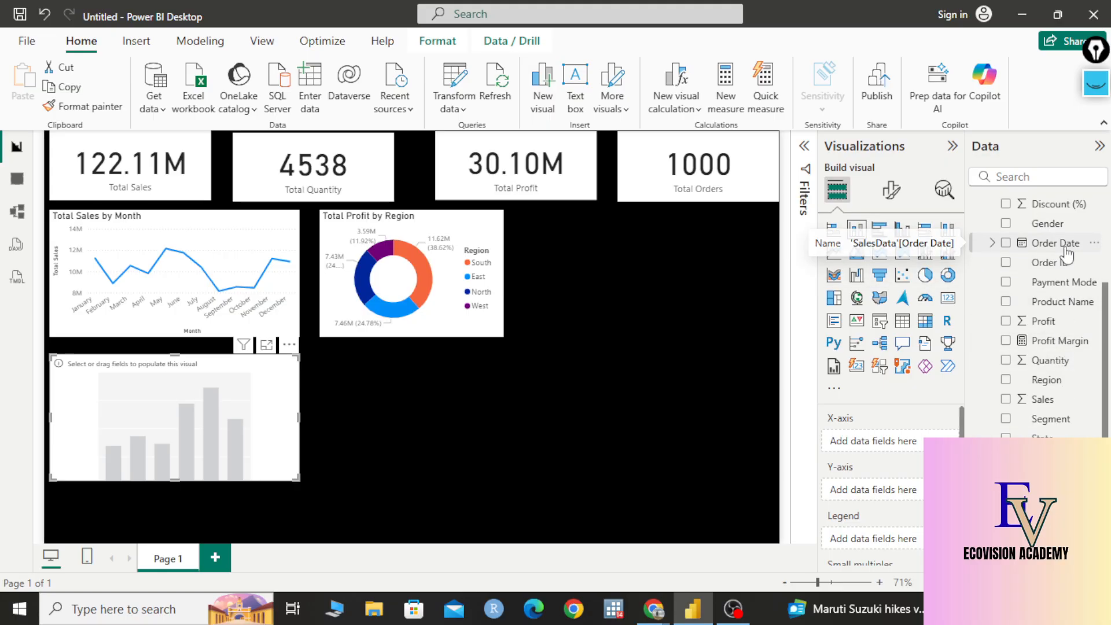
pyautogui.moveTo(1056, 243); pyautogui.dragTo(920, 455)
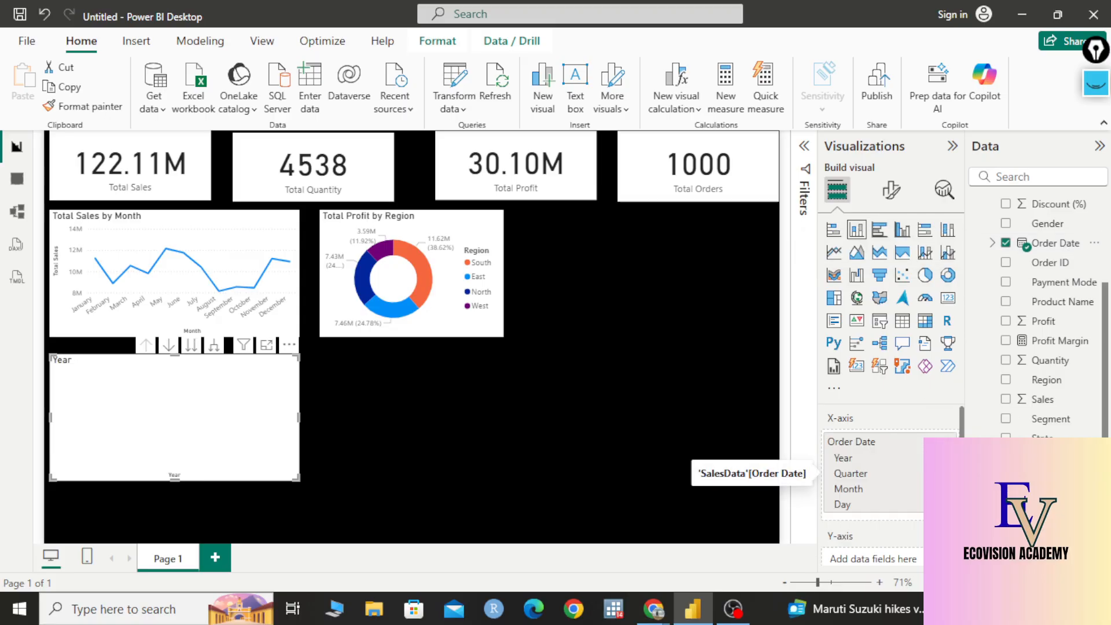
pyautogui.click(949, 458)
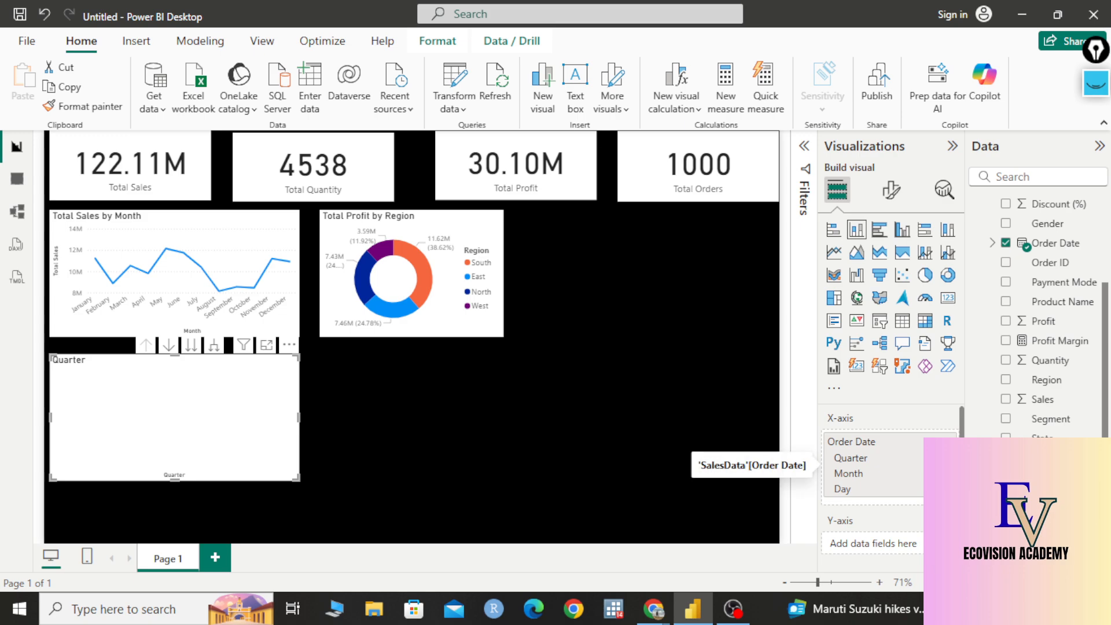
pyautogui.click(949, 457)
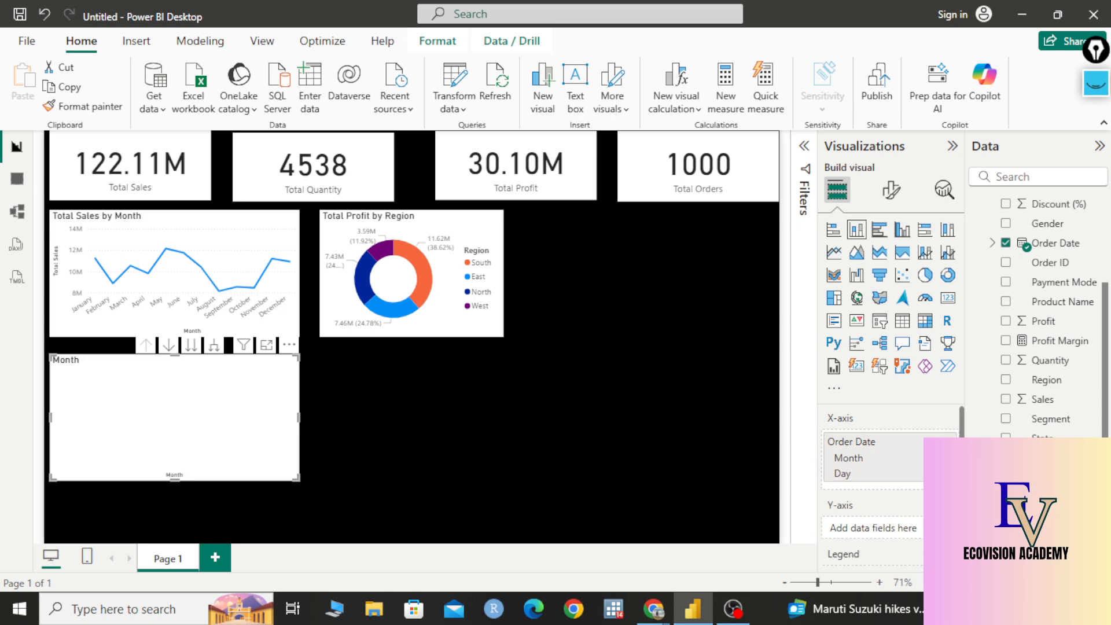
pyautogui.click(949, 473)
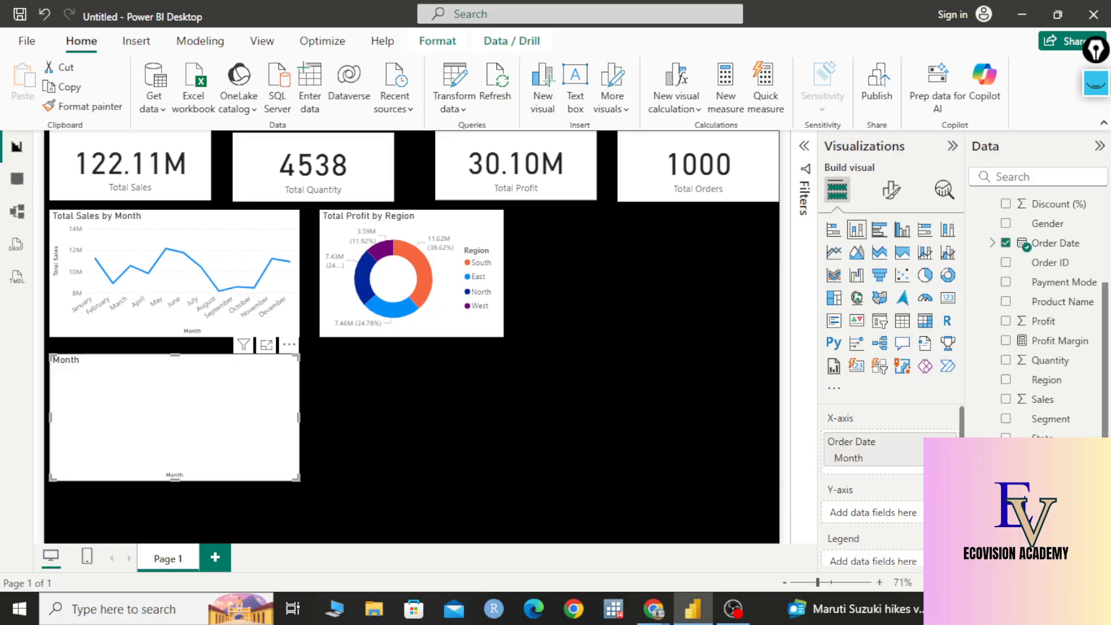
# - Add Total Quantity to the column chart's Y-axis and place the chart beside the donut chart
pyautogui.moveTo(1056, 497); pyautogui.dragTo(894, 512)
pyautogui.moveTo(243, 368); pyautogui.dragTo(748, 234)
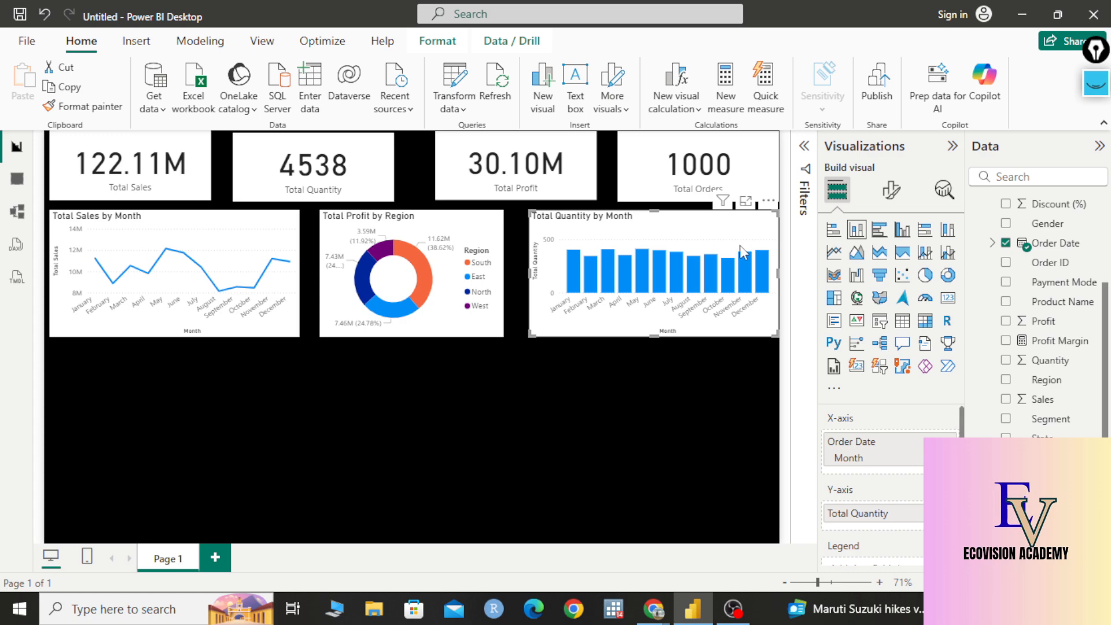
pyautogui.click(1095, 85)
pyautogui.click(1095, 156)
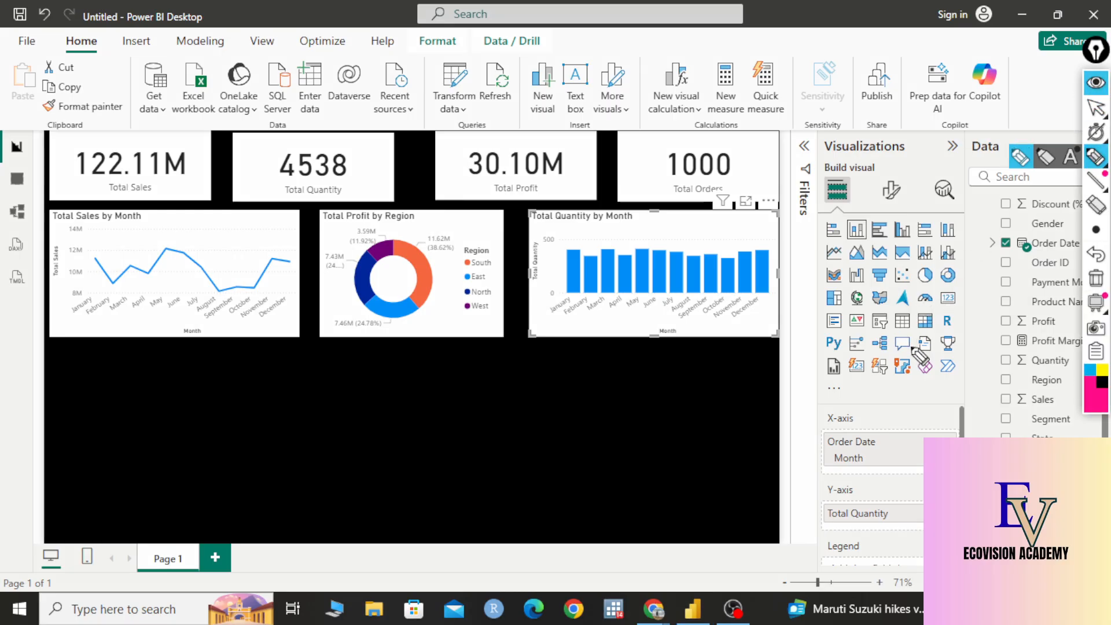
pyautogui.moveTo(898, 311)
pyautogui.mouseDown()
pyautogui.moveTo(862, 310)
pyautogui.moveTo(864, 336)
pyautogui.moveTo(894, 338)
pyautogui.moveTo(901, 321)
pyautogui.mouseUp()
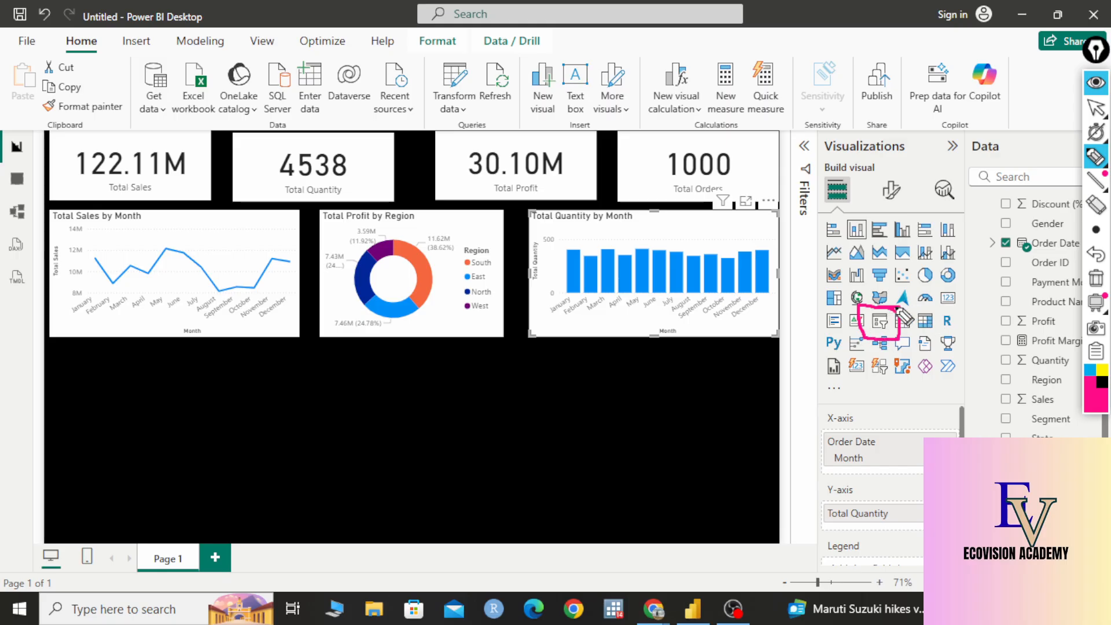
pyautogui.click(1096, 279)
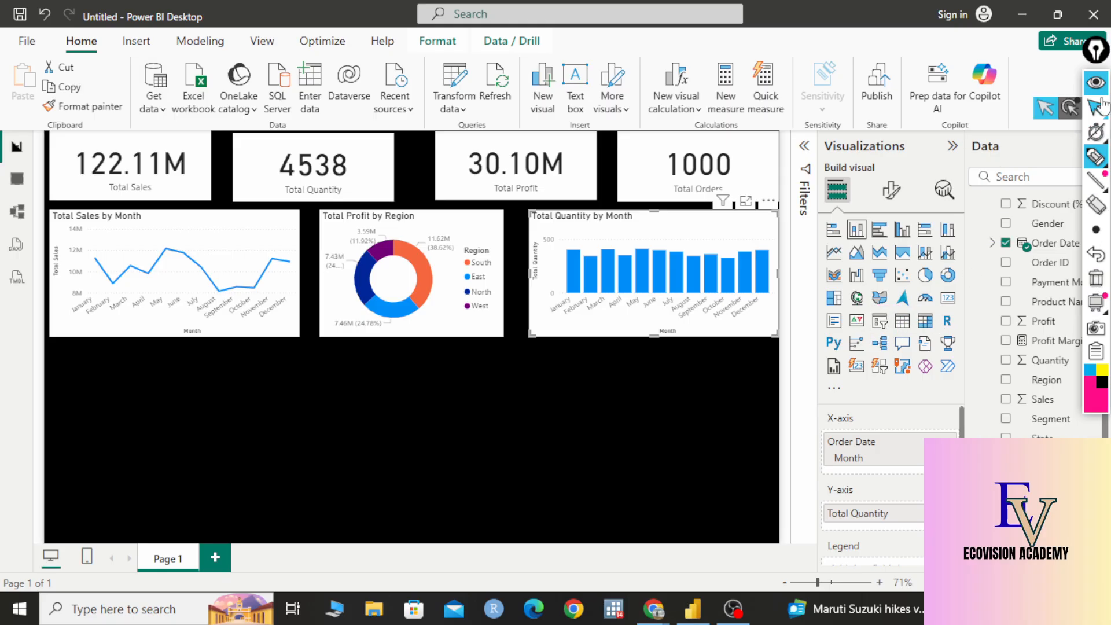
pyautogui.click(1096, 108)
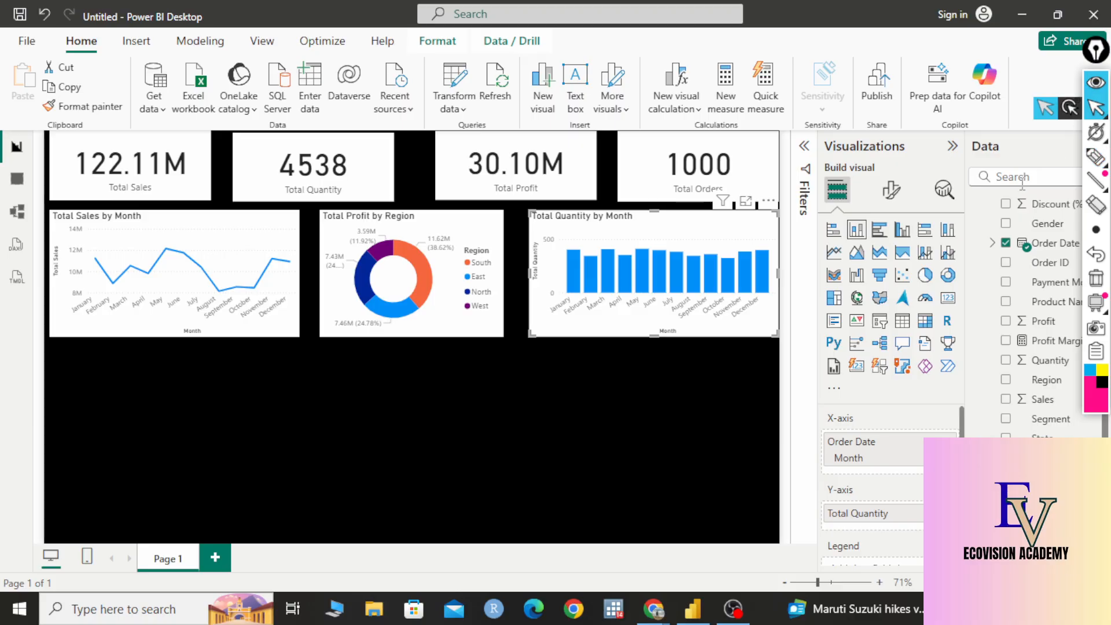
# - Insert a slicer on Region, narrow it, and place it below the donut chart
pyautogui.click(879, 320)
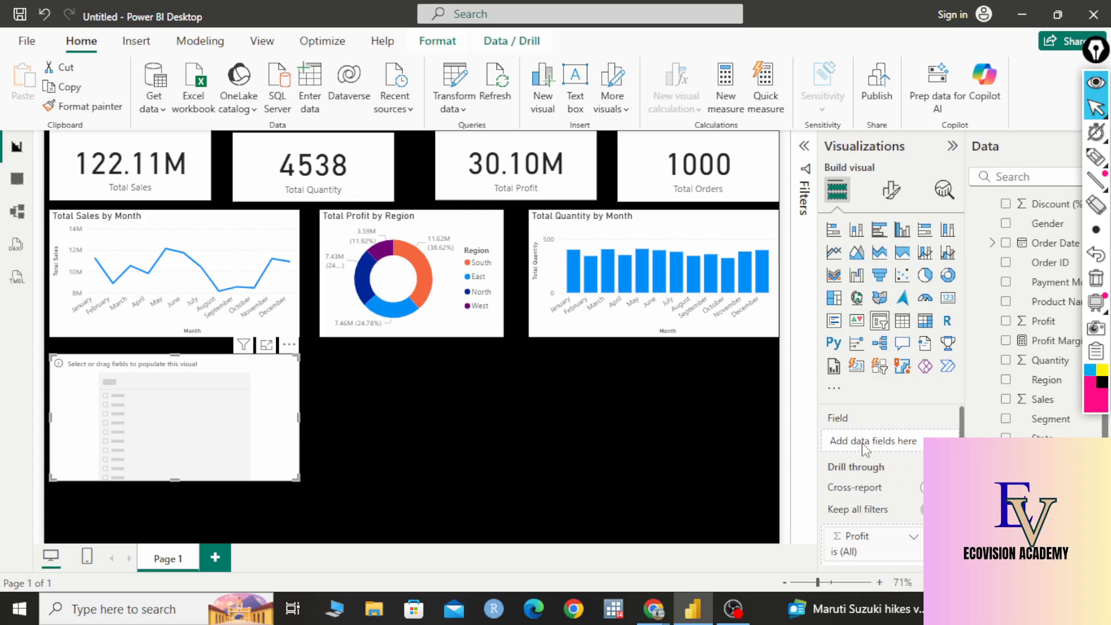
pyautogui.moveTo(1048, 379); pyautogui.dragTo(909, 445)
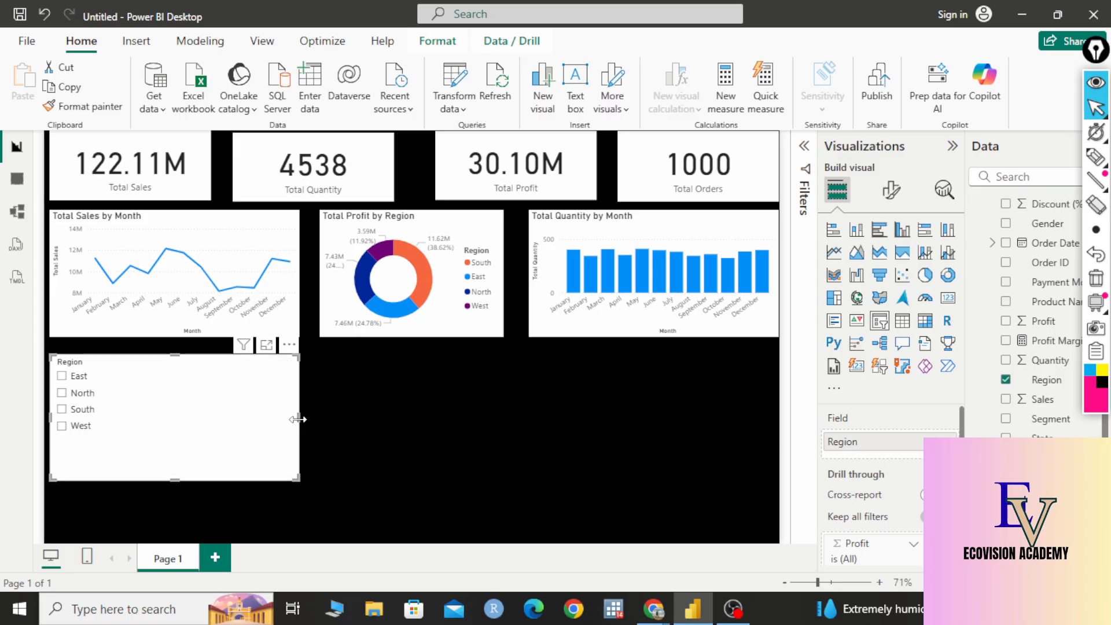
pyautogui.moveTo(299, 416); pyautogui.dragTo(131, 417)
pyautogui.moveTo(86, 485); pyautogui.dragTo(397, 490)
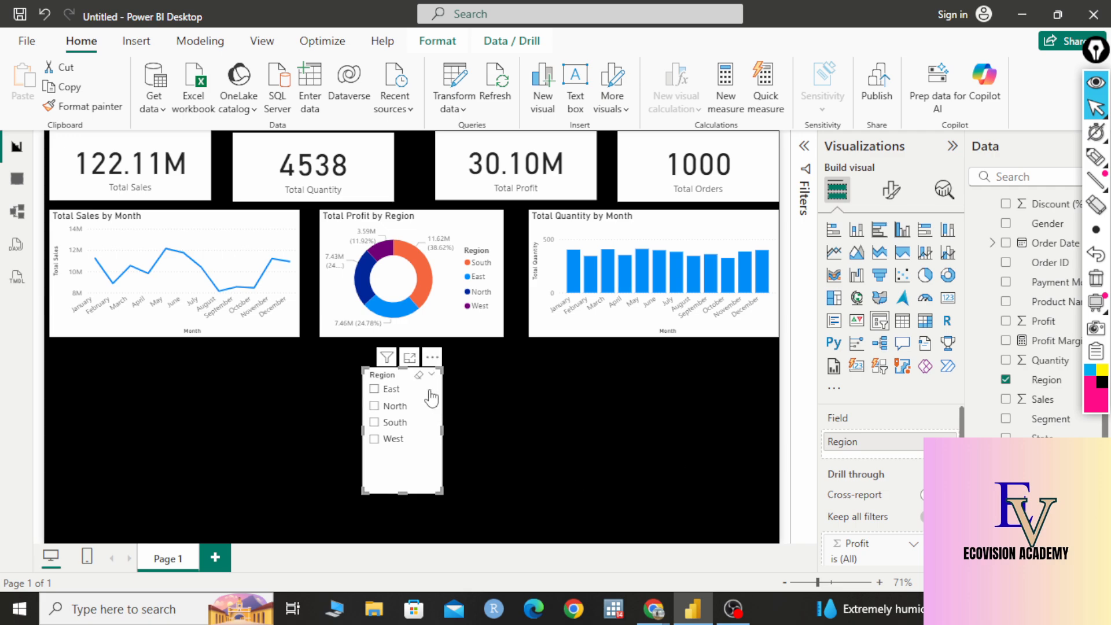
# - Try filtering the report by East and by North in the Region slicer, and delete the slicer
pyautogui.click(383, 393)
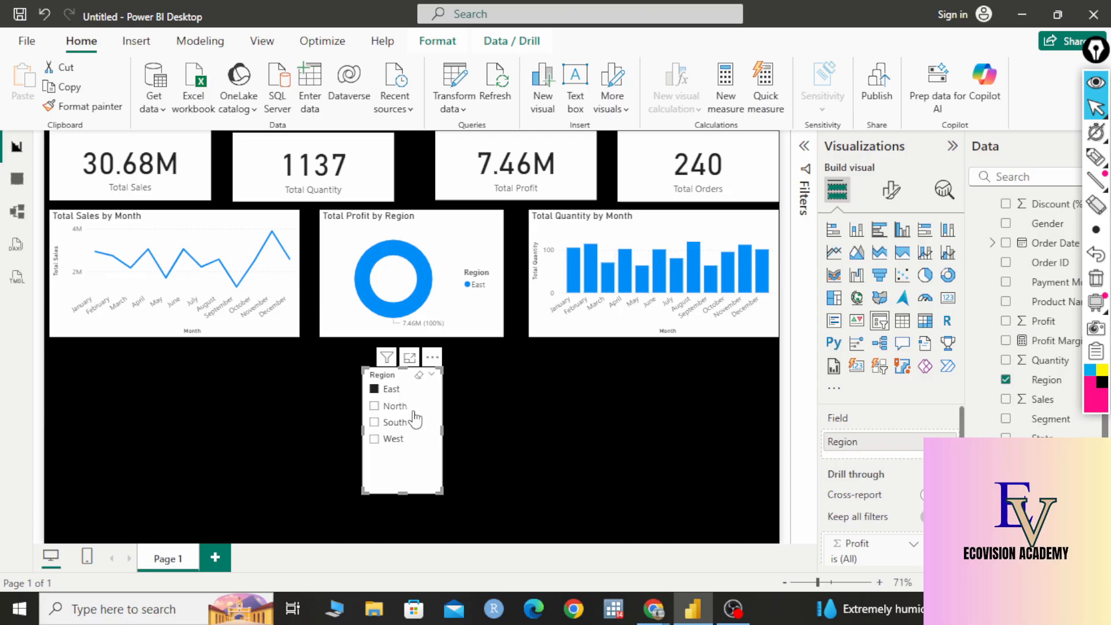
pyautogui.click(396, 408)
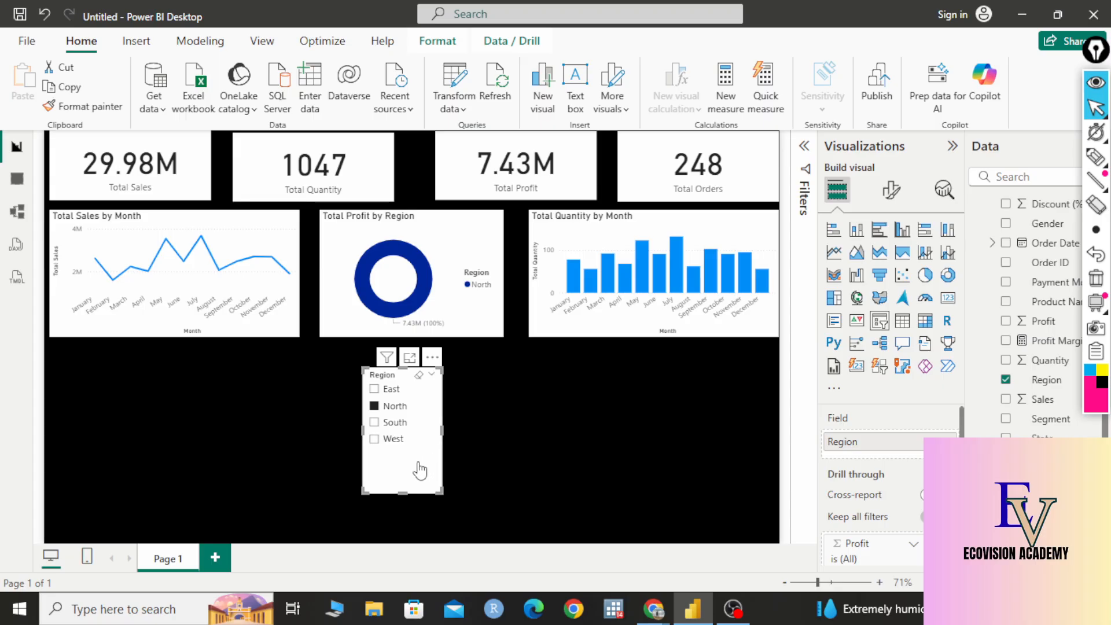
pyautogui.press('Delete')
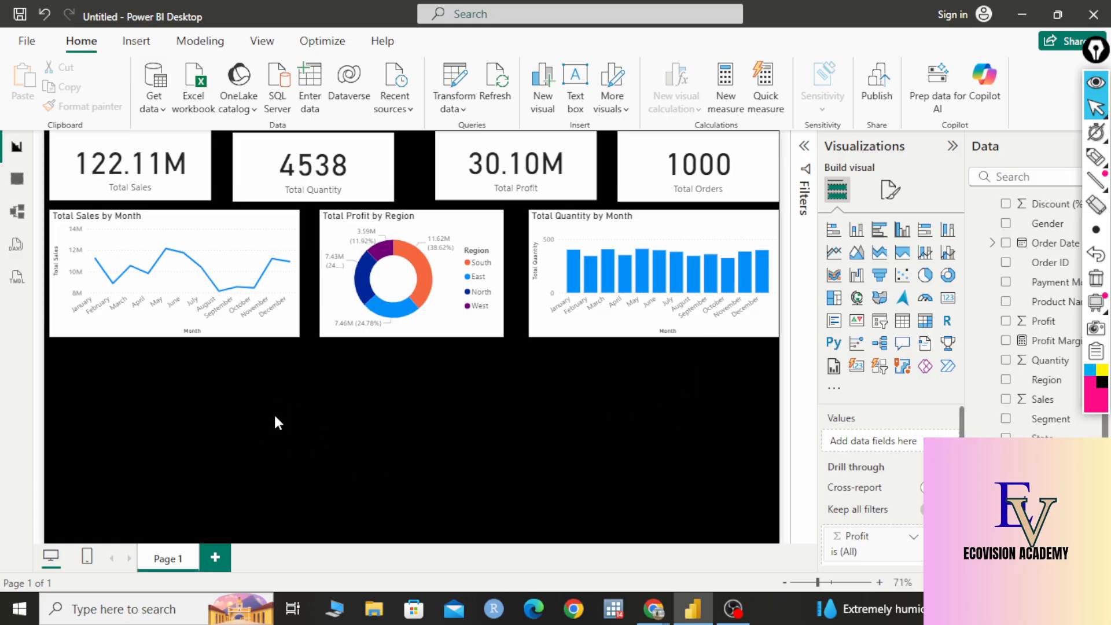
pyautogui.click(901, 343)
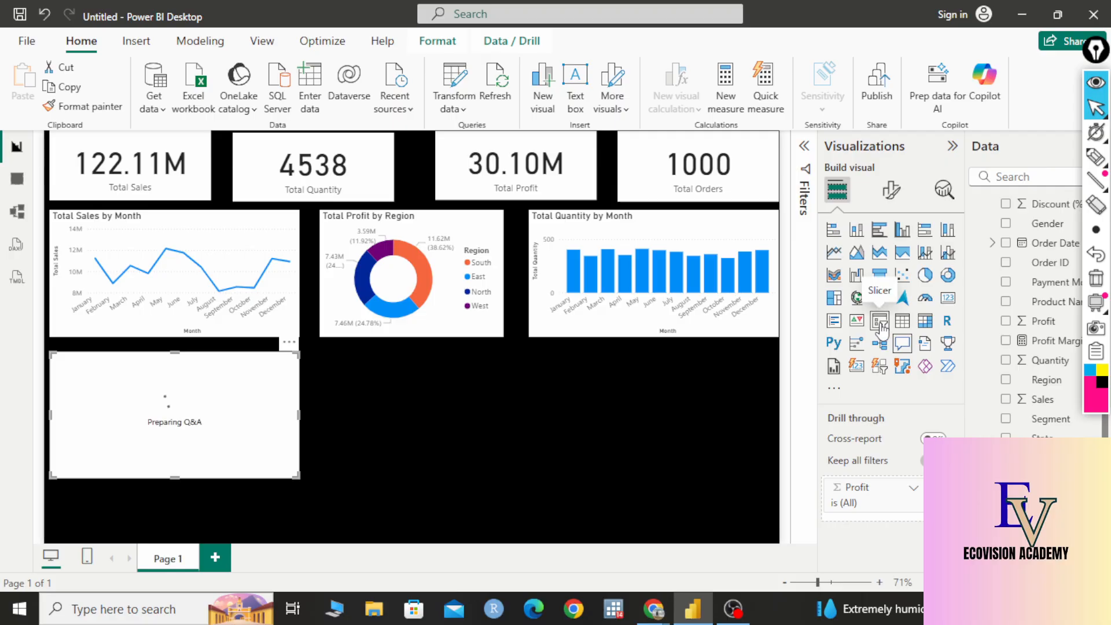
pyautogui.click(879, 322)
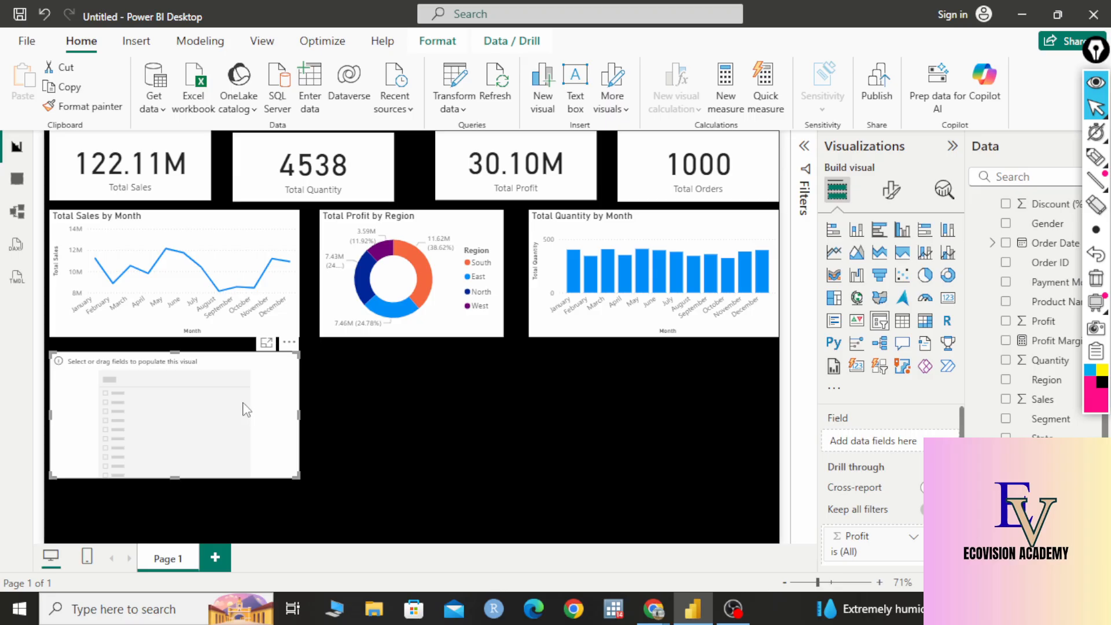
pyautogui.press('Delete')
# - Insert a slicer in the empty area below the charts, with State as its field
pyautogui.click(880, 324)
pyautogui.moveTo(240, 436); pyautogui.dragTo(581, 461)
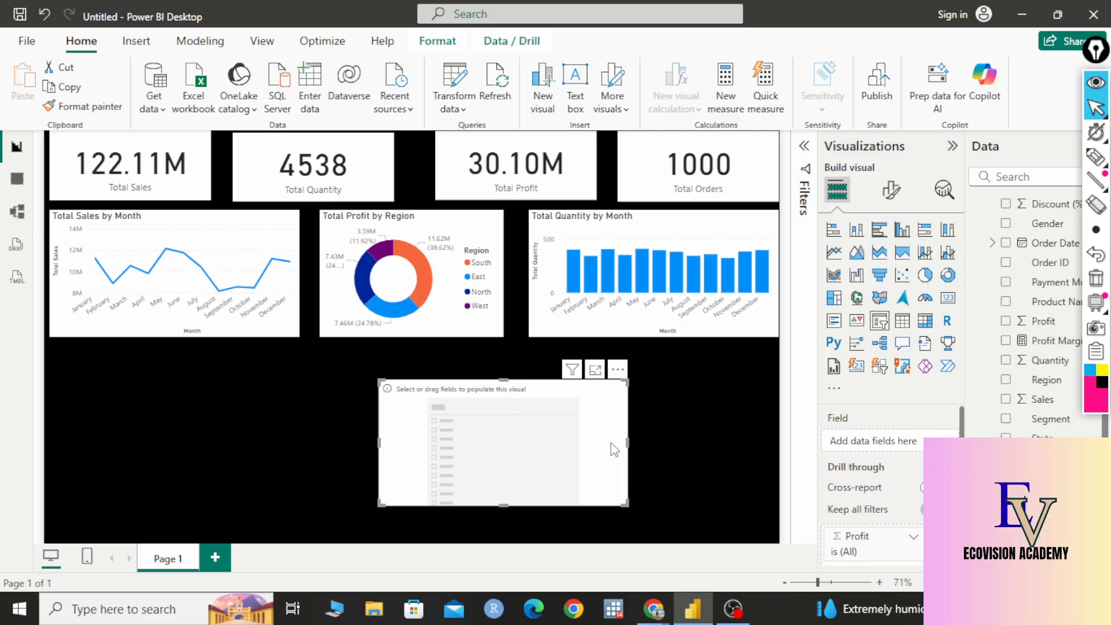
pyautogui.click(1099, 161)
pyautogui.moveTo(873, 408)
pyautogui.mouseDown()
pyautogui.moveTo(801, 412)
pyautogui.moveTo(828, 466)
pyautogui.moveTo(924, 463)
pyautogui.moveTo(952, 399)
pyautogui.moveTo(848, 399)
pyautogui.mouseUp()
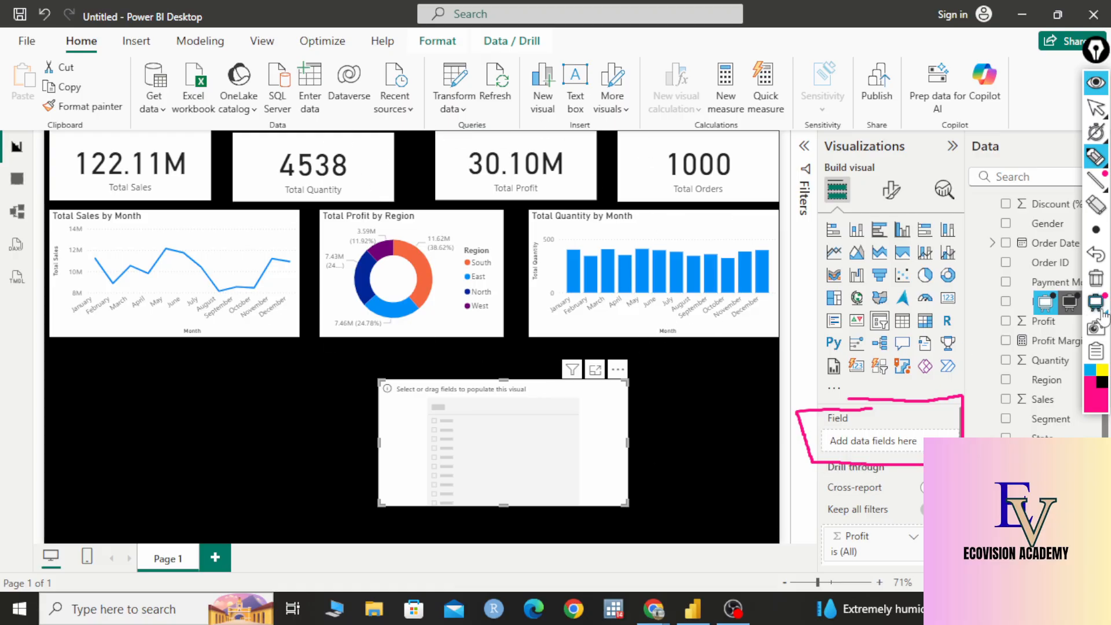
pyautogui.click(1096, 279)
pyautogui.click(1096, 107)
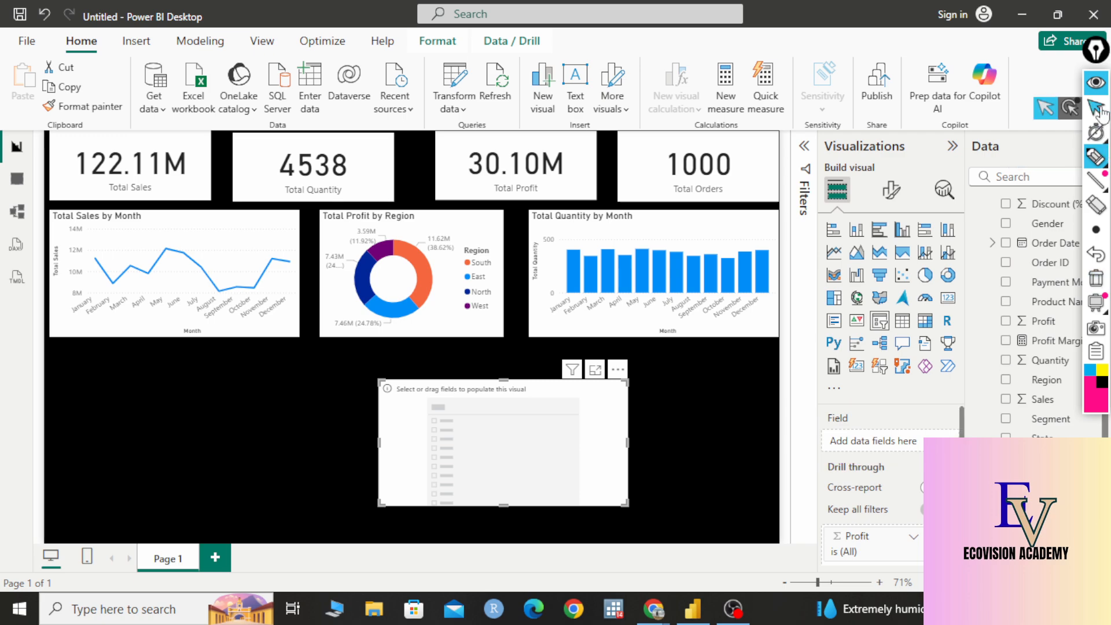
pyautogui.moveTo(1043, 439); pyautogui.dragTo(902, 449)
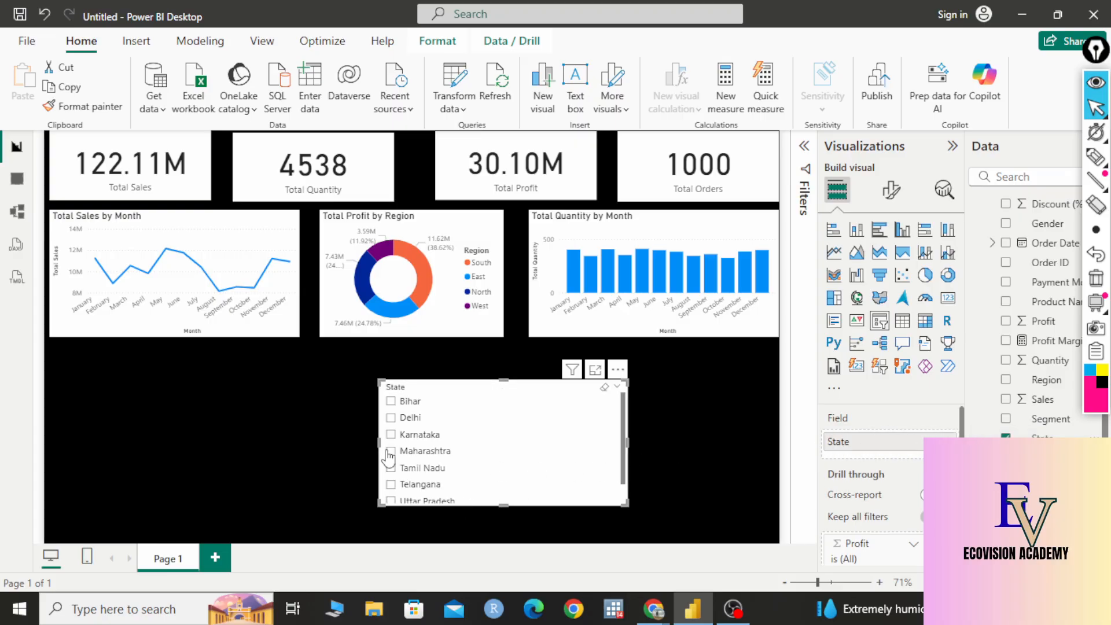
# - Resize the State slicer to a narrow column tall enough to list every state, and place it below the charts
pyautogui.moveTo(380, 443); pyautogui.dragTo(234, 433)
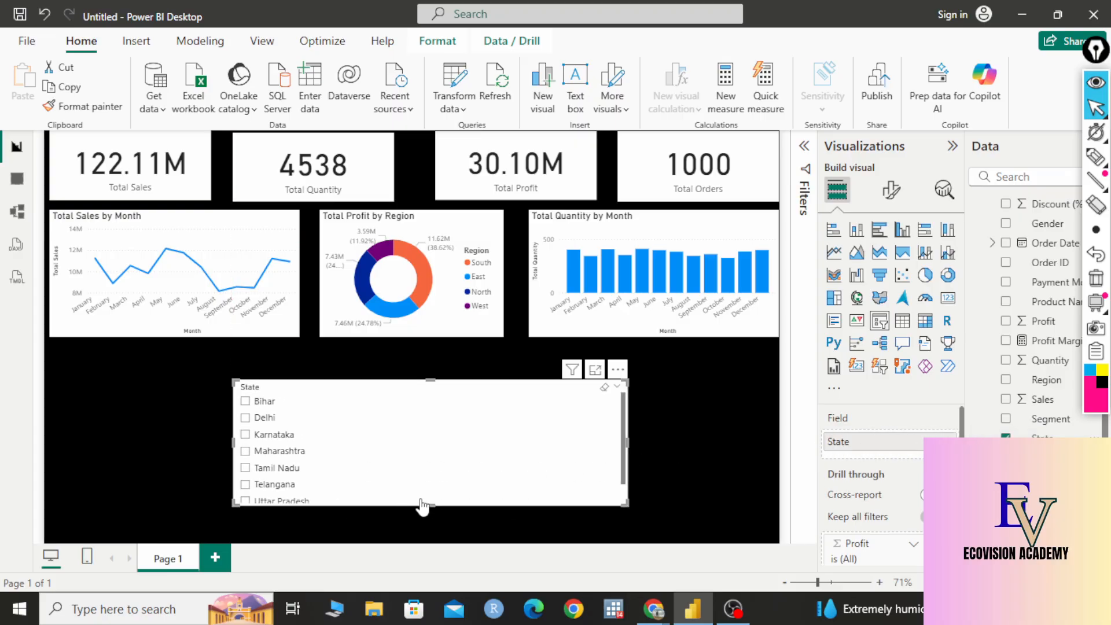
pyautogui.moveTo(433, 506); pyautogui.dragTo(425, 564)
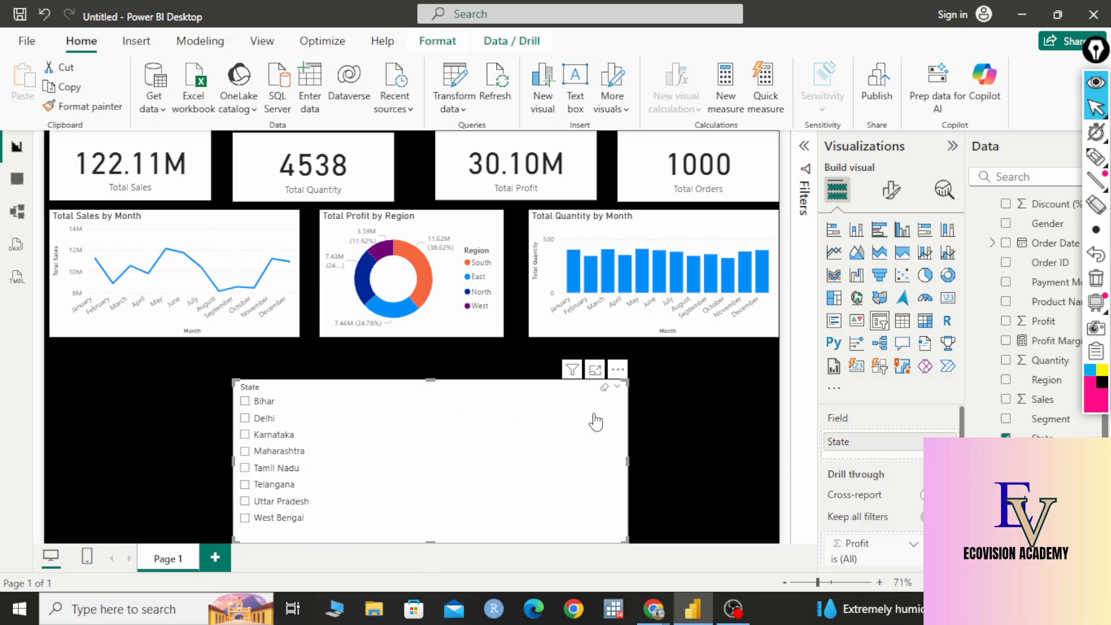
pyautogui.moveTo(627, 460); pyautogui.dragTo(462, 407)
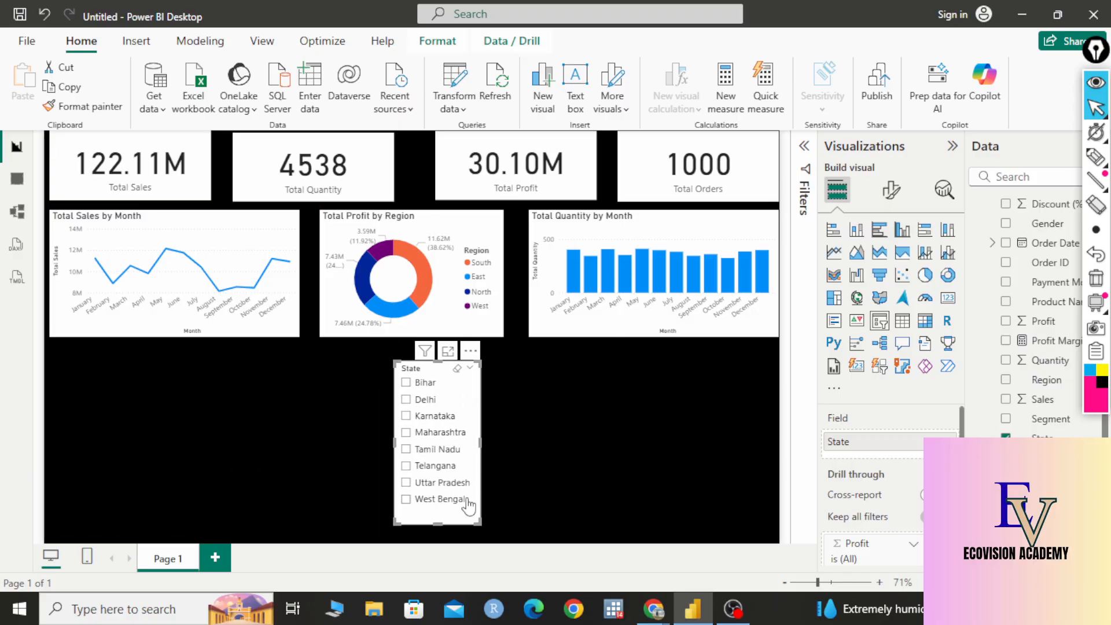
# - Filter the report by West Bengal and by Uttar Pradesh, one at a time, using the State slicer
pyautogui.click(406, 500)
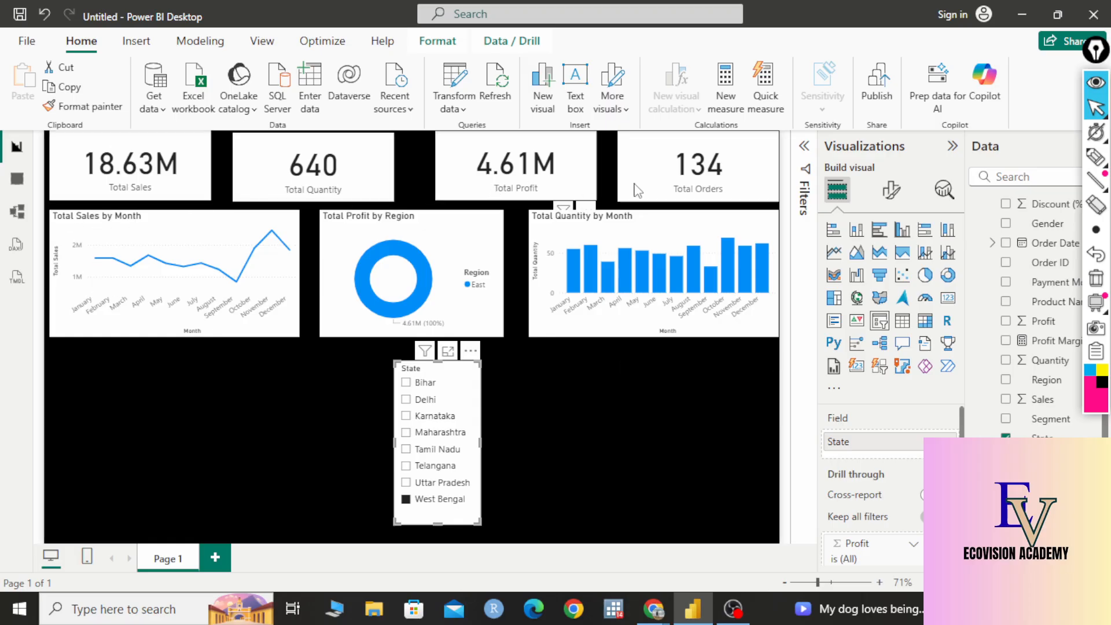
pyautogui.click(438, 486)
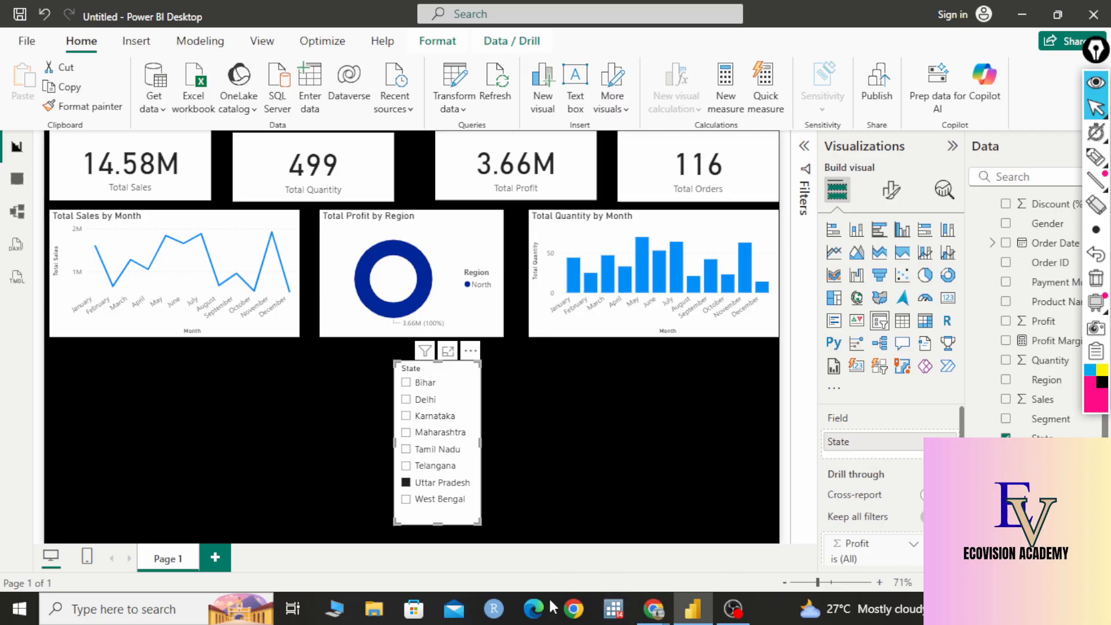
pyautogui.moveTo(654, 609)
pyautogui.click(620, 565)
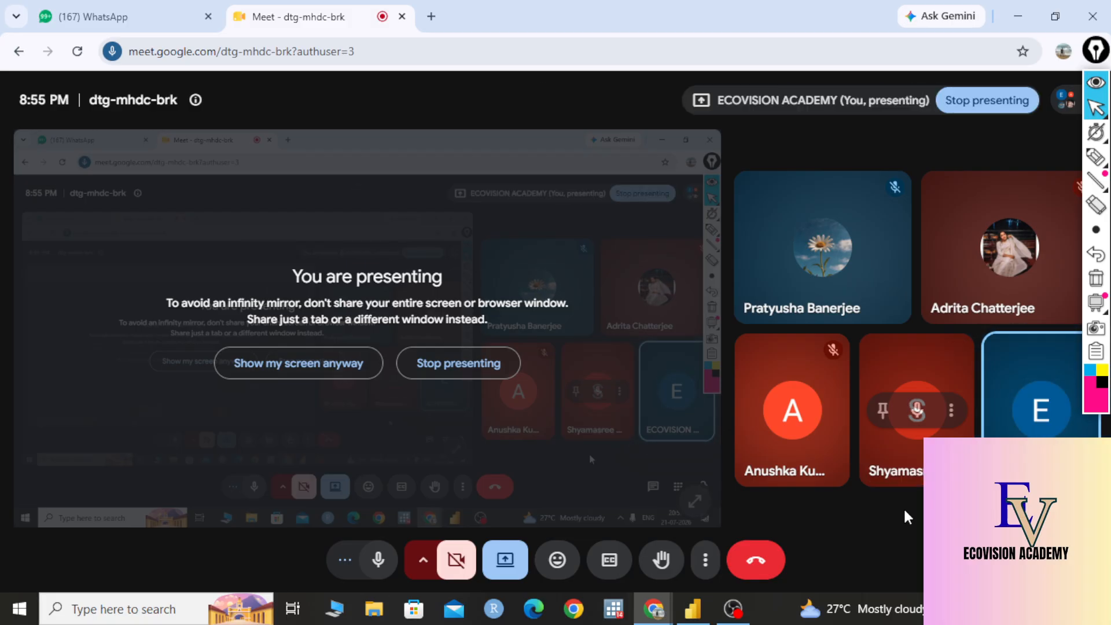
pyautogui.click(702, 618)
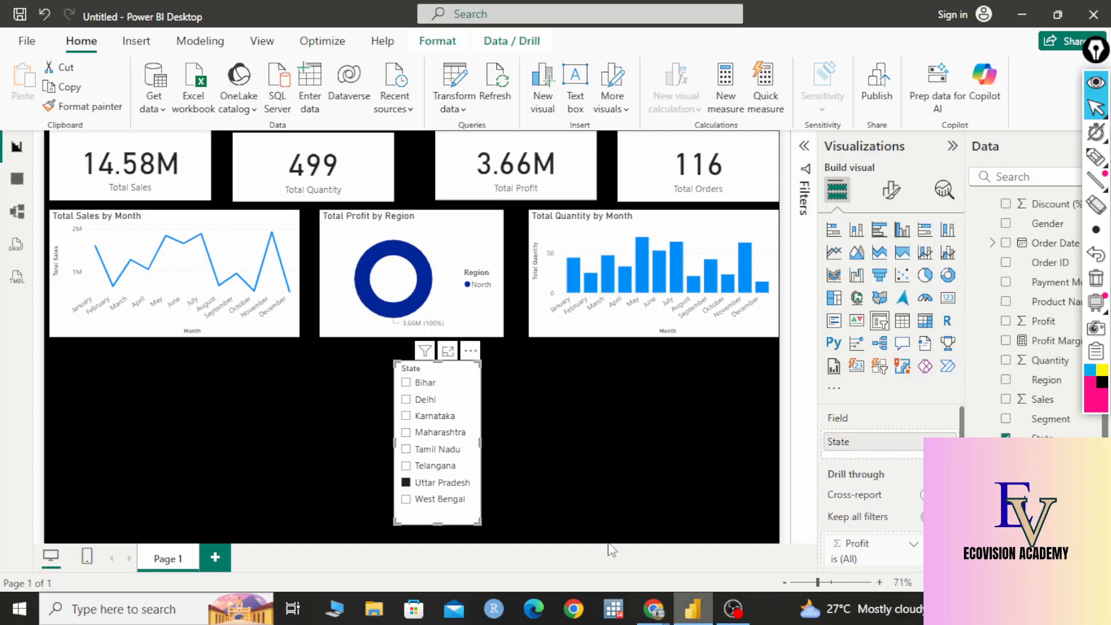
# - Filter the report to Bihar with the State slicer and move the slicer below the line chart
pyautogui.click(416, 384)
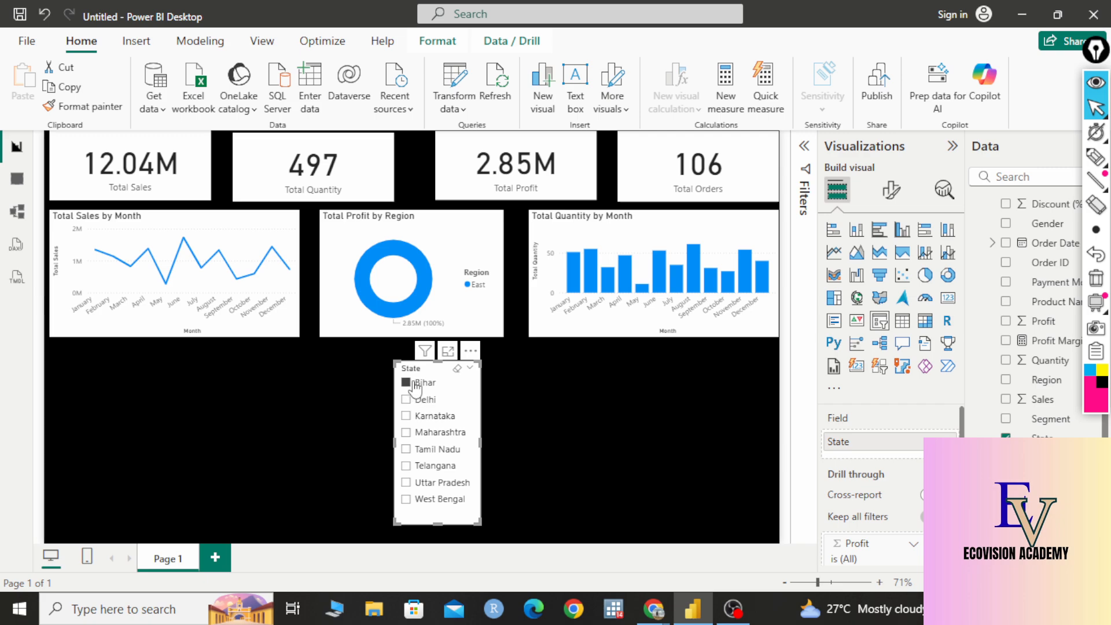
pyautogui.moveTo(417, 371); pyautogui.dragTo(168, 367)
pyautogui.click(400, 405)
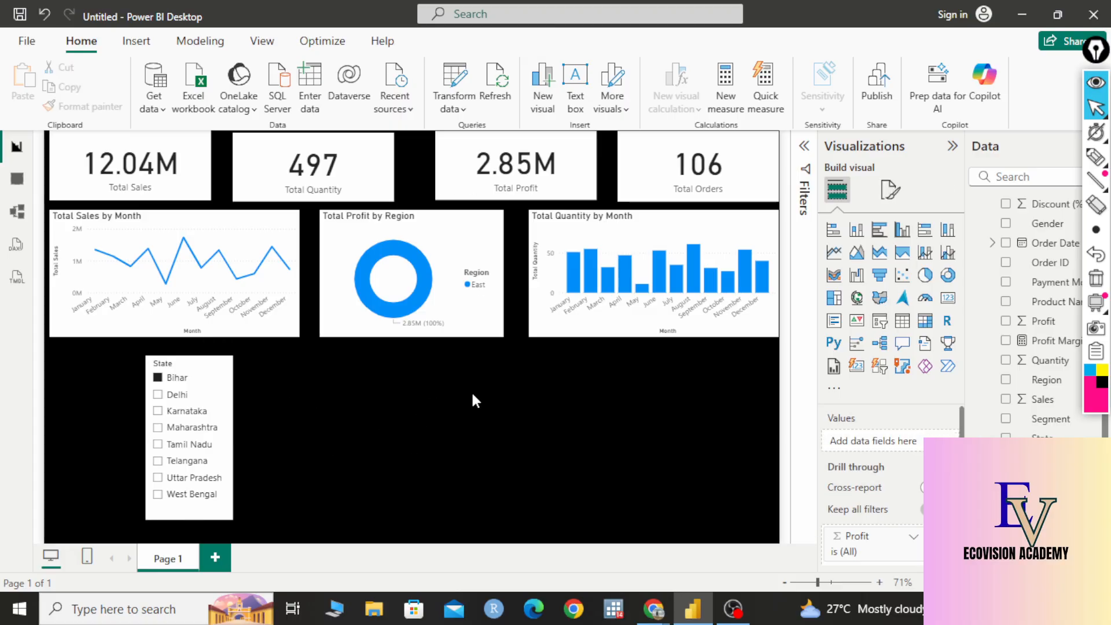
# - Insert a slicer with Region as its field below the line chart, and move the State slicer below the donut chart
pyautogui.click(884, 328)
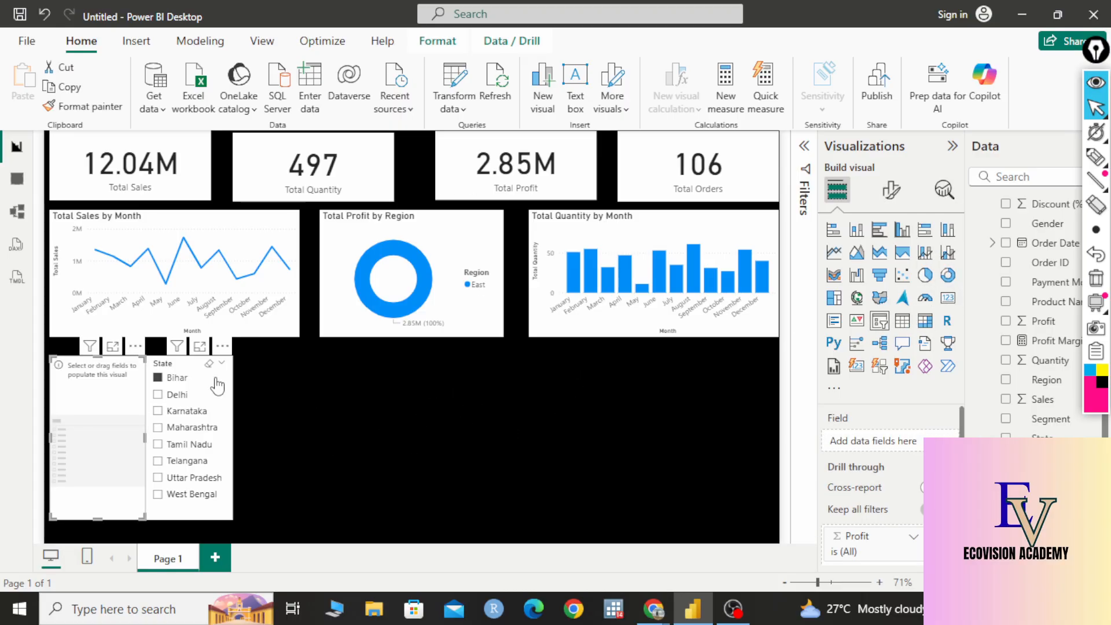
pyautogui.moveTo(215, 383); pyautogui.dragTo(407, 385)
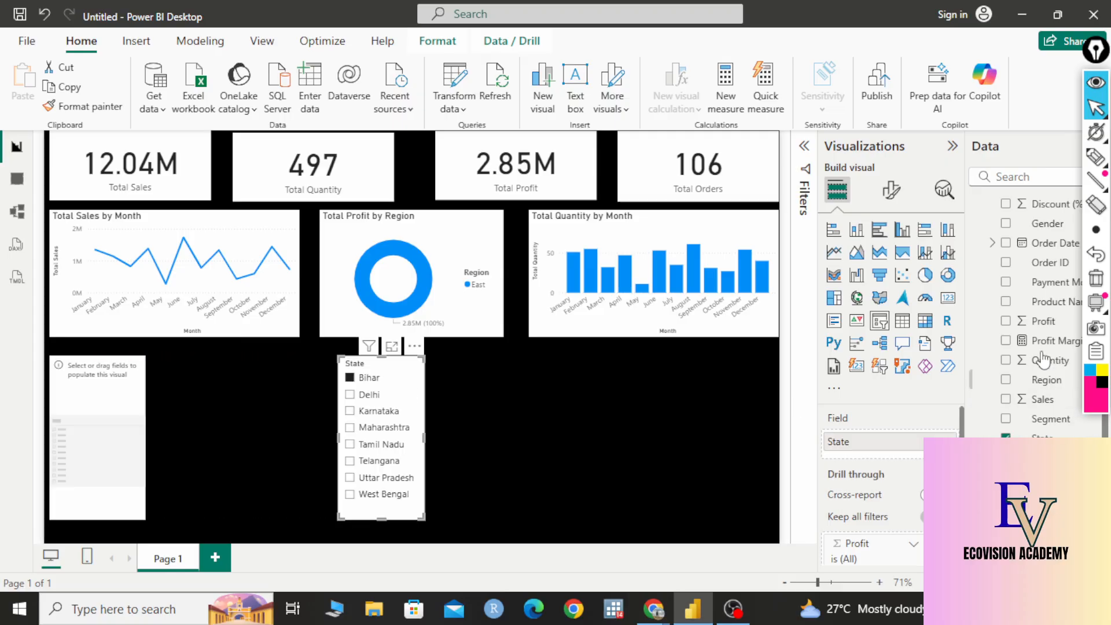
pyautogui.moveTo(110, 387); pyautogui.dragTo(235, 386)
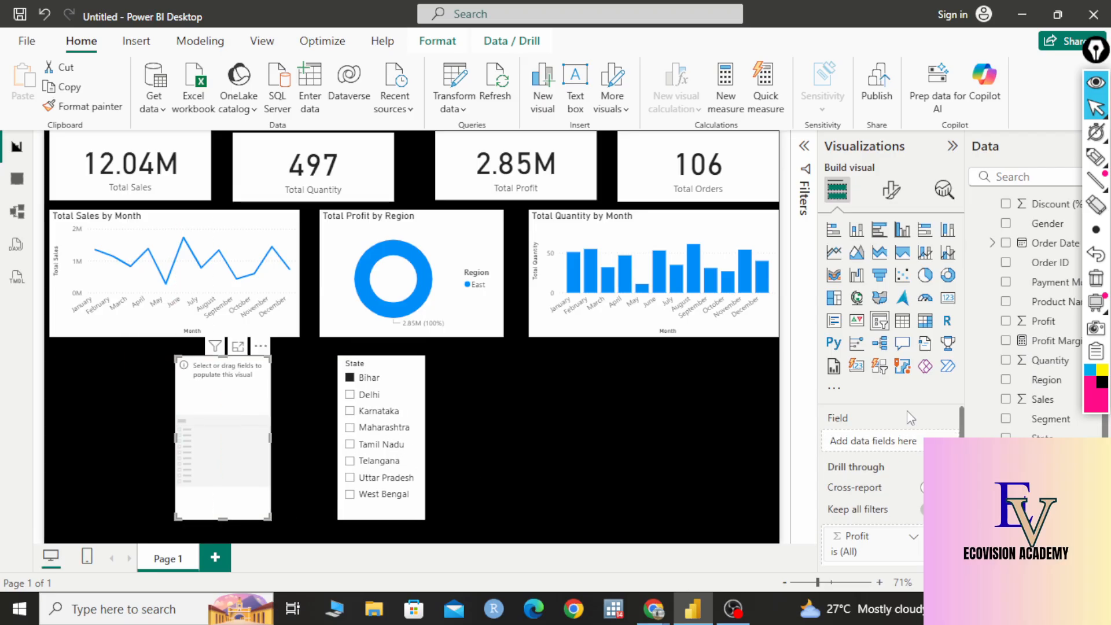
pyautogui.moveTo(1045, 380); pyautogui.dragTo(887, 441)
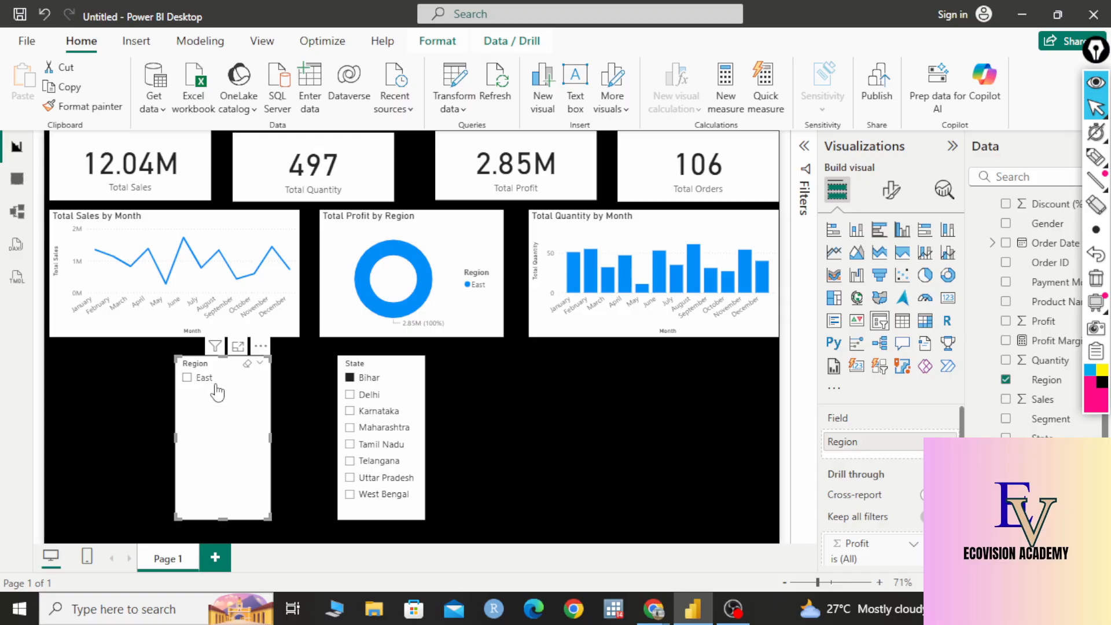
# - Filter the report by Delhi and by Karnataka, one at a time, with the State slicer
pyautogui.click(371, 398)
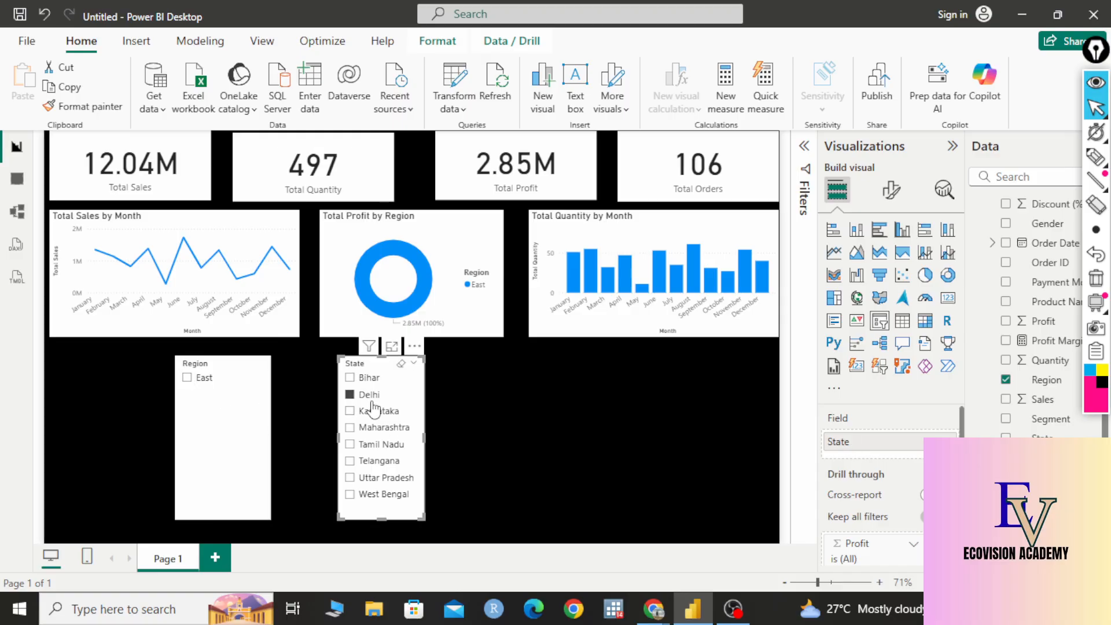
pyautogui.click(371, 379)
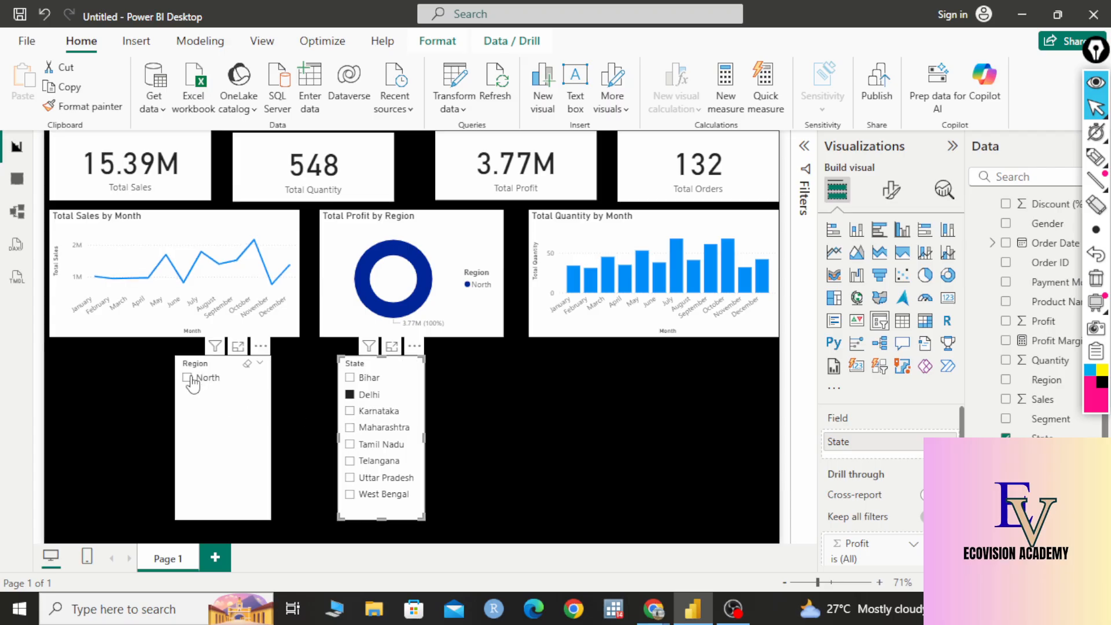
pyautogui.click(365, 412)
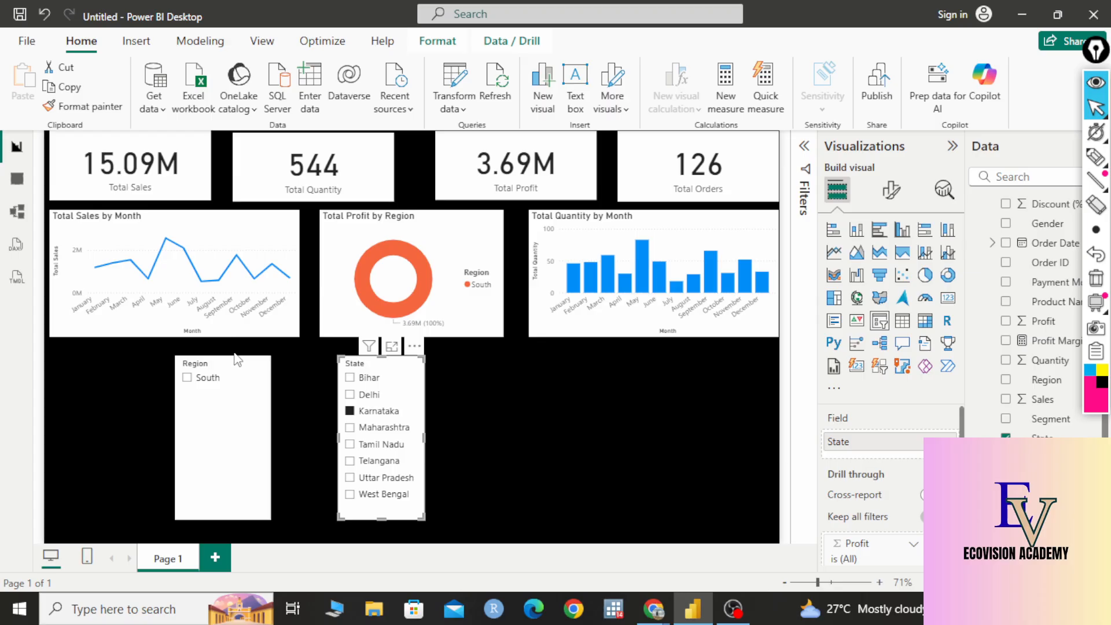
# - Replace the Region slicer with a small Category slicer placed beside the State slicer, below the line chart
pyautogui.click(264, 406)
pyautogui.press('Delete')
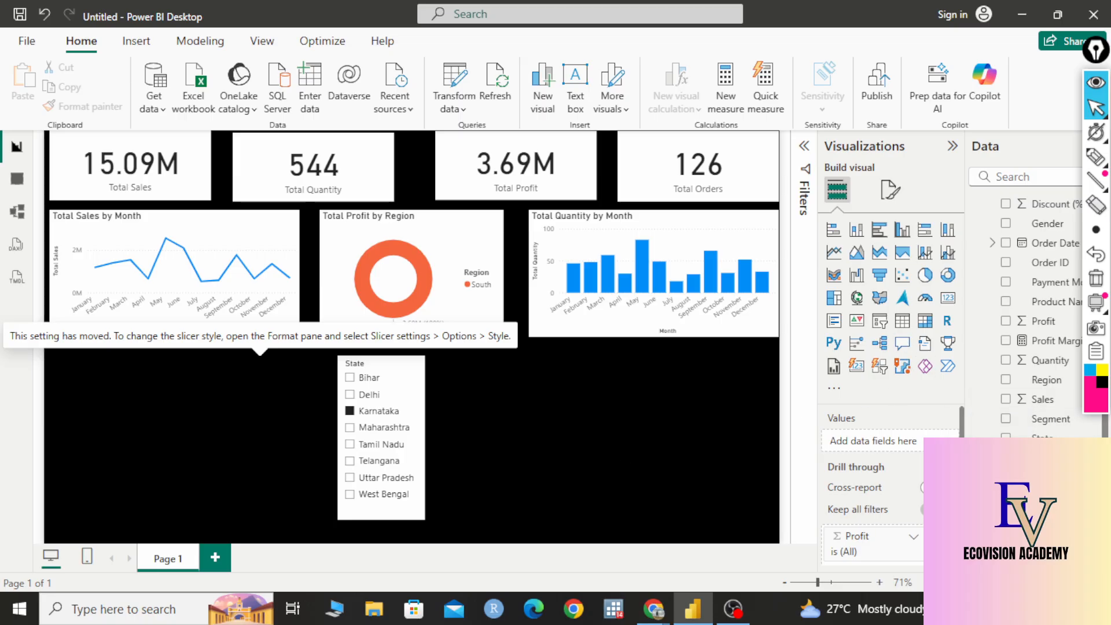
pyautogui.click(880, 321)
pyautogui.scroll(3, 1041, 275)
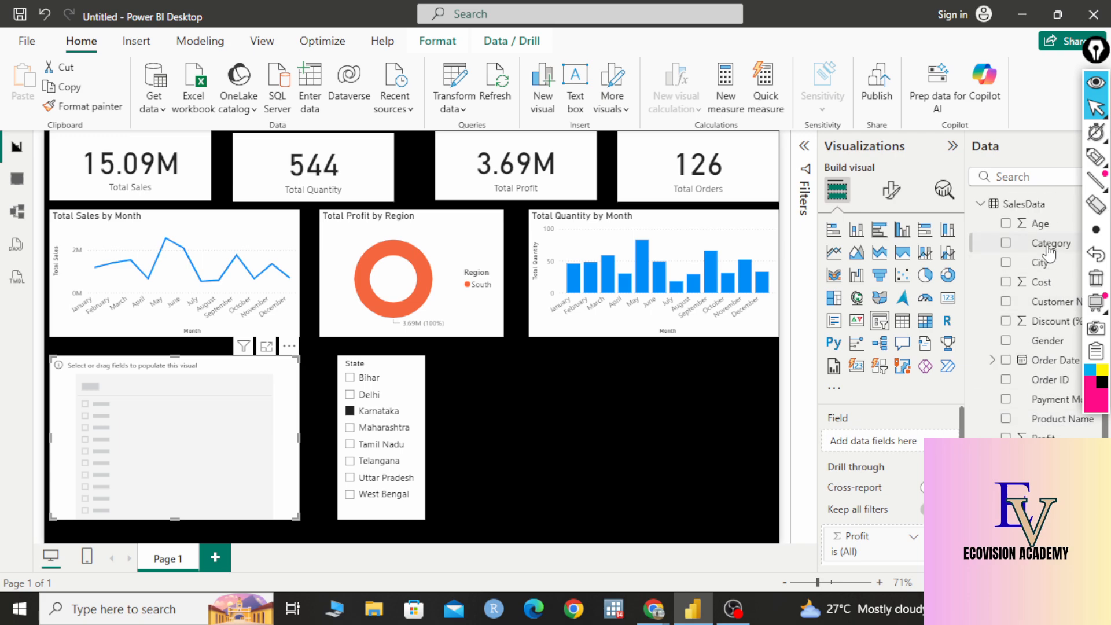
pyautogui.moveTo(1048, 249); pyautogui.dragTo(892, 443)
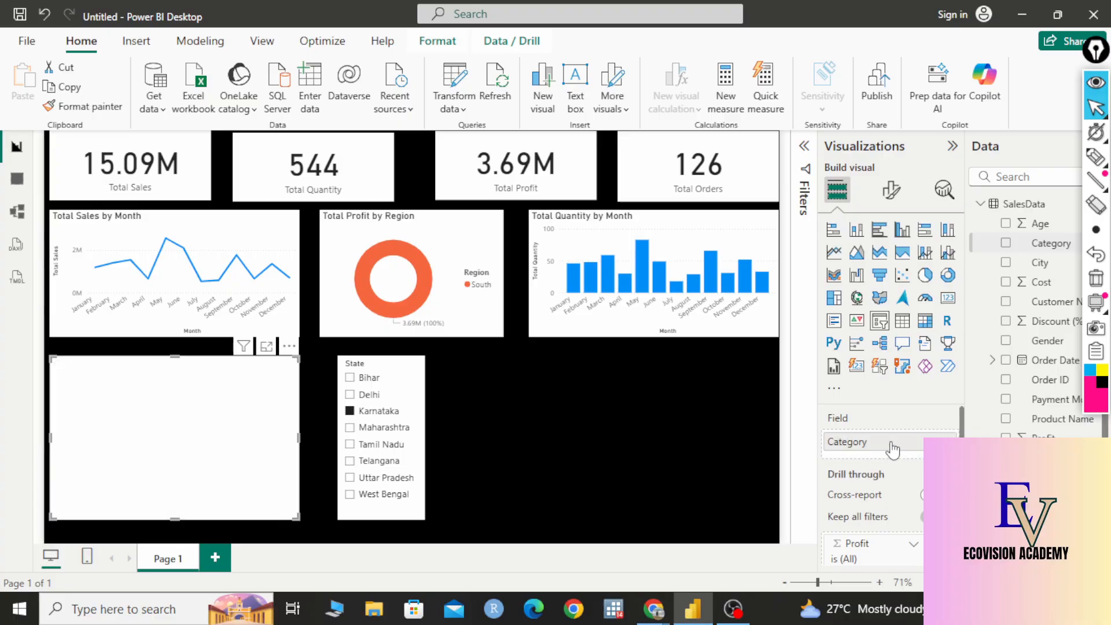
pyautogui.moveTo(299, 437); pyautogui.dragTo(142, 434)
pyautogui.moveTo(98, 519); pyautogui.dragTo(271, 456)
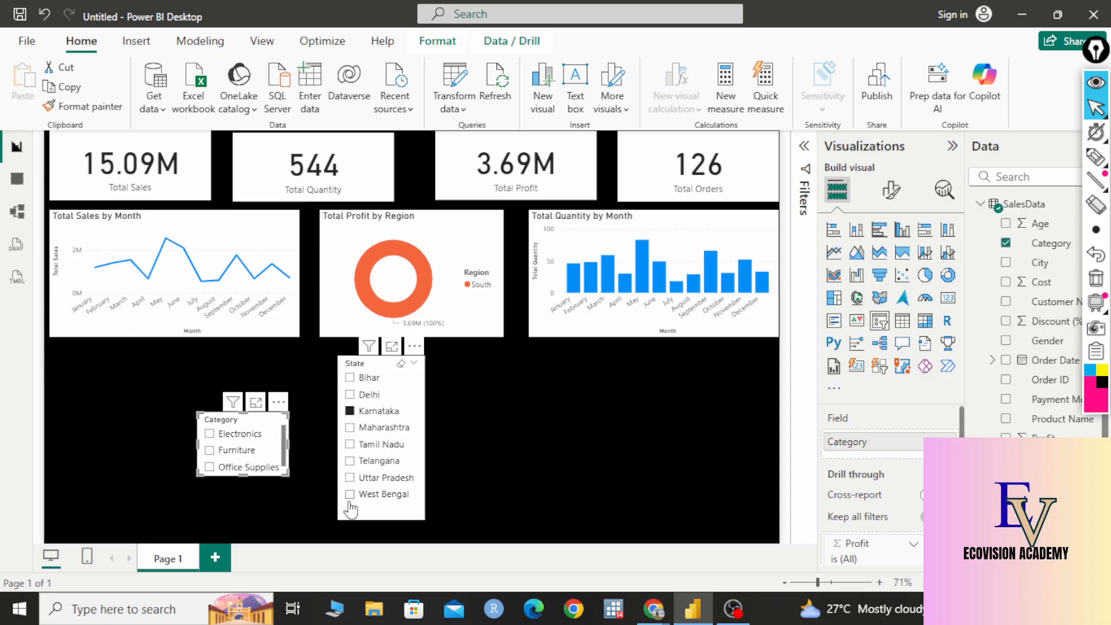
# - Filter the report by West Bengal and Bihar with Furniture, and by Delhi and Karnataka with Electronics, using the State and Category slicers
pyautogui.click(349, 496)
pyautogui.click(211, 451)
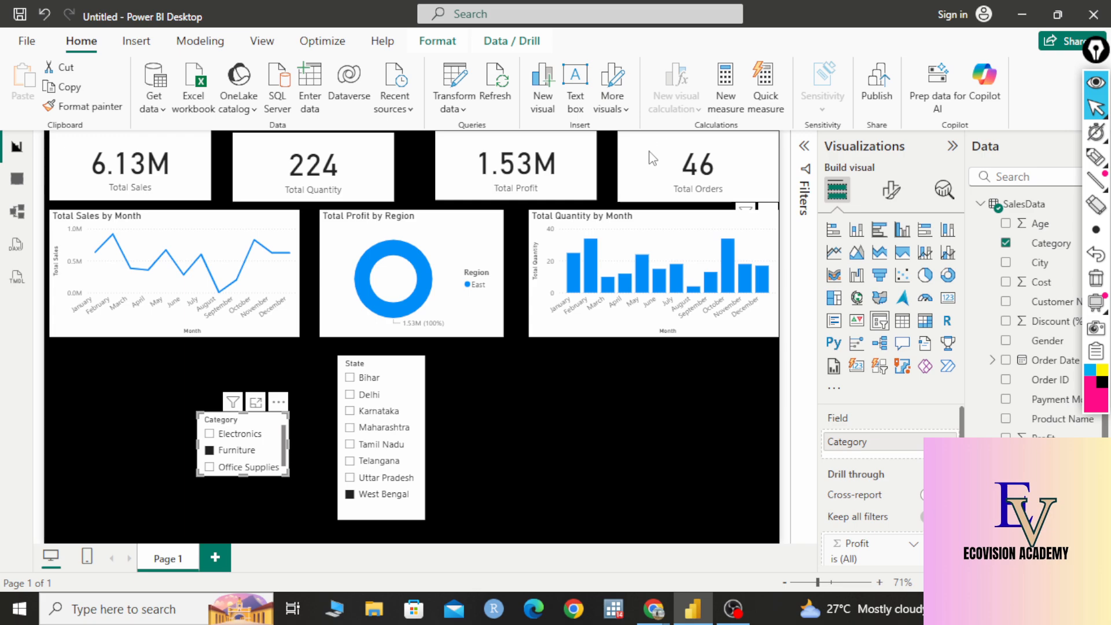
pyautogui.click(352, 379)
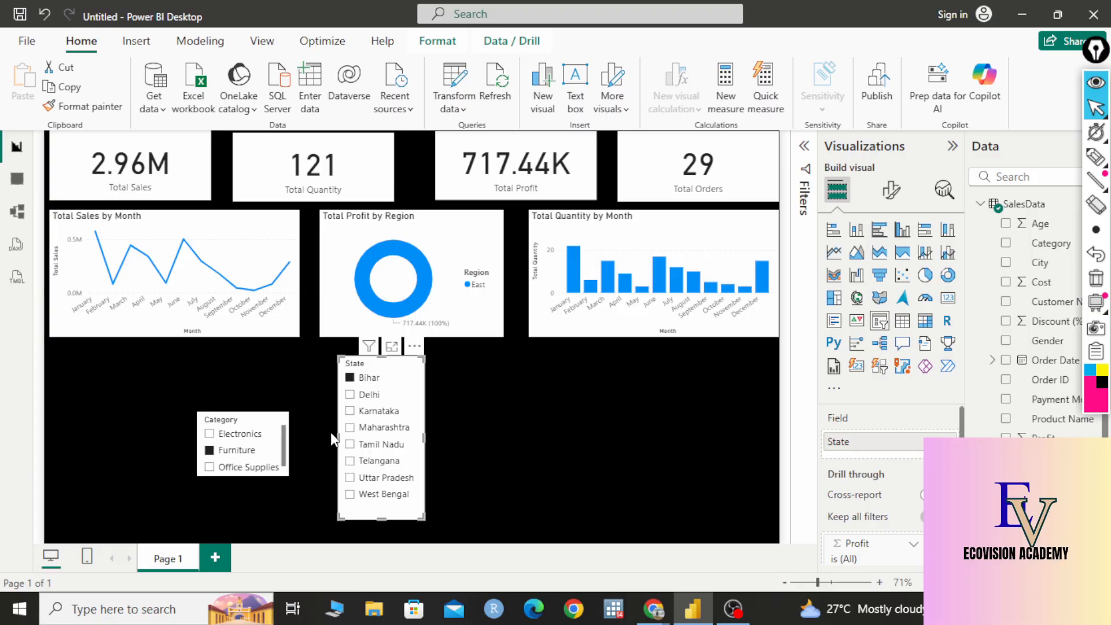
pyautogui.click(364, 398)
pyautogui.click(232, 438)
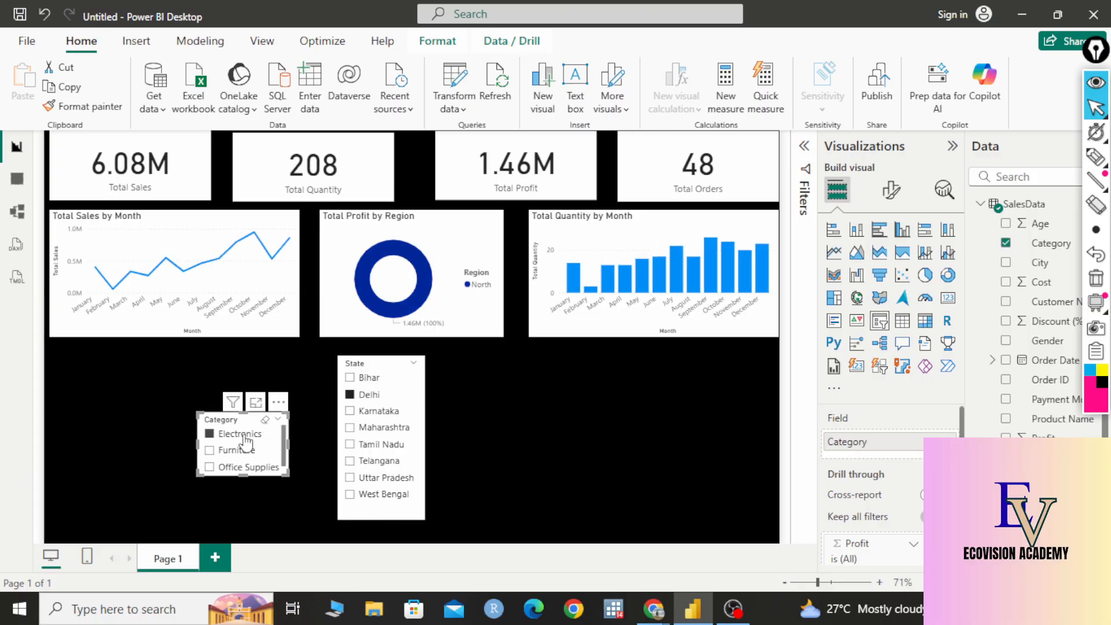
pyautogui.click(370, 411)
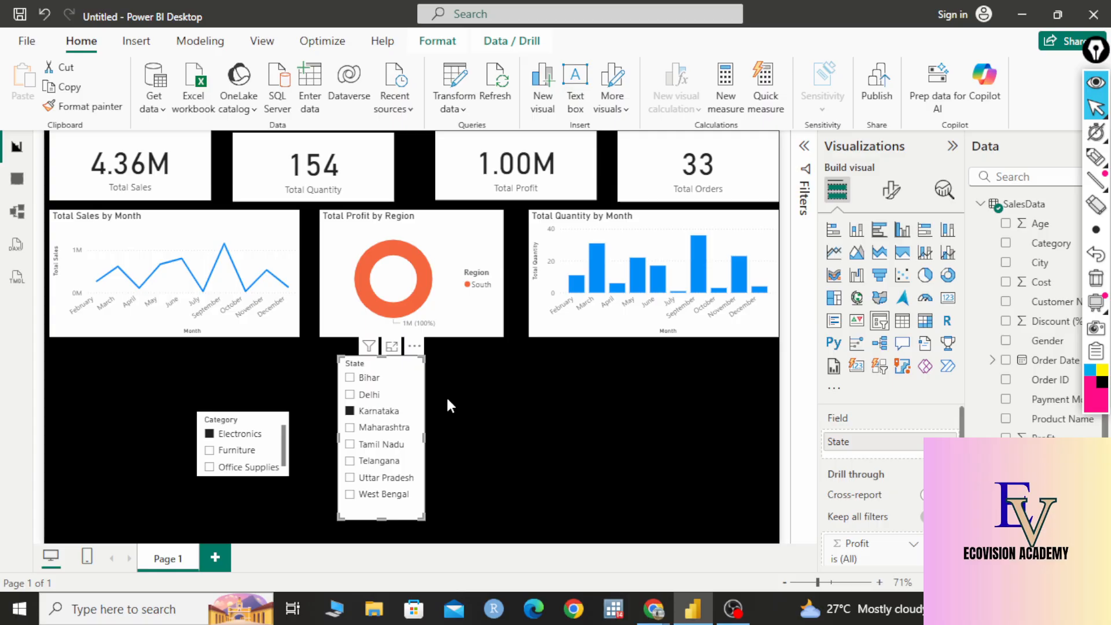
# - Insert a slicer with Sub-Category as its field below the column chart, and enlarge it downwards and sideways
pyautogui.scroll(-3, 1036, 319)
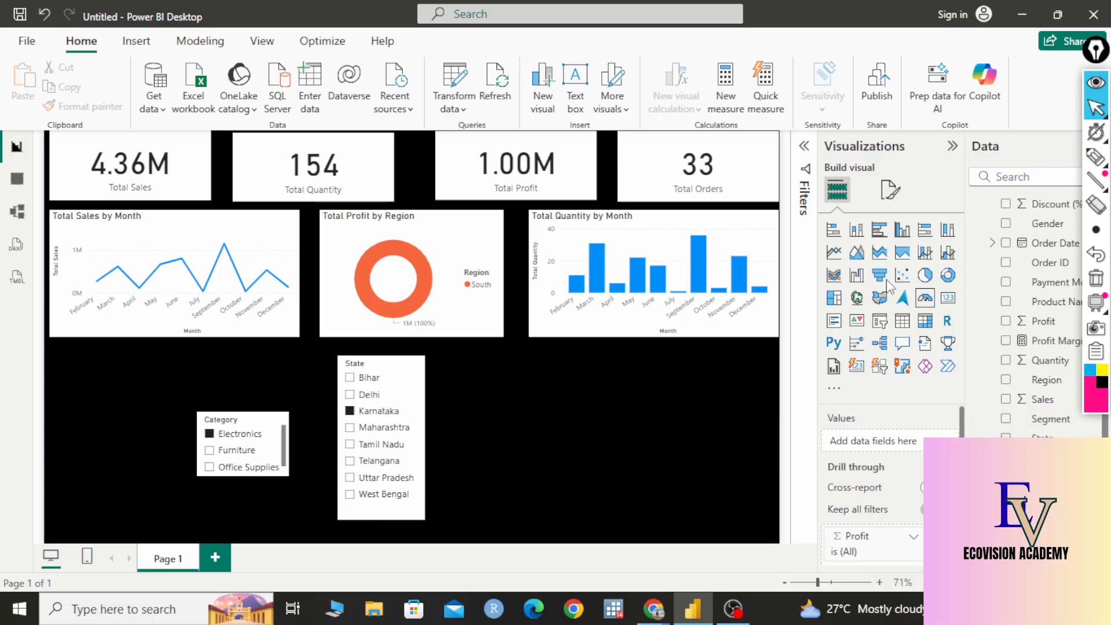
pyautogui.click(887, 326)
pyautogui.moveTo(122, 417); pyautogui.dragTo(637, 373)
pyautogui.moveTo(1056, 457); pyautogui.dragTo(900, 448)
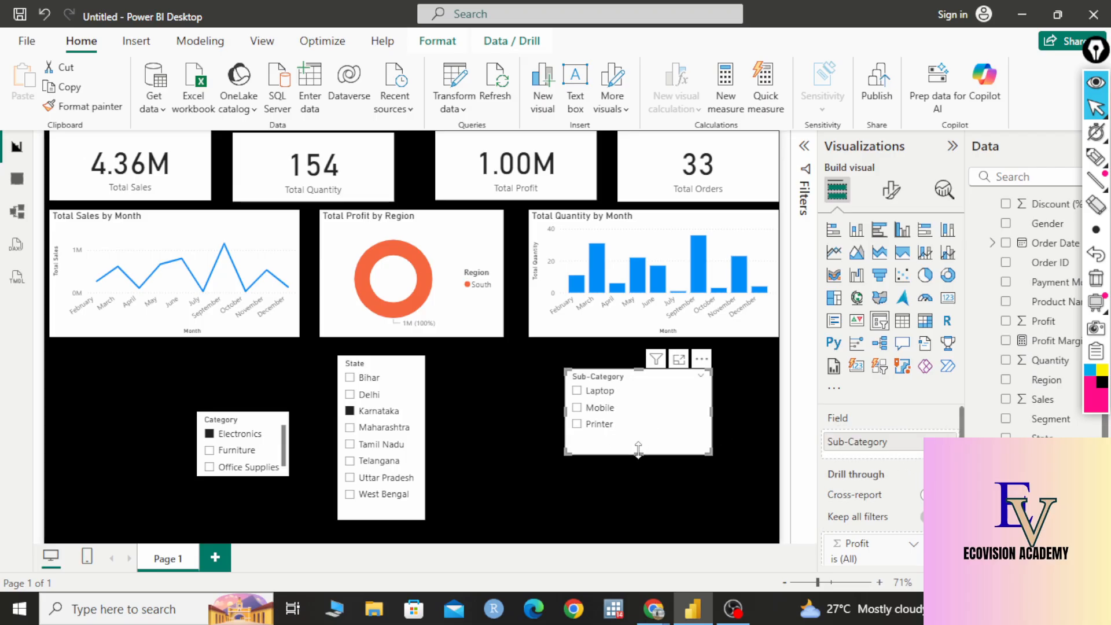
pyautogui.moveTo(642, 454); pyautogui.dragTo(651, 503)
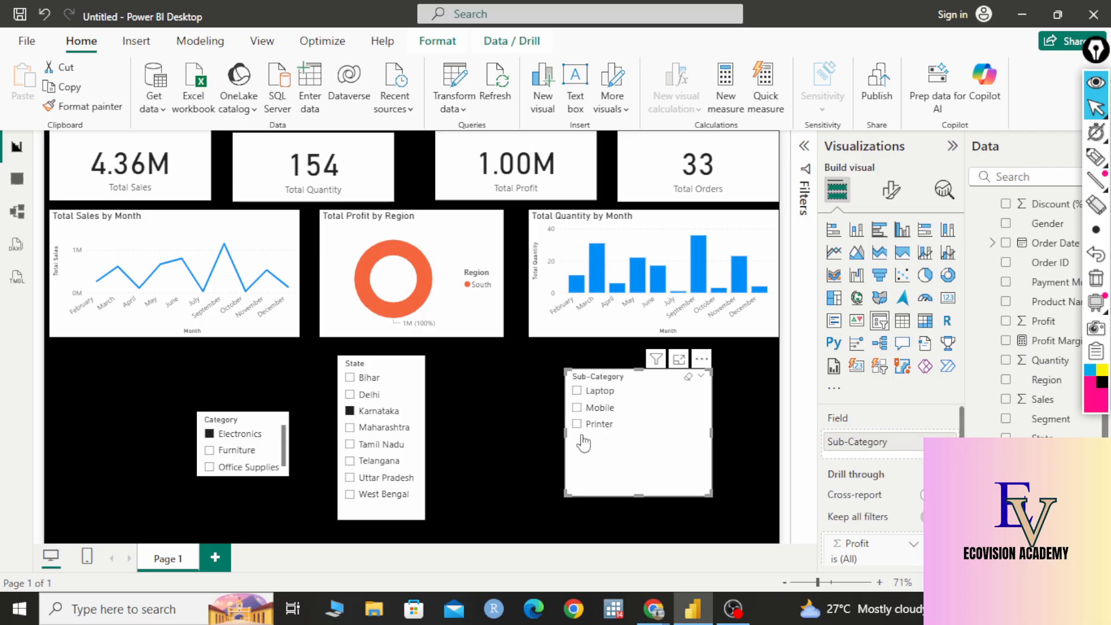
pyautogui.moveTo(565, 429); pyautogui.dragTo(529, 428)
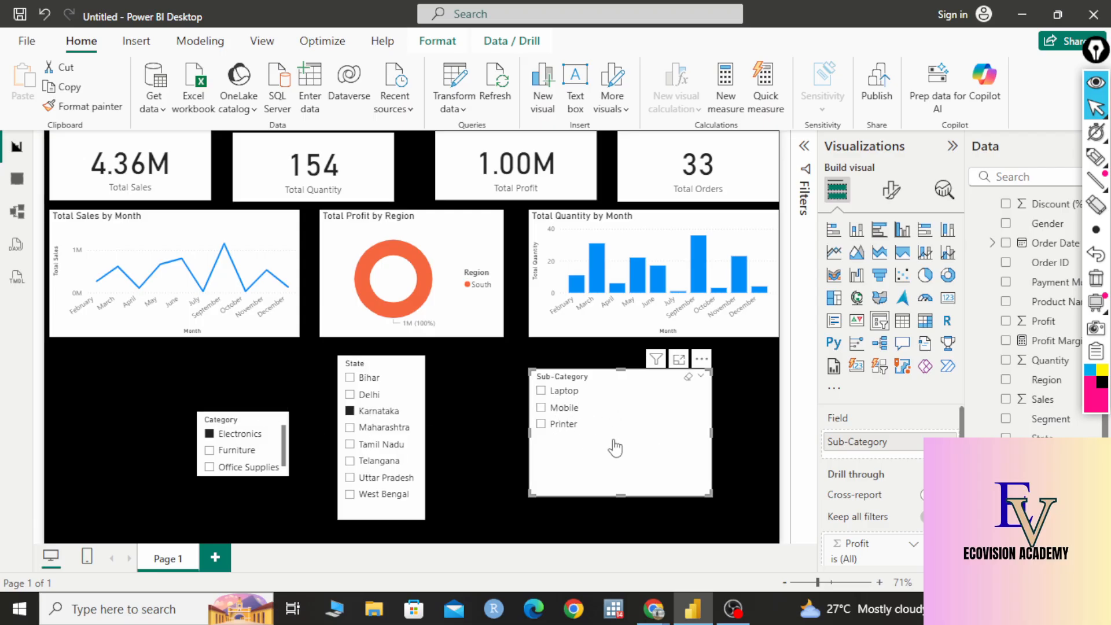
# - Filter Karnataka by Furniture and by Office Supplies in turn, and switch the state to West Bengal
pyautogui.click(246, 456)
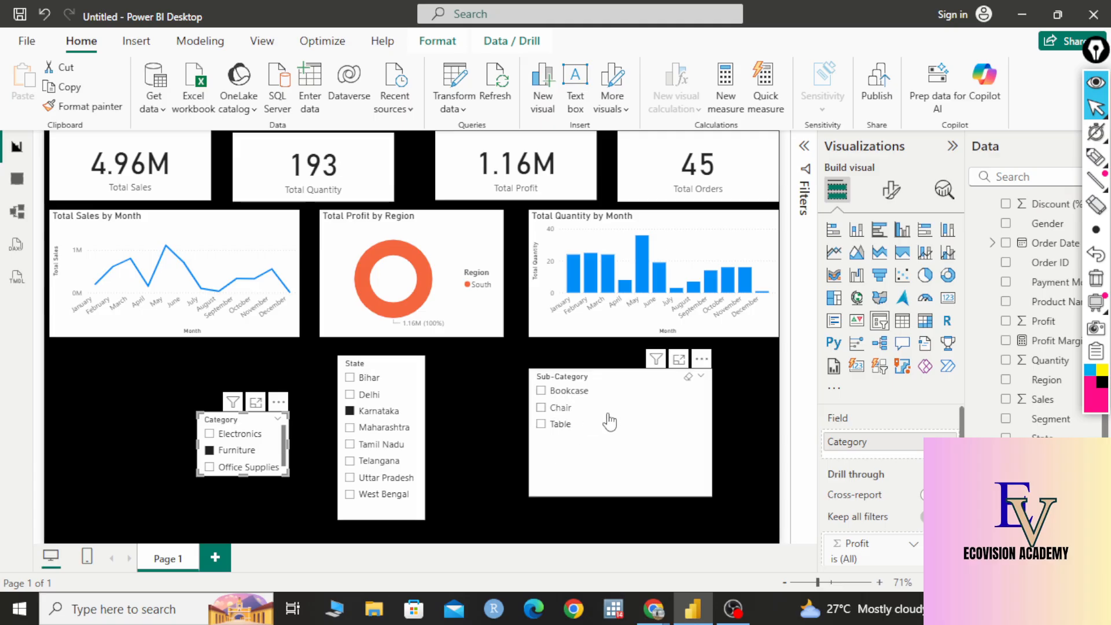
pyautogui.click(242, 469)
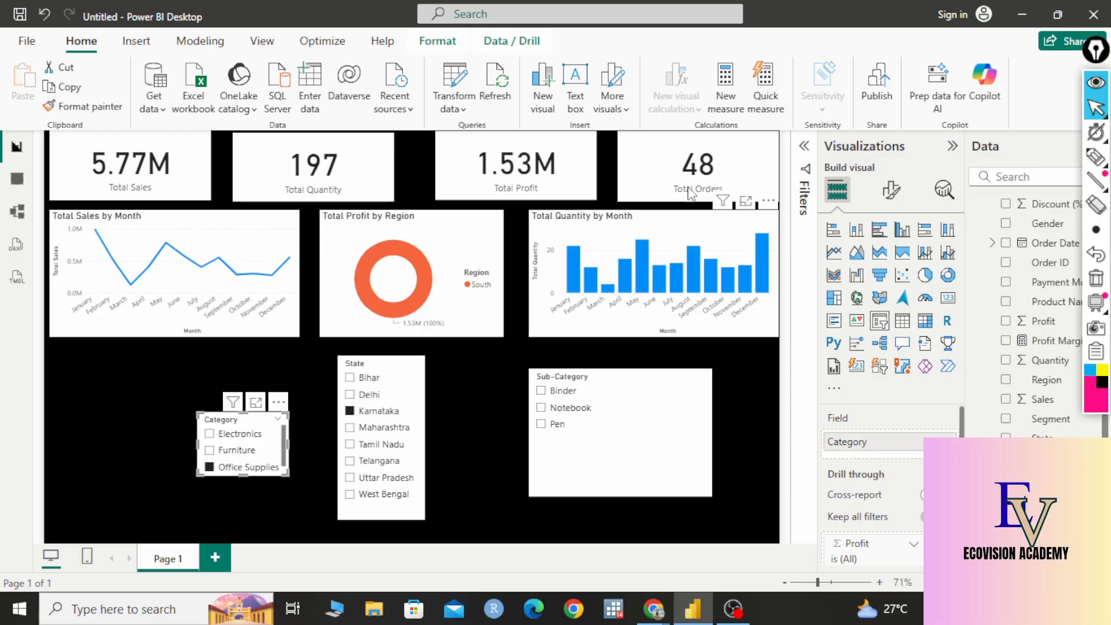
pyautogui.click(383, 496)
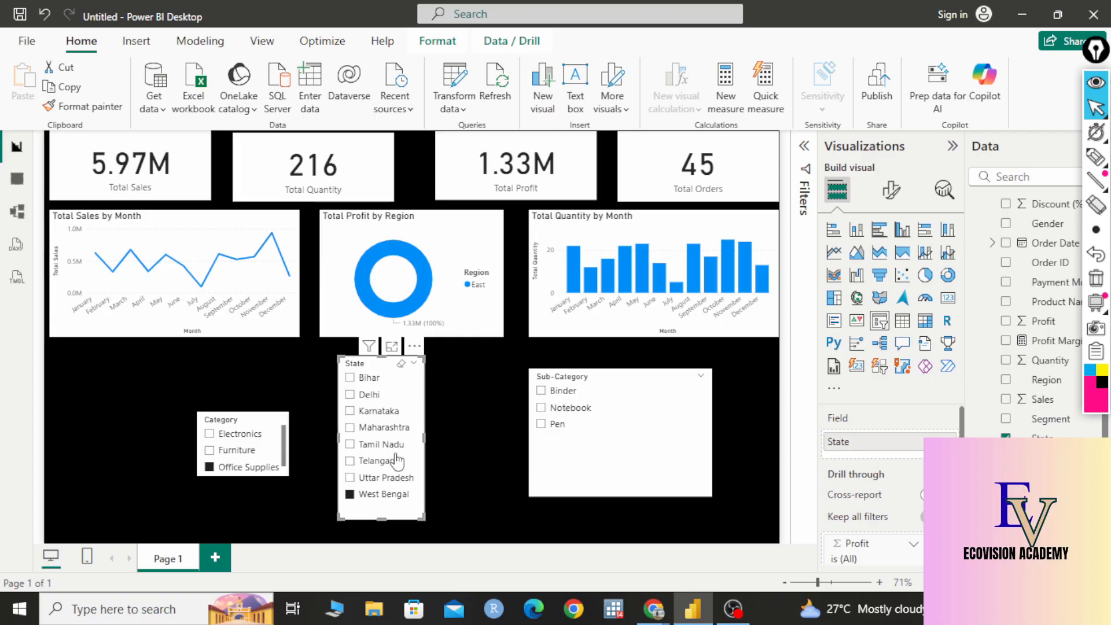
# - Filter West Bengal's Electronics by Laptop and by Printer in turn, and switch the state to Bihar with Printer selected
pyautogui.click(238, 434)
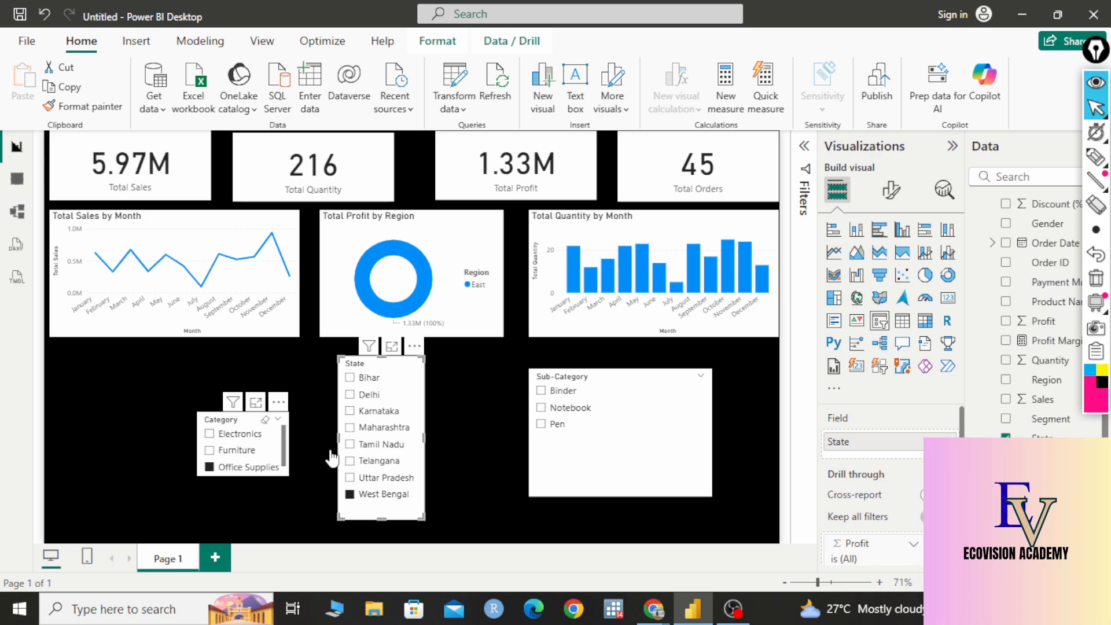
pyautogui.click(567, 392)
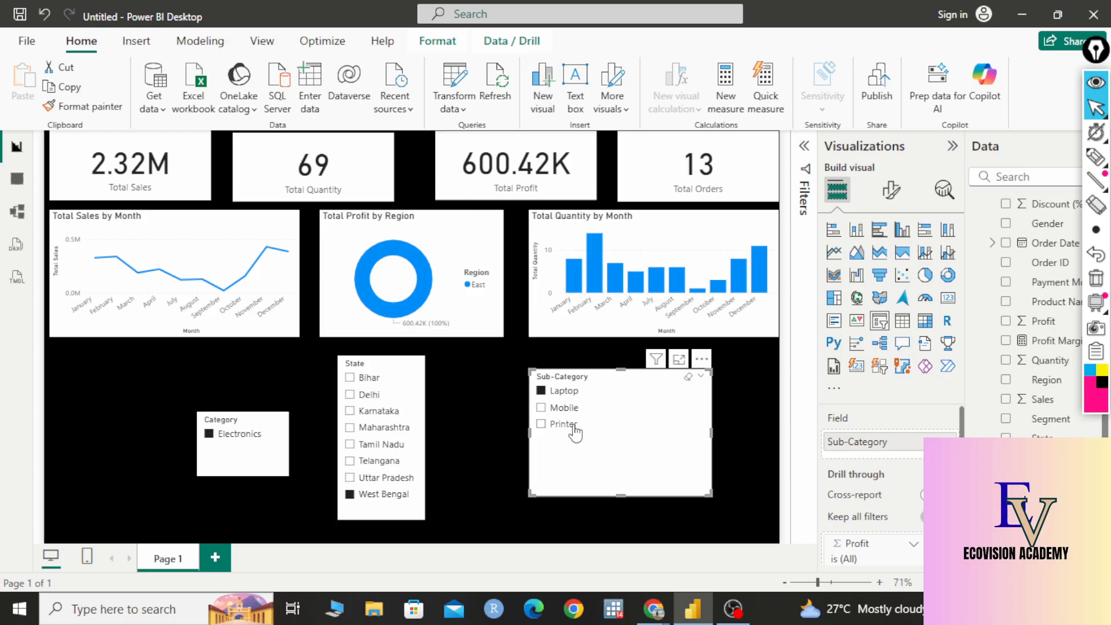
pyautogui.click(573, 427)
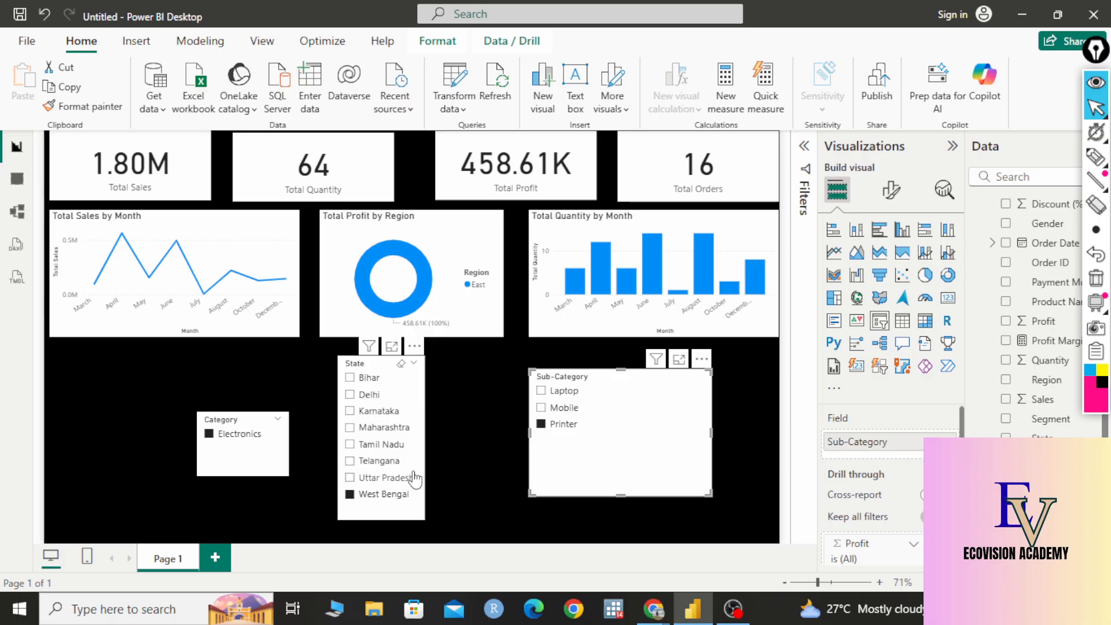
pyautogui.click(365, 378)
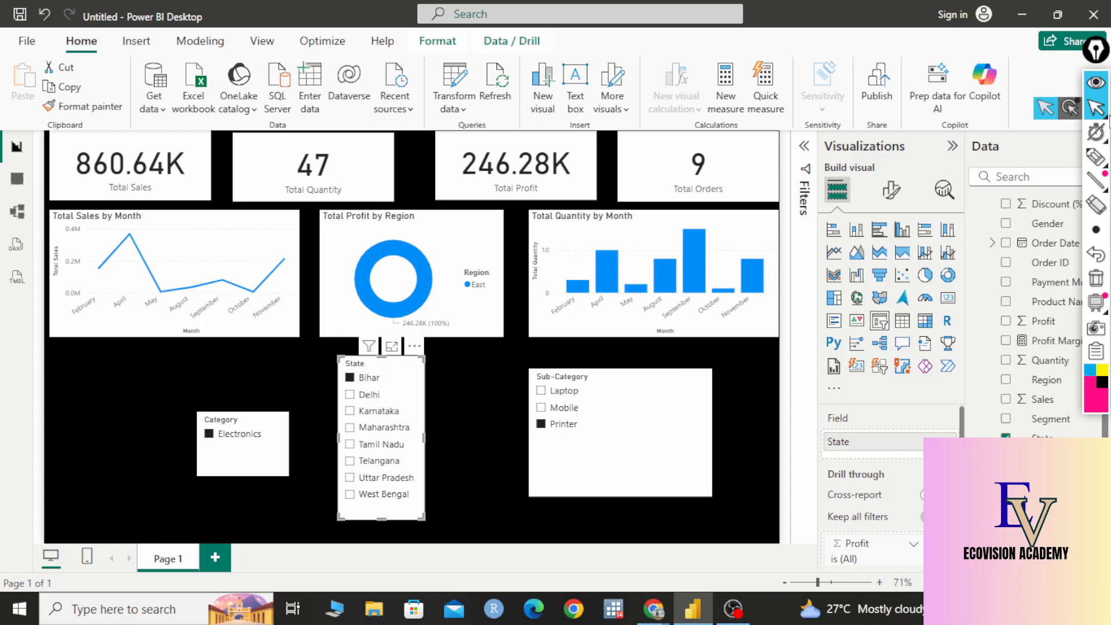
# - Mark the State, Category and Sub-Category slicers with the on-screen pen and clear the drawings
pyautogui.click(1096, 156)
pyautogui.moveTo(339, 340); pyautogui.dragTo(405, 323)
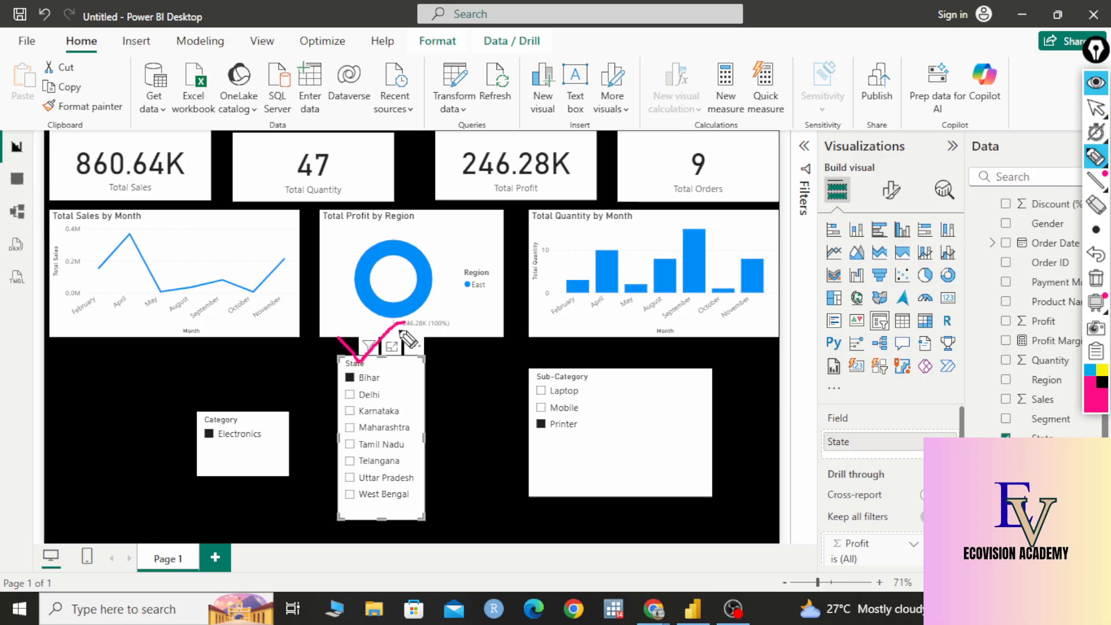
pyautogui.moveTo(210, 397); pyautogui.dragTo(271, 385)
pyautogui.moveTo(547, 345); pyautogui.dragTo(692, 328)
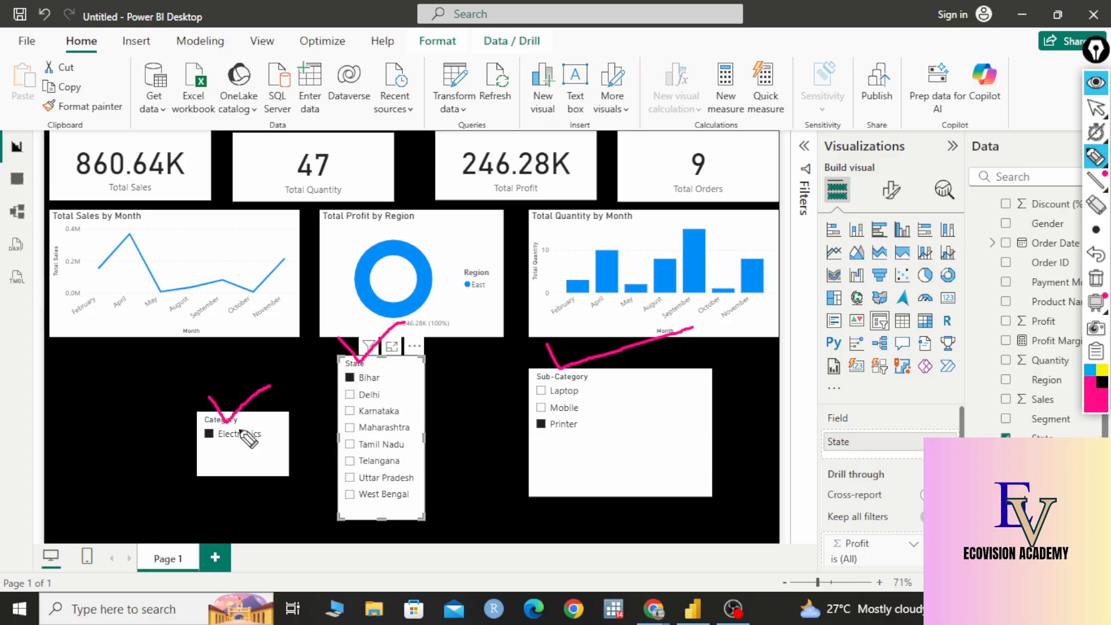
pyautogui.moveTo(591, 380)
pyautogui.mouseDown()
pyautogui.moveTo(621, 419)
pyautogui.moveTo(602, 457)
pyautogui.moveTo(581, 458)
pyautogui.mouseUp()
pyautogui.click(1103, 178)
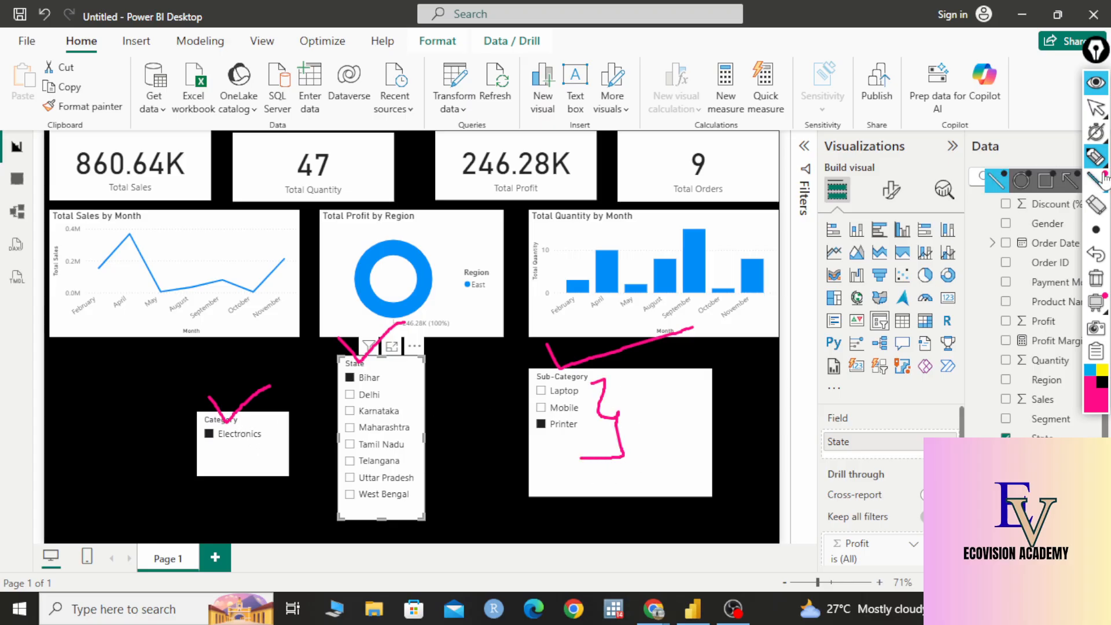
pyautogui.click(1095, 279)
pyautogui.click(1095, 107)
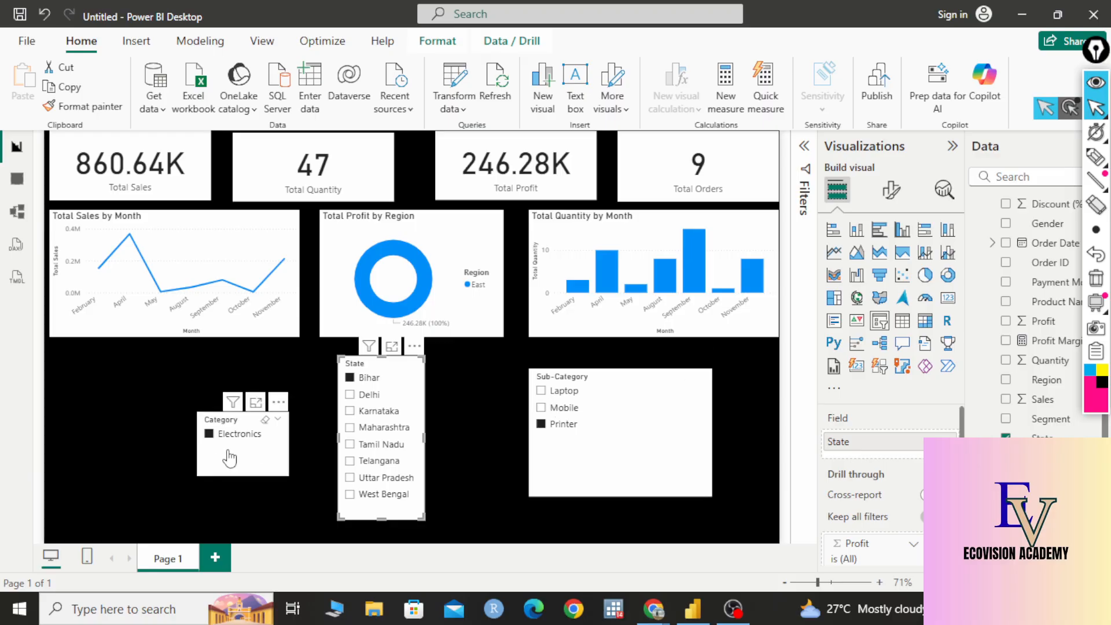
# - Clear Electronics in the Category slicer and filter the Bihar data by Mobile and finally by Pen with the Sub-Category slicer
pyautogui.click(247, 439)
pyautogui.click(270, 434)
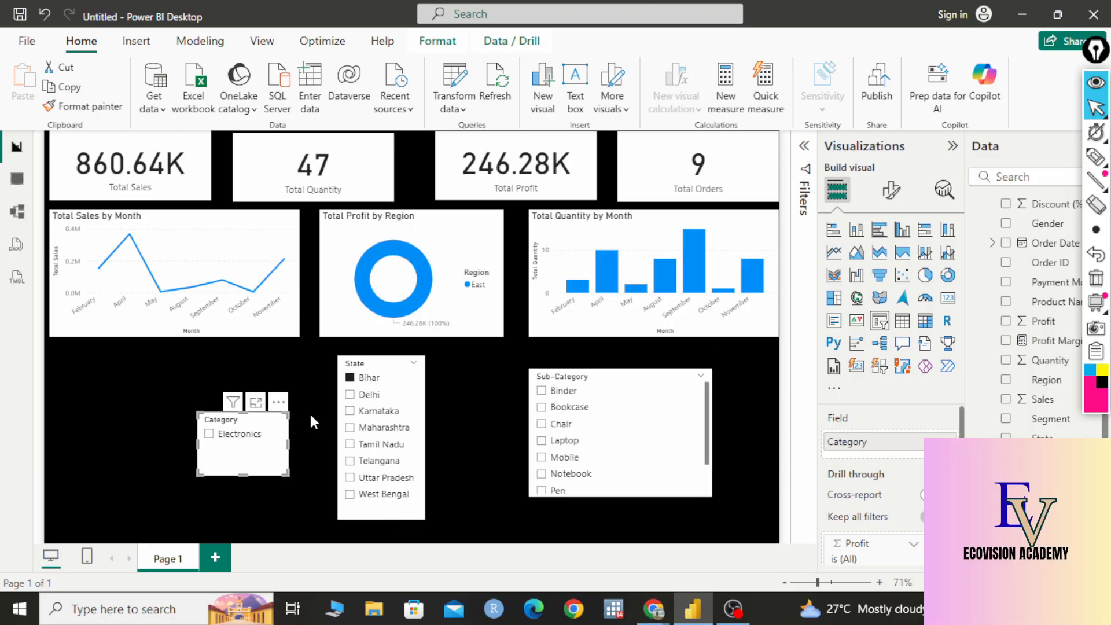
pyautogui.scroll(-2, 580, 463)
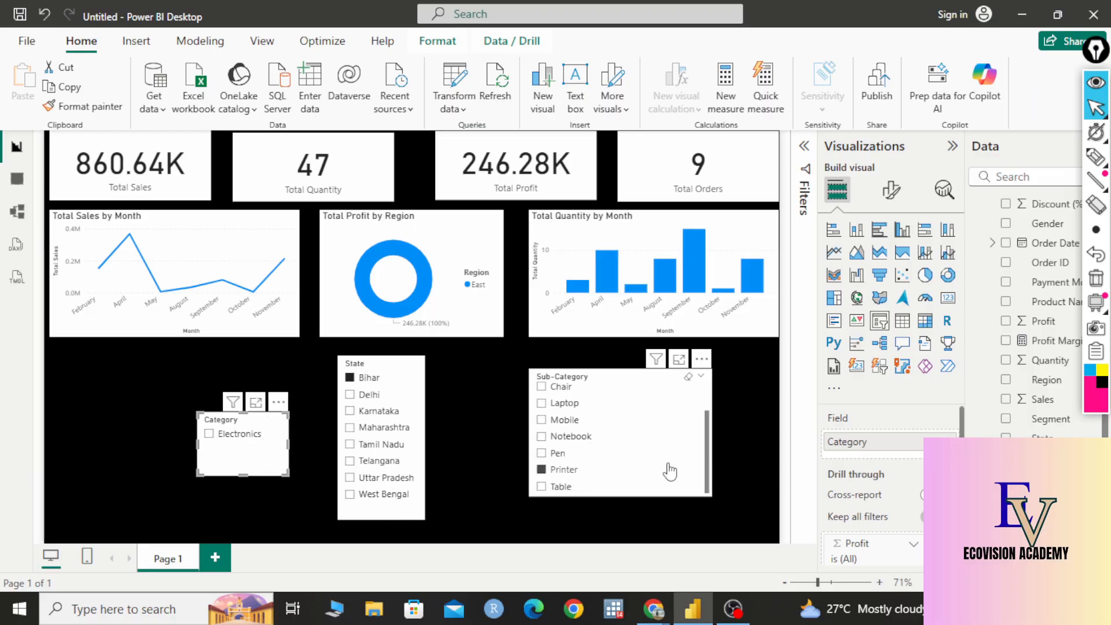
pyautogui.scroll(2, 617, 446)
pyautogui.click(574, 426)
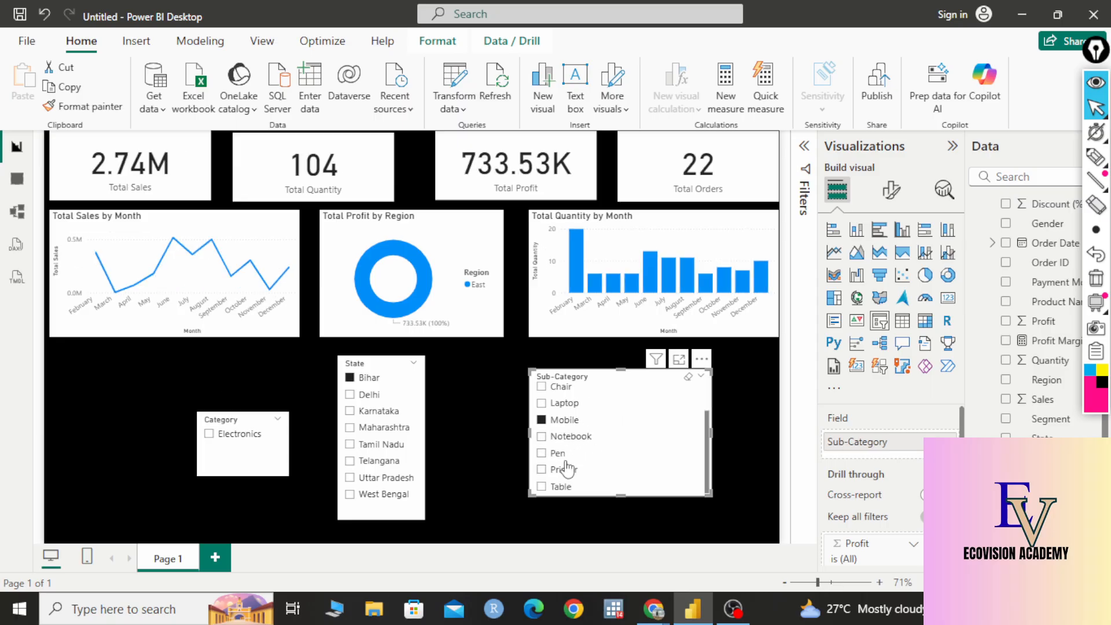
pyautogui.click(558, 453)
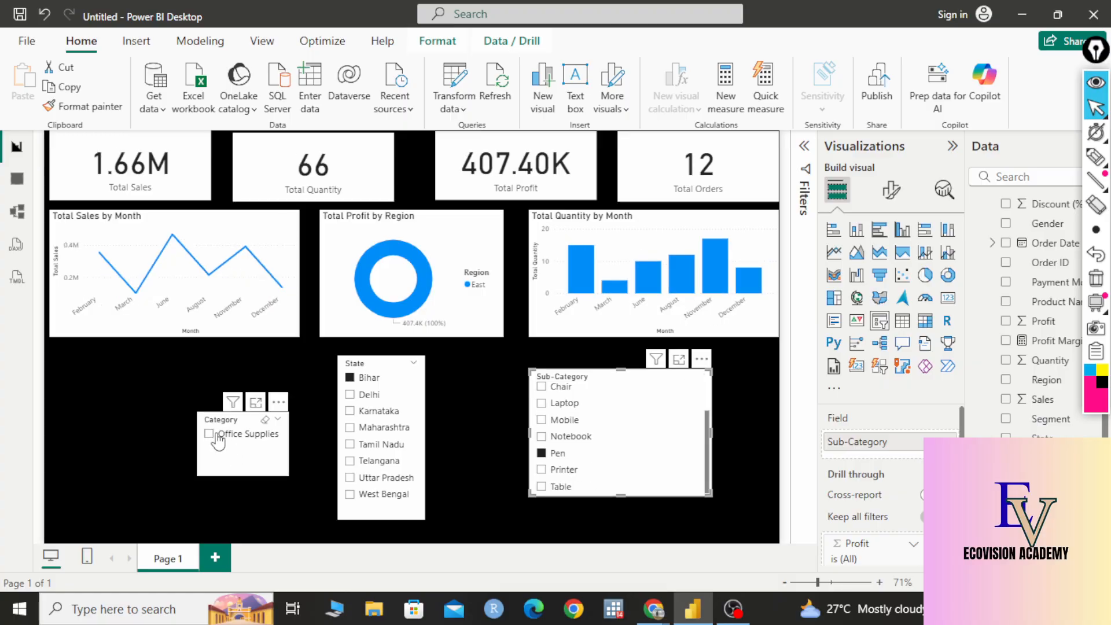
pyautogui.click(238, 463)
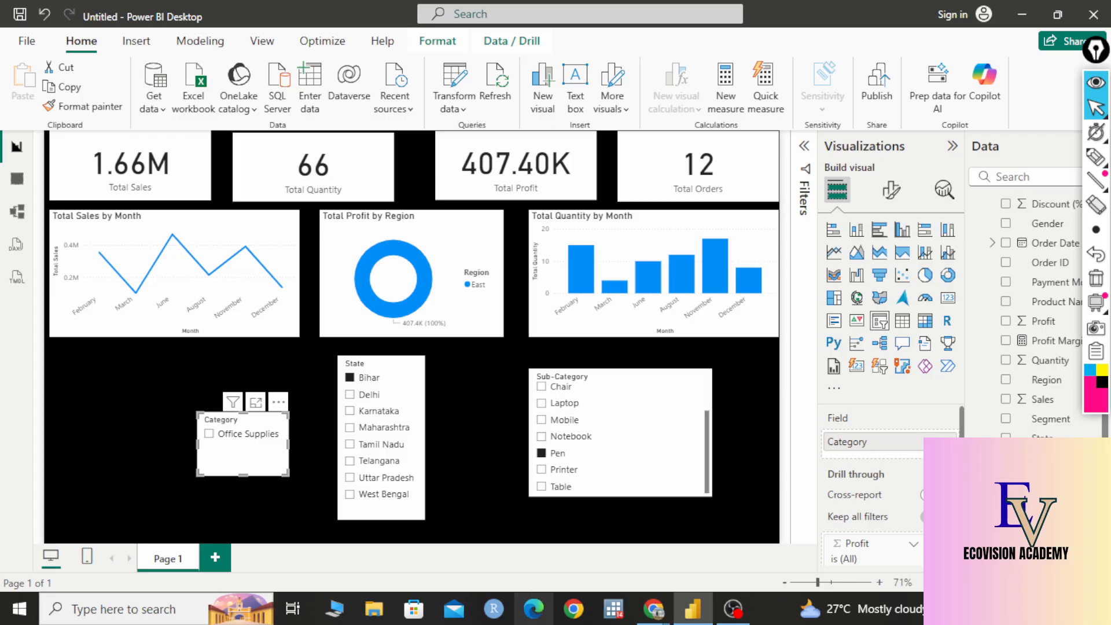
# - Filter the Bihar data by Table and delete the Category, State and Sub-Category slicers from the report page
pyautogui.click(567, 488)
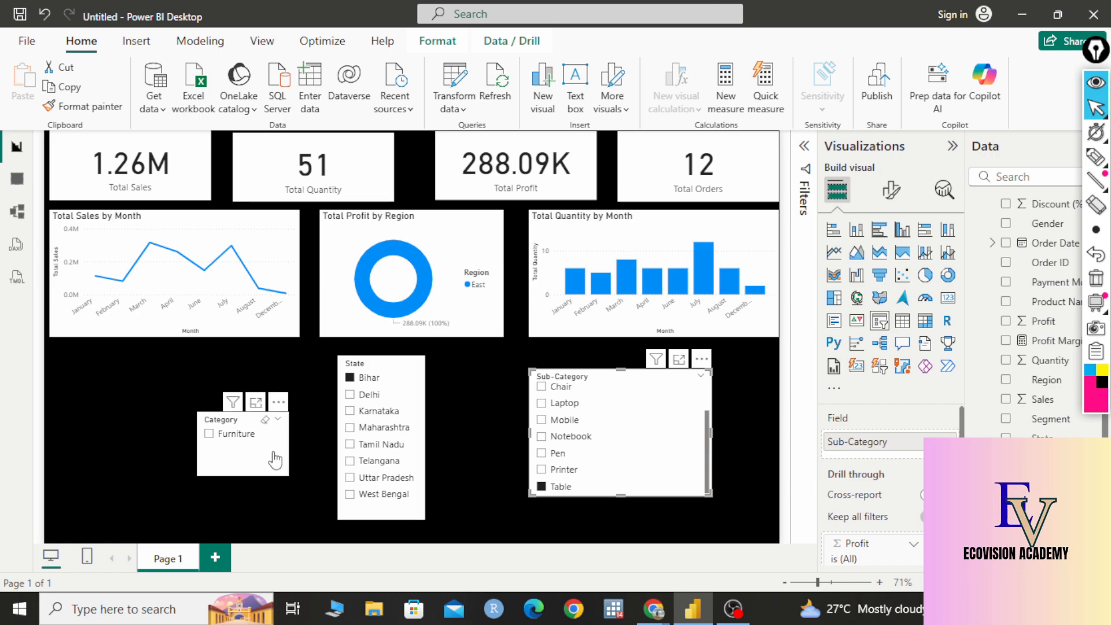
pyautogui.click(273, 463)
pyautogui.press('Delete')
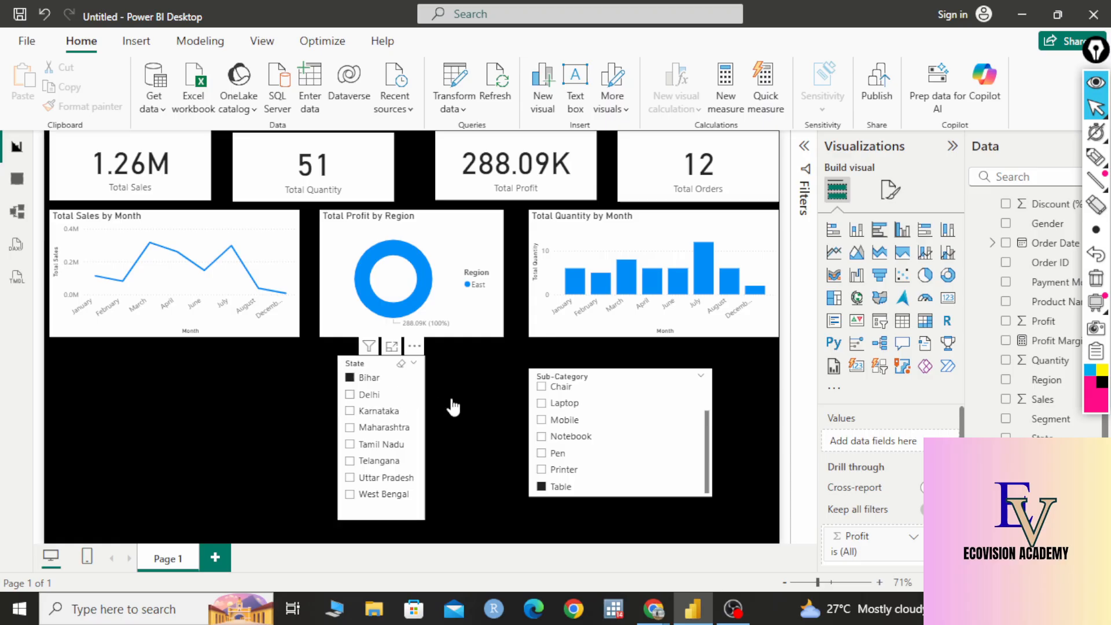
pyautogui.press('Delete')
pyautogui.click(673, 439)
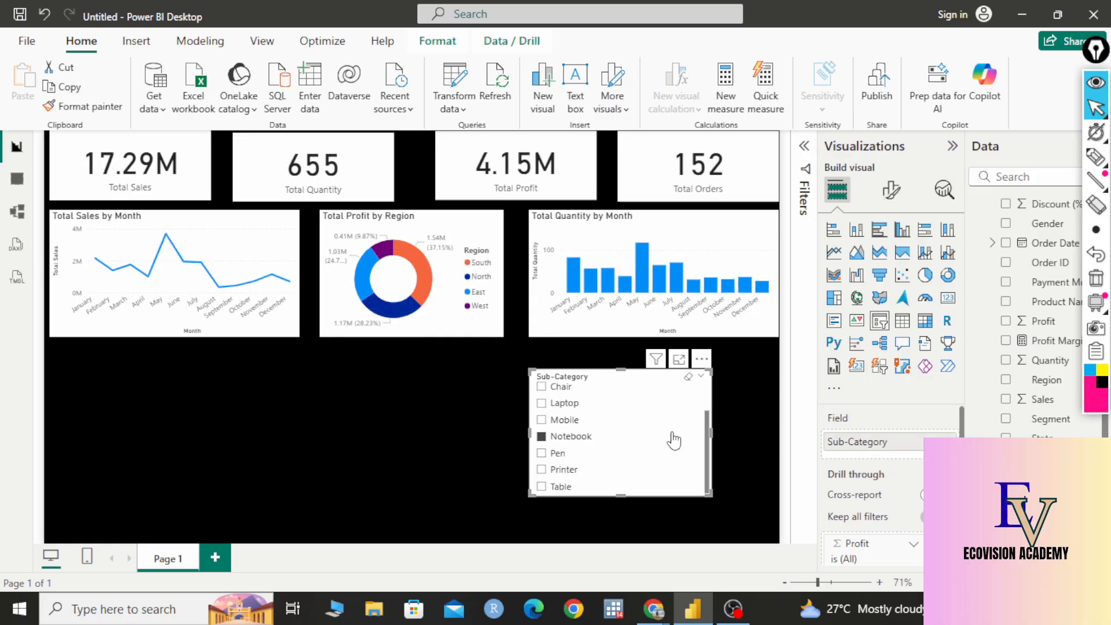
pyautogui.press('Delete')
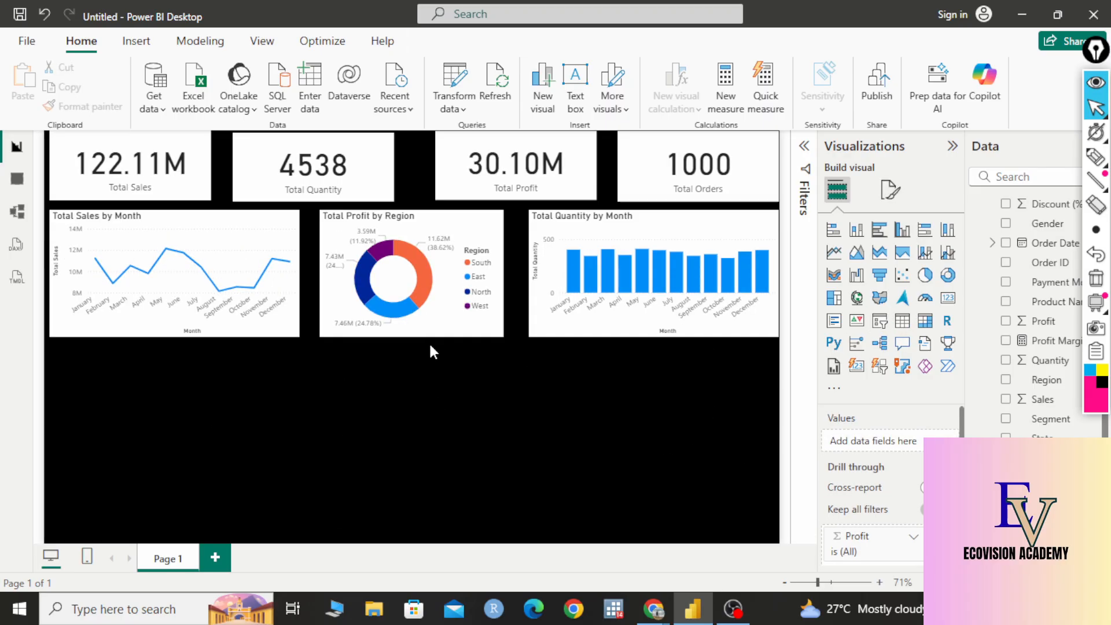
# - Insert three empty slicers in a row beneath the line, donut and column charts
pyautogui.click(879, 321)
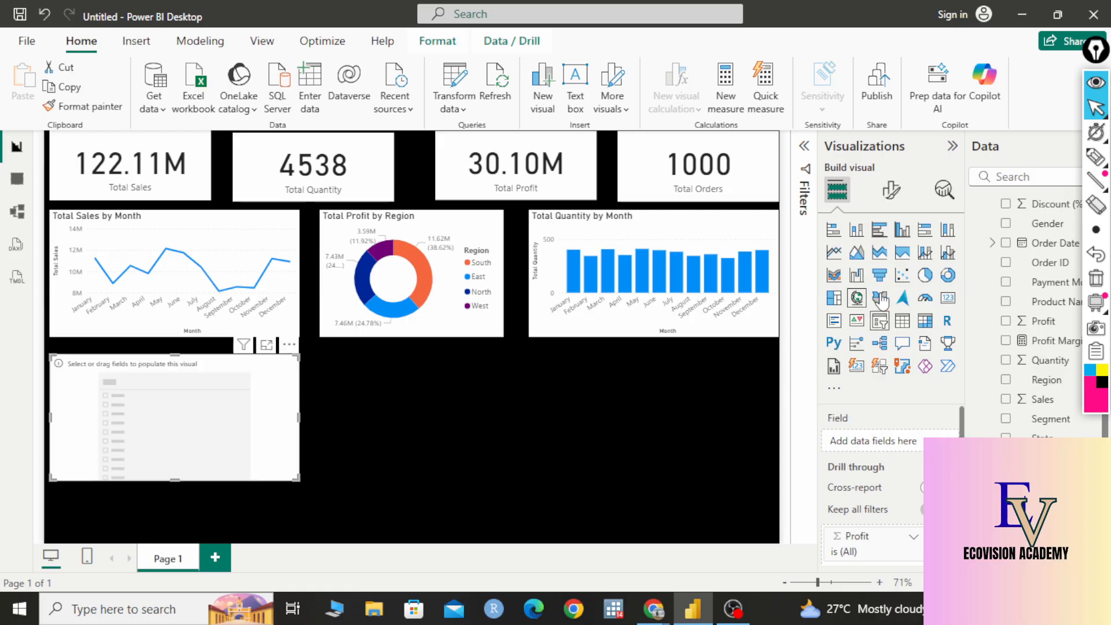
pyautogui.click(598, 412)
pyautogui.click(879, 321)
pyautogui.click(659, 437)
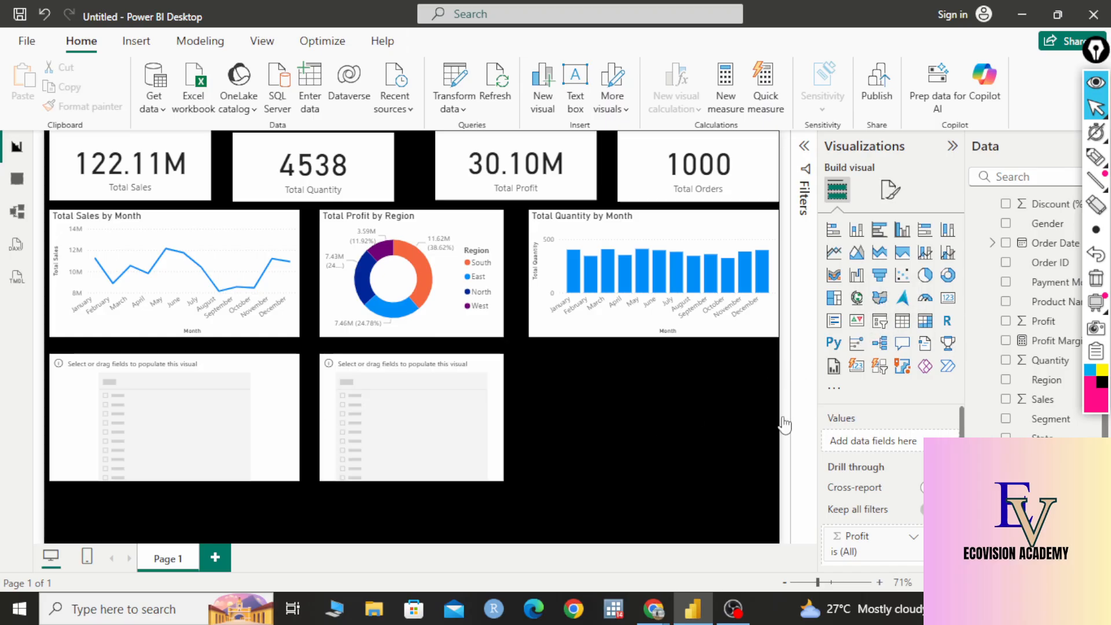
pyautogui.click(879, 320)
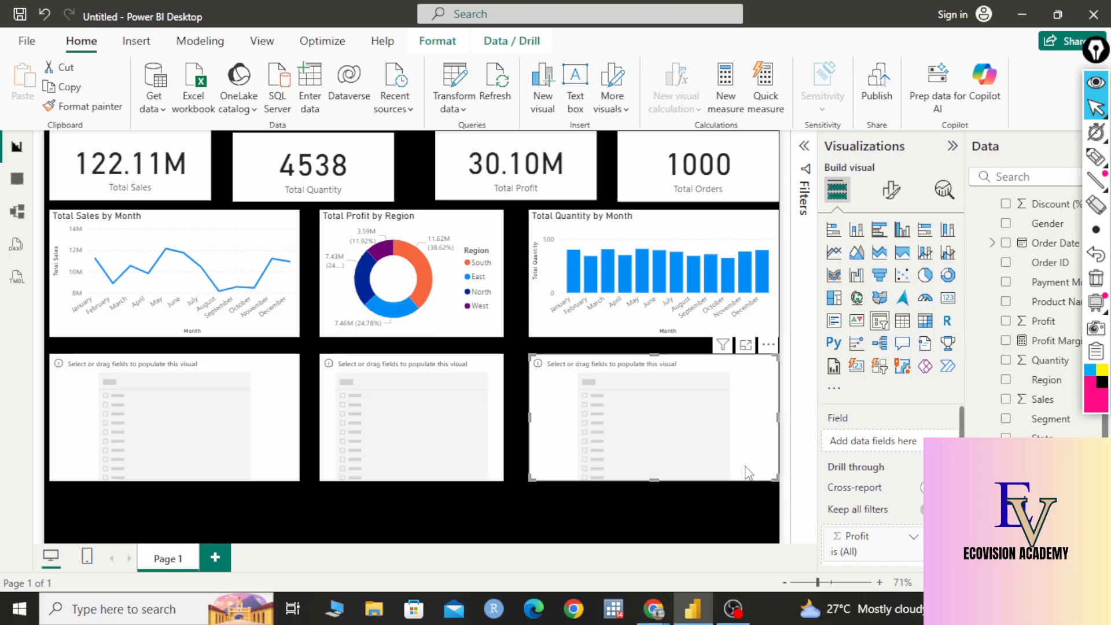
# - Assign the Region, Category and Sub-Category fields to the first, second and third empty slicers respectively
pyautogui.click(302, 428)
pyautogui.click(257, 408)
pyautogui.moveTo(1049, 381); pyautogui.dragTo(842, 441)
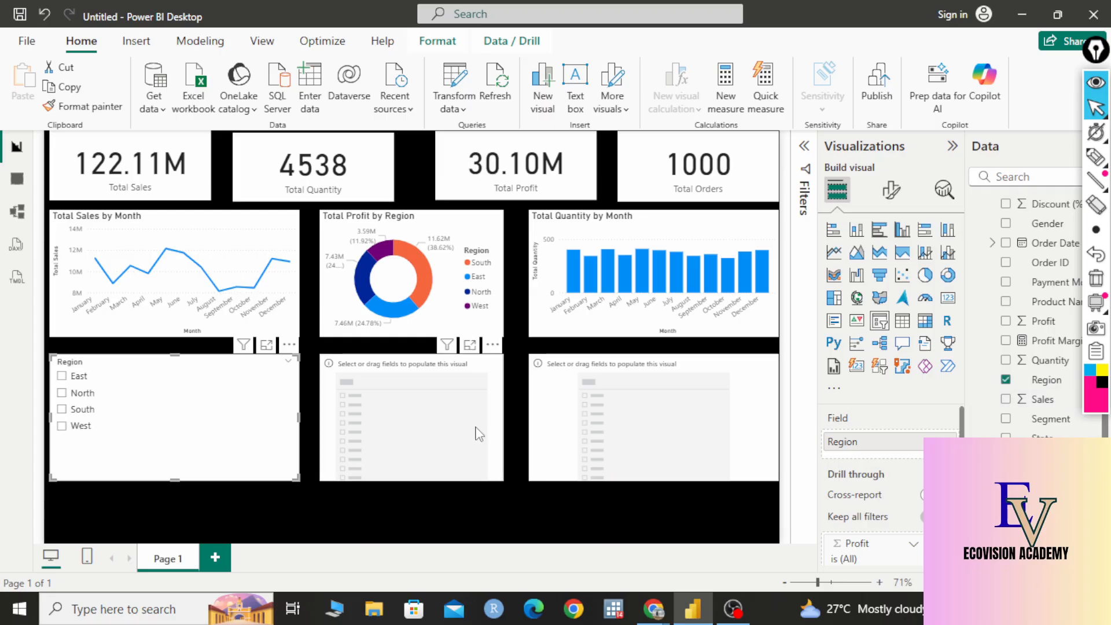
pyautogui.click(437, 424)
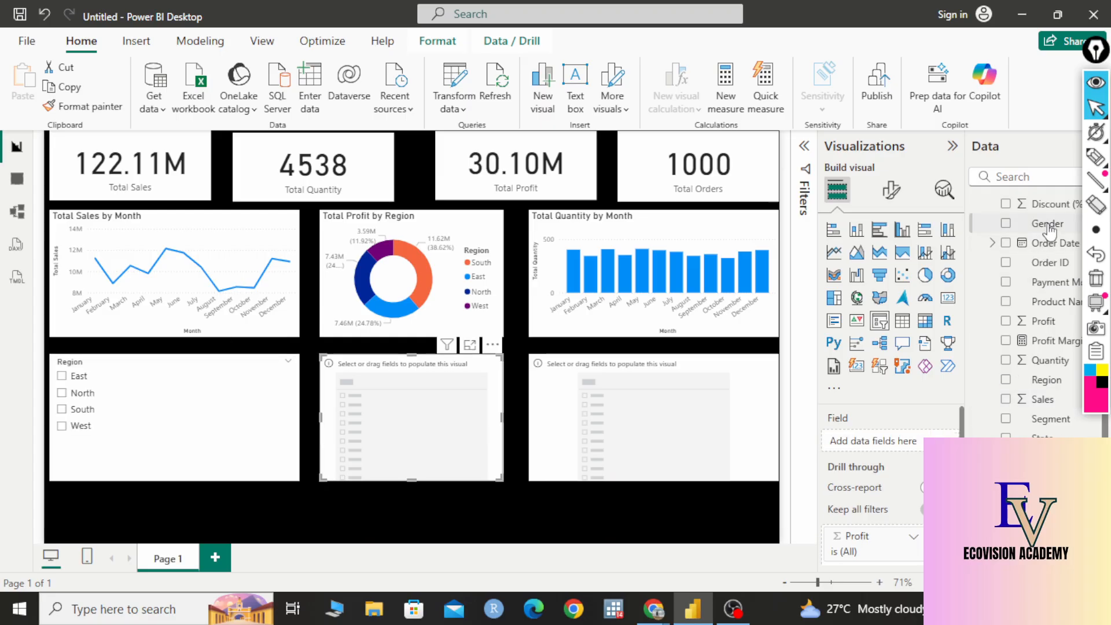
pyautogui.scroll(3, 1044, 249)
pyautogui.moveTo(1051, 243); pyautogui.dragTo(896, 441)
pyautogui.click(614, 433)
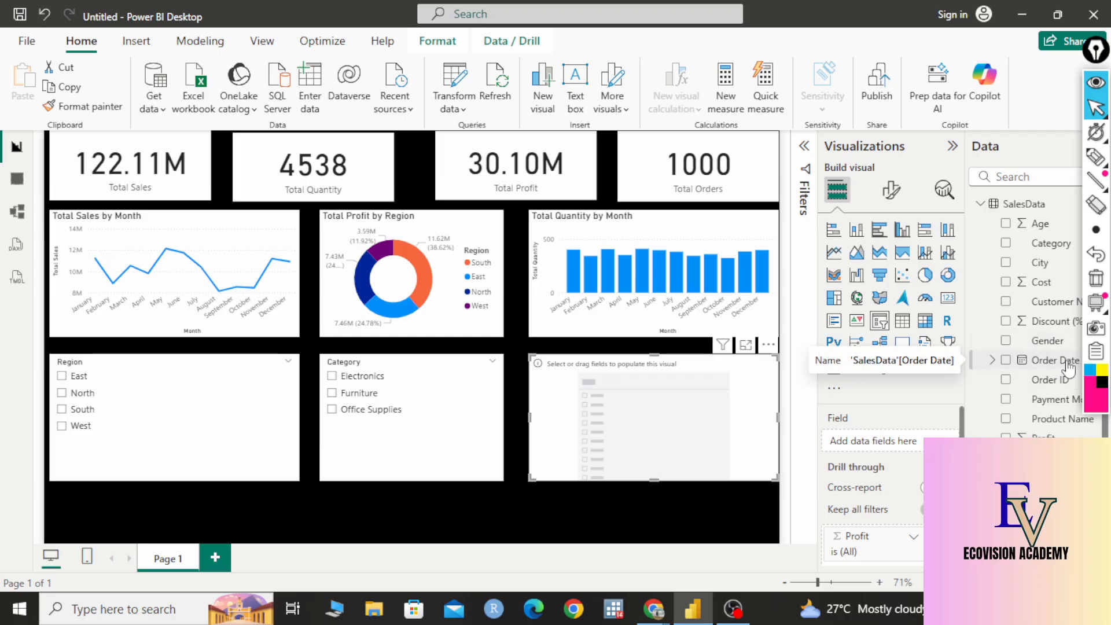
pyautogui.scroll(-3, 1062, 405)
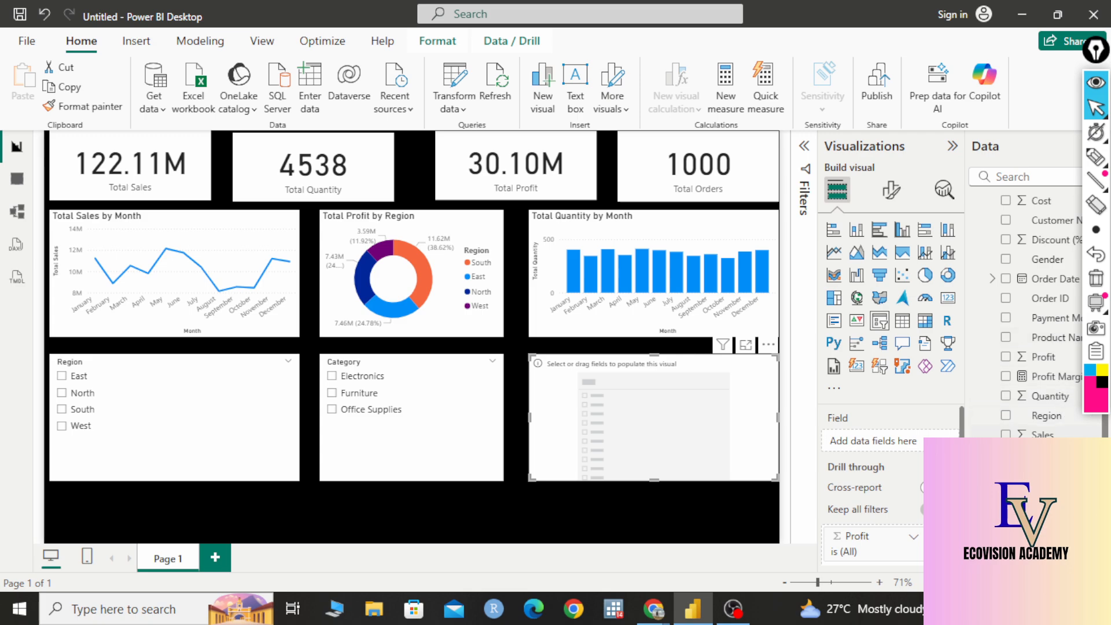
pyautogui.moveTo(1053, 493); pyautogui.dragTo(891, 440)
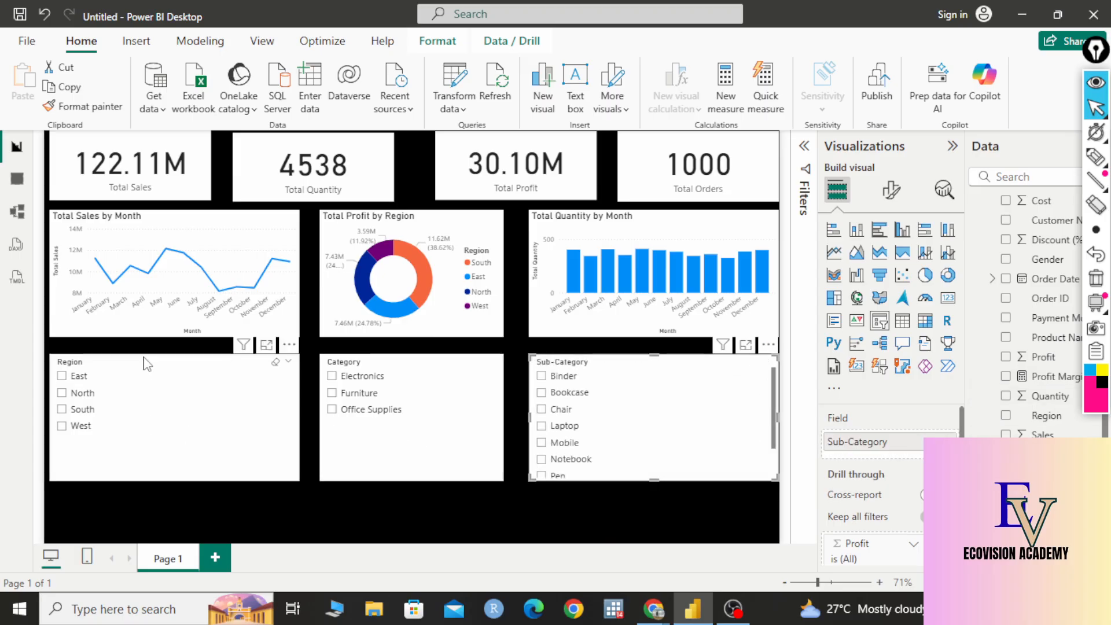
# - Filter the dashboard by the East region, the Furniture category and the Table sub-category
pyautogui.click(62, 375)
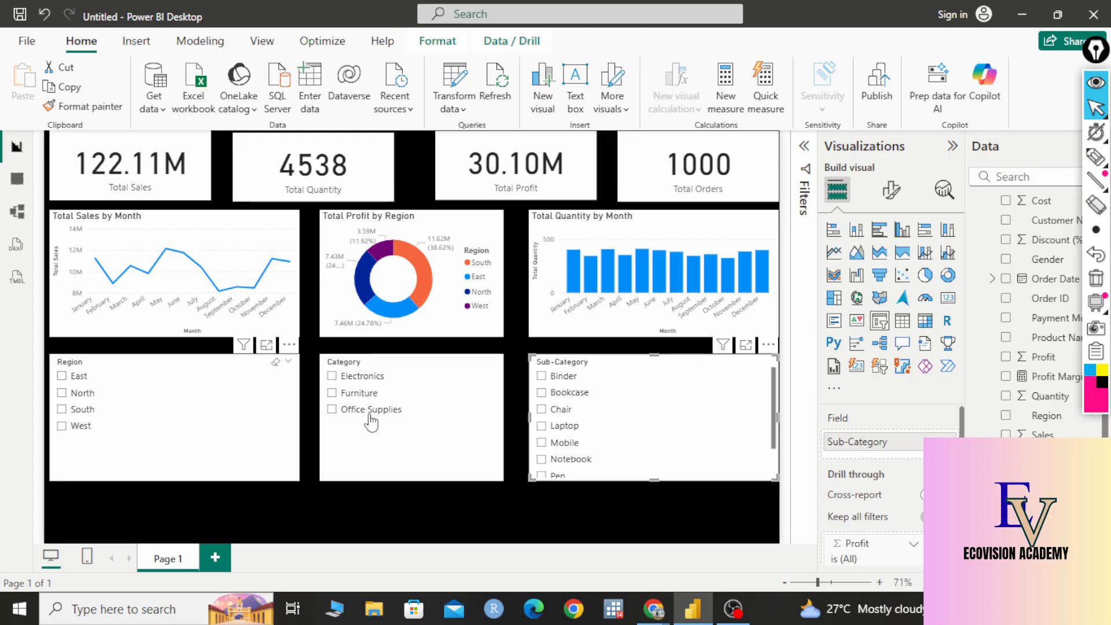
pyautogui.click(332, 394)
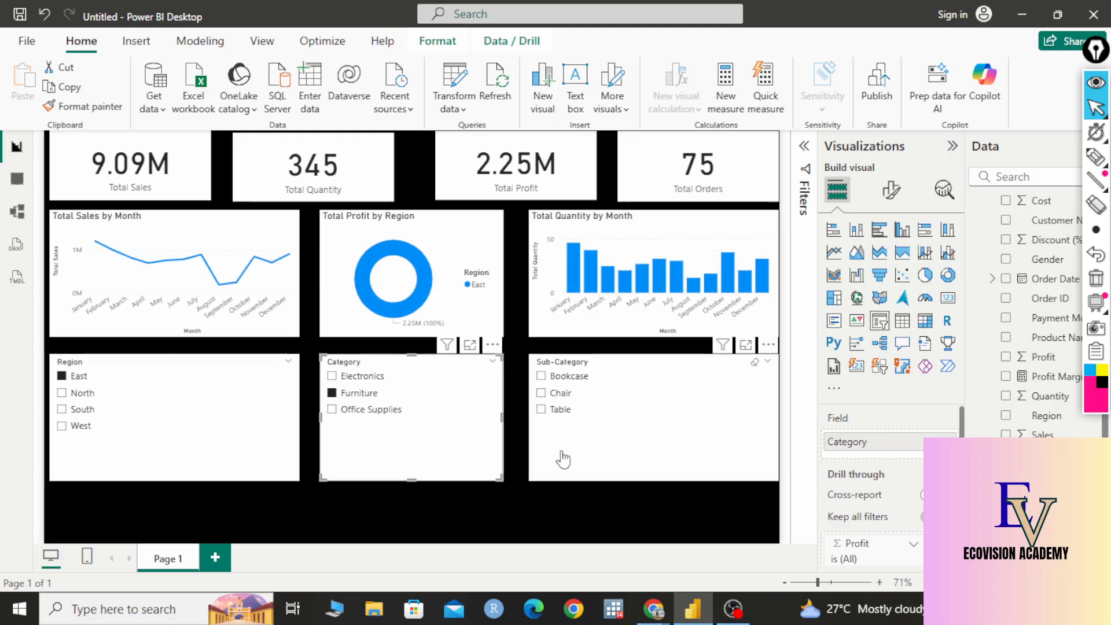
pyautogui.click(547, 410)
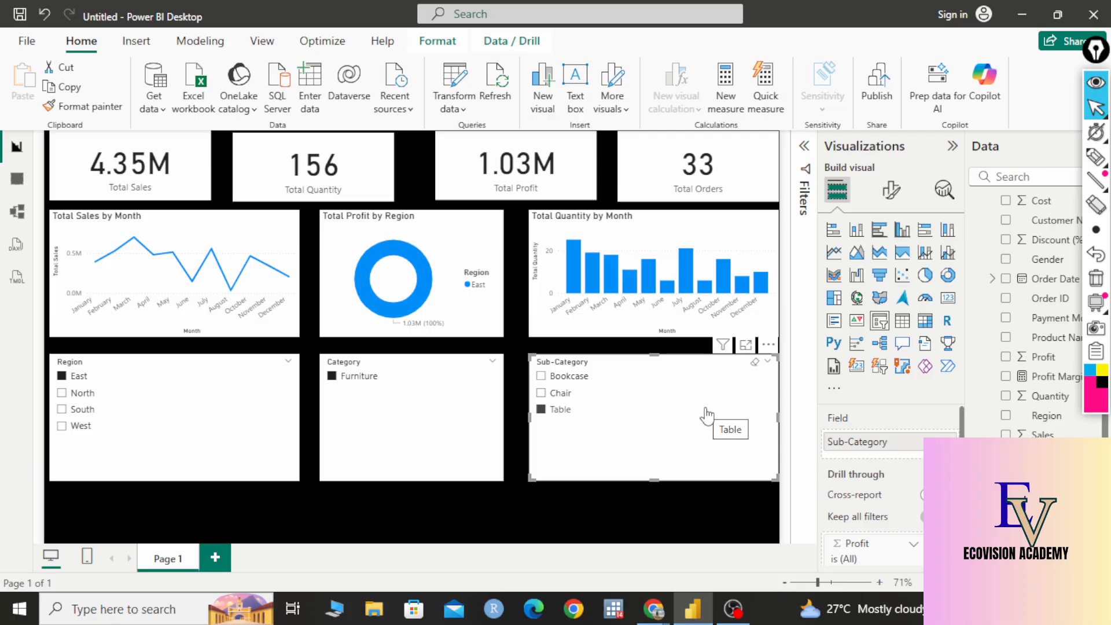
# - Delete the Sub-Category, Category and Region slicers from the report page
pyautogui.press('Delete')
pyautogui.click(463, 433)
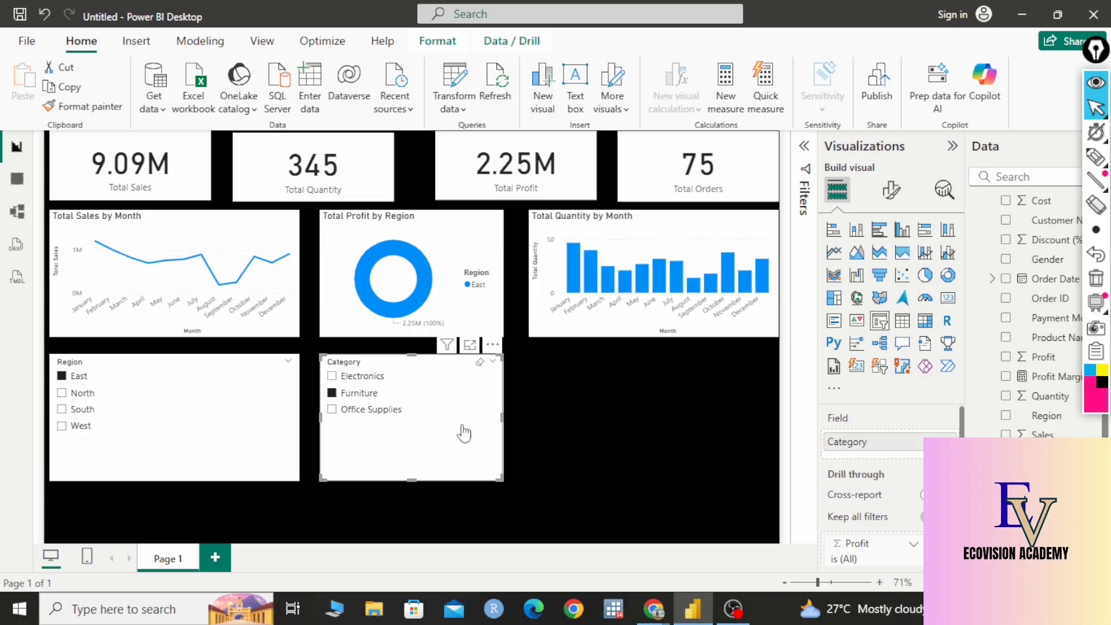
pyautogui.press('Delete')
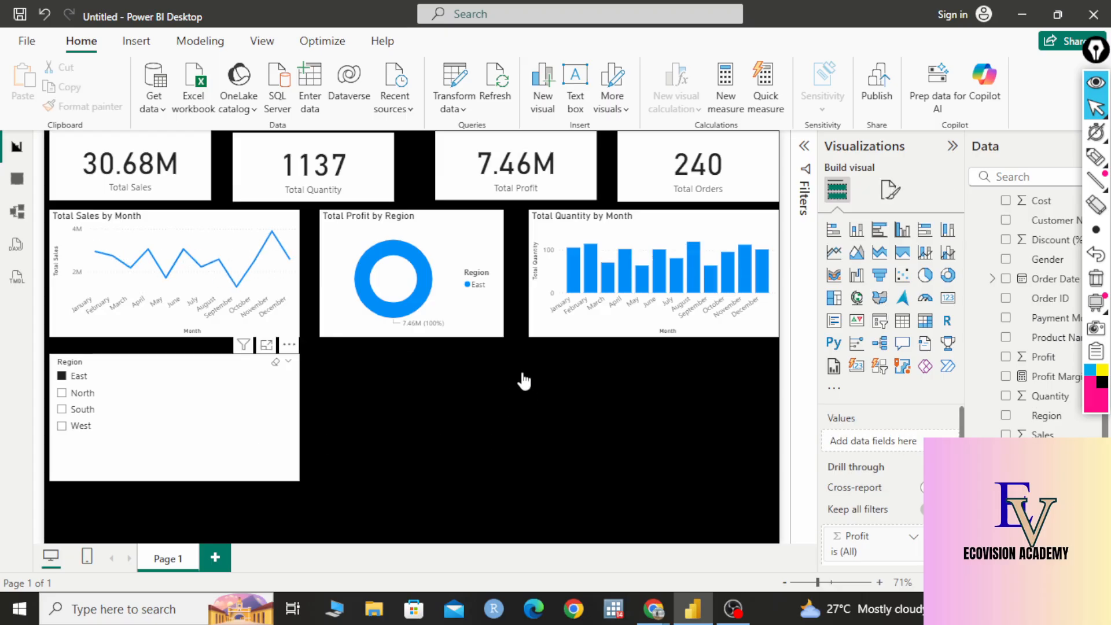
pyautogui.press('Delete')
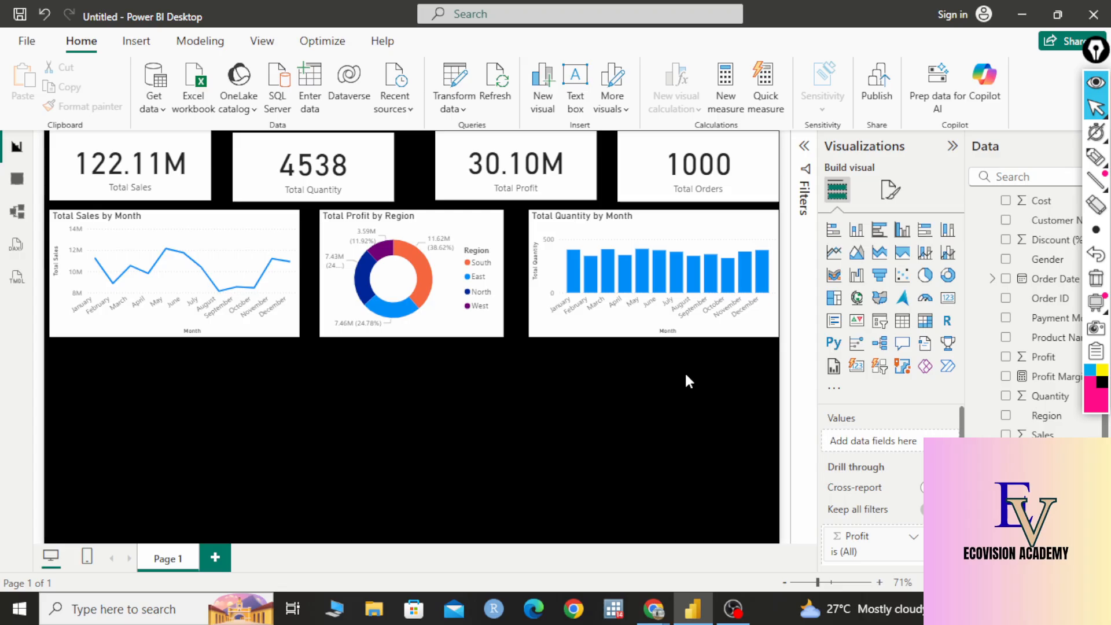
# - Delete the Total Quantity by Month, Total Profit by Region and Total Sales by Month charts, leaving the KPI cards
pyautogui.moveTo(654, 609)
pyautogui.click(547, 314)
pyautogui.press('Delete')
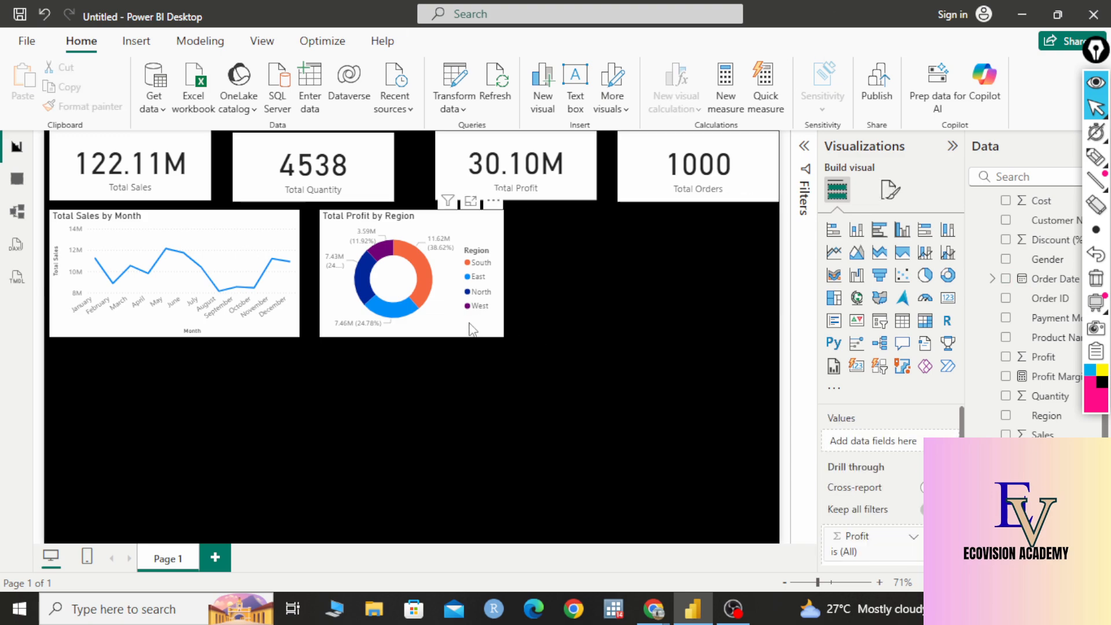
pyautogui.click(469, 330)
pyautogui.press('Delete')
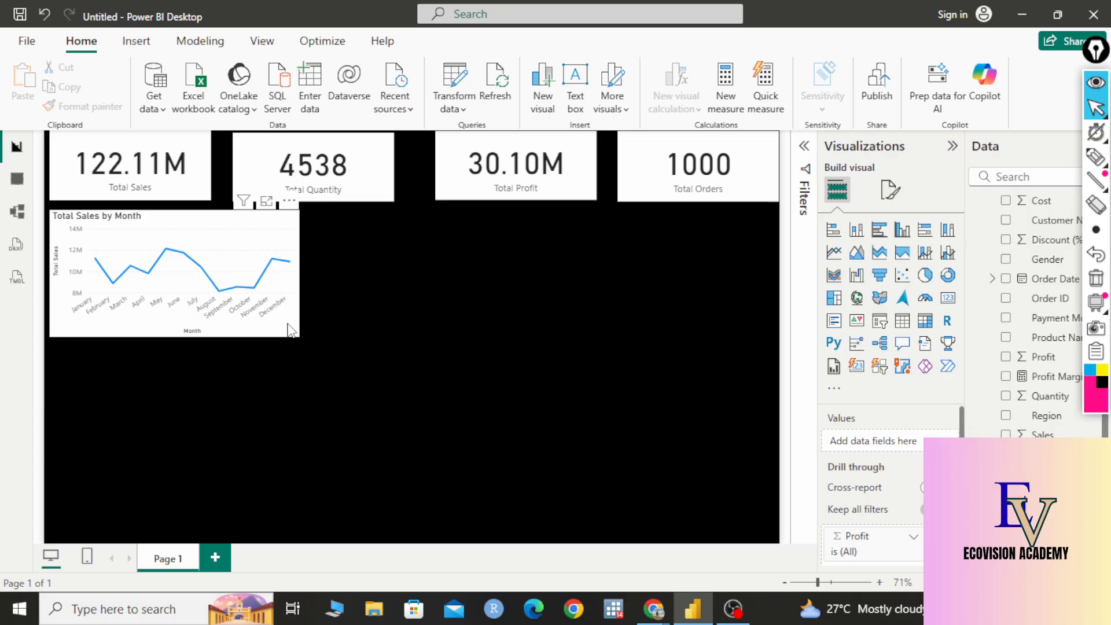
pyautogui.press('Delete')
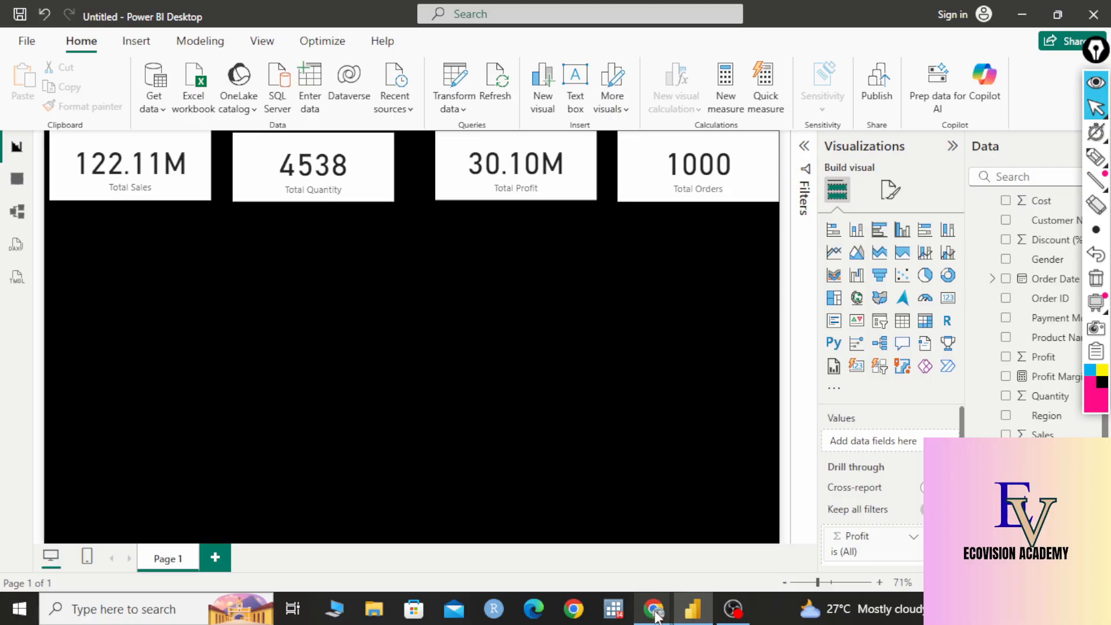
# - Switch to the Google Meet call in the browser and return to the Power BI Desktop report
pyautogui.moveTo(654, 609)
pyautogui.click(582, 547)
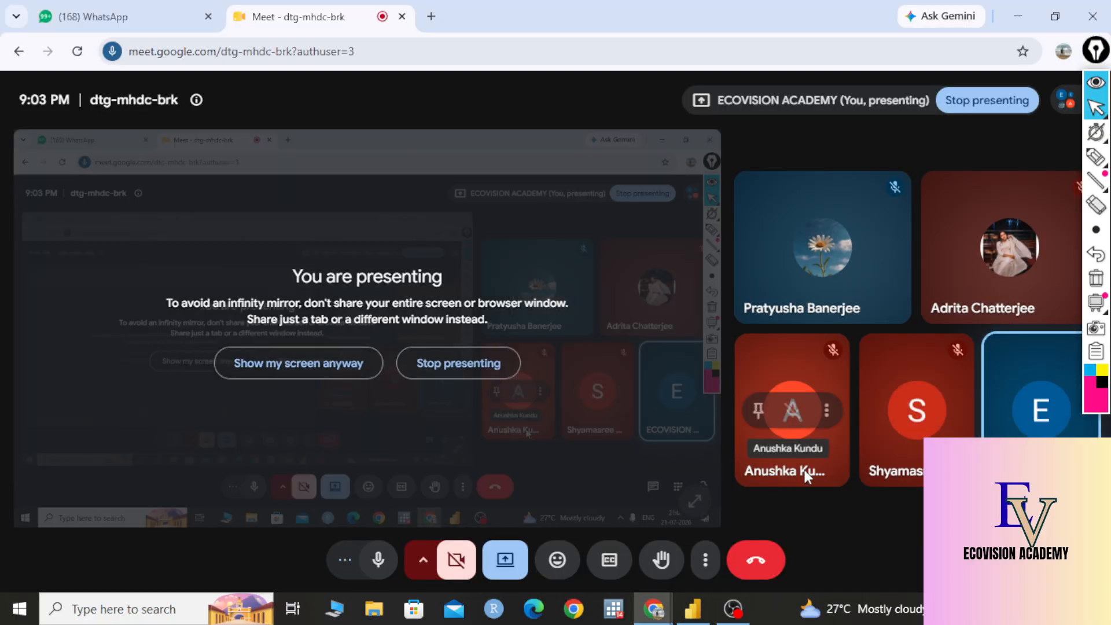
pyautogui.click(693, 609)
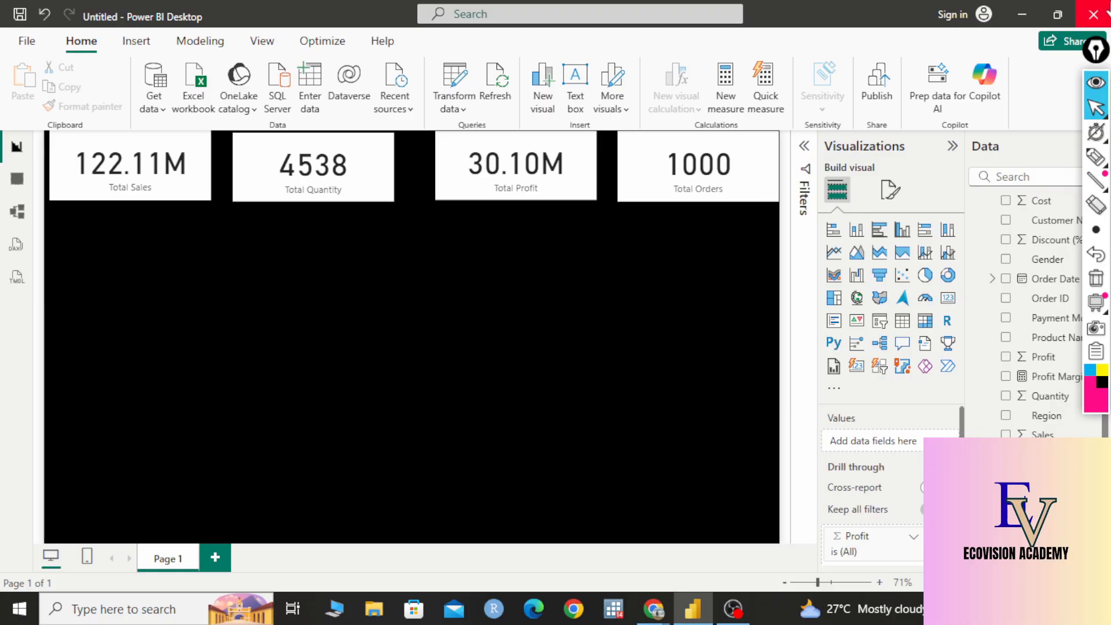
# - Sketch a matrix layout with the on-screen pen: a Region heading, N, W, S and E columns, and Jan and Feb rows
pyautogui.click(1095, 156)
pyautogui.moveTo(384, 262)
pyautogui.mouseDown()
pyautogui.moveTo(393, 276)
pyautogui.moveTo(513, 268)
pyautogui.moveTo(509, 301)
pyautogui.moveTo(531, 246)
pyautogui.moveTo(684, 249)
pyautogui.mouseUp()
pyautogui.moveTo(300, 411); pyautogui.dragTo(322, 370)
pyautogui.moveTo(445, 336)
pyautogui.mouseDown()
pyautogui.moveTo(457, 365)
pyautogui.moveTo(493, 316)
pyautogui.mouseUp()
pyautogui.moveTo(575, 306); pyautogui.dragTo(550, 338)
pyautogui.moveTo(654, 276)
pyautogui.mouseDown()
pyautogui.moveTo(656, 304)
pyautogui.moveTo(676, 261)
pyautogui.mouseUp()
pyautogui.moveTo(660, 295); pyautogui.dragTo(687, 279)
pyautogui.moveTo(660, 320)
pyautogui.mouseDown()
pyautogui.moveTo(658, 330)
pyautogui.moveTo(701, 313)
pyautogui.mouseUp()
pyautogui.moveTo(204, 467)
pyautogui.mouseDown()
pyautogui.moveTo(228, 484)
pyautogui.moveTo(292, 463)
pyautogui.mouseUp()
pyautogui.moveTo(264, 512); pyautogui.dragTo(327, 504)
pyautogui.moveTo(309, 561); pyautogui.dragTo(342, 575)
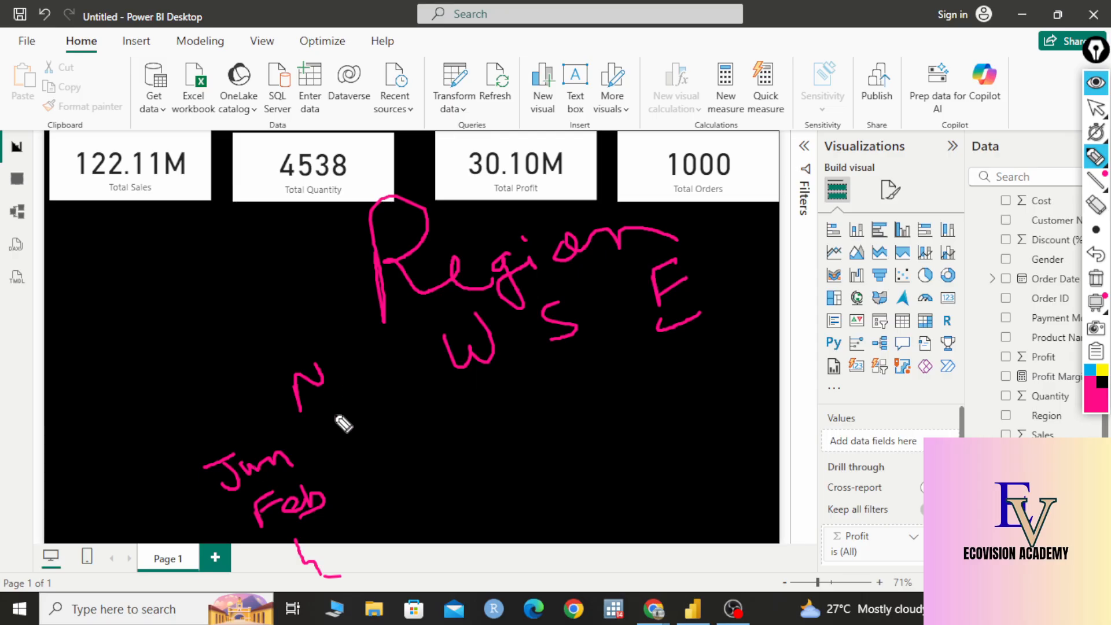
# - Add value lines under the sketched region columns, frame the layout, and clear all the drawings
pyautogui.moveTo(319, 447)
pyautogui.mouseDown()
pyautogui.moveTo(523, 415)
pyautogui.moveTo(607, 377)
pyautogui.moveTo(728, 352)
pyautogui.mouseUp()
pyautogui.moveTo(282, 263)
pyautogui.mouseDown()
pyautogui.moveTo(156, 295)
pyautogui.moveTo(306, 617)
pyautogui.moveTo(809, 260)
pyautogui.moveTo(246, 283)
pyautogui.mouseUp()
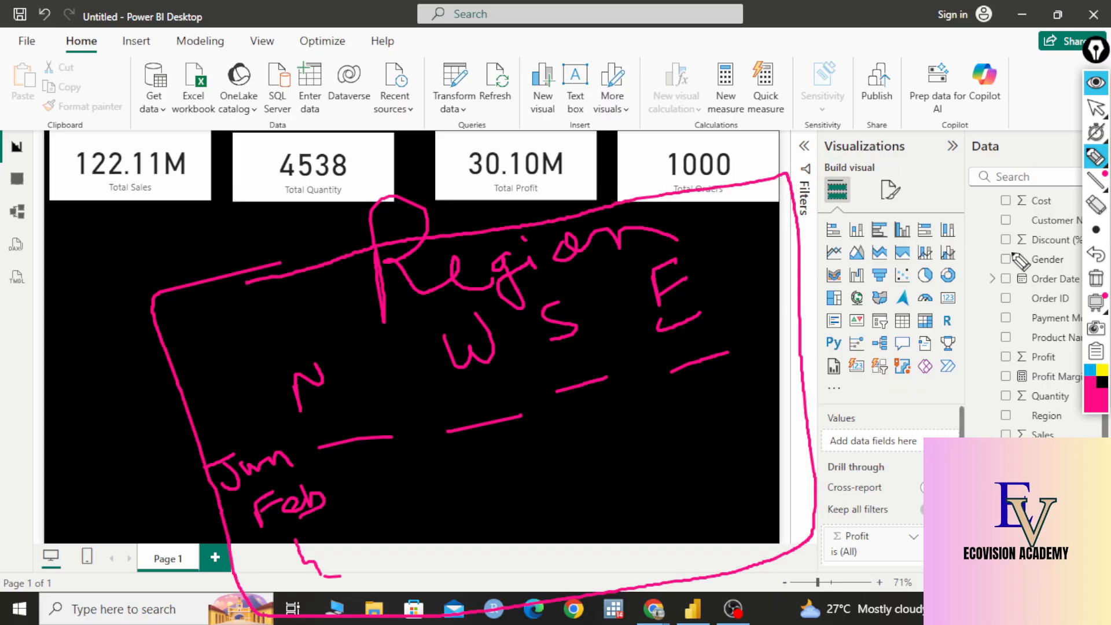
pyautogui.click(1095, 278)
pyautogui.moveTo(1102, 129)
pyautogui.click(1095, 108)
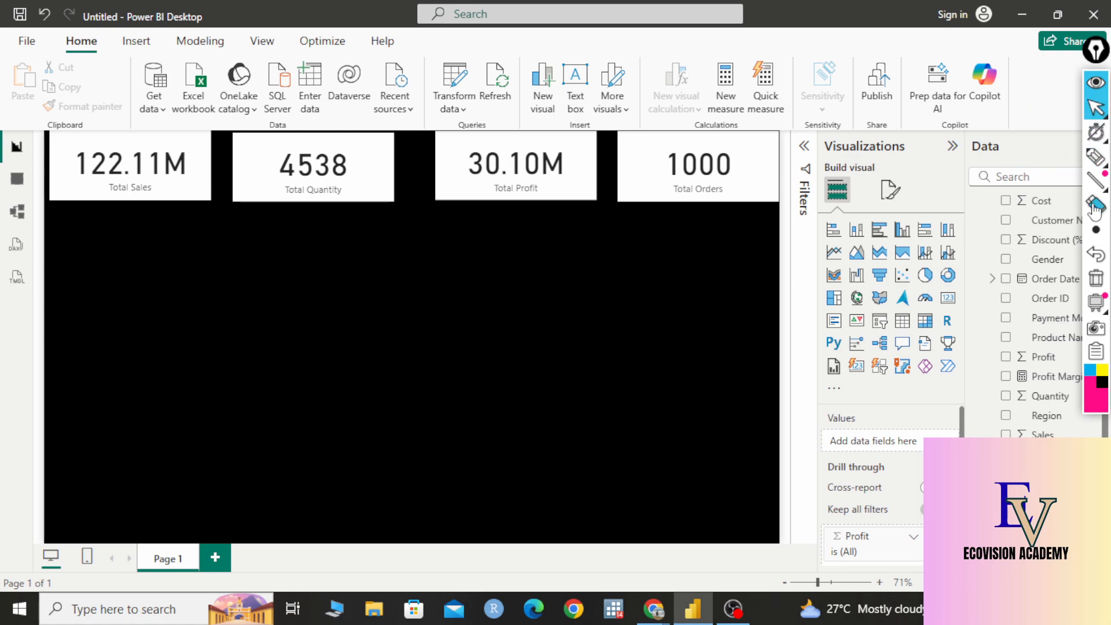
# - Mark the table and matrix visual types with the on-screen pen, label them Table and Matrix, and clear the drawings
pyautogui.click(1095, 157)
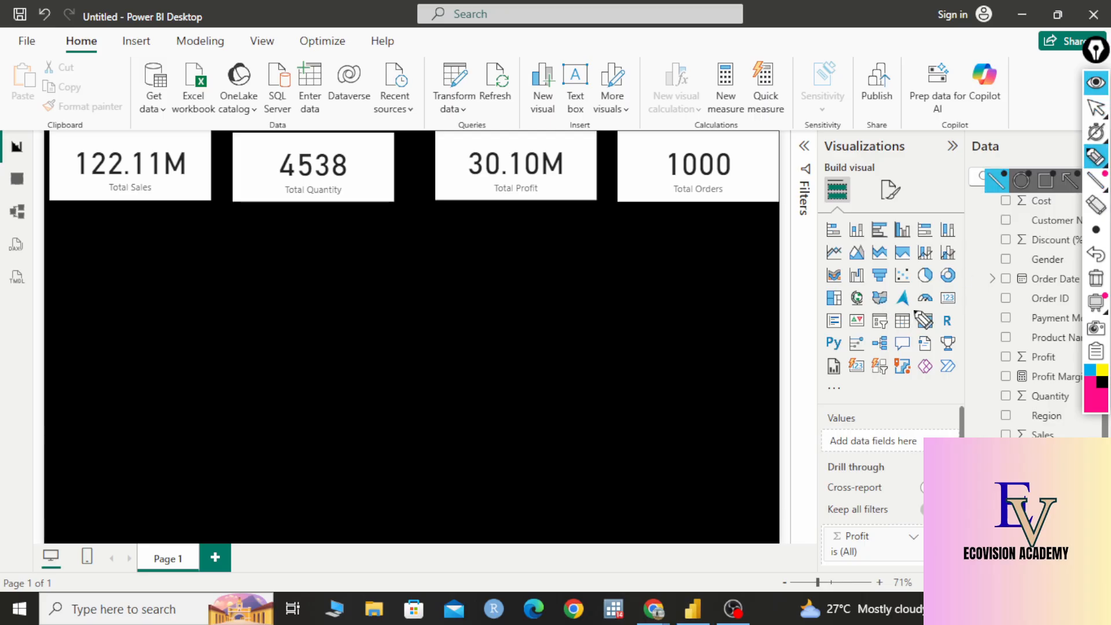
pyautogui.moveTo(933, 302)
pyautogui.mouseDown()
pyautogui.moveTo(894, 301)
pyautogui.moveTo(926, 336)
pyautogui.moveTo(940, 327)
pyautogui.mouseUp()
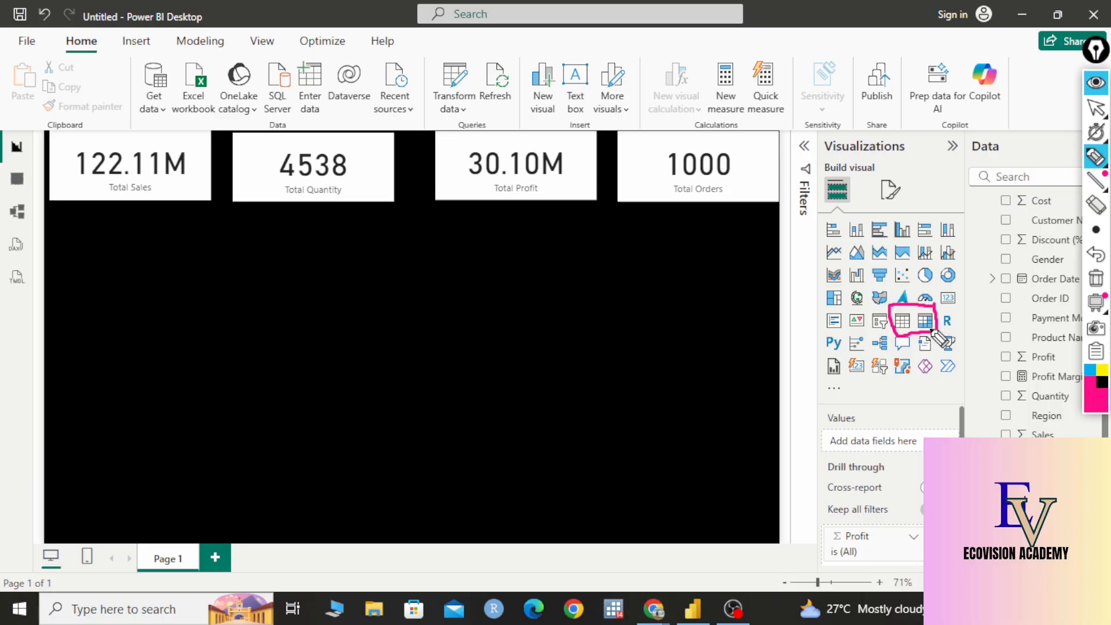
pyautogui.moveTo(932, 324)
pyautogui.mouseDown()
pyautogui.moveTo(926, 234)
pyautogui.moveTo(949, 268)
pyautogui.mouseUp()
pyautogui.moveTo(891, 199)
pyautogui.mouseDown()
pyautogui.moveTo(907, 182)
pyautogui.moveTo(923, 191)
pyautogui.moveTo(999, 173)
pyautogui.moveTo(1039, 130)
pyautogui.mouseUp()
pyautogui.click(995, 138)
pyautogui.moveTo(1020, 138); pyautogui.dragTo(1053, 148)
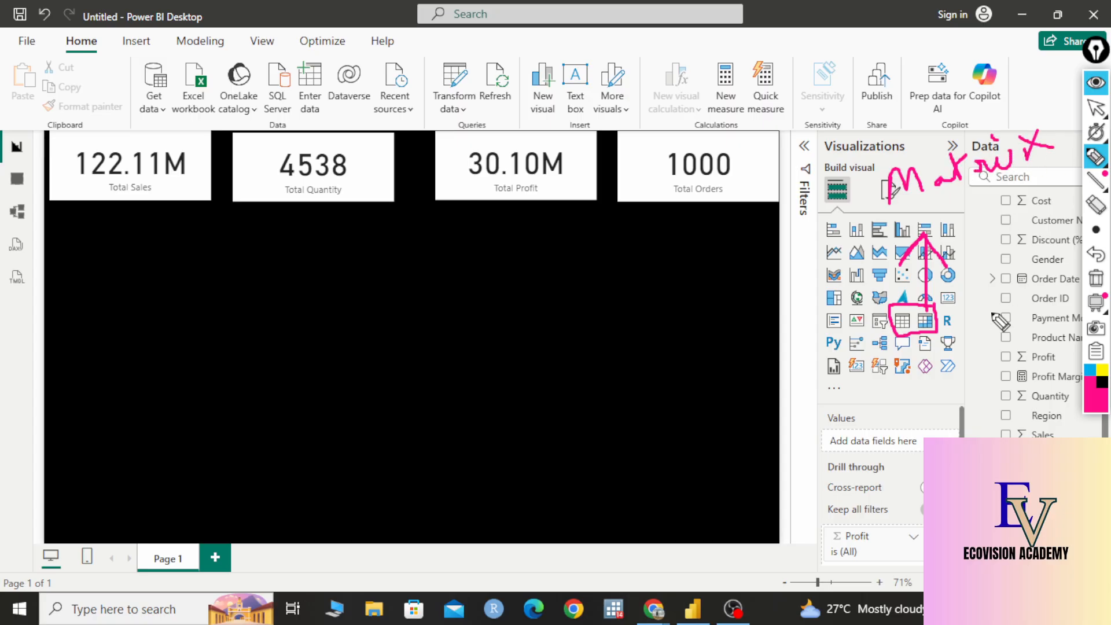
pyautogui.moveTo(915, 331)
pyautogui.mouseDown()
pyautogui.moveTo(743, 331)
pyautogui.moveTo(769, 309)
pyautogui.mouseUp()
pyautogui.moveTo(533, 347)
pyautogui.mouseDown()
pyautogui.moveTo(600, 349)
pyautogui.moveTo(730, 293)
pyautogui.mouseUp()
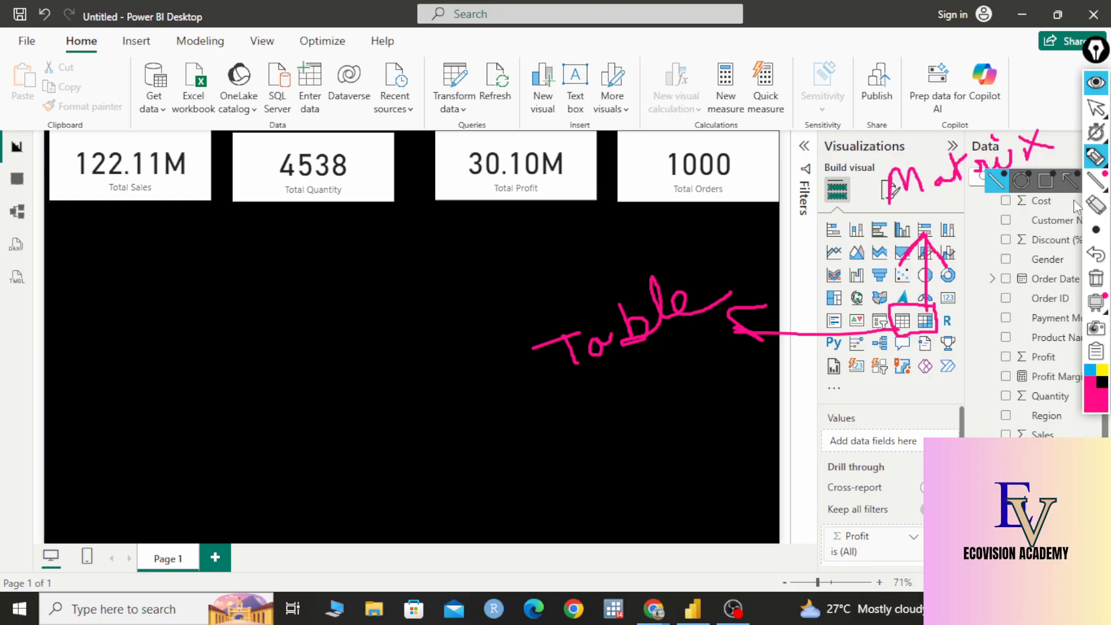
pyautogui.click(1100, 278)
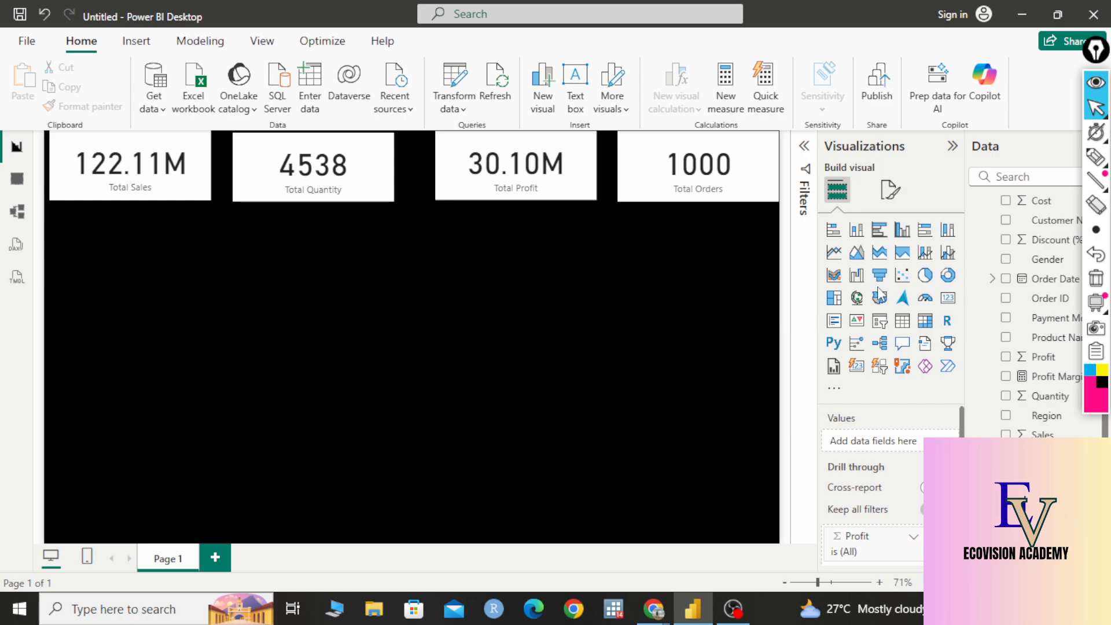
# - Insert a matrix visual on the report page below the Total Sales card
pyautogui.click(928, 323)
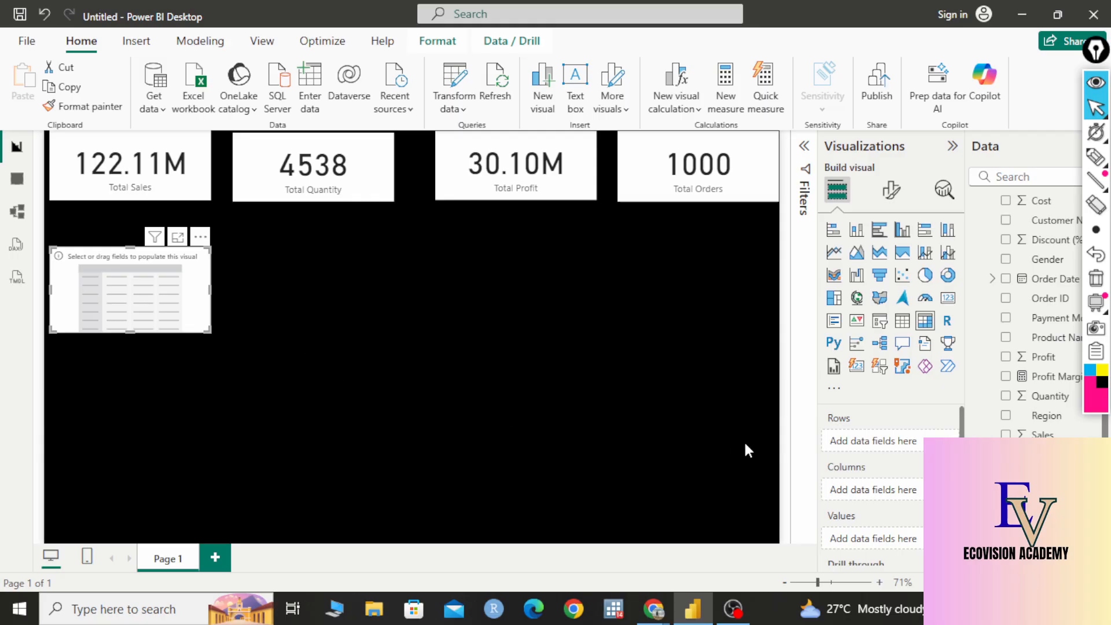
# - Sketch N, S, W and E column headings with a value line under each, using the on-screen pen
pyautogui.click(1095, 156)
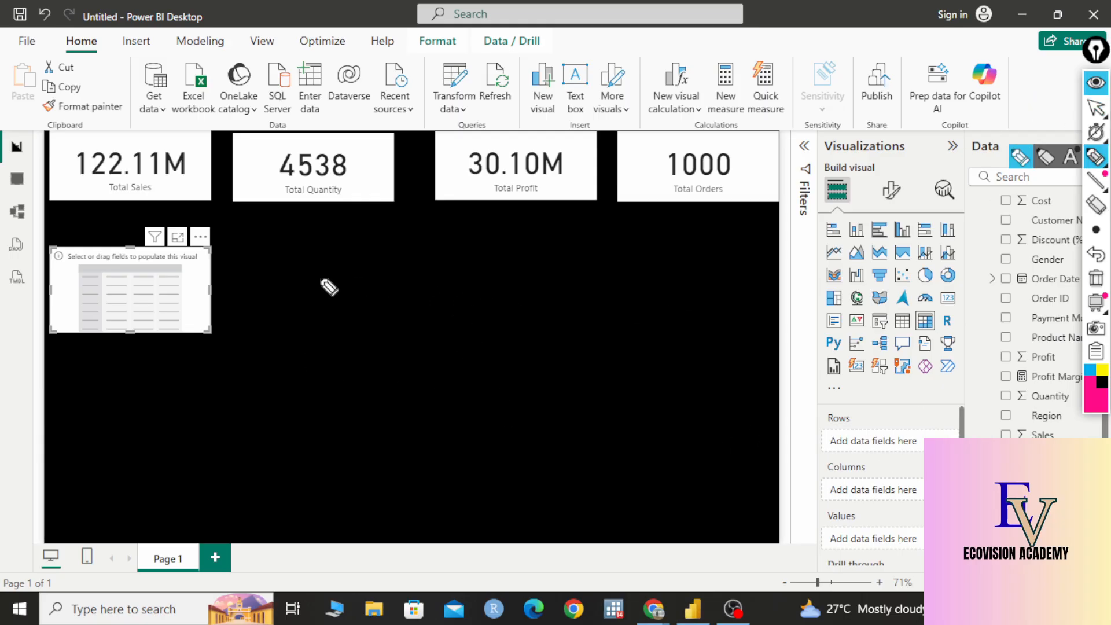
pyautogui.moveTo(430, 262)
pyautogui.mouseDown()
pyautogui.moveTo(436, 293)
pyautogui.moveTo(476, 248)
pyautogui.mouseUp()
pyautogui.moveTo(549, 234)
pyautogui.mouseDown()
pyautogui.moveTo(566, 259)
pyautogui.moveTo(533, 270)
pyautogui.mouseUp()
pyautogui.moveTo(615, 223)
pyautogui.mouseDown()
pyautogui.moveTo(665, 218)
pyautogui.moveTo(725, 176)
pyautogui.moveTo(725, 230)
pyautogui.mouseUp()
pyautogui.moveTo(468, 322); pyautogui.dragTo(497, 428)
pyautogui.moveTo(552, 300); pyautogui.dragTo(573, 372)
pyautogui.moveTo(633, 282); pyautogui.dragTo(669, 364)
pyautogui.moveTo(738, 253); pyautogui.dragTo(760, 330)
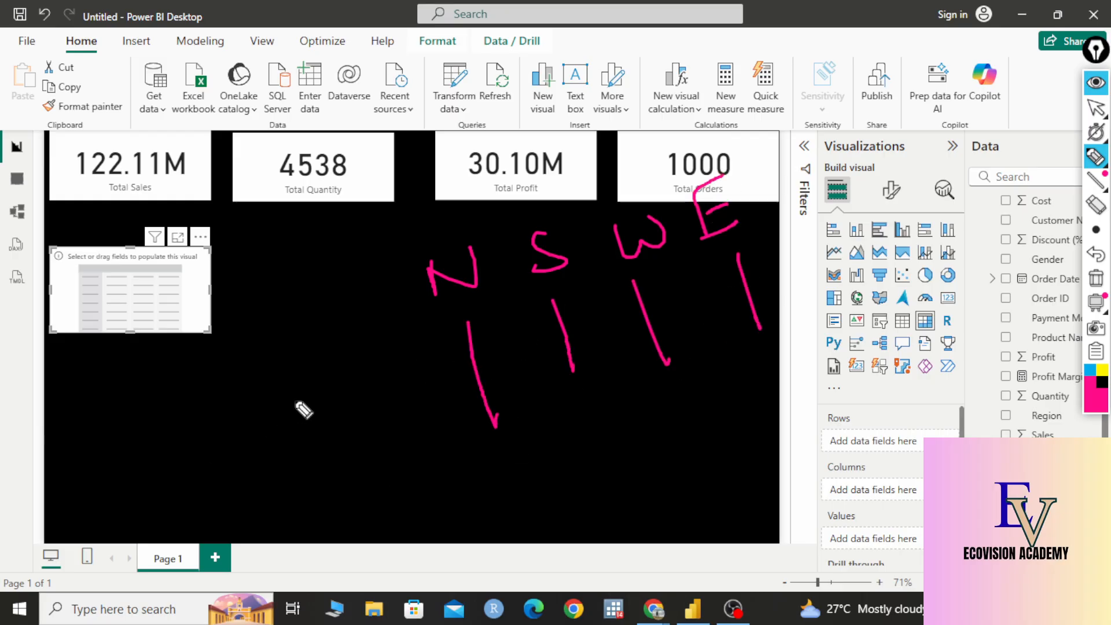
# - Sketch Jan and Feb rows with crossing row lines, and write a circled M beside the layout
pyautogui.moveTo(257, 386)
pyautogui.mouseDown()
pyautogui.moveTo(316, 373)
pyautogui.moveTo(267, 414)
pyautogui.moveTo(363, 379)
pyautogui.mouseUp()
pyautogui.moveTo(327, 459)
pyautogui.mouseDown()
pyautogui.moveTo(328, 476)
pyautogui.moveTo(384, 441)
pyautogui.mouseUp()
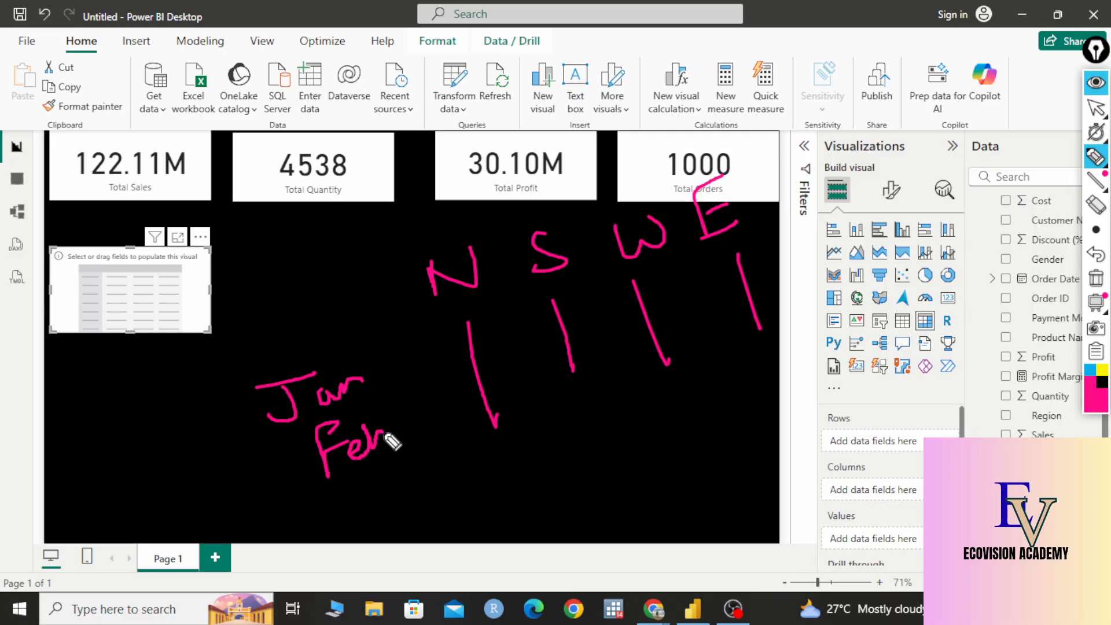
pyautogui.click(357, 498)
pyautogui.click(354, 507)
pyautogui.moveTo(399, 370); pyautogui.dragTo(643, 282)
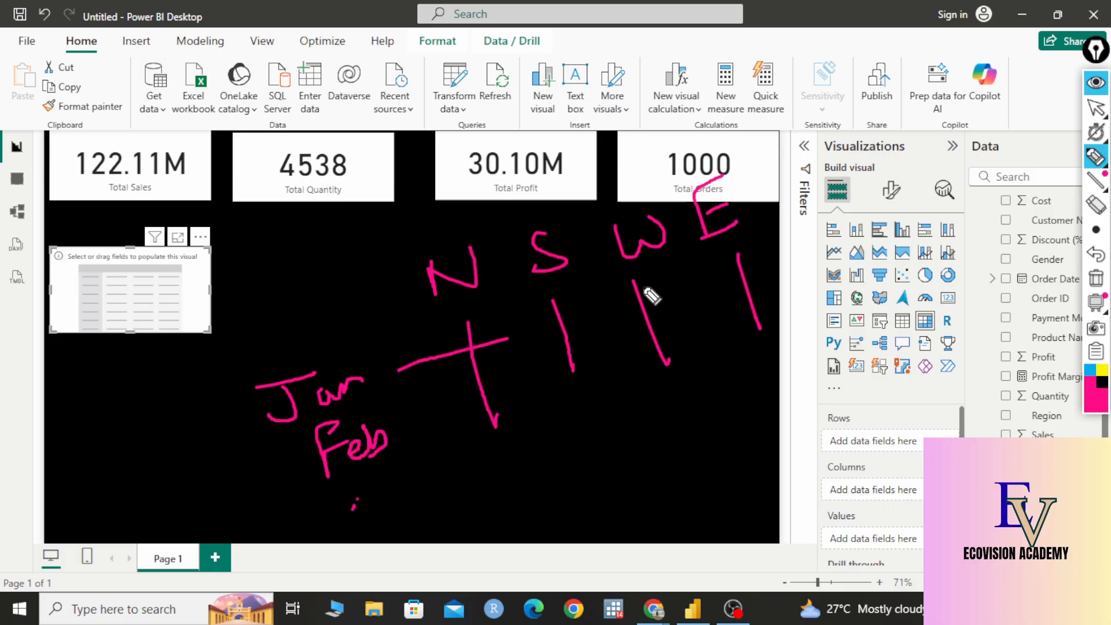
pyautogui.moveTo(427, 394); pyautogui.dragTo(732, 325)
pyautogui.moveTo(458, 441); pyautogui.dragTo(768, 380)
pyautogui.moveTo(123, 496)
pyautogui.mouseDown()
pyautogui.moveTo(132, 470)
pyautogui.moveTo(172, 478)
pyautogui.mouseUp()
pyautogui.moveTo(163, 412); pyautogui.dragTo(74, 370)
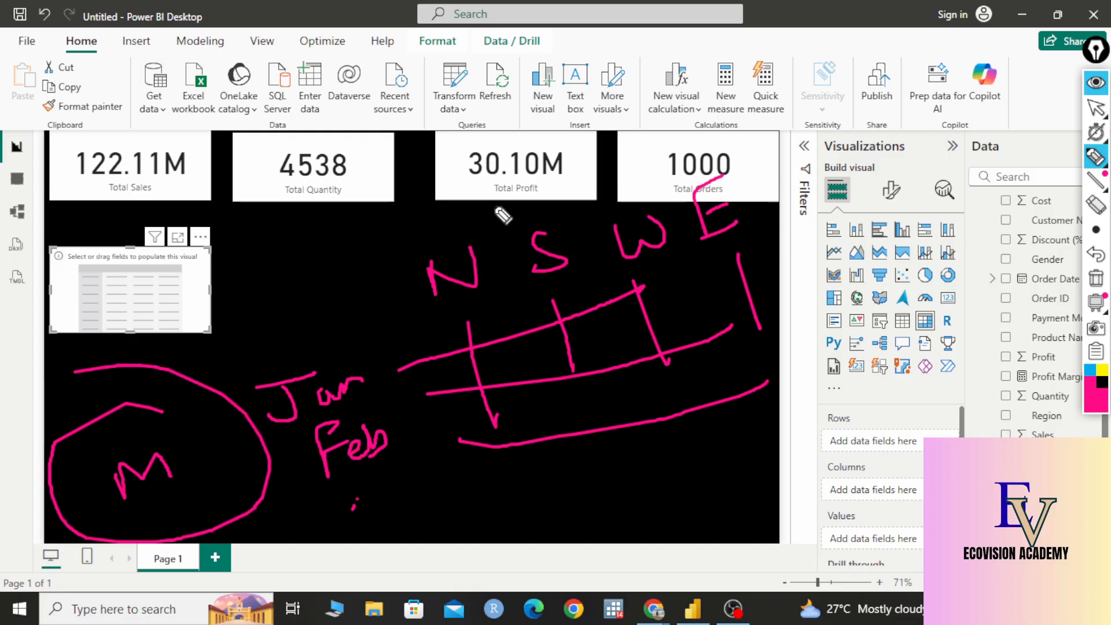
# - Mark the profit card, two cells of the sketch and the matrix's Rows, Columns and Values areas with the pen, and clear all drawings
pyautogui.moveTo(494, 153); pyautogui.dragTo(564, 182)
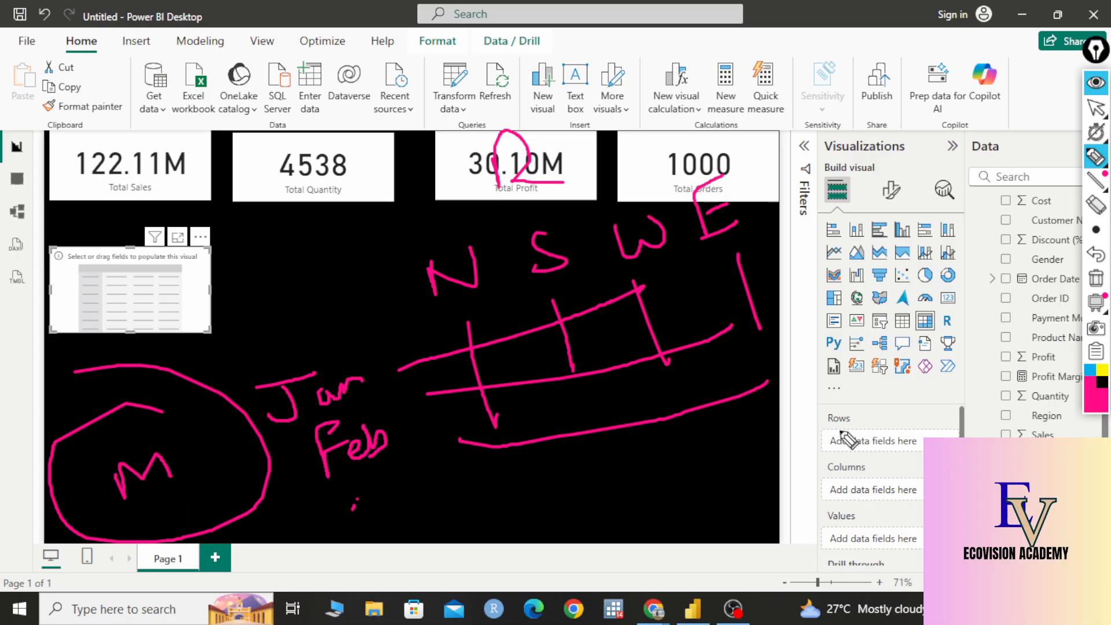
pyautogui.moveTo(862, 419); pyautogui.dragTo(938, 390)
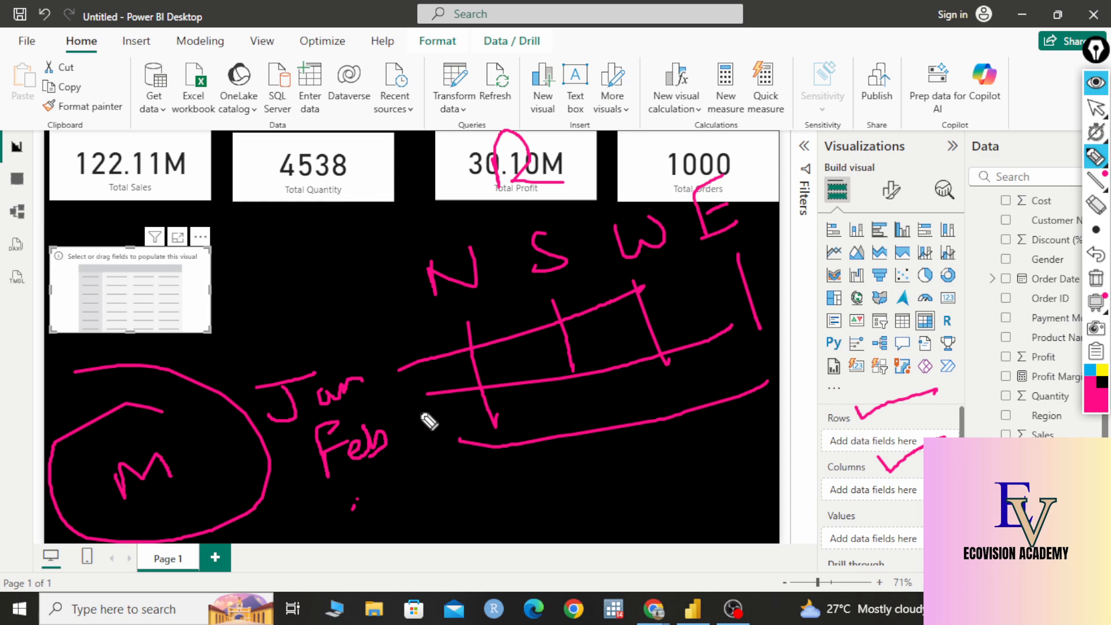
pyautogui.moveTo(463, 352)
pyautogui.mouseDown()
pyautogui.moveTo(434, 389)
pyautogui.moveTo(449, 347)
pyautogui.mouseUp()
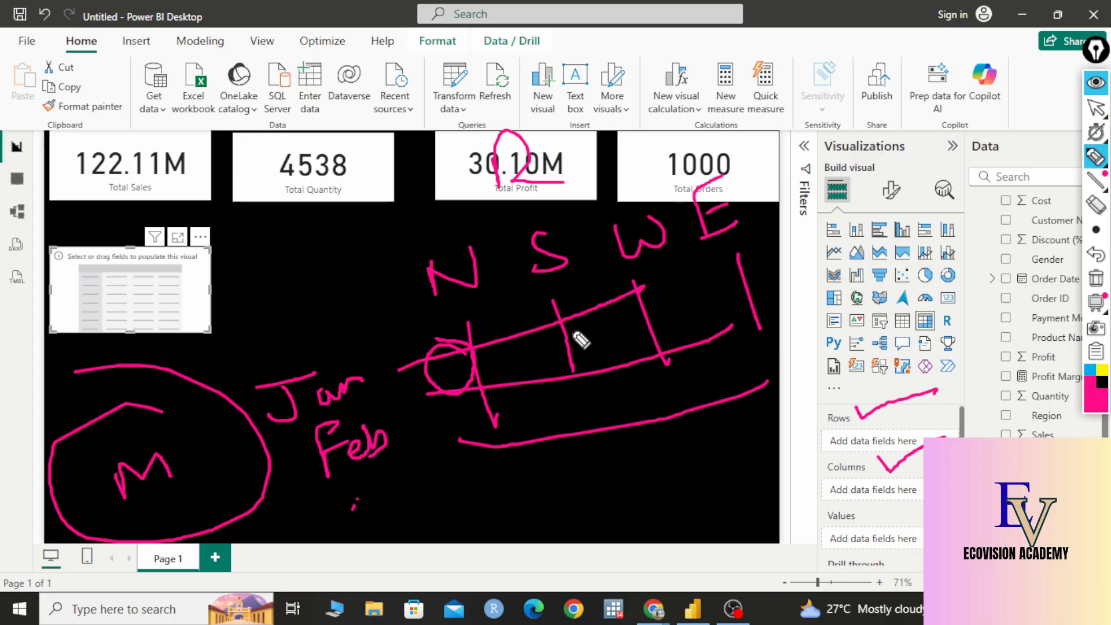
pyautogui.moveTo(533, 347)
pyautogui.mouseDown()
pyautogui.moveTo(579, 341)
pyautogui.moveTo(531, 344)
pyautogui.mouseUp()
pyautogui.moveTo(890, 512)
pyautogui.mouseDown()
pyautogui.moveTo(805, 498)
pyautogui.moveTo(806, 559)
pyautogui.moveTo(923, 555)
pyautogui.mouseUp()
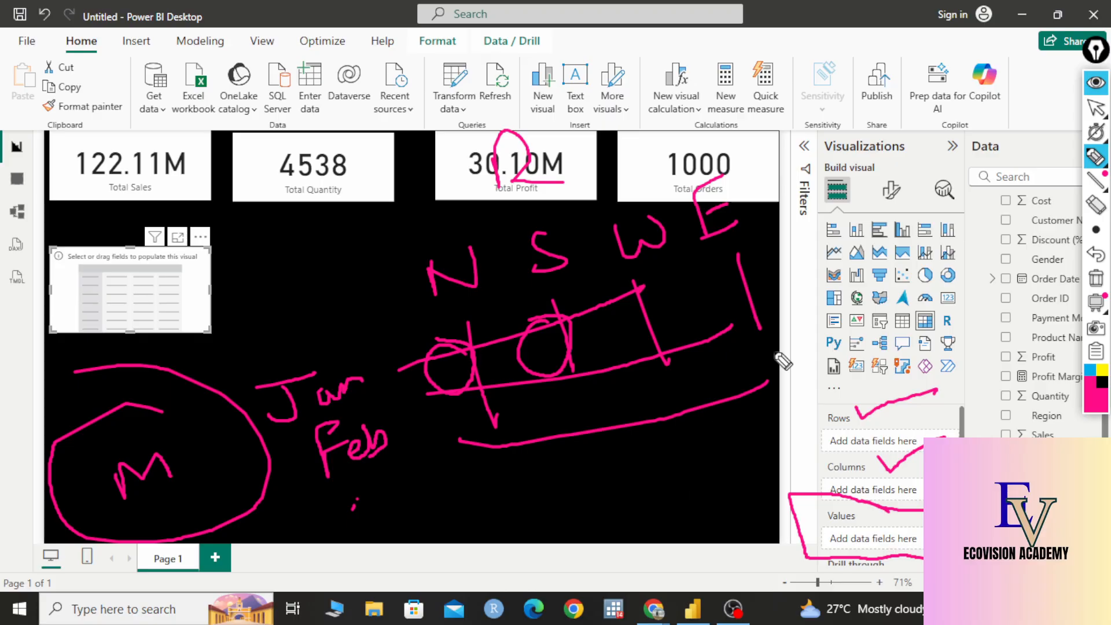
pyautogui.click(1096, 278)
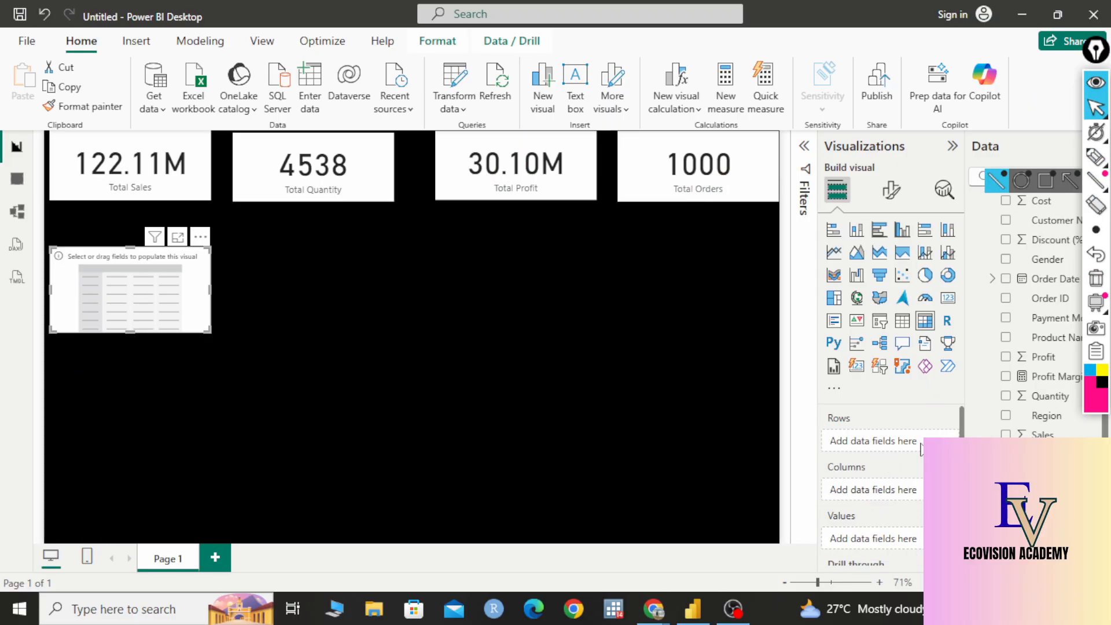
# - Use Order Date as the matrix rows and keep only its Month level, removing Year, Quarter and Day
pyautogui.scroll(2, 1020, 318)
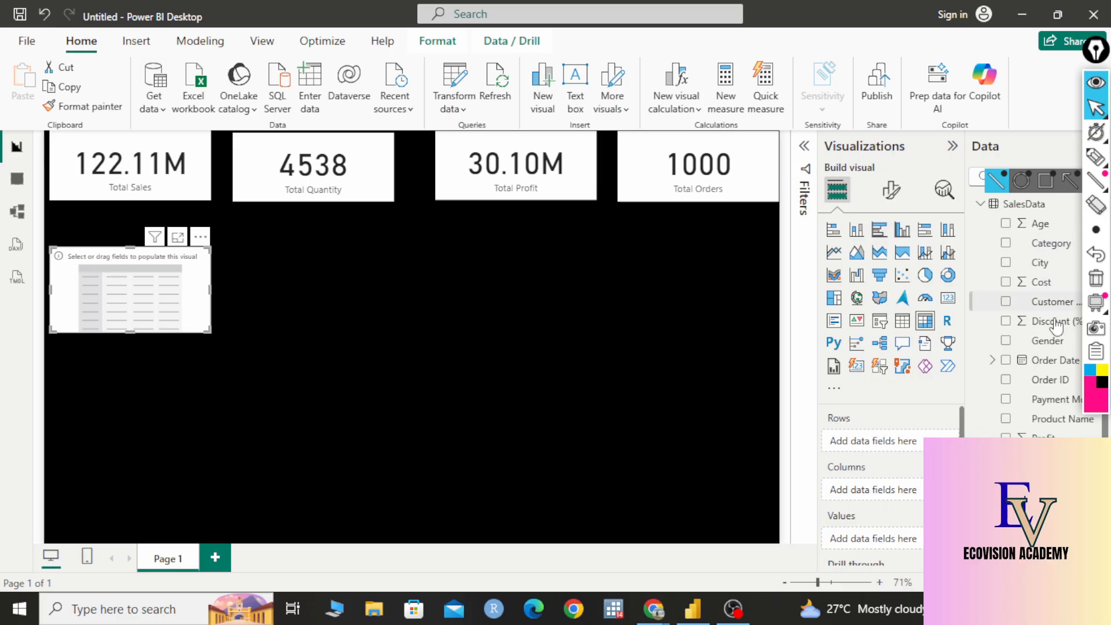
pyautogui.moveTo(1053, 366); pyautogui.dragTo(891, 441)
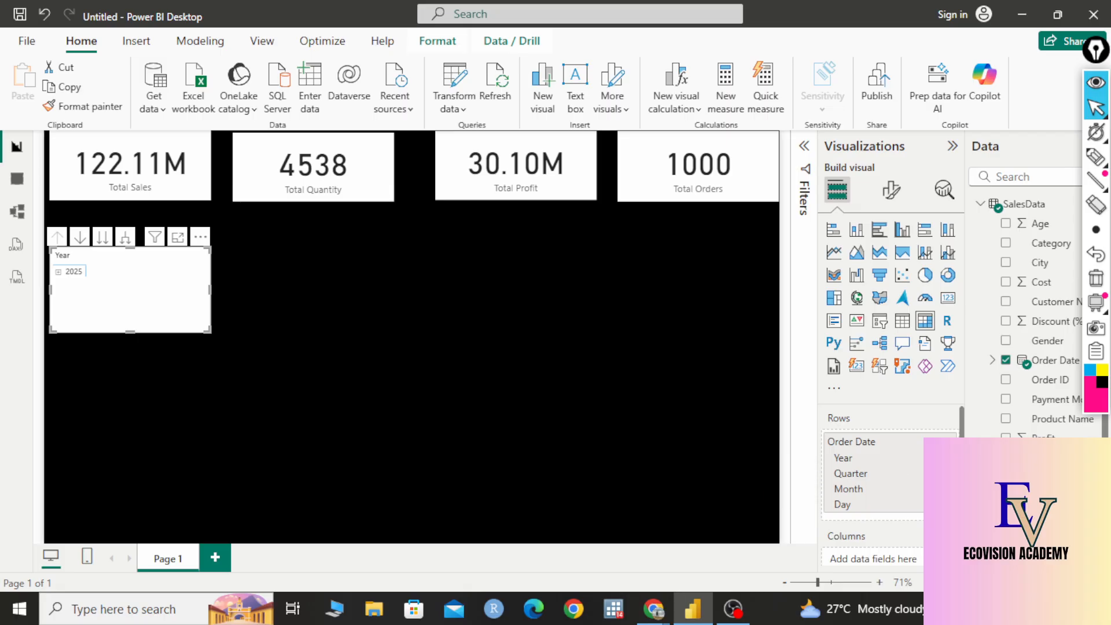
pyautogui.click(949, 458)
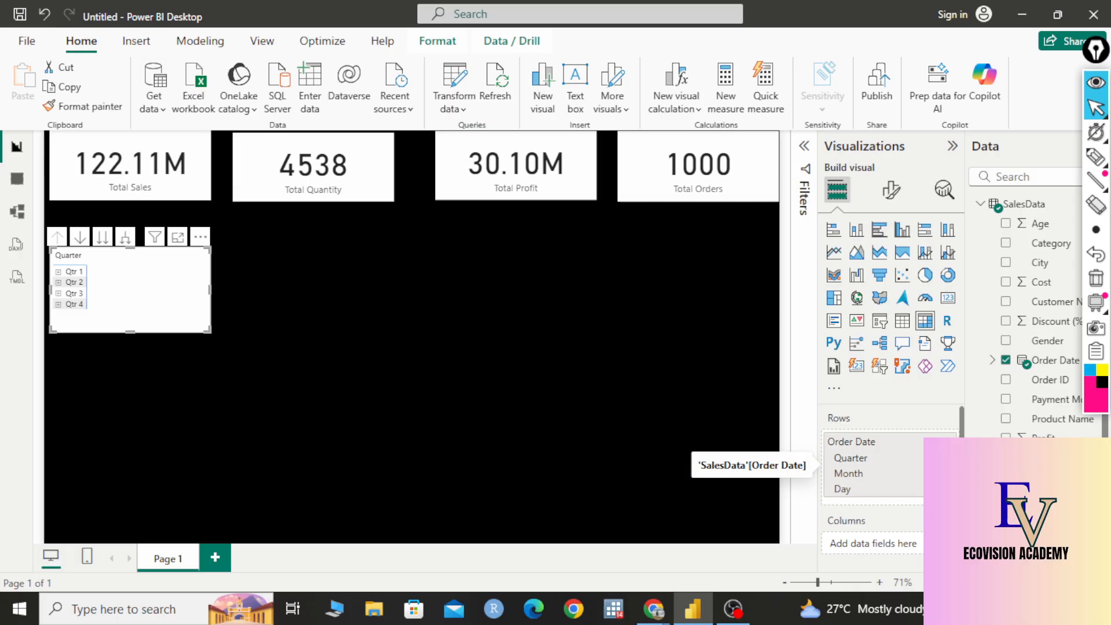
pyautogui.click(949, 457)
pyautogui.click(949, 474)
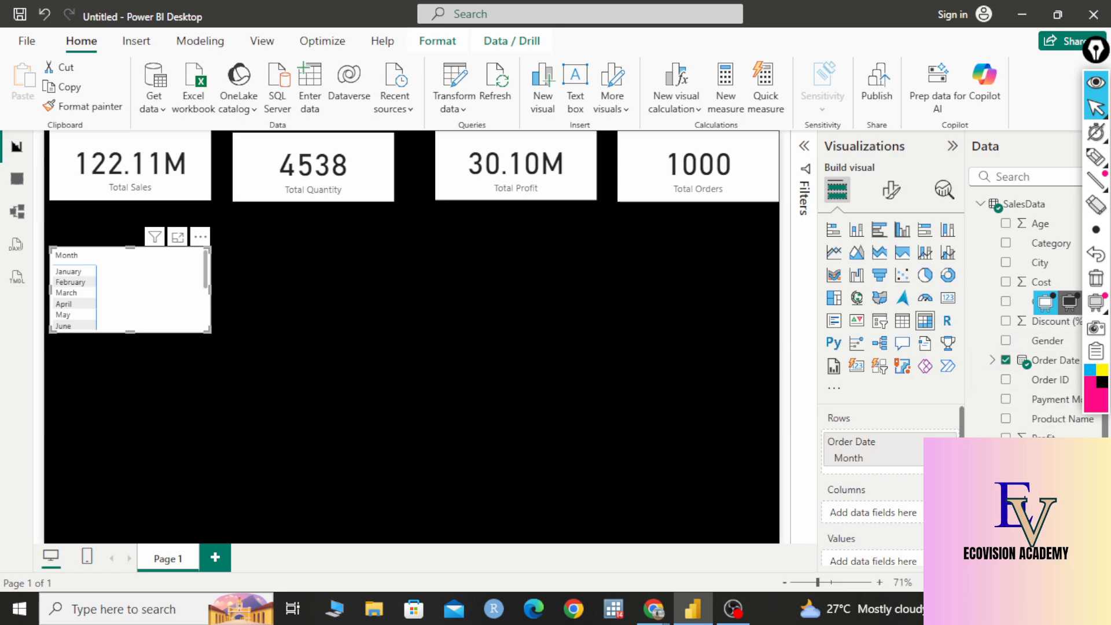
# - Use Region as the matrix columns and enlarge the visual until all twelve months fit
pyautogui.moveTo(1047, 477); pyautogui.dragTo(874, 514)
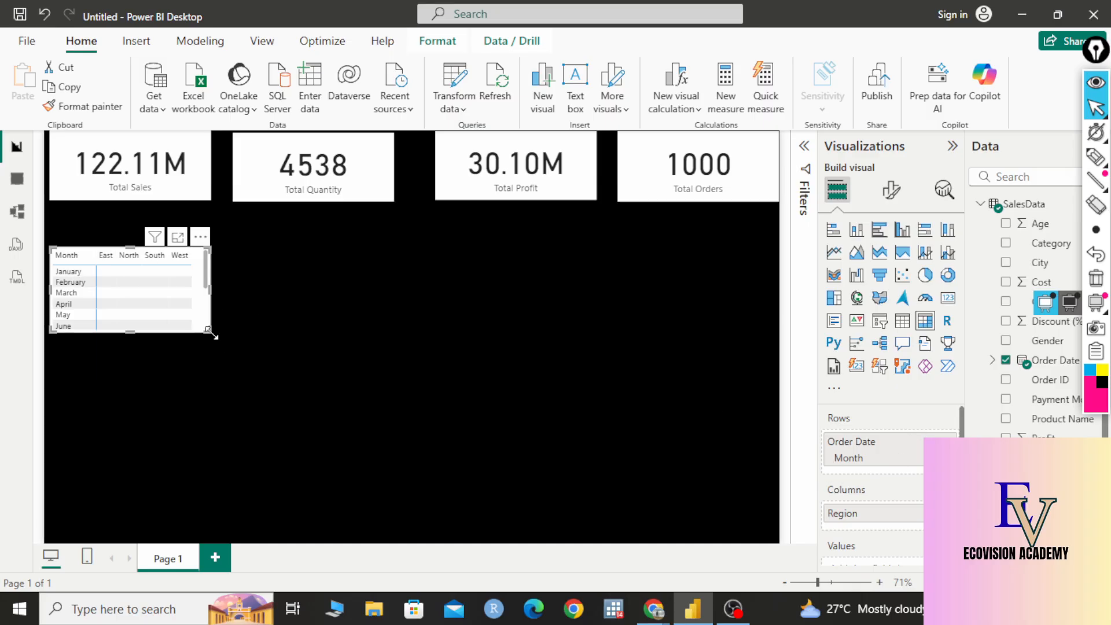
pyautogui.moveTo(210, 333); pyautogui.dragTo(272, 364)
pyautogui.moveTo(312, 393); pyautogui.dragTo(324, 393)
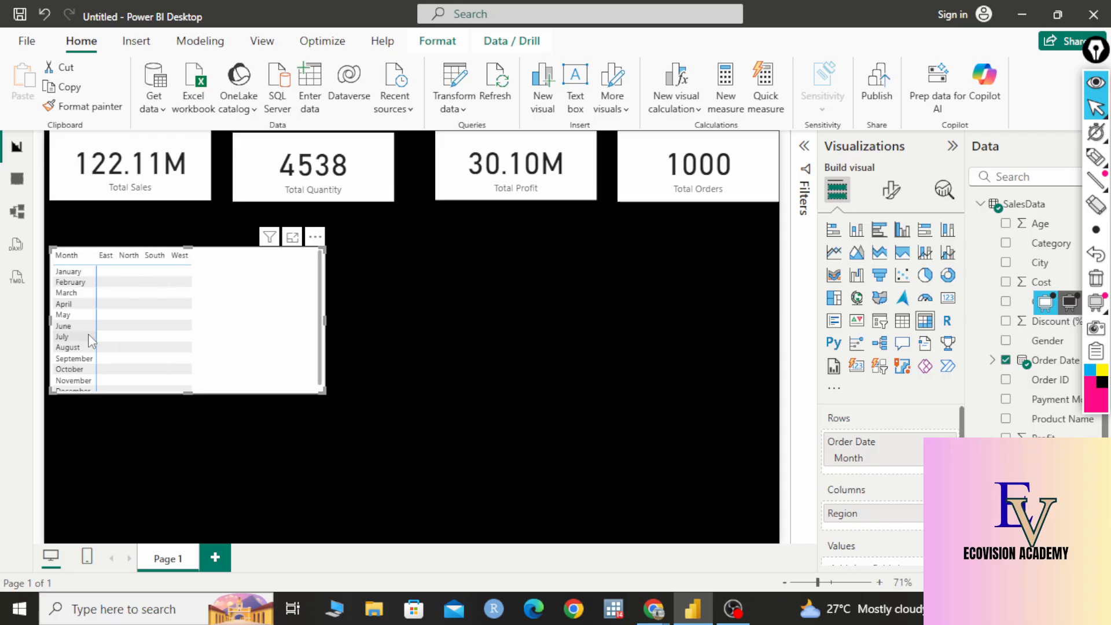
pyautogui.moveTo(197, 397); pyautogui.dragTo(186, 404)
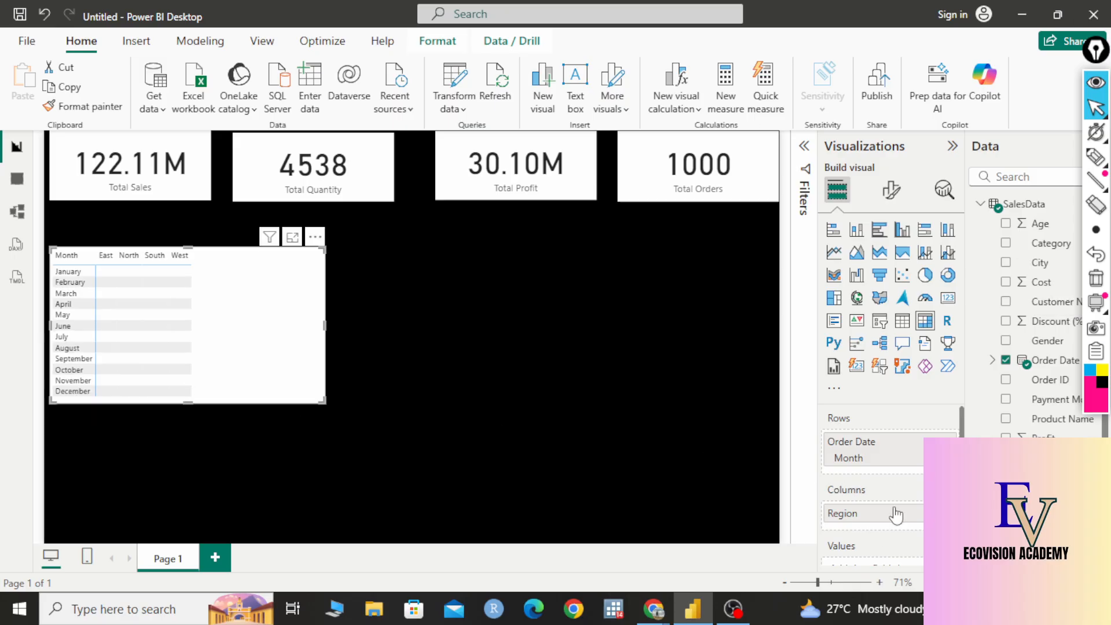
# - Add Total Profit as the matrix values and enlarge the visual until the Total column and row fit
pyautogui.scroll(-2, 896, 514)
pyautogui.scroll(-3, 1036, 312)
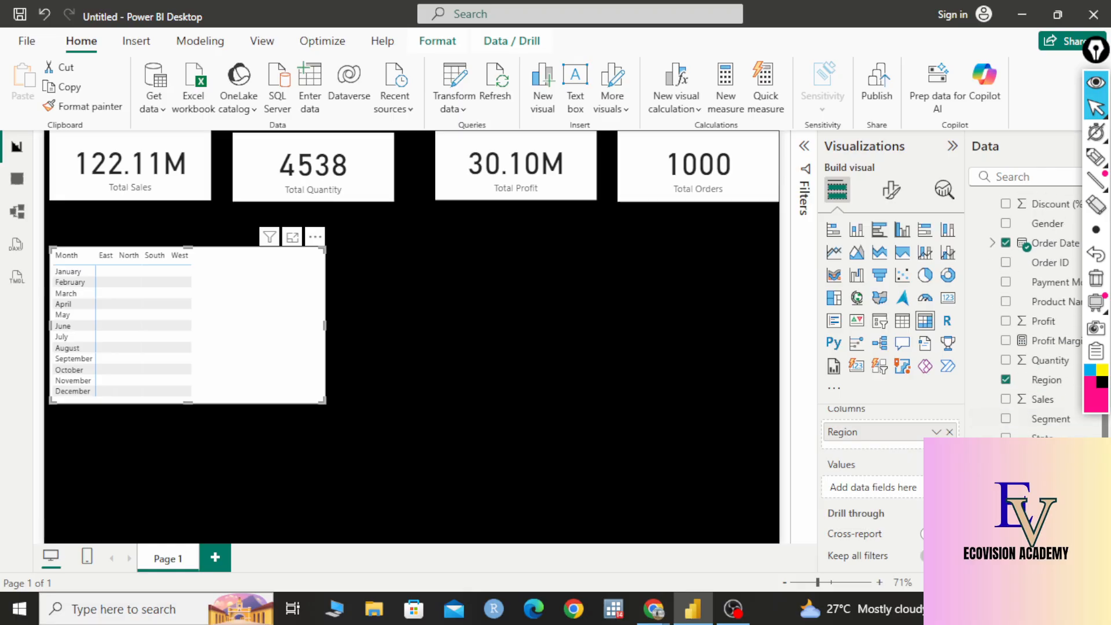
pyautogui.moveTo(921, 472); pyautogui.dragTo(911, 493)
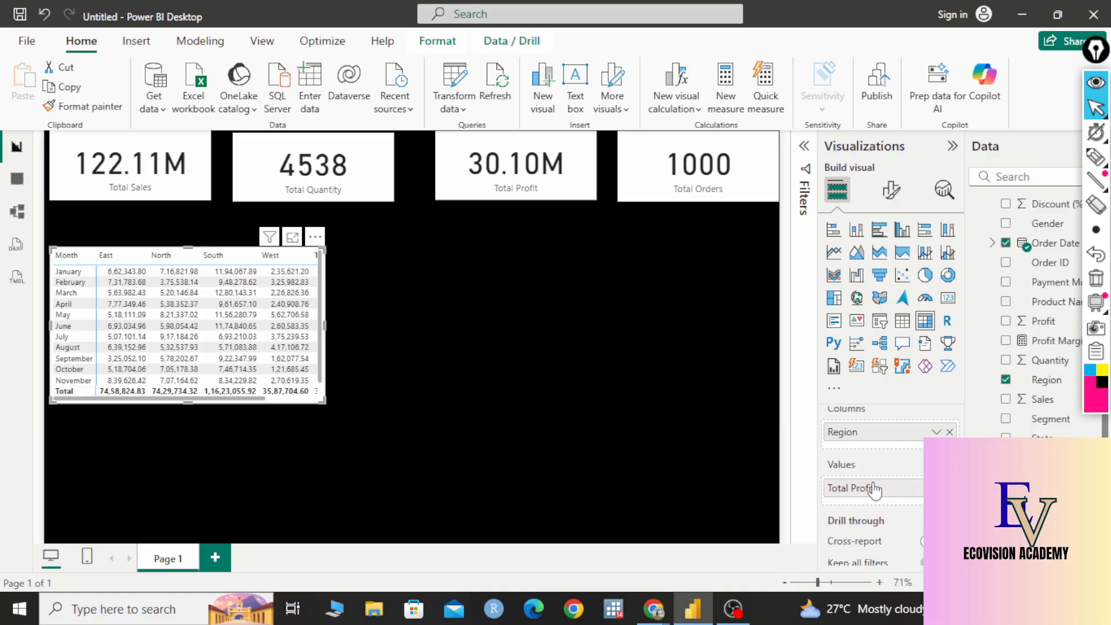
pyautogui.moveTo(326, 405); pyautogui.dragTo(390, 412)
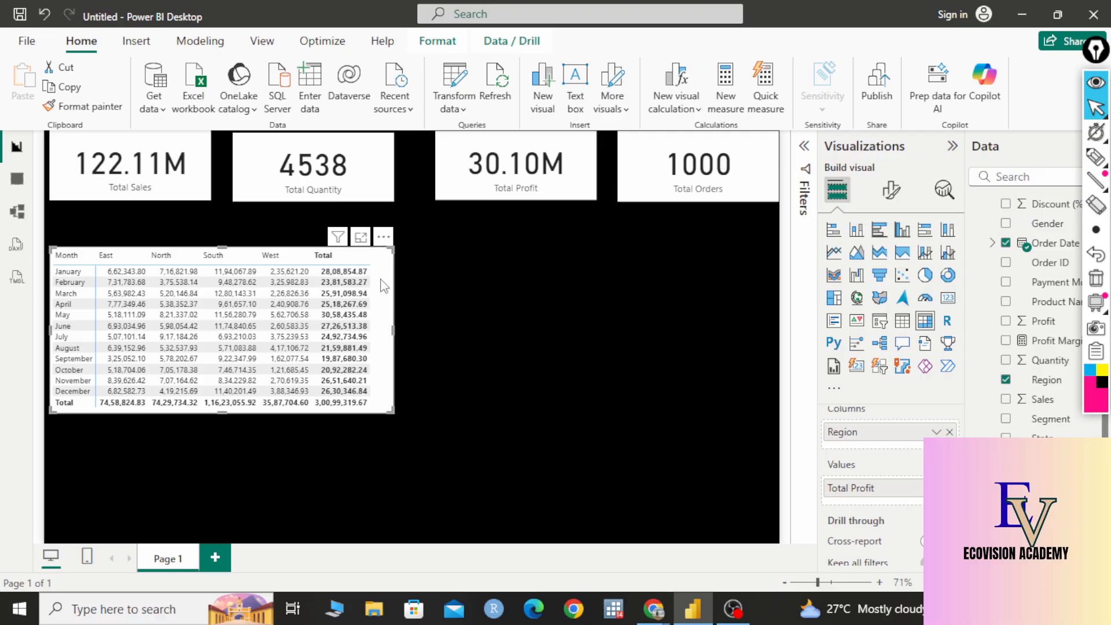
# - Frame the visual formatting option with the on-screen pen, add an arrow from it, and clear the drawings
pyautogui.click(1095, 156)
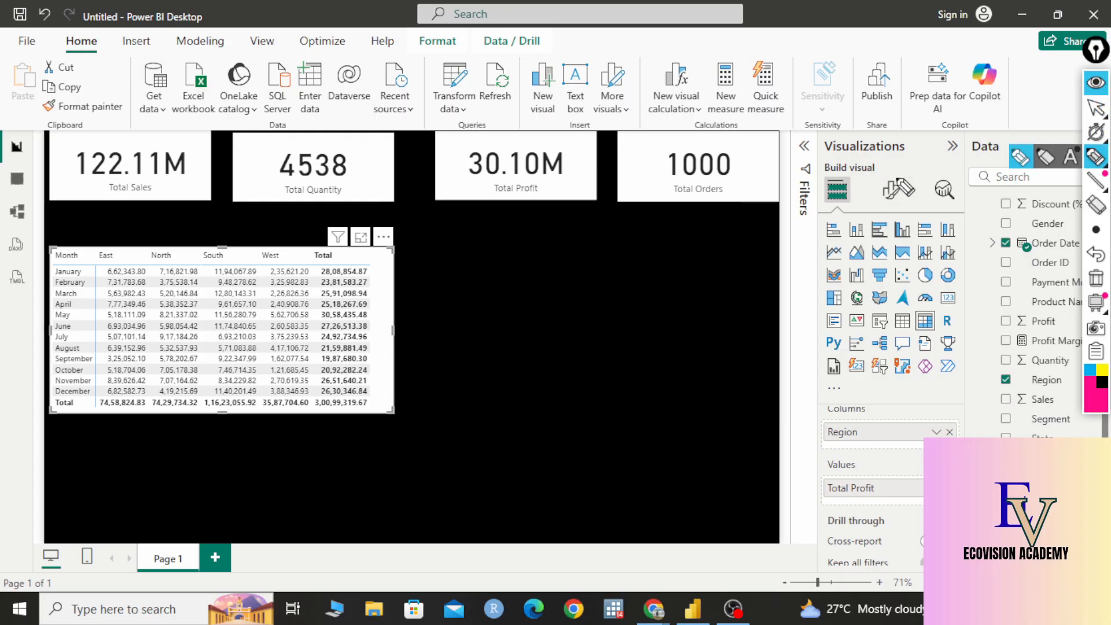
pyautogui.moveTo(918, 166)
pyautogui.mouseDown()
pyautogui.moveTo(863, 182)
pyautogui.moveTo(868, 217)
pyautogui.moveTo(921, 212)
pyautogui.moveTo(919, 168)
pyautogui.mouseUp()
pyautogui.moveTo(833, 239)
pyautogui.mouseDown()
pyautogui.moveTo(797, 261)
pyautogui.moveTo(833, 261)
pyautogui.mouseUp()
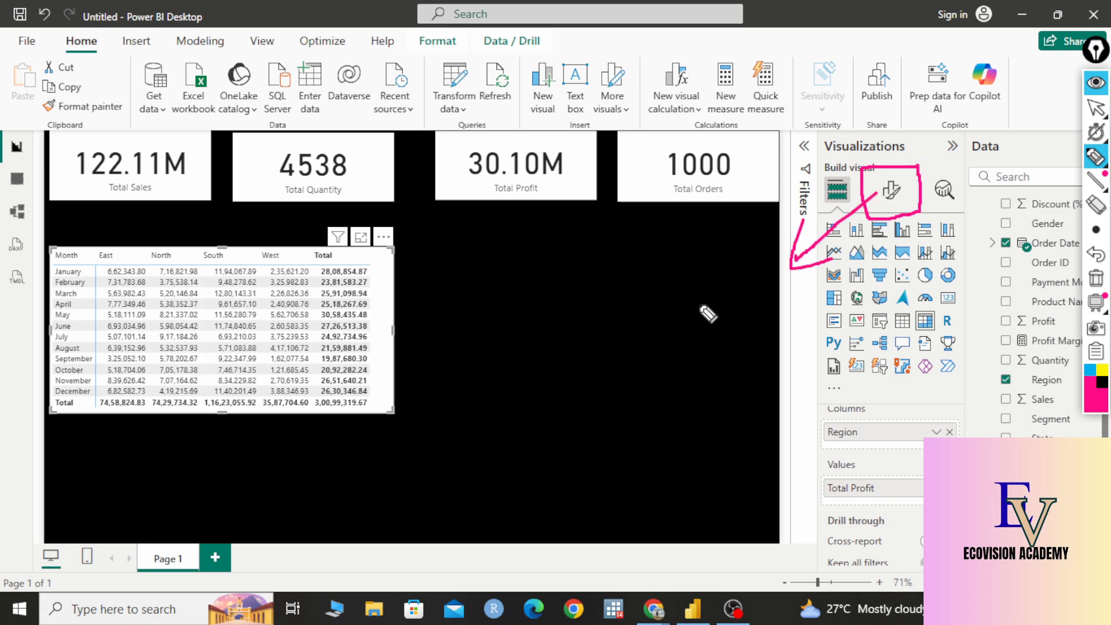
pyautogui.click(1095, 277)
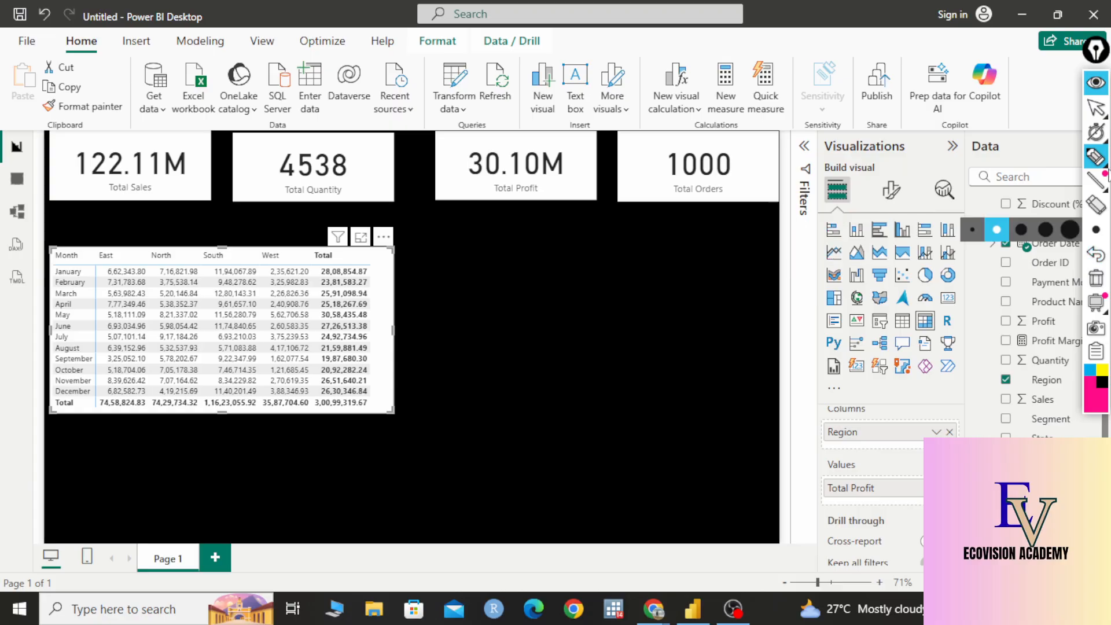
pyautogui.click(1096, 107)
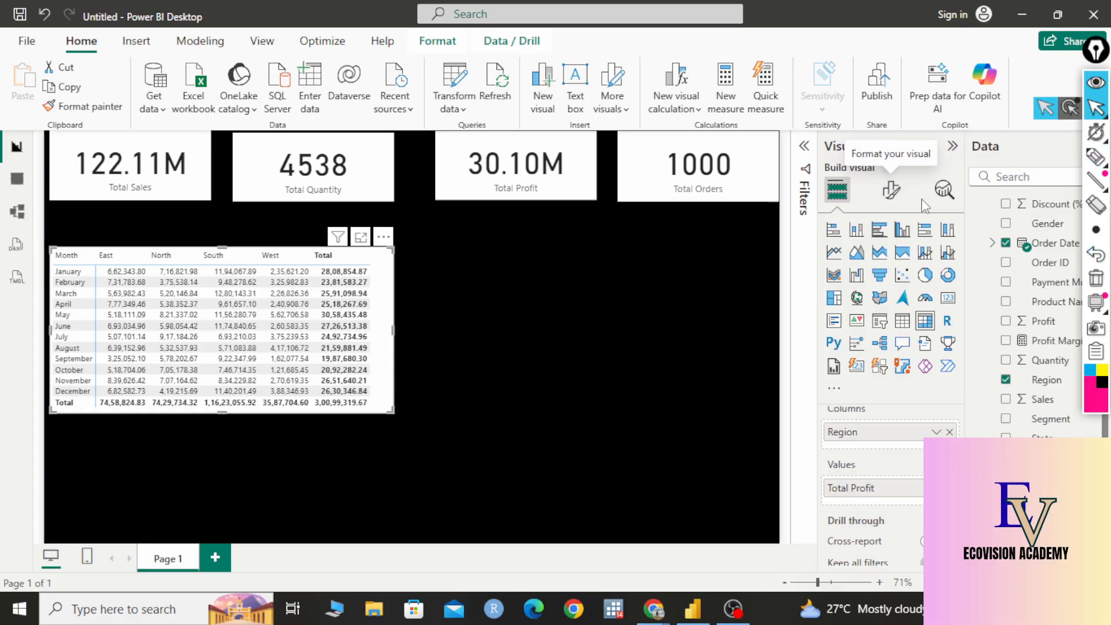
# - Open the matrix's formatting settings and browse the header and subtotal options
pyautogui.click(894, 191)
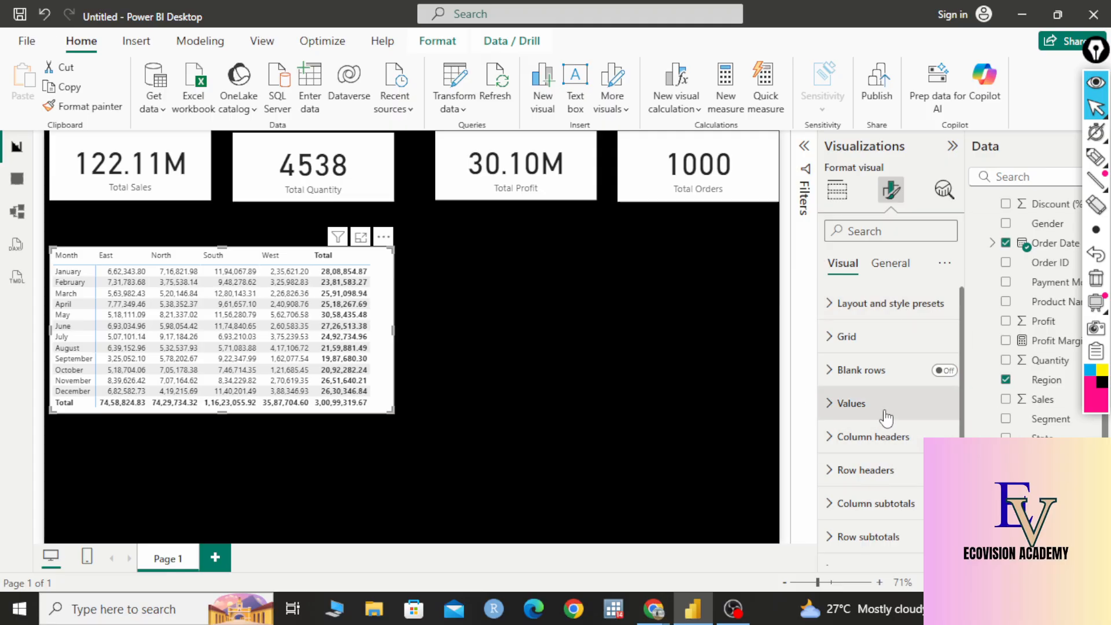
pyautogui.scroll(-3, 874, 347)
pyautogui.scroll(2, 862, 359)
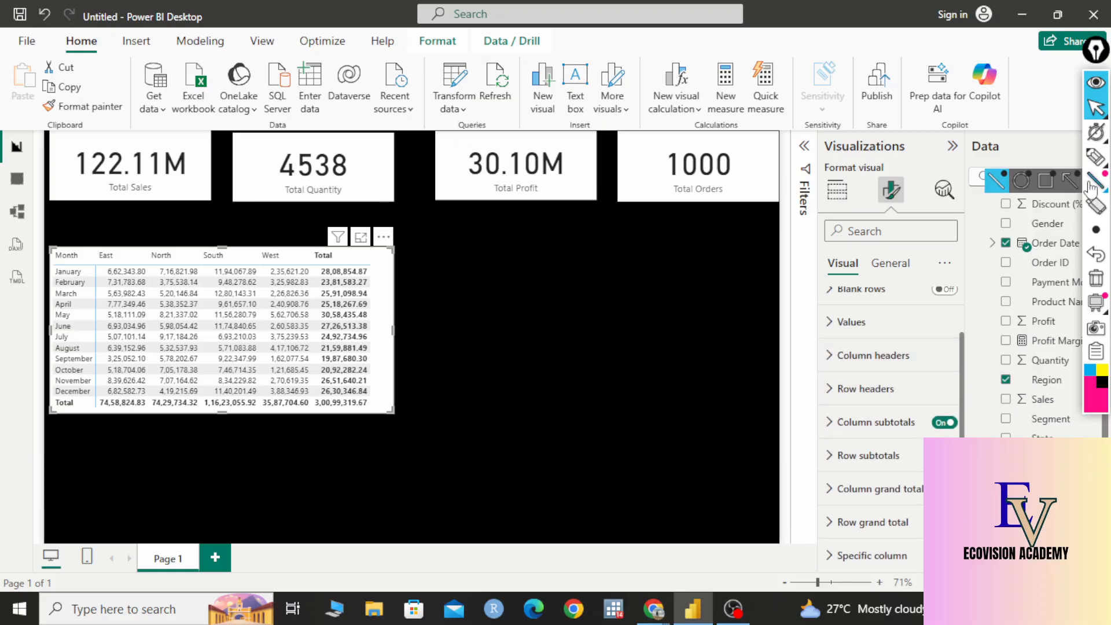
# - Tick the matrix's column headers and underline its month row headers with the on-screen pen, and clear the drawings
pyautogui.click(1093, 159)
pyautogui.moveTo(61, 243); pyautogui.dragTo(139, 230)
pyautogui.moveTo(162, 248)
pyautogui.mouseDown()
pyautogui.moveTo(182, 237)
pyautogui.moveTo(297, 235)
pyautogui.mouseUp()
pyautogui.moveTo(317, 248); pyautogui.dragTo(335, 231)
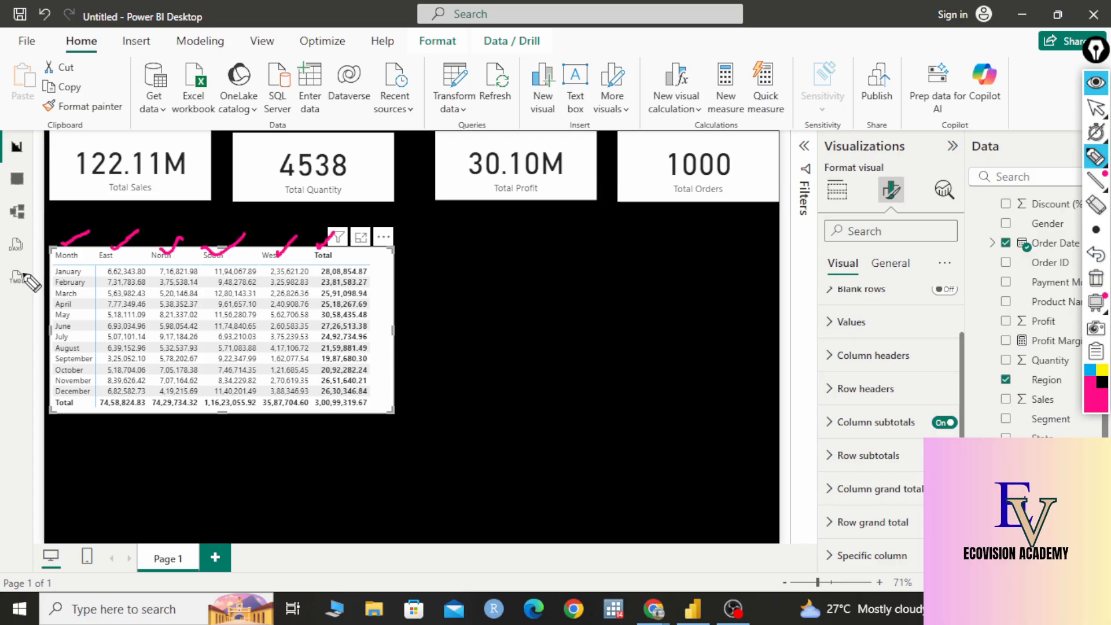
pyautogui.moveTo(54, 276); pyautogui.dragTo(81, 280)
pyautogui.moveTo(55, 297)
pyautogui.mouseDown()
pyautogui.moveTo(78, 297)
pyautogui.moveTo(84, 308)
pyautogui.mouseUp()
pyautogui.moveTo(51, 351); pyautogui.dragTo(79, 350)
pyautogui.moveTo(55, 361); pyautogui.dragTo(75, 359)
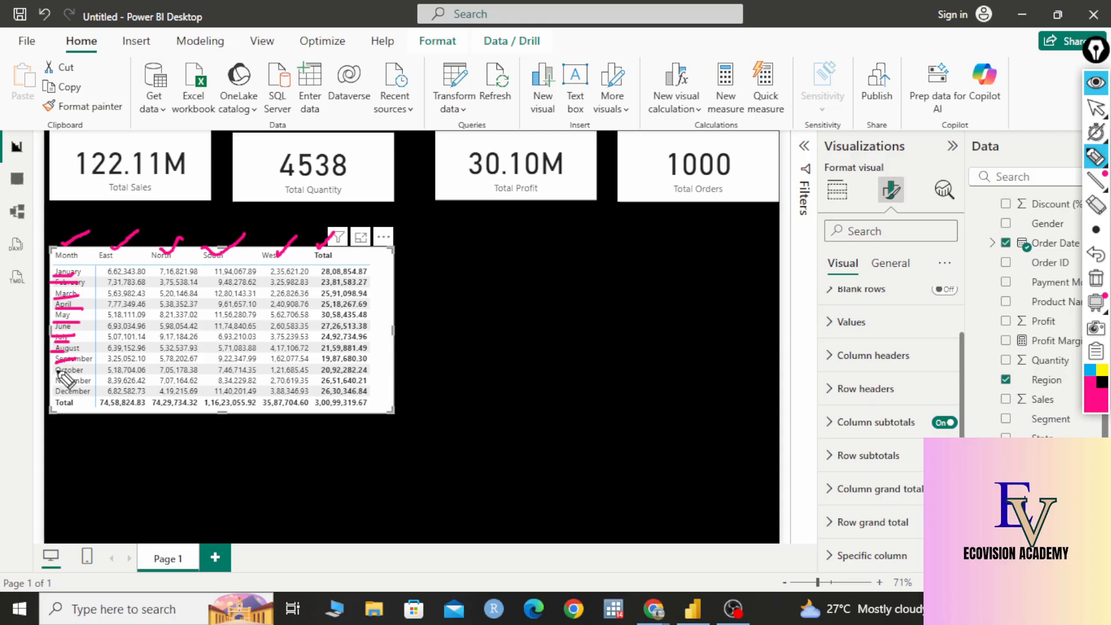
pyautogui.click(1098, 280)
pyautogui.click(1096, 107)
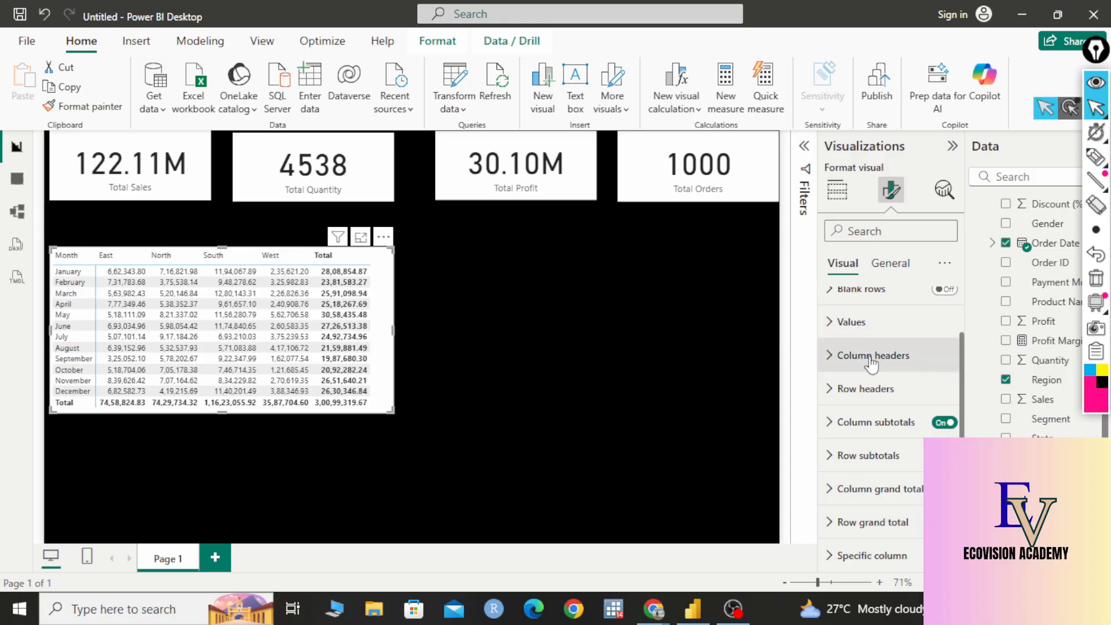
# - Format the matrix's column headers with font size 20, red text and bold
pyautogui.click(834, 356)
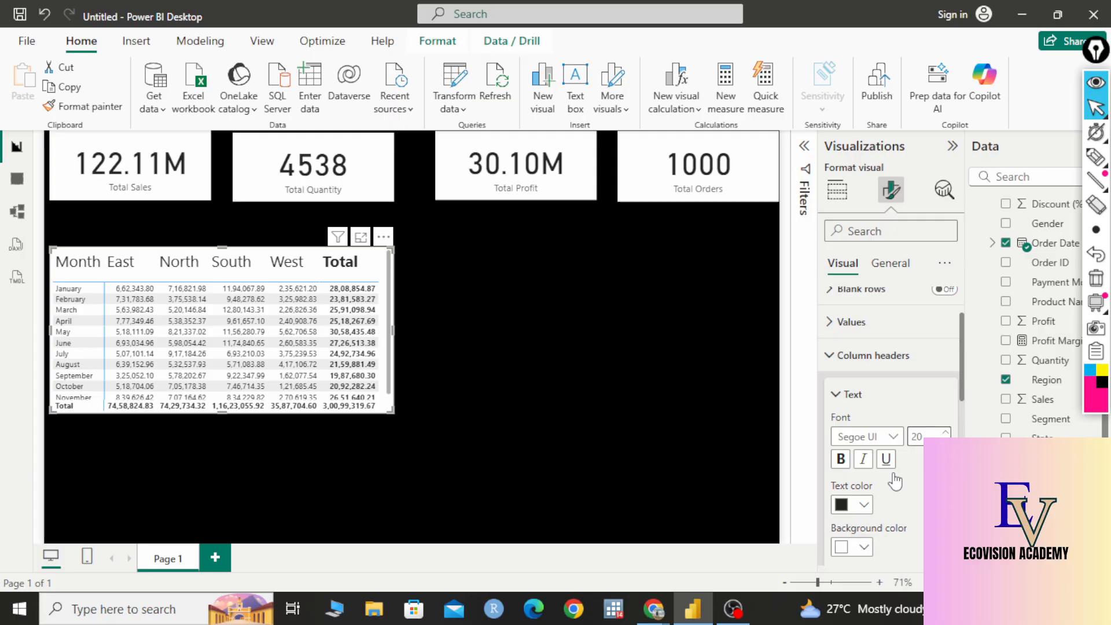
pyautogui.click(862, 506)
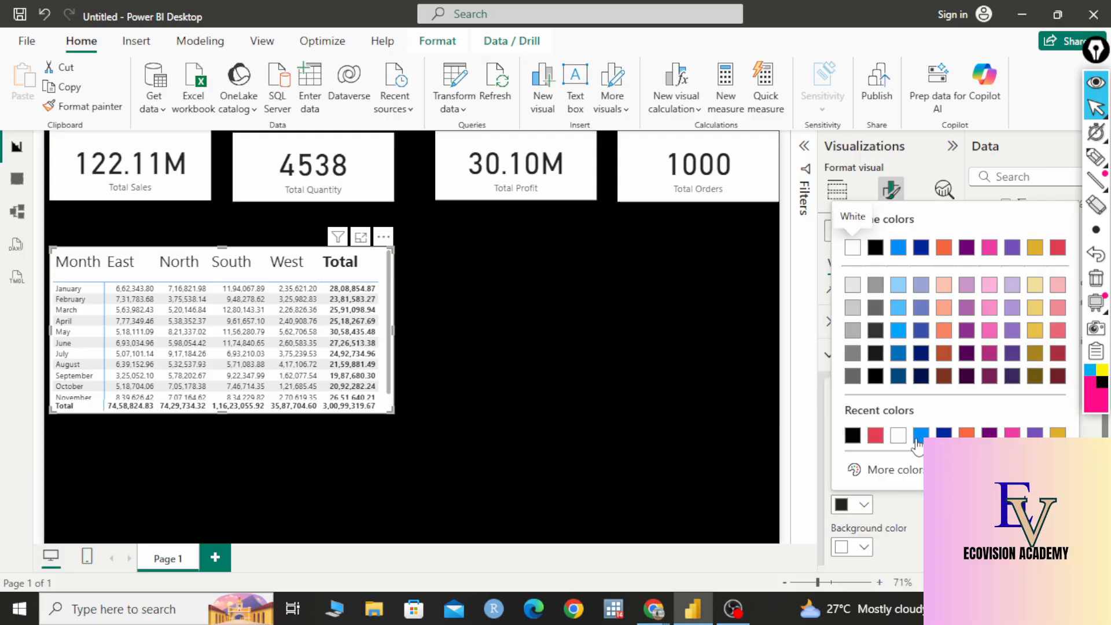
pyautogui.click(876, 437)
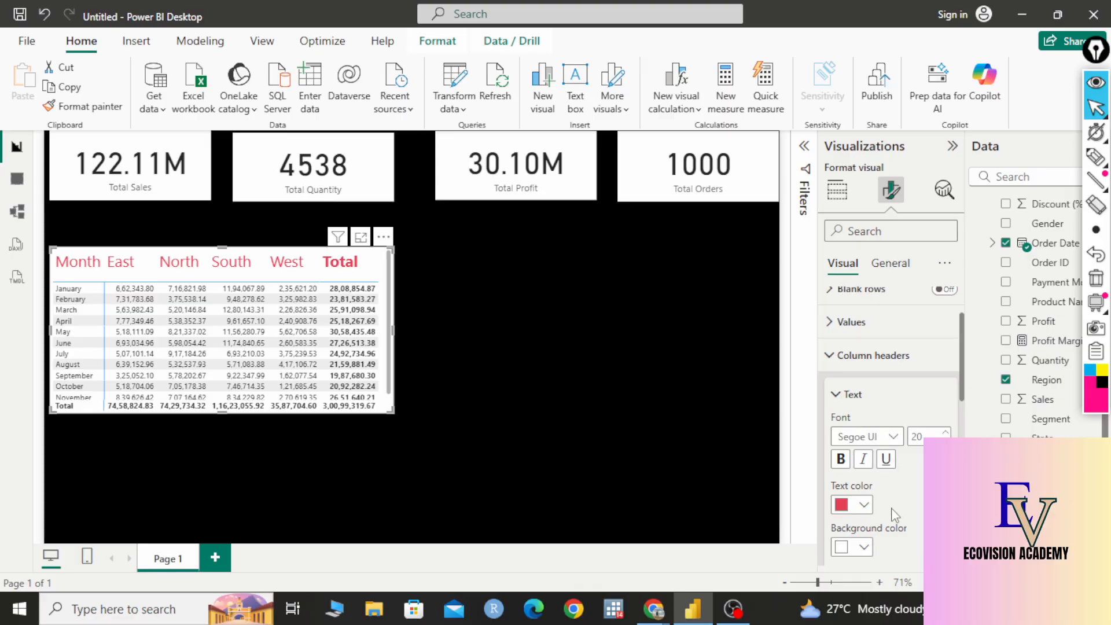
pyautogui.click(842, 459)
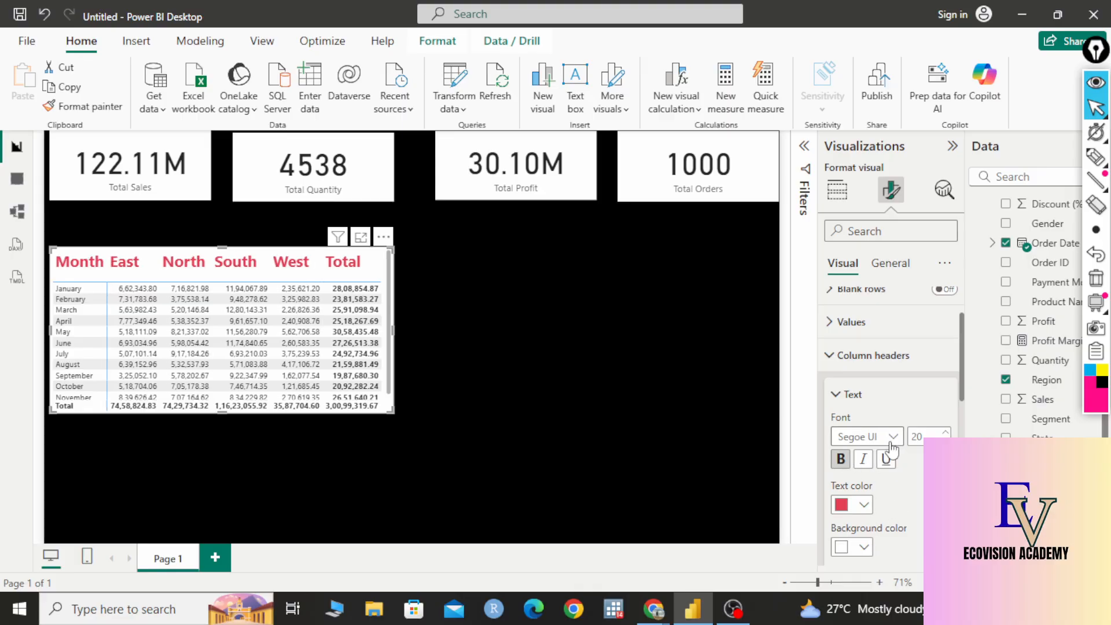
pyautogui.scroll(-3, 918, 508)
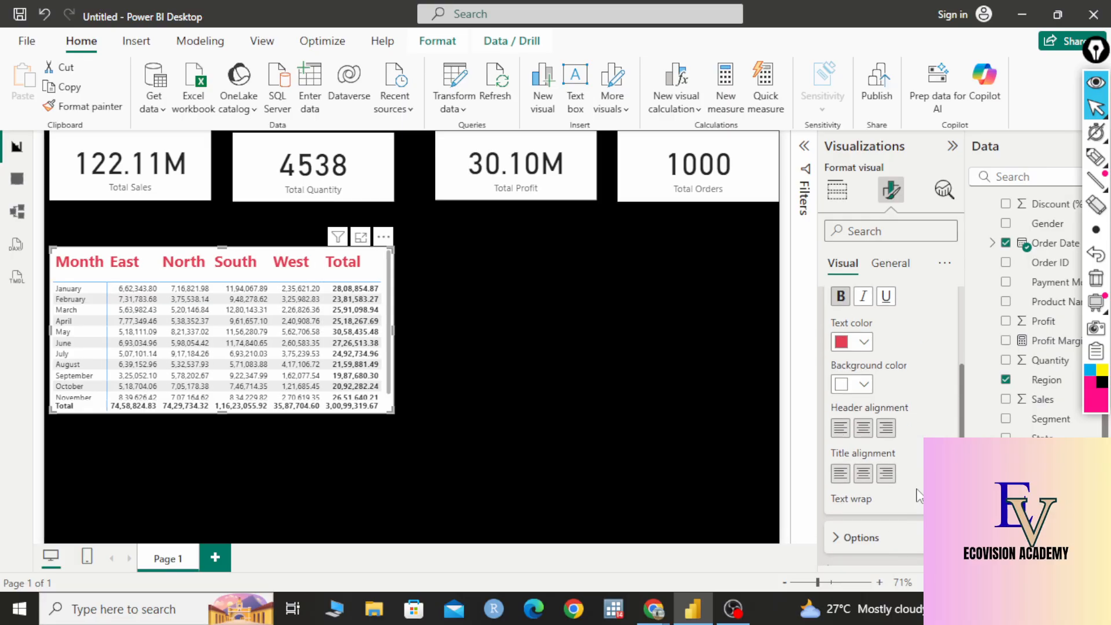
# - Center both the header alignment and the title alignment of the matrix's column headers
pyautogui.click(866, 431)
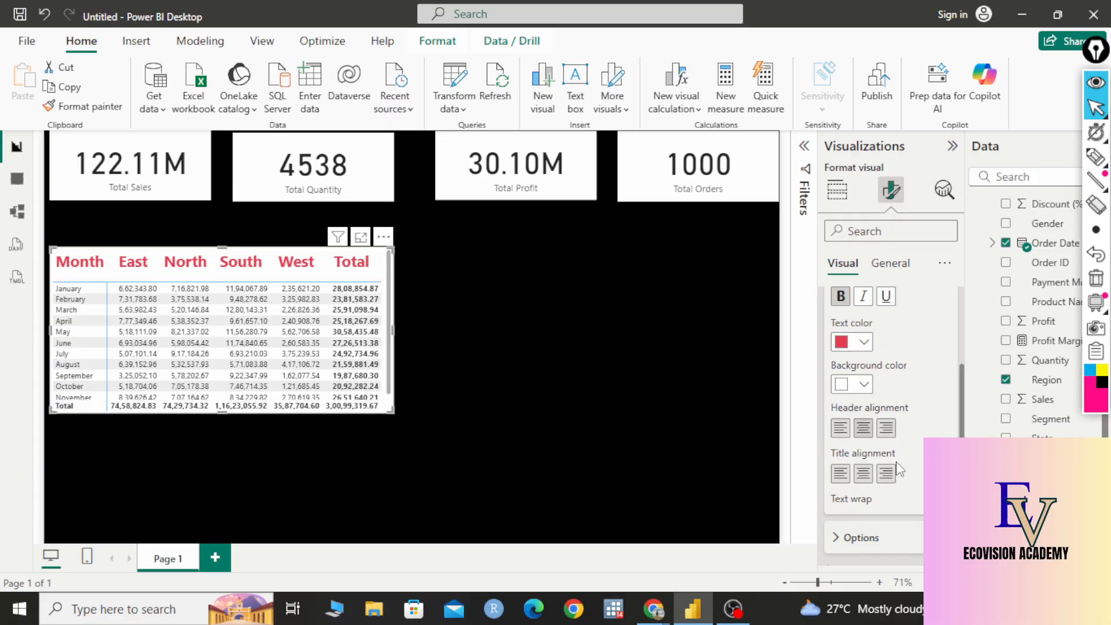
pyautogui.click(864, 476)
# - Format the matrix's row headers with font size 20, pink text and bold, and make the matrix taller
pyautogui.scroll(-3, 913, 442)
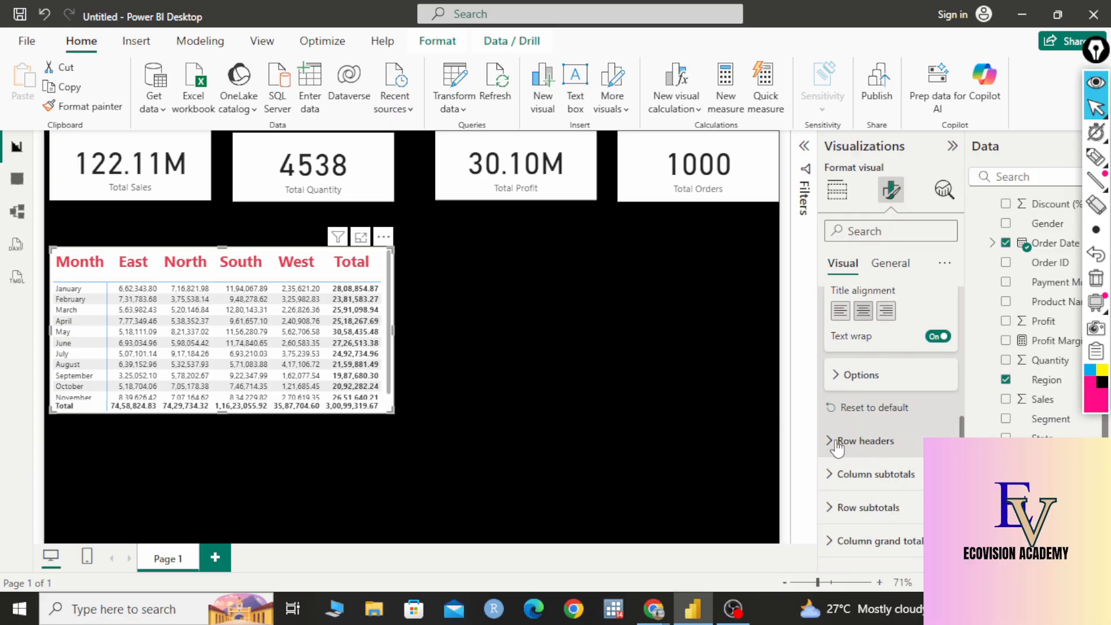
pyautogui.click(836, 443)
pyautogui.scroll(-2, 900, 477)
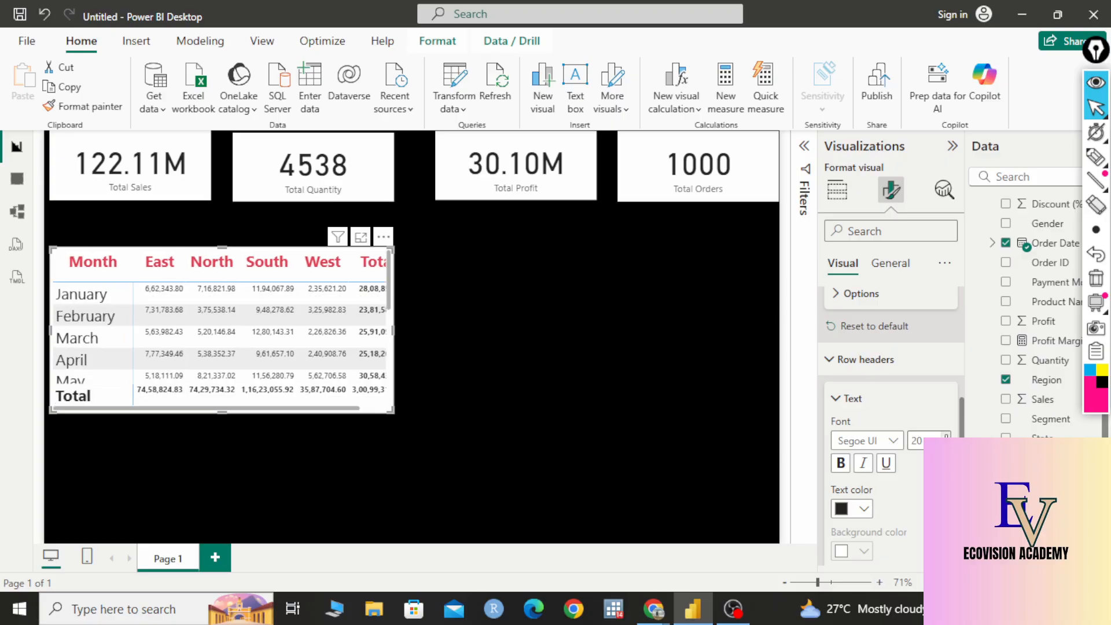
pyautogui.click(865, 509)
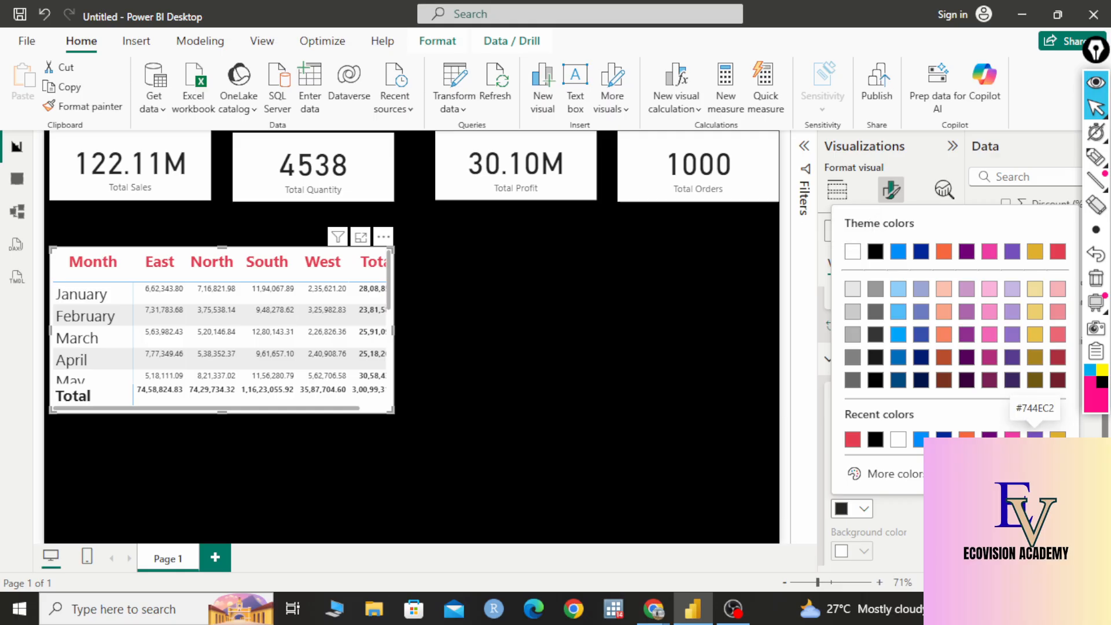
pyautogui.click(1012, 439)
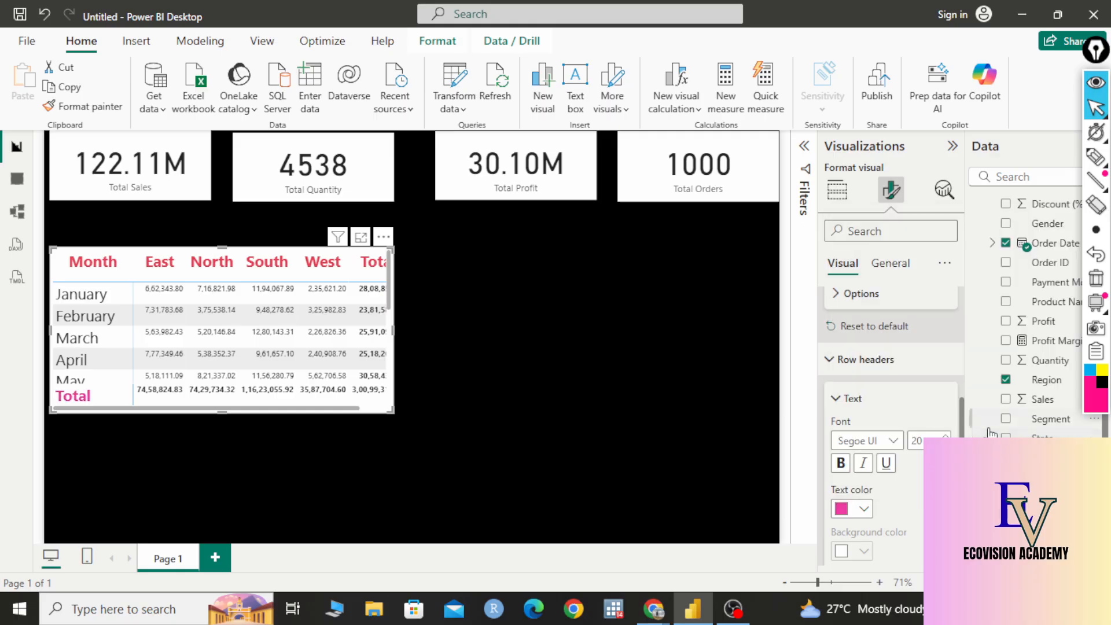
pyautogui.scroll(-2, 912, 449)
pyautogui.scroll(4, 902, 463)
pyautogui.scroll(-1, 871, 521)
pyautogui.click(841, 463)
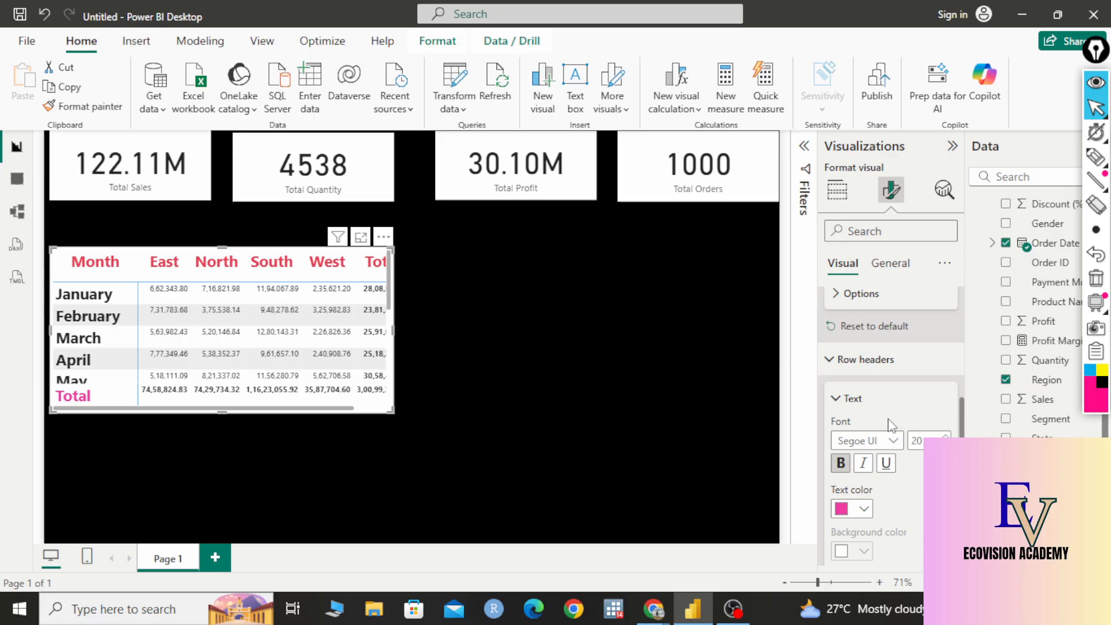
pyautogui.moveTo(220, 413); pyautogui.dragTo(221, 453)
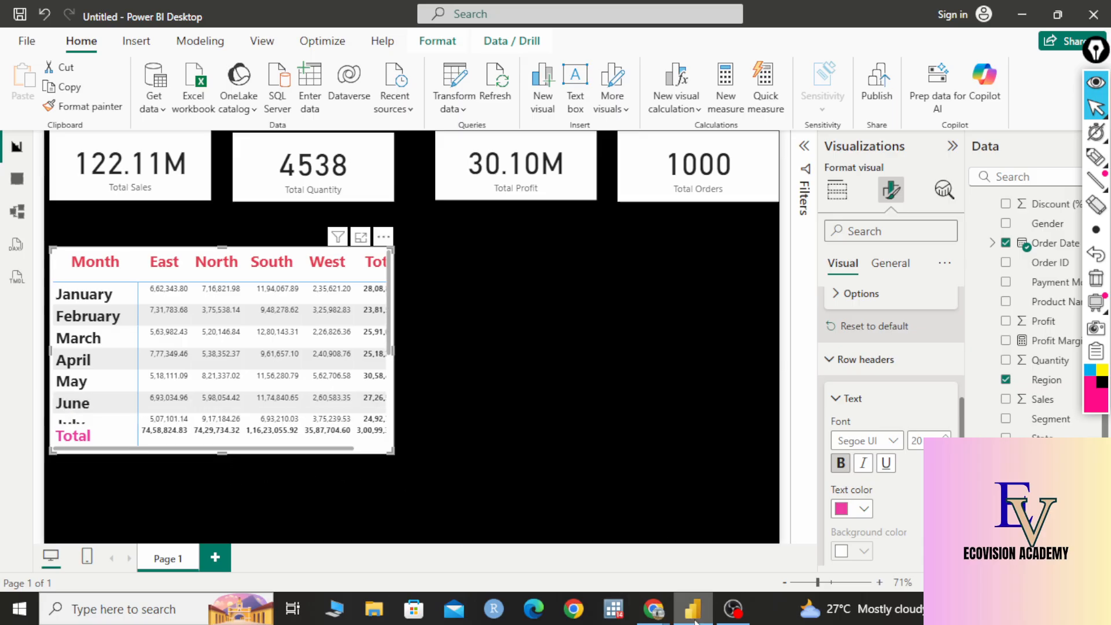
# - Switch to the Google Meet call, admit the waiting guest, and return to Power BI Desktop
pyautogui.moveTo(654, 609)
pyautogui.click(592, 540)
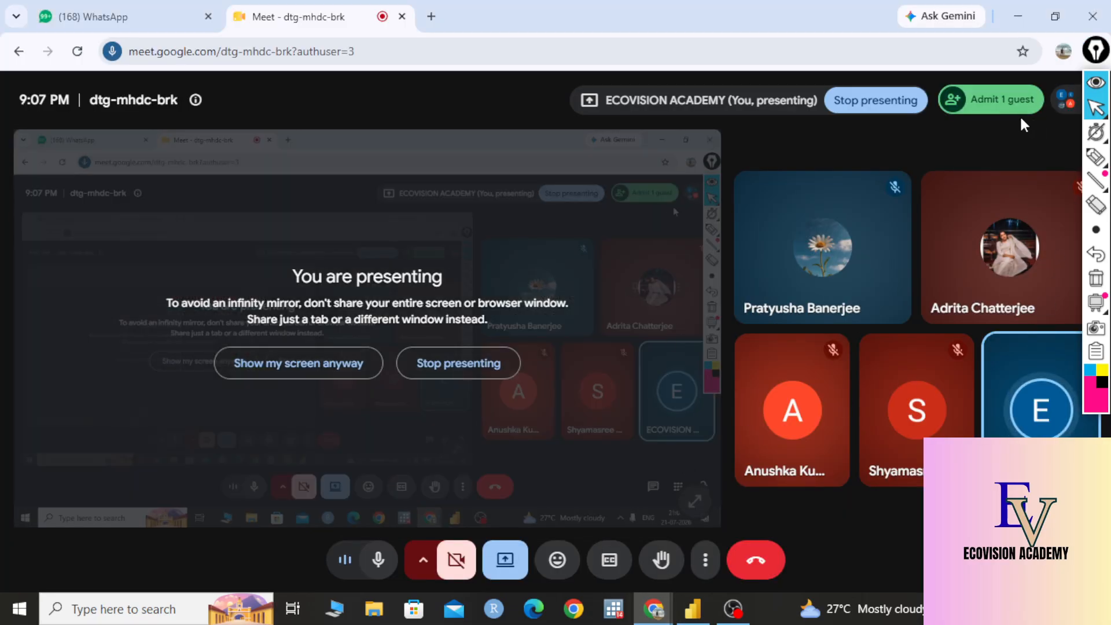
pyautogui.click(1001, 111)
pyautogui.click(911, 291)
pyautogui.click(1011, 382)
pyautogui.click(692, 609)
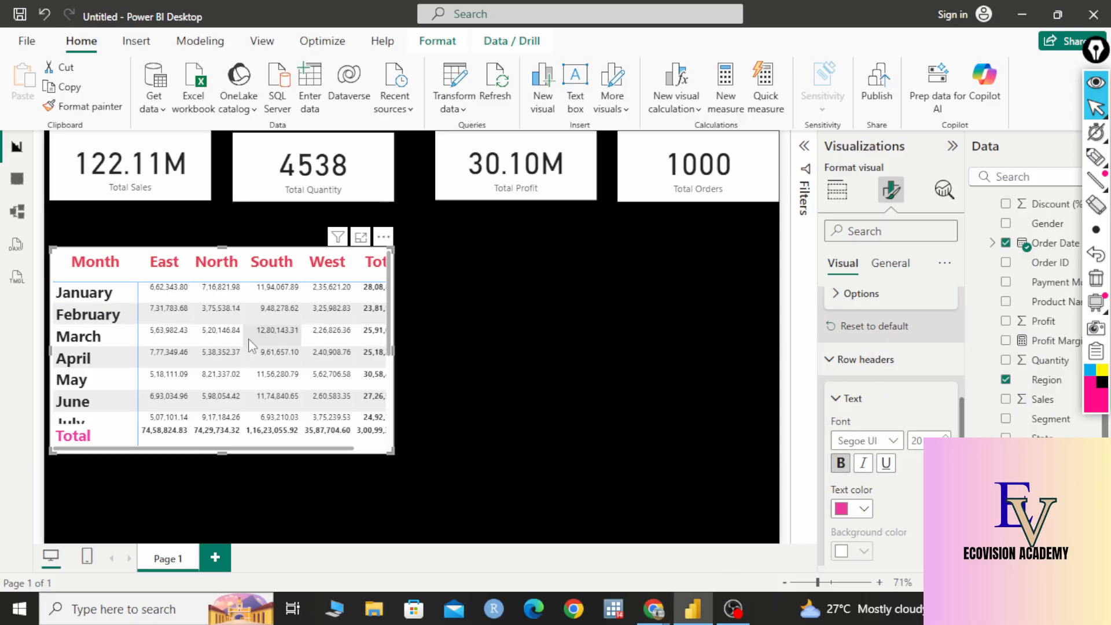
# - Center the alignment of the matrix's row headers
pyautogui.scroll(-3, 252, 342)
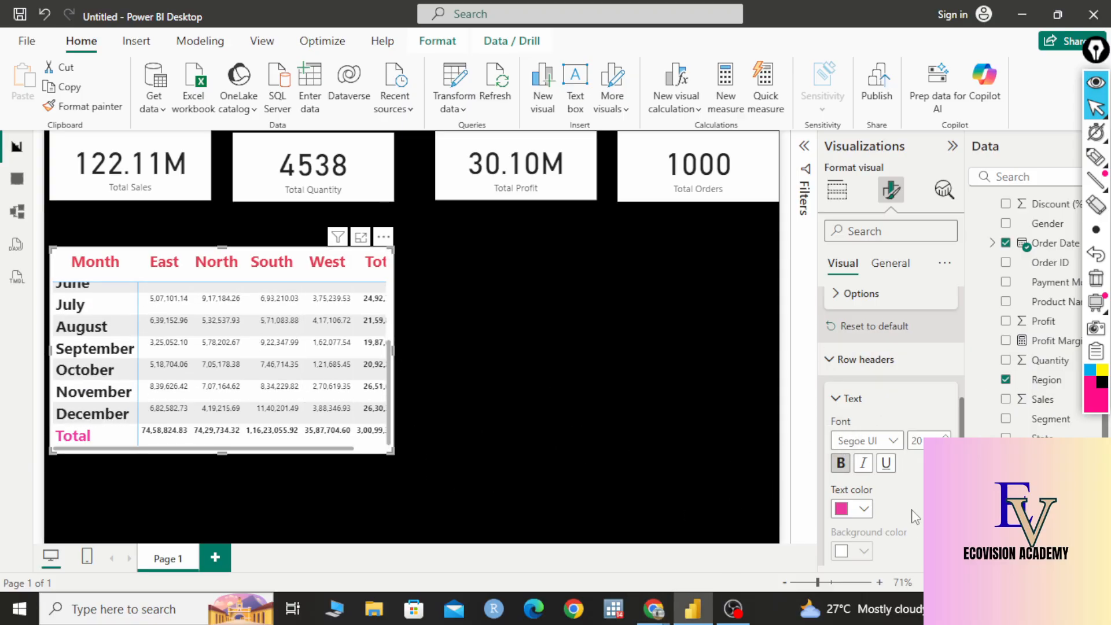
pyautogui.scroll(-3, 913, 517)
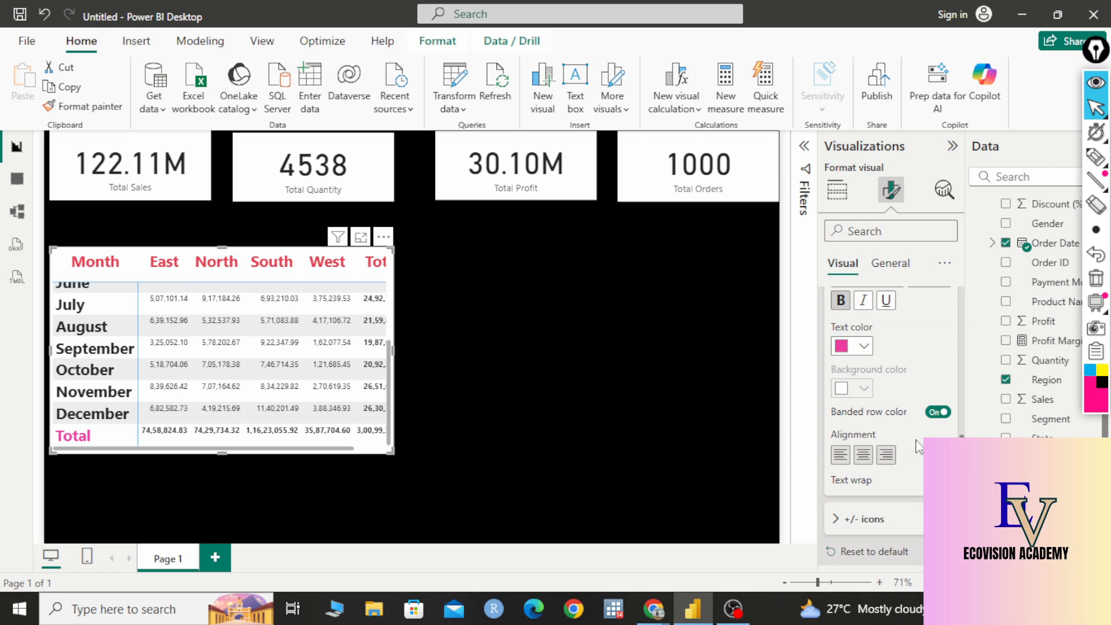
pyautogui.scroll(-2, 879, 386)
pyautogui.click(862, 375)
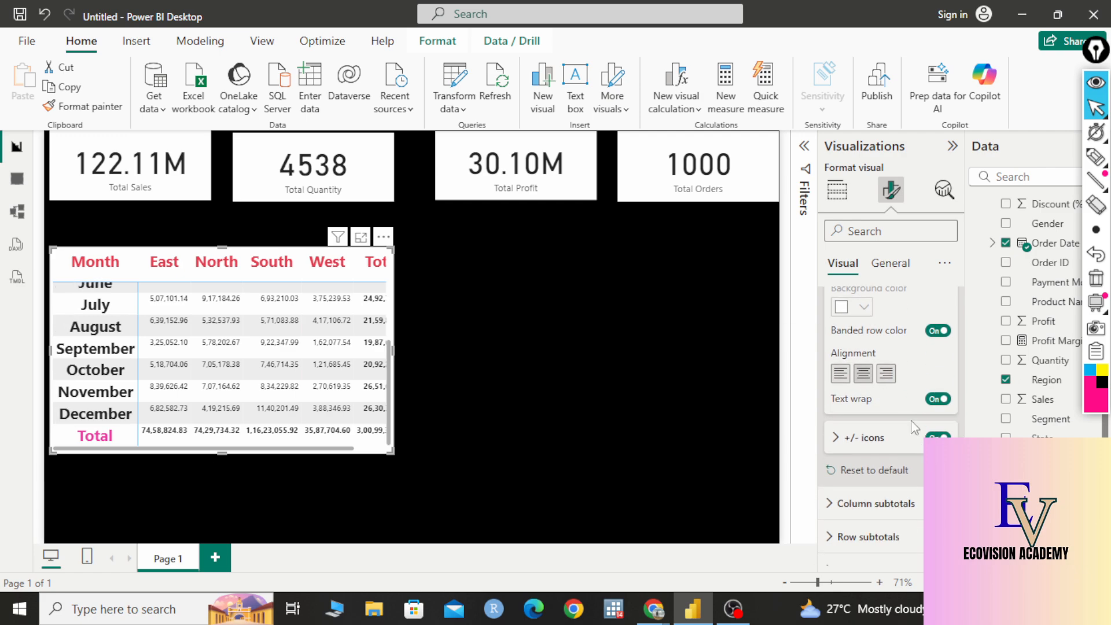
# - Set the text color of the matrix's row headers to red
pyautogui.scroll(-2, 911, 476)
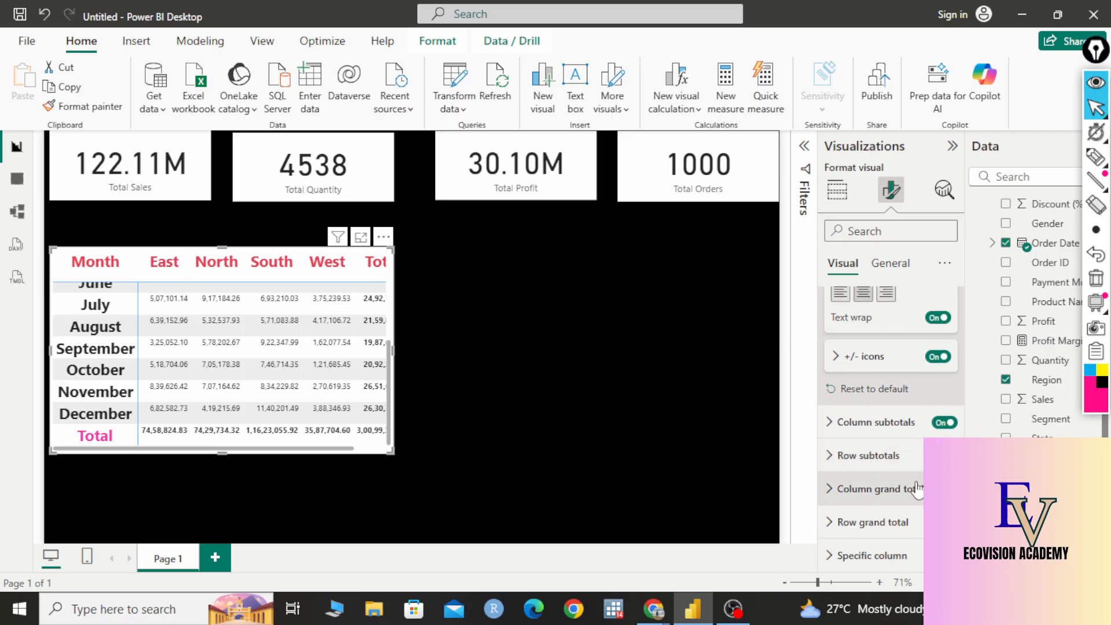
pyautogui.scroll(-2, 905, 492)
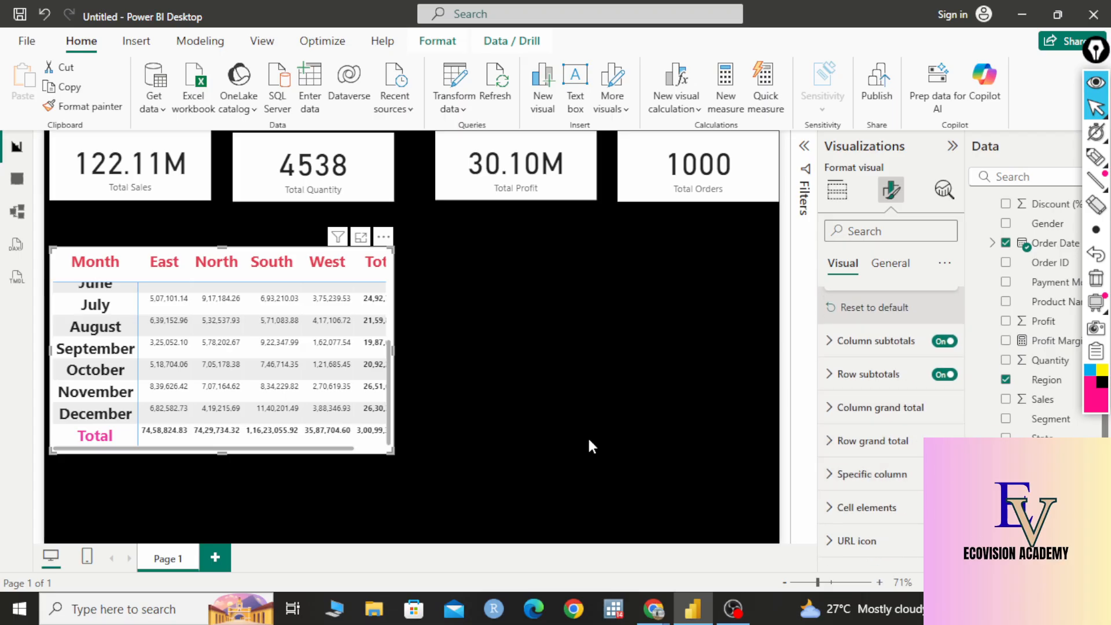
pyautogui.scroll(3, 248, 356)
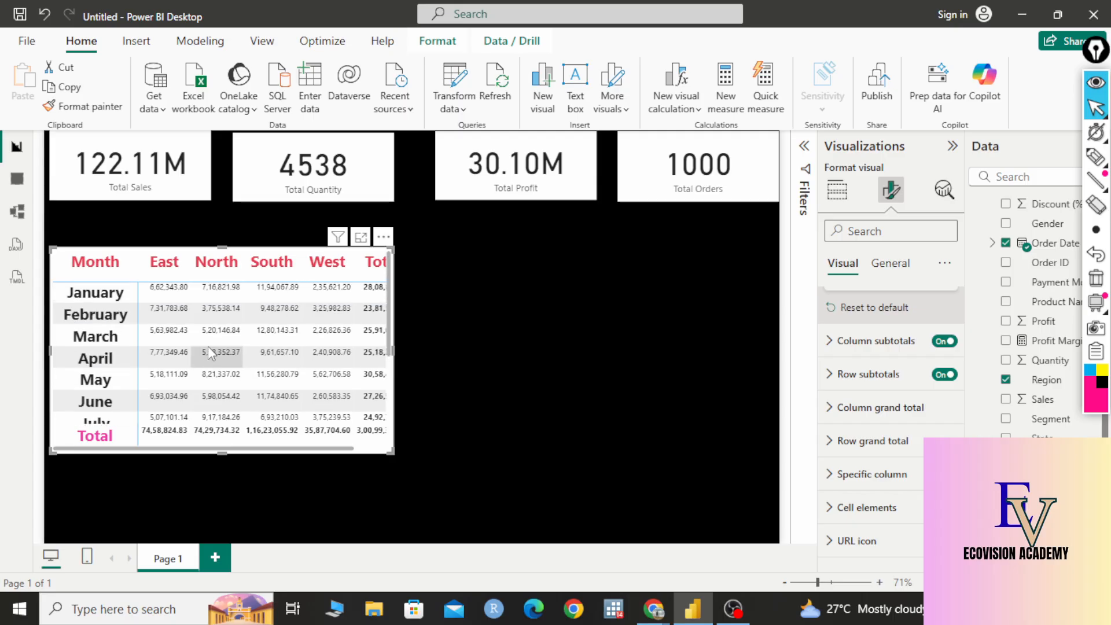
pyautogui.click(98, 441)
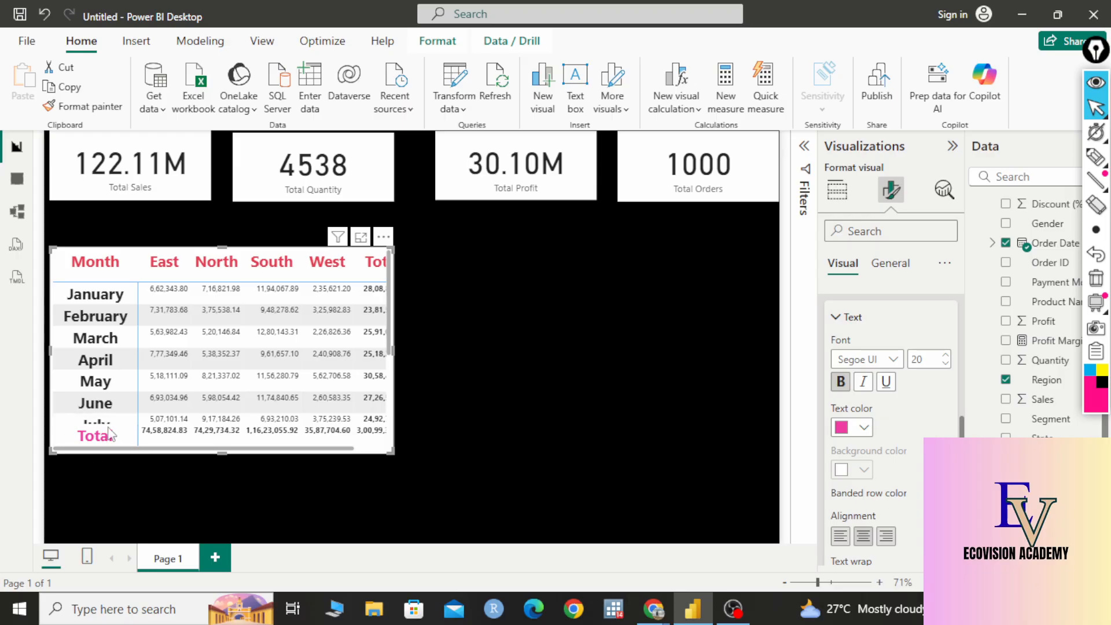
pyautogui.scroll(-3, 890, 373)
pyautogui.scroll(-2, 892, 451)
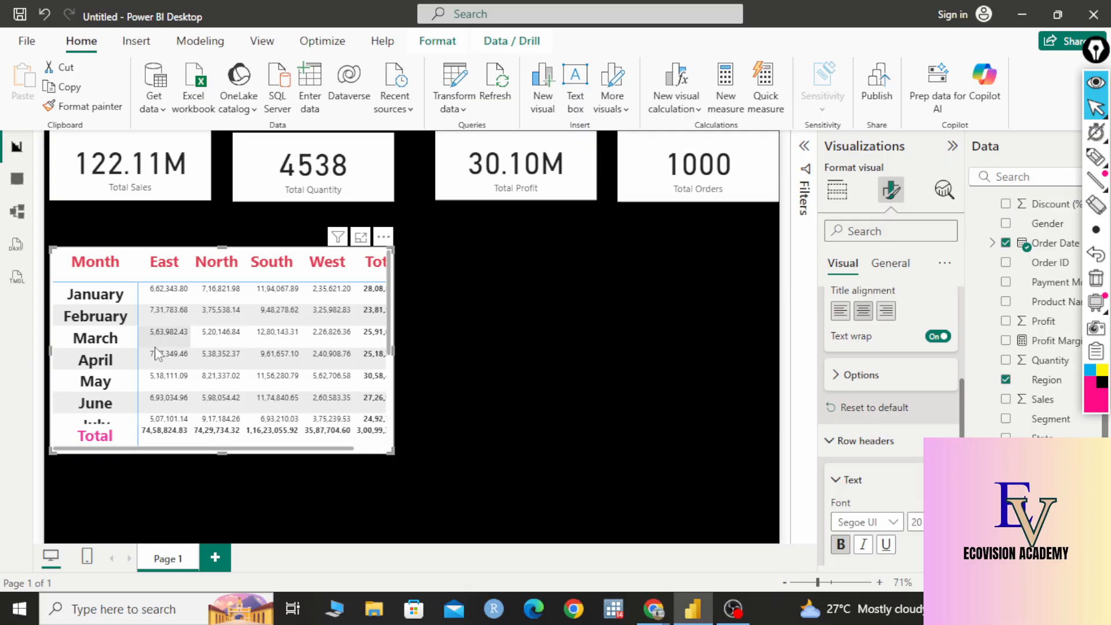
pyautogui.scroll(-3, 891, 440)
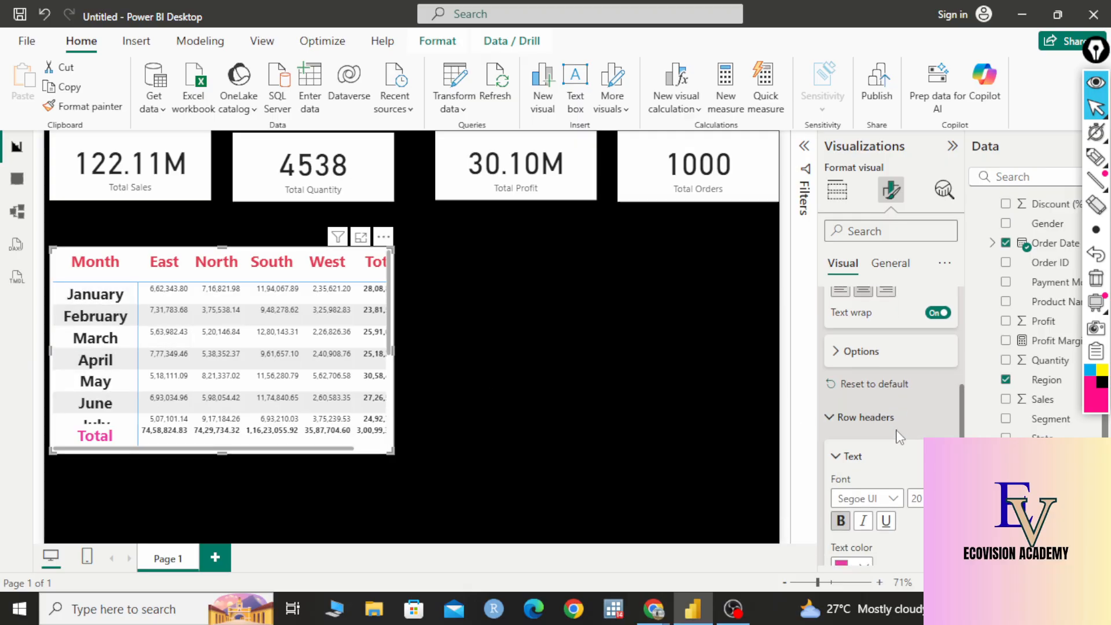
pyautogui.click(860, 428)
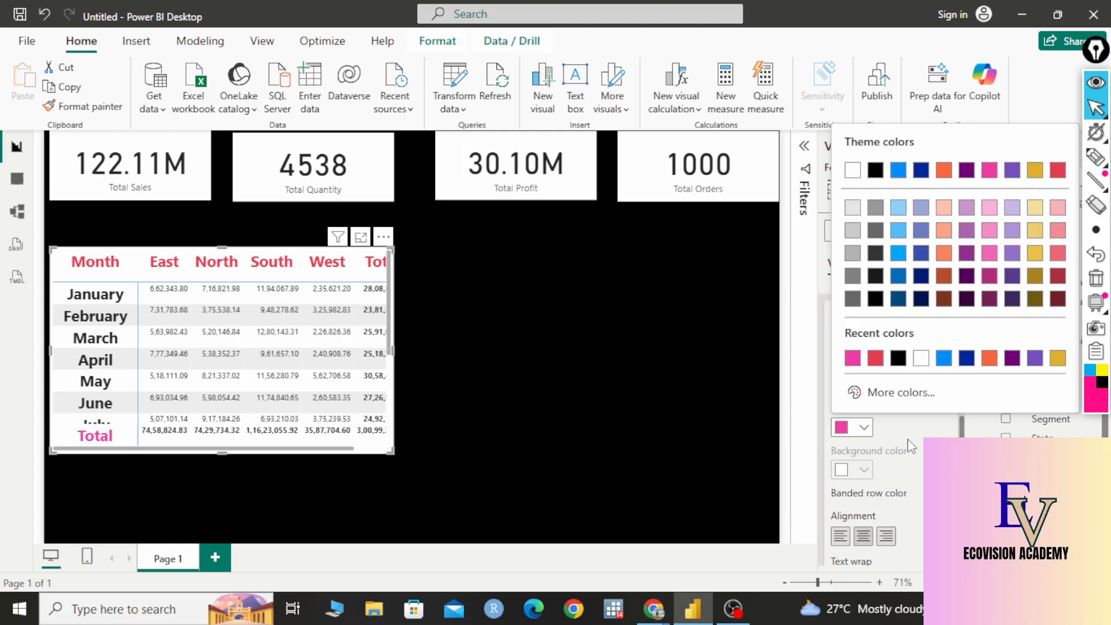
pyautogui.click(876, 359)
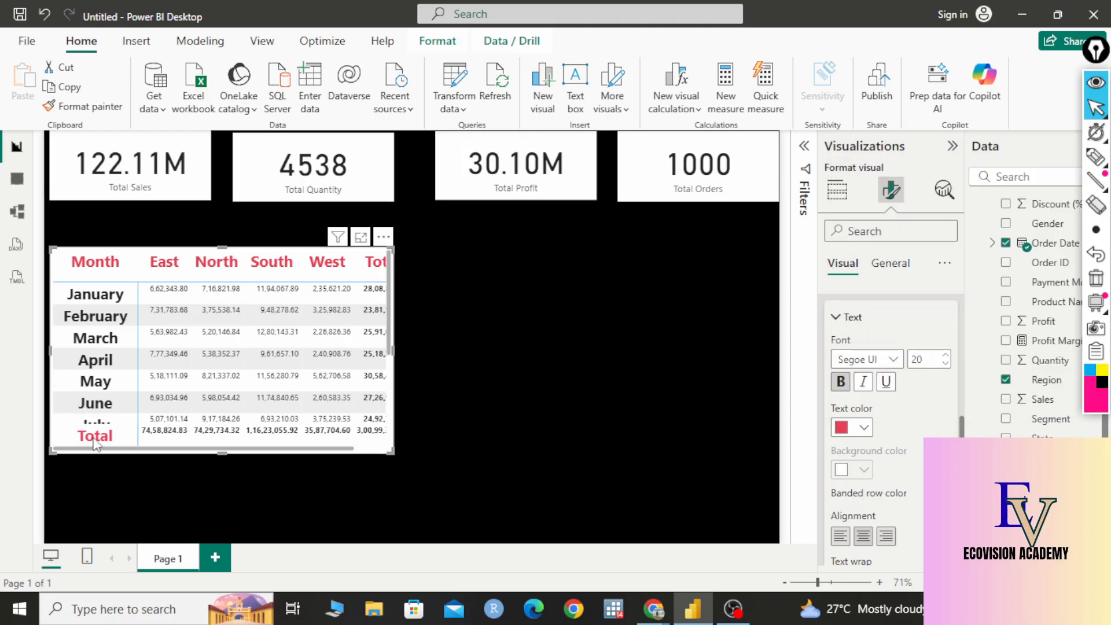
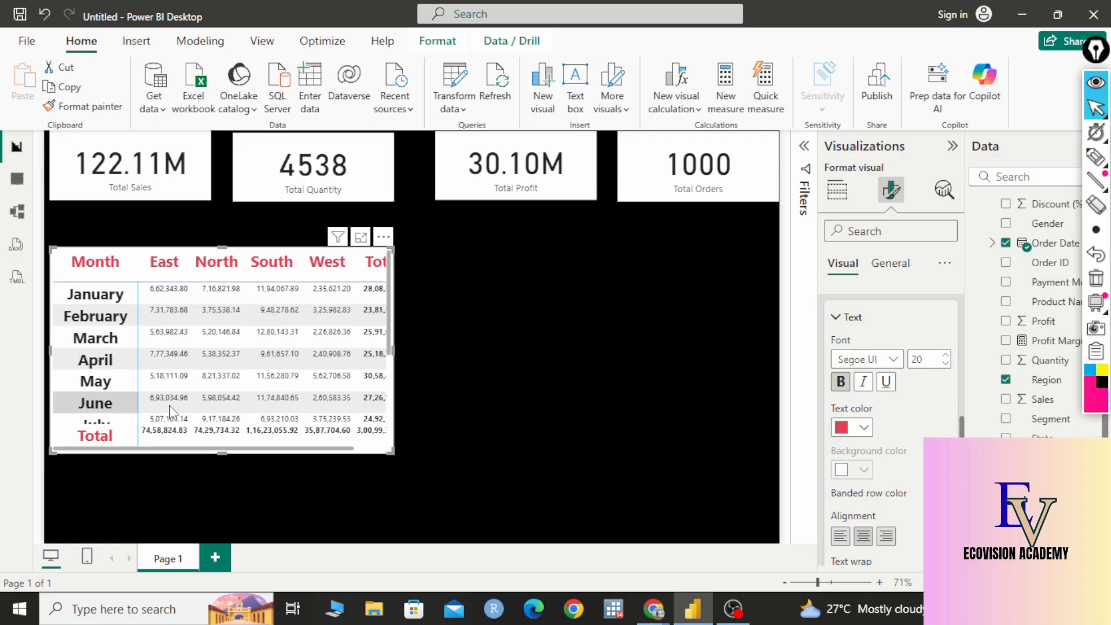
# - Try left alignment on the matrix's row headers and restore the center alignment
pyautogui.scroll(-3, 907, 425)
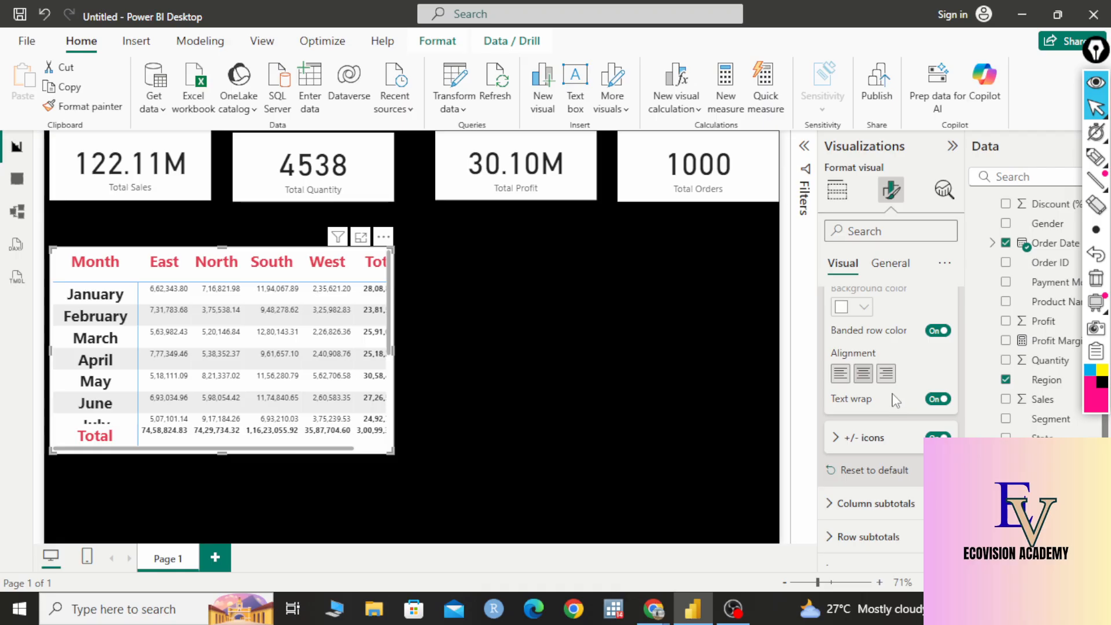
pyautogui.click(840, 373)
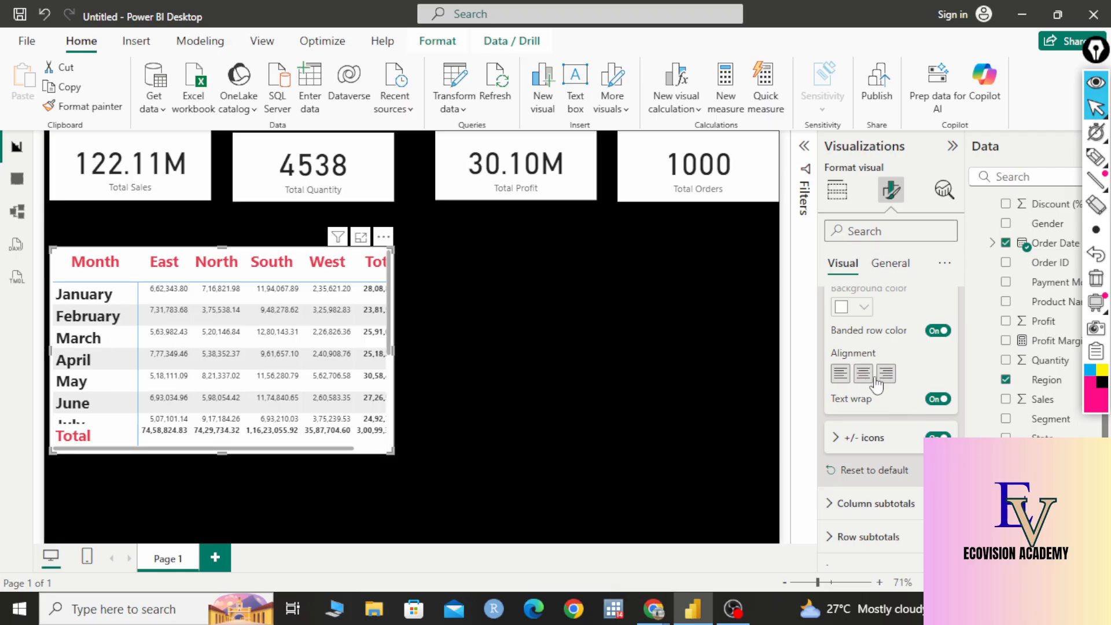
pyautogui.scroll(4, 911, 405)
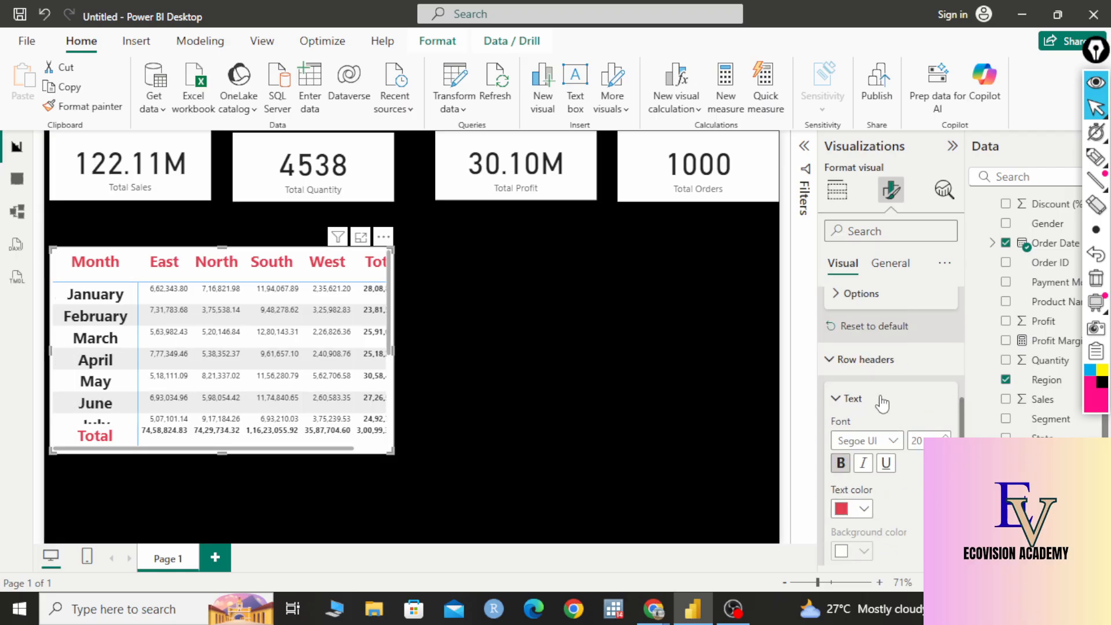
pyautogui.click(869, 400)
pyautogui.click(877, 400)
pyautogui.click(883, 400)
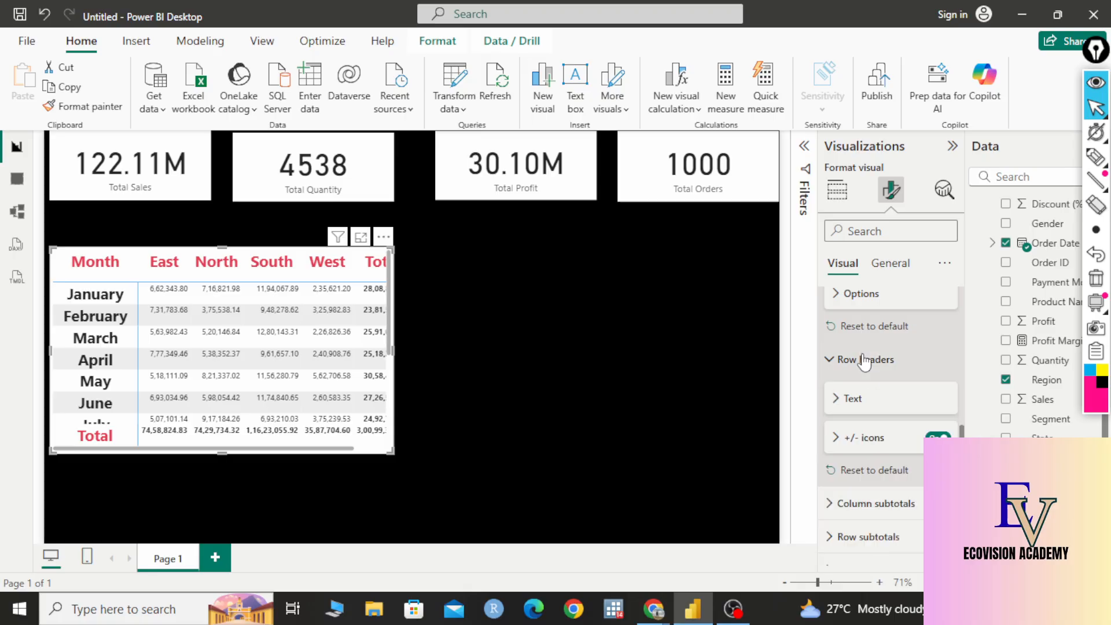
pyautogui.click(864, 361)
pyautogui.click(873, 362)
pyautogui.click(845, 398)
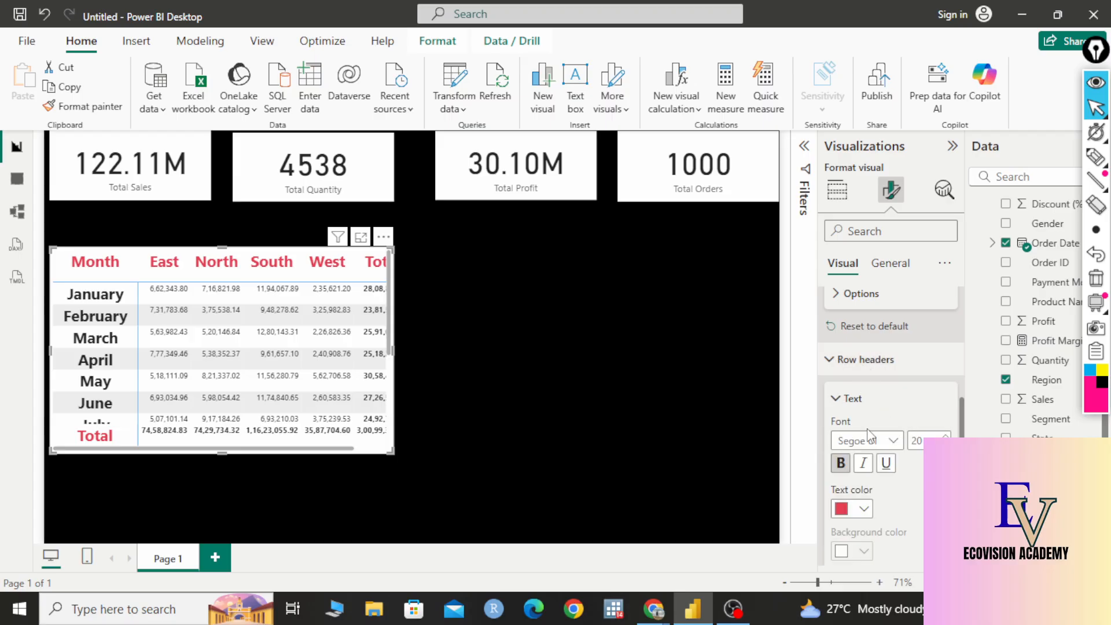
pyautogui.scroll(-2, 891, 441)
pyautogui.scroll(-2, 890, 442)
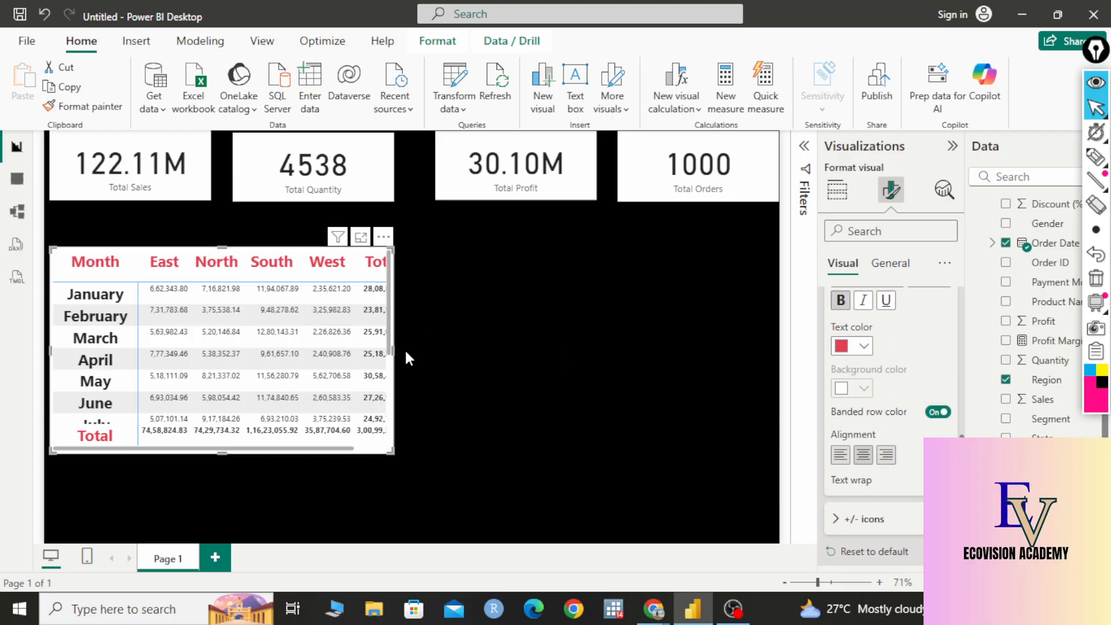
# - Enlarge the matrix in both directions to fit the Total column and give it a light yellow background
pyautogui.moveTo(387, 450); pyautogui.dragTo(523, 500)
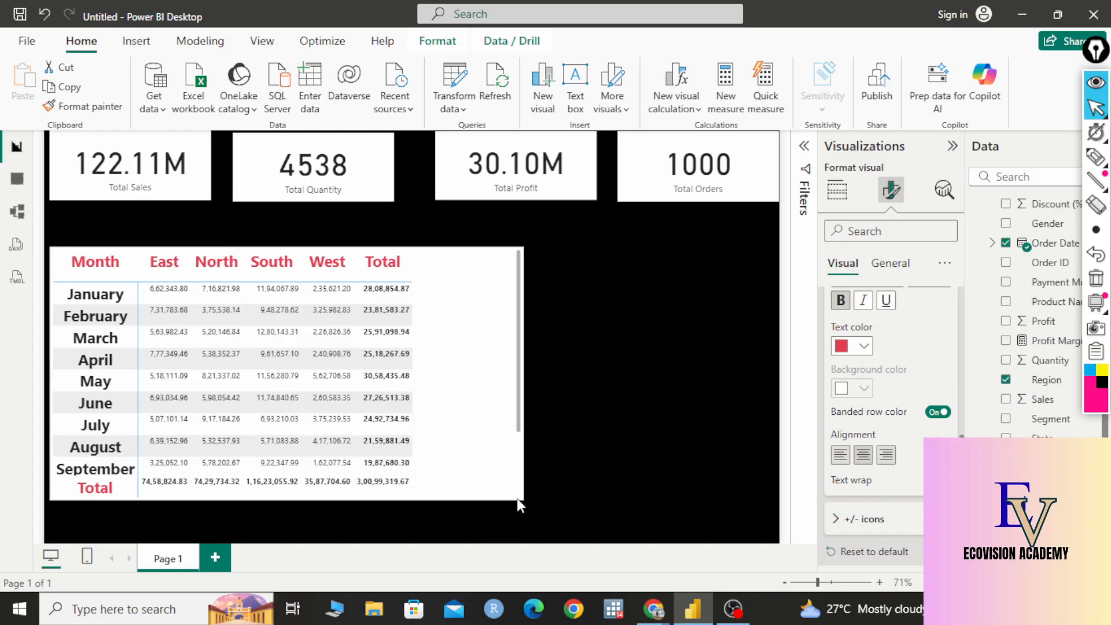
pyautogui.click(891, 263)
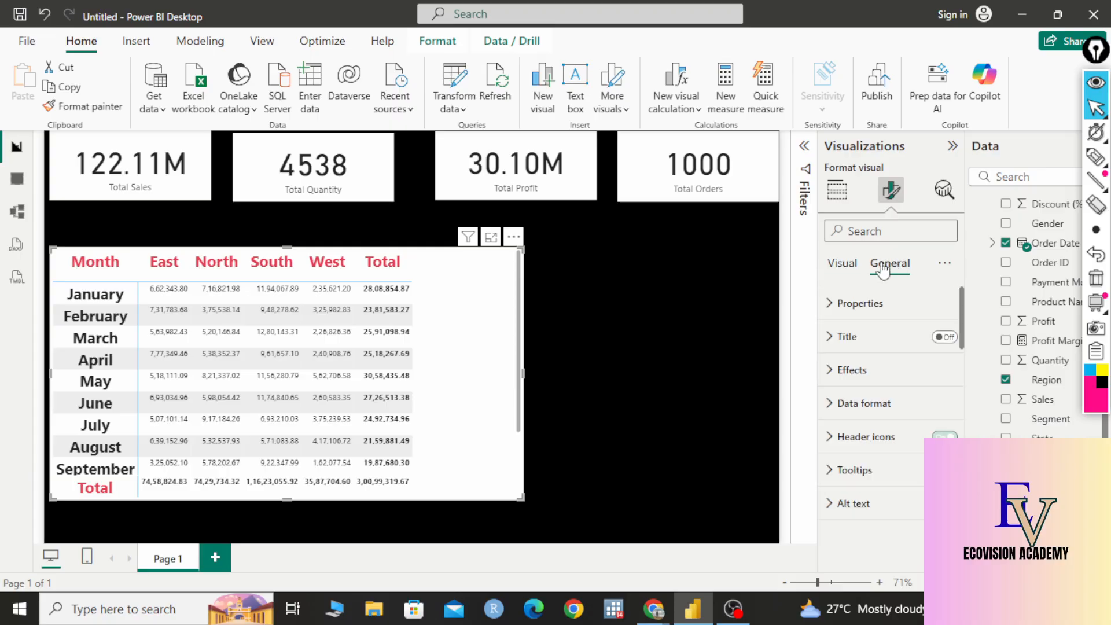
pyautogui.click(833, 373)
pyautogui.click(871, 454)
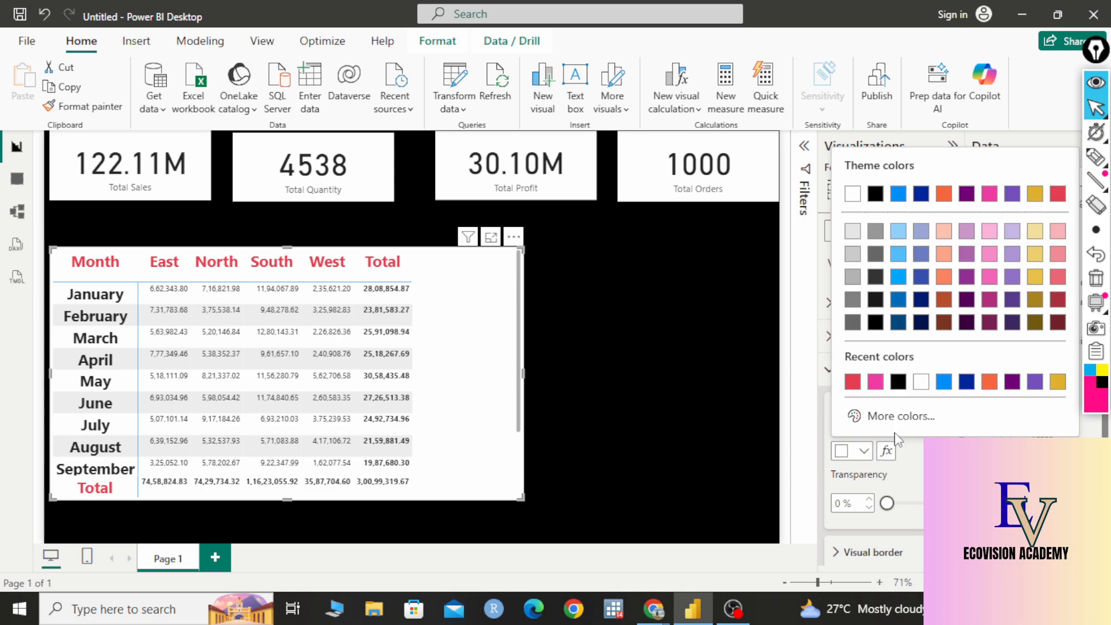
pyautogui.click(1040, 231)
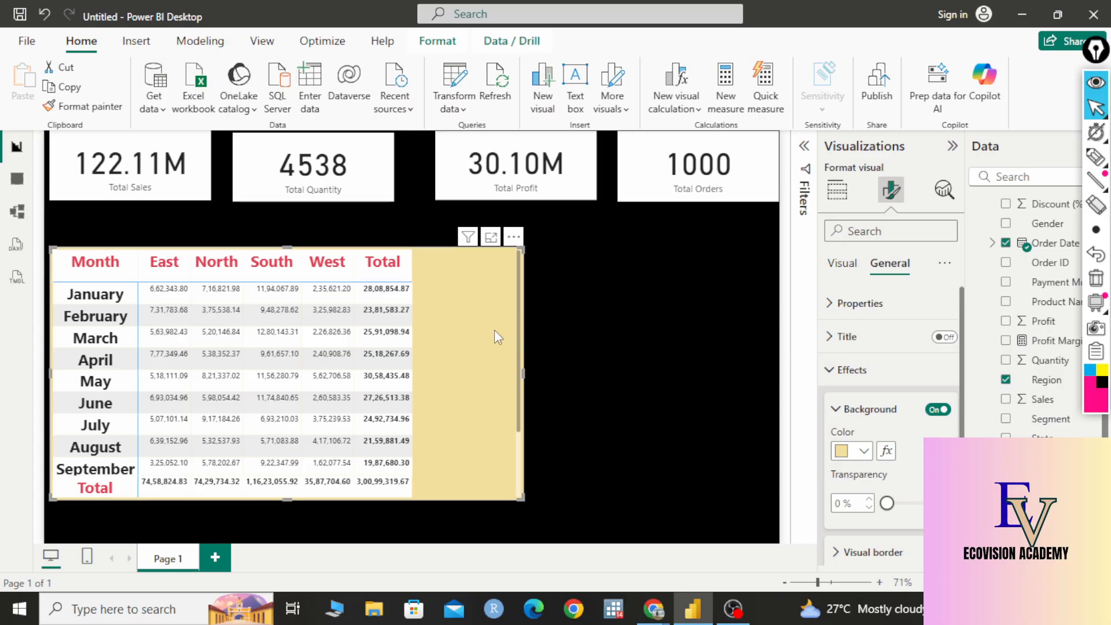
# - Move the matrix toward the middle of the page and resize it to about 643 wide and 562 high
pyautogui.moveTo(520, 496); pyautogui.dragTo(481, 521)
pyautogui.moveTo(463, 324); pyautogui.dragTo(548, 298)
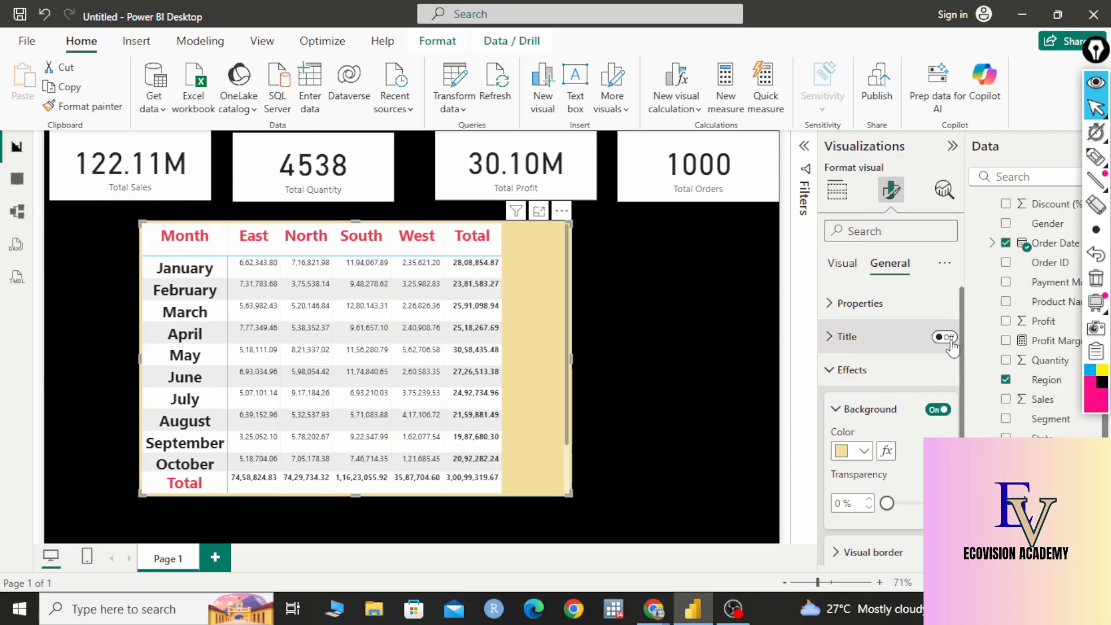
pyautogui.click(870, 318)
pyautogui.scroll(-2, 891, 359)
pyautogui.scroll(-2, 539, 412)
pyautogui.scroll(2, 557, 395)
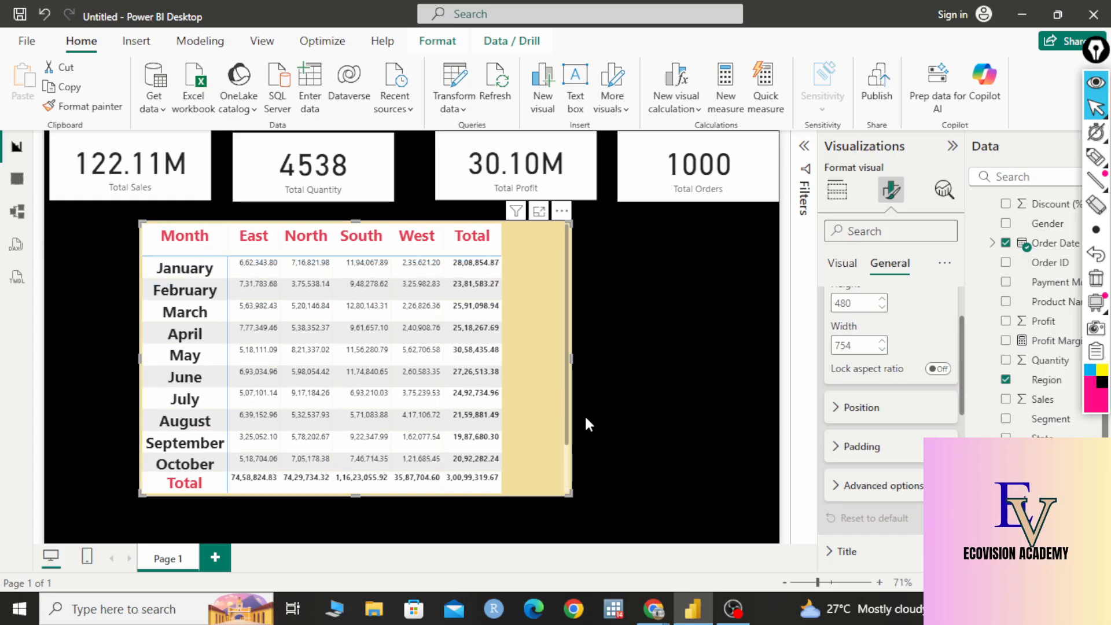
pyautogui.moveTo(572, 360); pyautogui.dragTo(508, 364)
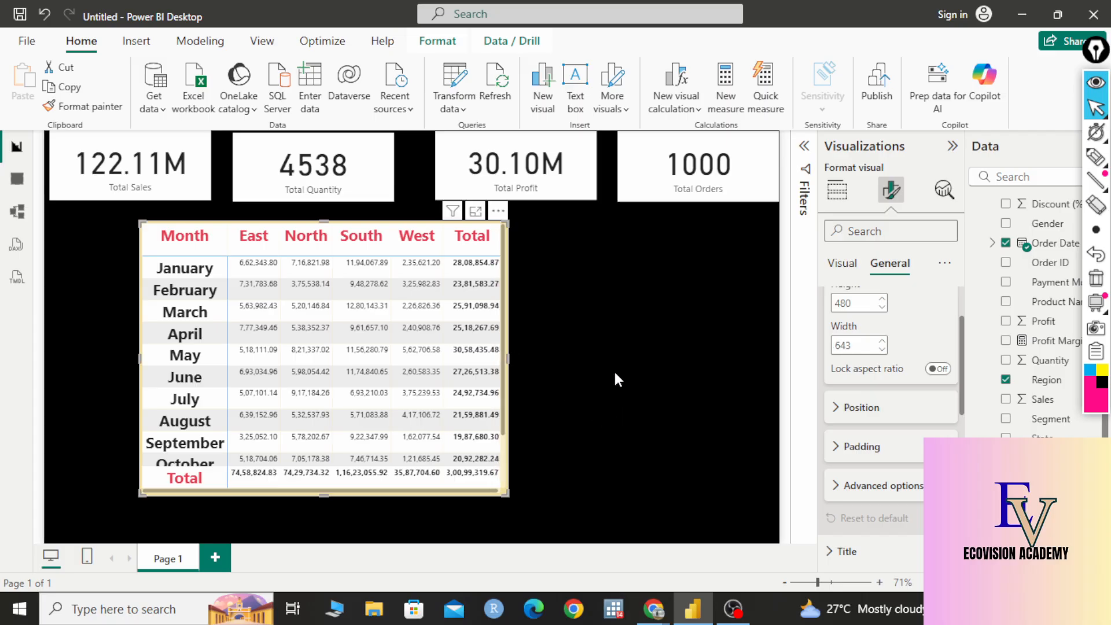
pyautogui.moveTo(317, 492); pyautogui.dragTo(335, 542)
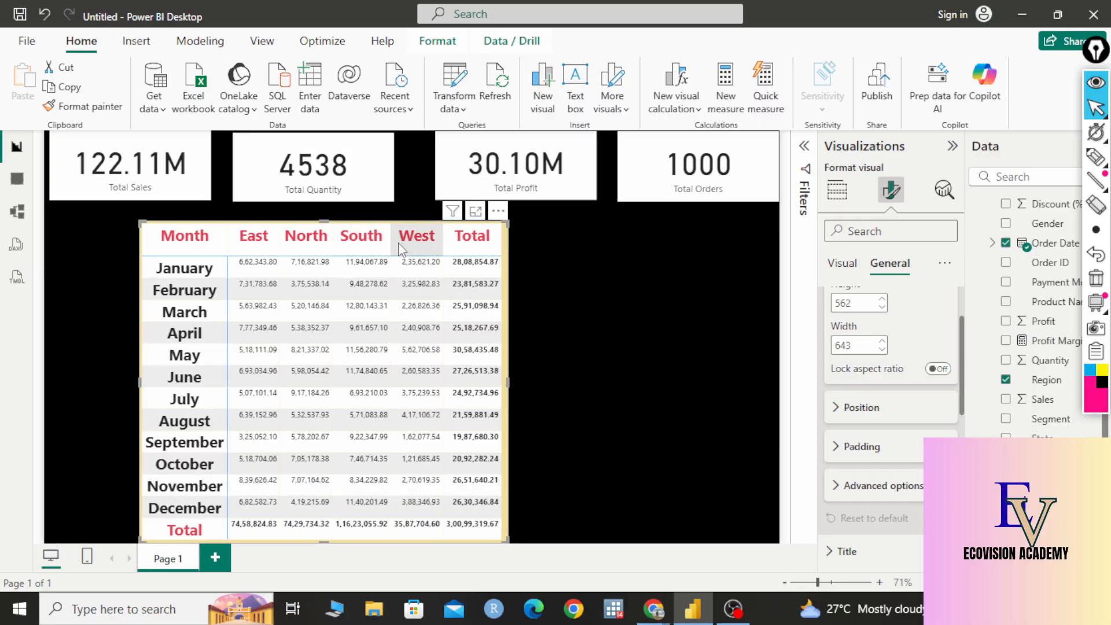
# - Move the matrix up toward the page's center and enlarge it to about 708 wide and 610 high
pyautogui.moveTo(380, 319); pyautogui.dragTo(452, 258)
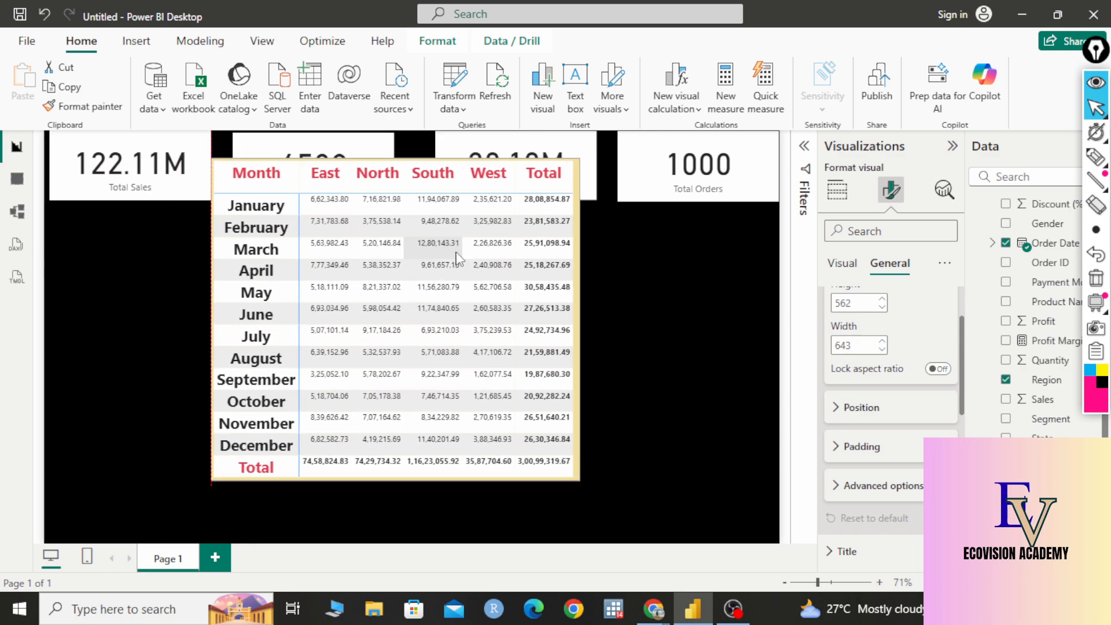
pyautogui.click(454, 254)
pyautogui.moveTo(577, 474); pyautogui.dragTo(617, 505)
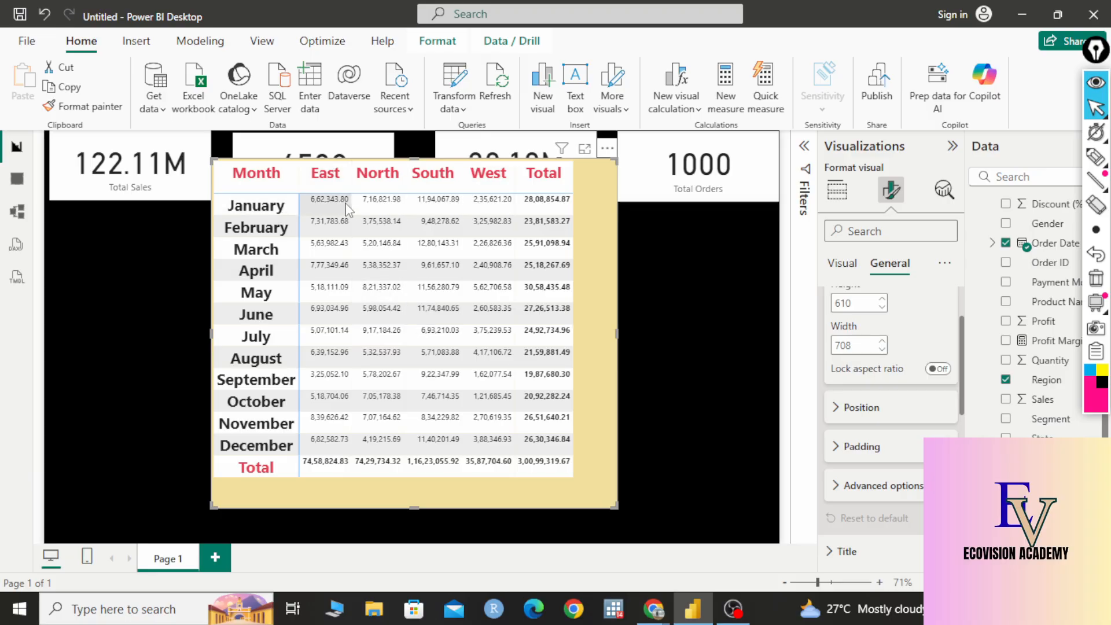
# - Open the matrix's layout and style presets and its grid formatting settings
pyautogui.scroll(2, 853, 279)
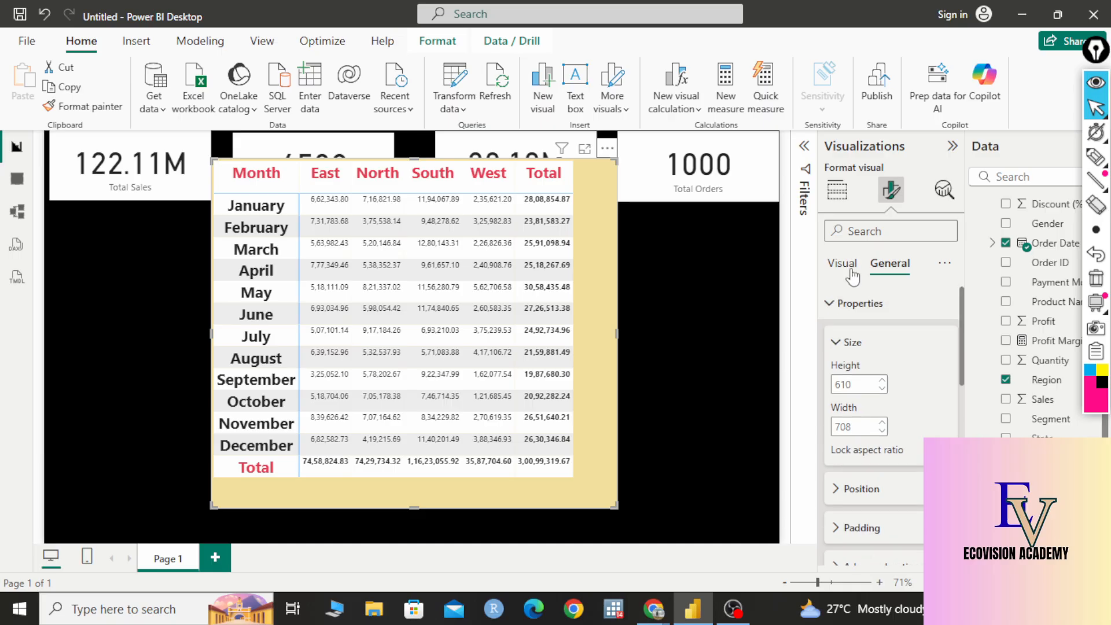
pyautogui.click(851, 271)
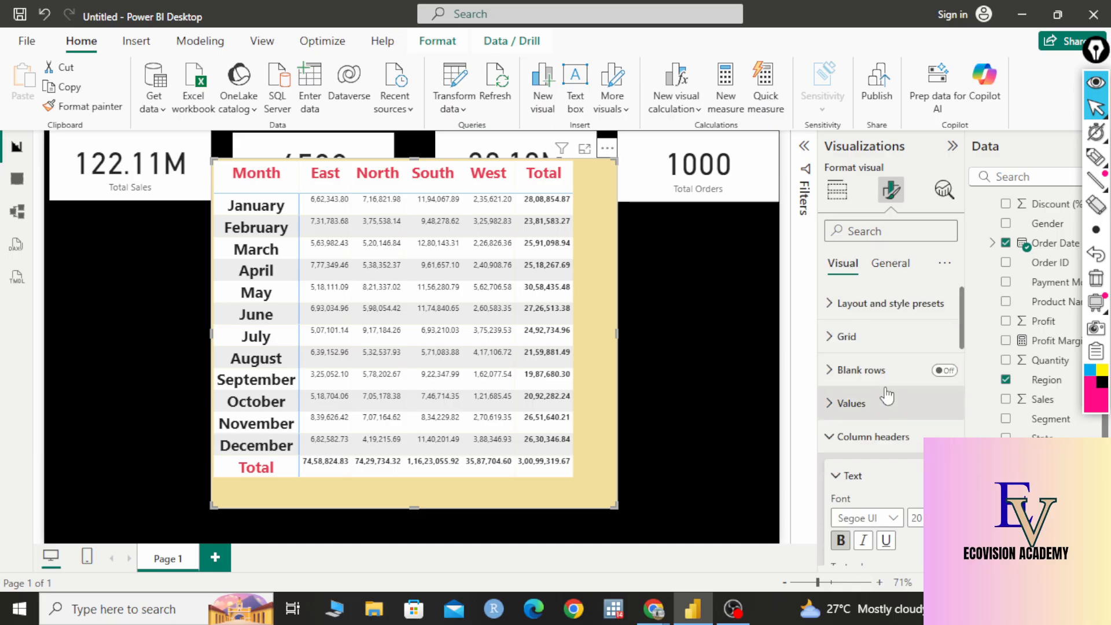
pyautogui.click(871, 312)
pyautogui.scroll(-2, 925, 419)
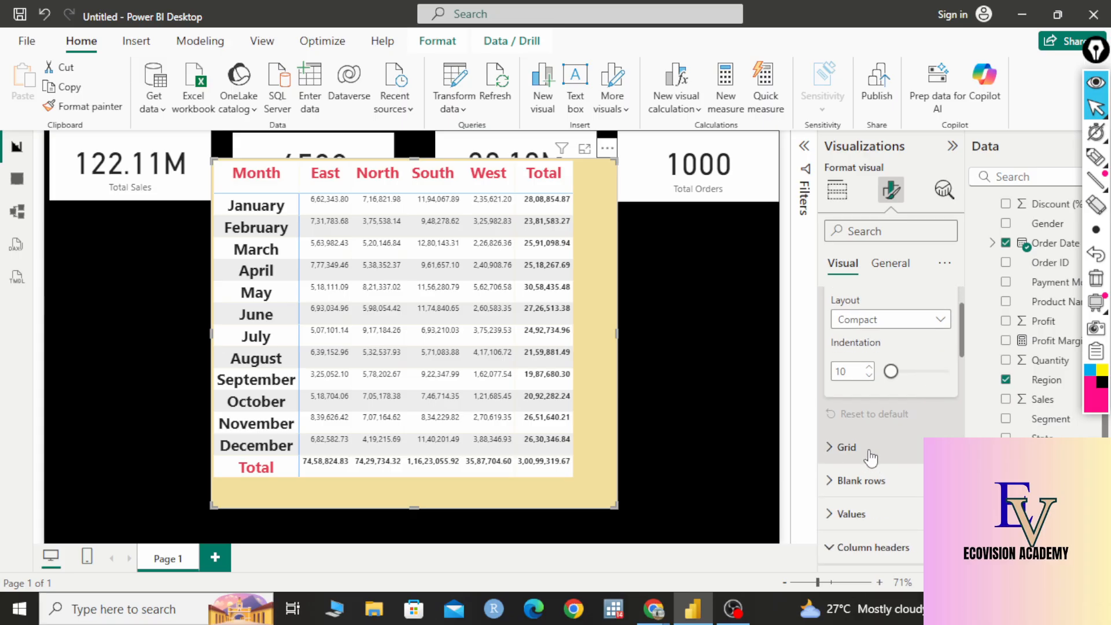
pyautogui.click(903, 447)
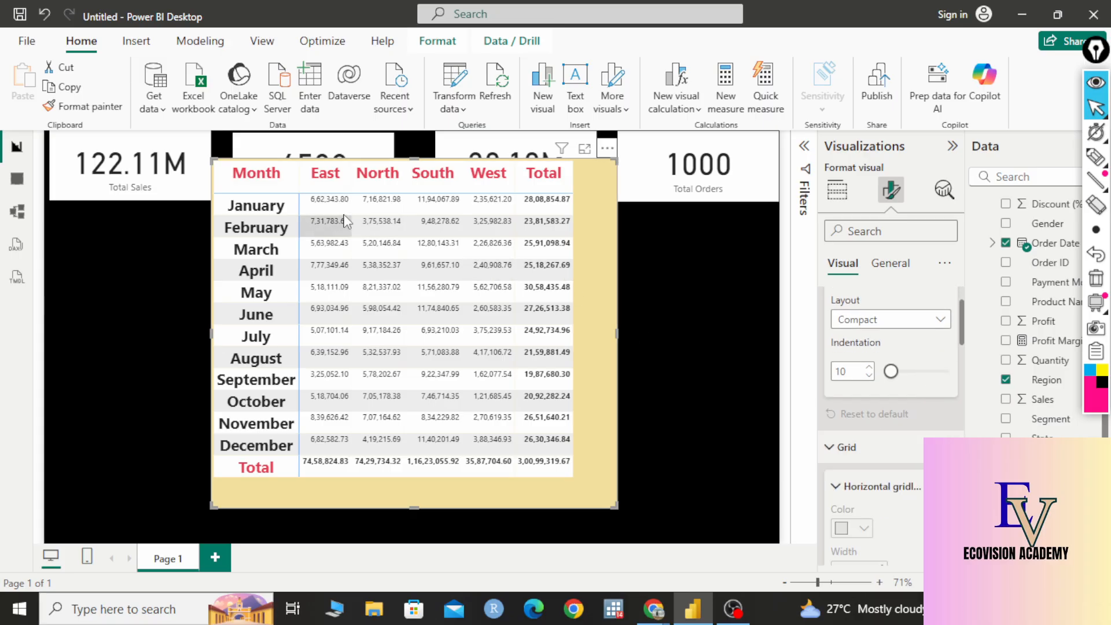
# - Mark vertical and horizontal lines over the matrix with the annotation pen and clear the drawing
pyautogui.click(1095, 157)
pyautogui.moveTo(355, 191); pyautogui.dragTo(360, 472)
pyautogui.moveTo(412, 191); pyautogui.dragTo(396, 440)
pyautogui.moveTo(400, 399); pyautogui.dragTo(395, 441)
pyautogui.moveTo(481, 191); pyautogui.dragTo(481, 463)
pyautogui.moveTo(526, 200); pyautogui.dragTo(538, 451)
pyautogui.moveTo(248, 242); pyautogui.dragTo(580, 232)
pyautogui.moveTo(287, 285); pyautogui.dragTo(572, 301)
pyautogui.moveTo(298, 347); pyautogui.dragTo(549, 362)
pyautogui.click(1096, 230)
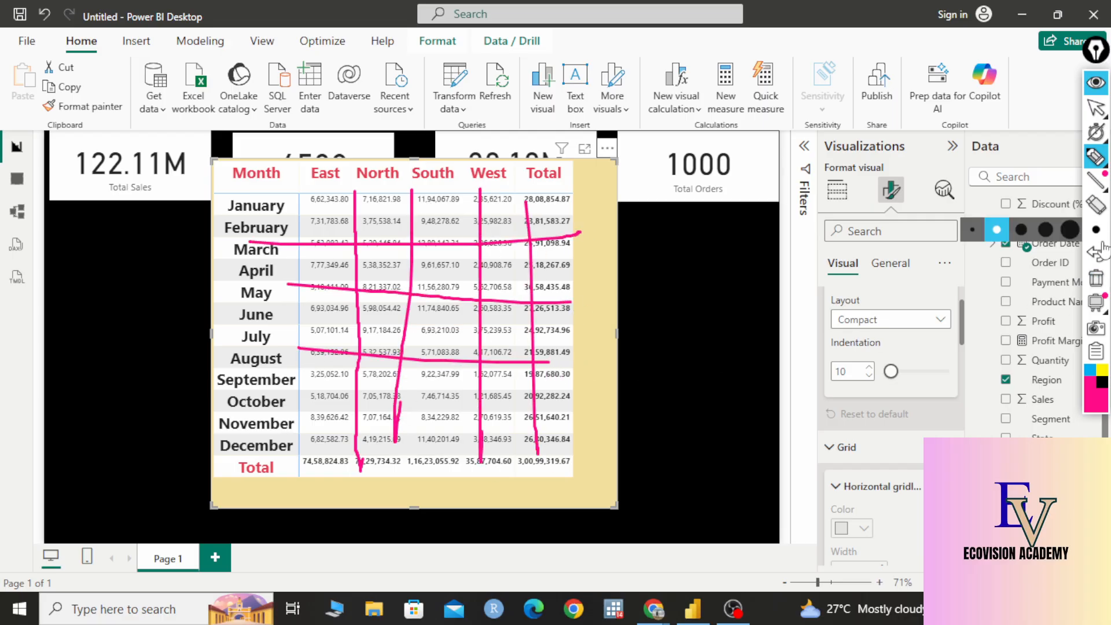
pyautogui.click(1096, 278)
pyautogui.click(1096, 107)
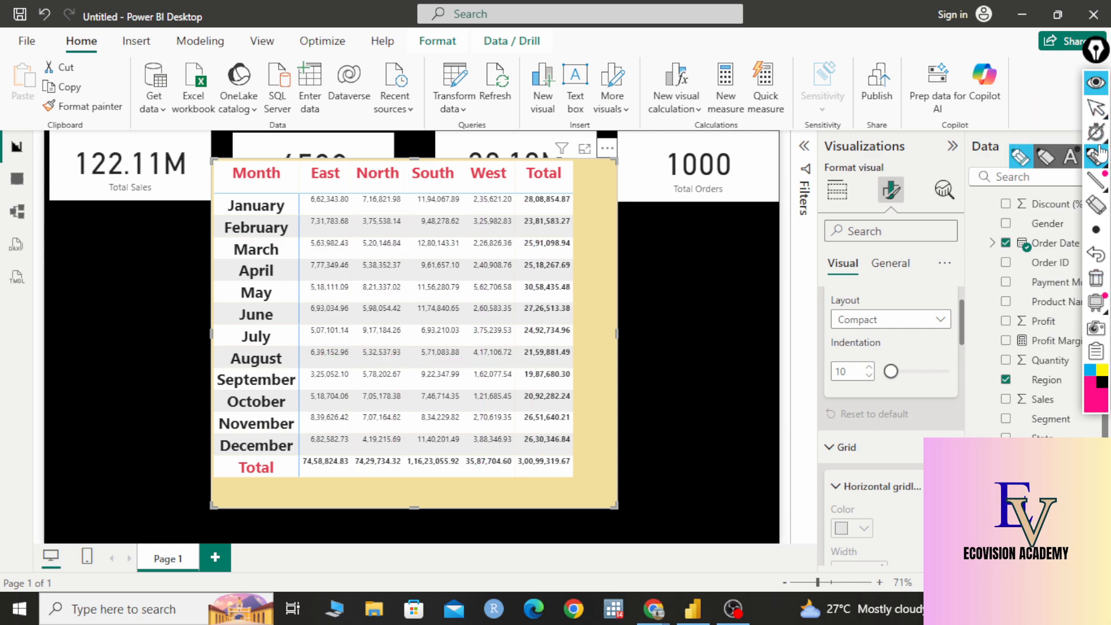
pyautogui.click(1097, 111)
# - Turn on horizontal and vertical gridlines for the matrix
pyautogui.scroll(-1, 901, 366)
pyautogui.click(863, 369)
pyautogui.click(863, 369)
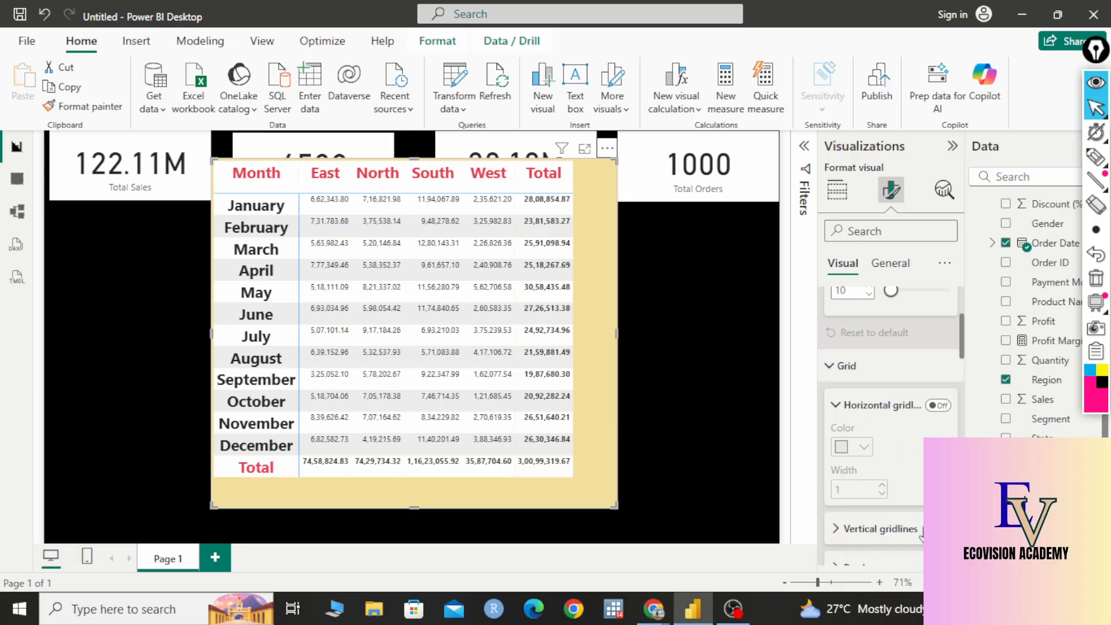
pyautogui.click(940, 407)
pyautogui.click(937, 529)
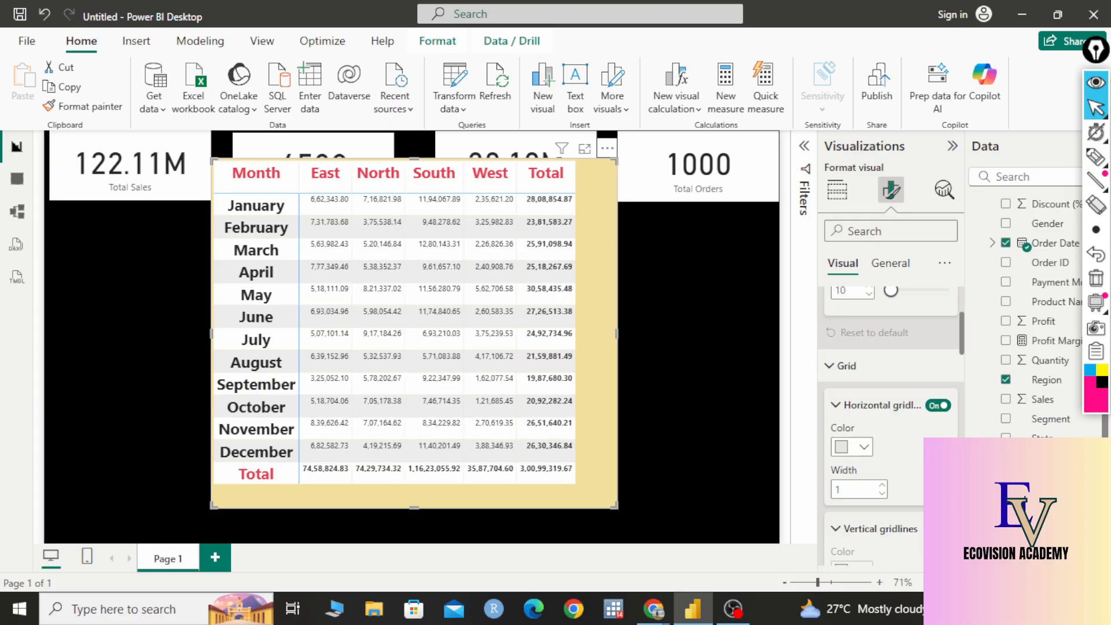
# - Color the matrix's horizontal and vertical gridlines dark blue and set both gridline widths to 4
pyautogui.click(864, 448)
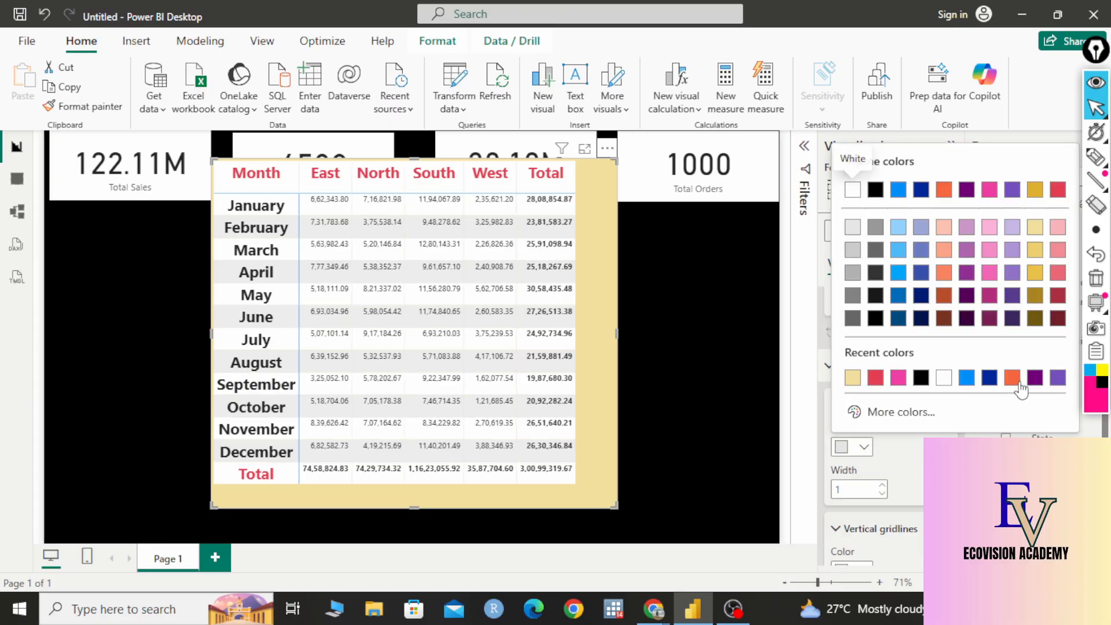
pyautogui.click(988, 381)
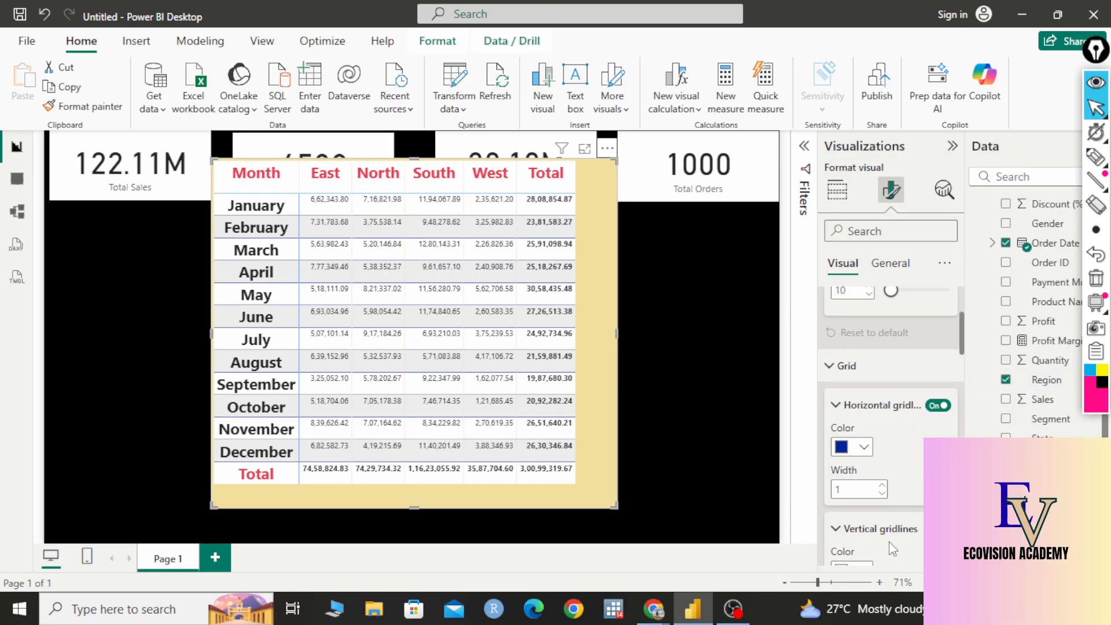
pyautogui.scroll(-2, 886, 533)
pyautogui.click(864, 490)
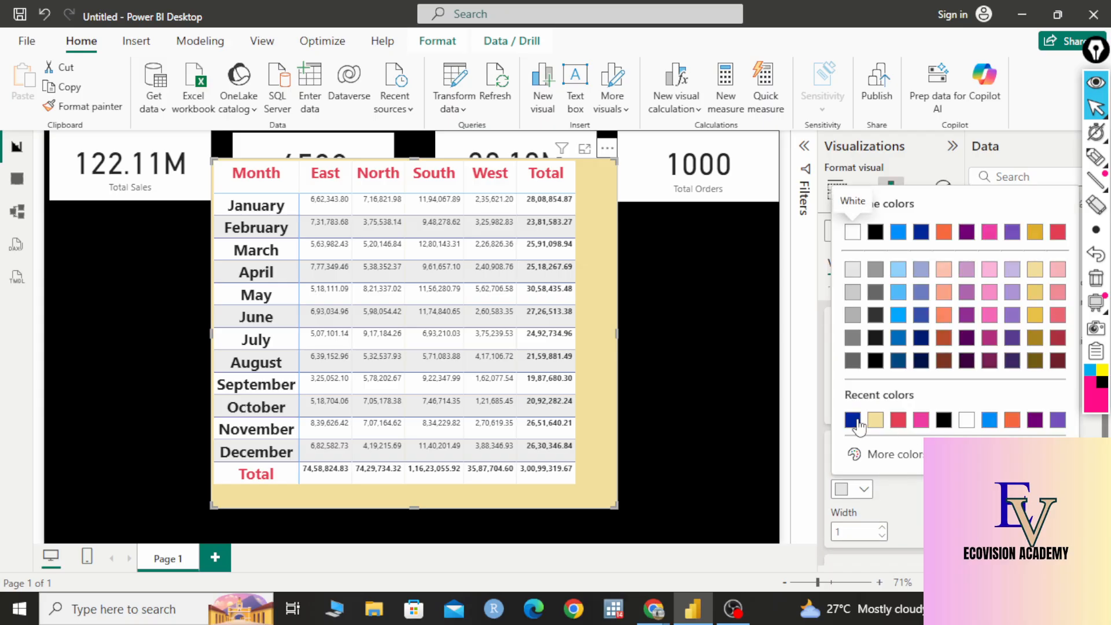
pyautogui.click(854, 421)
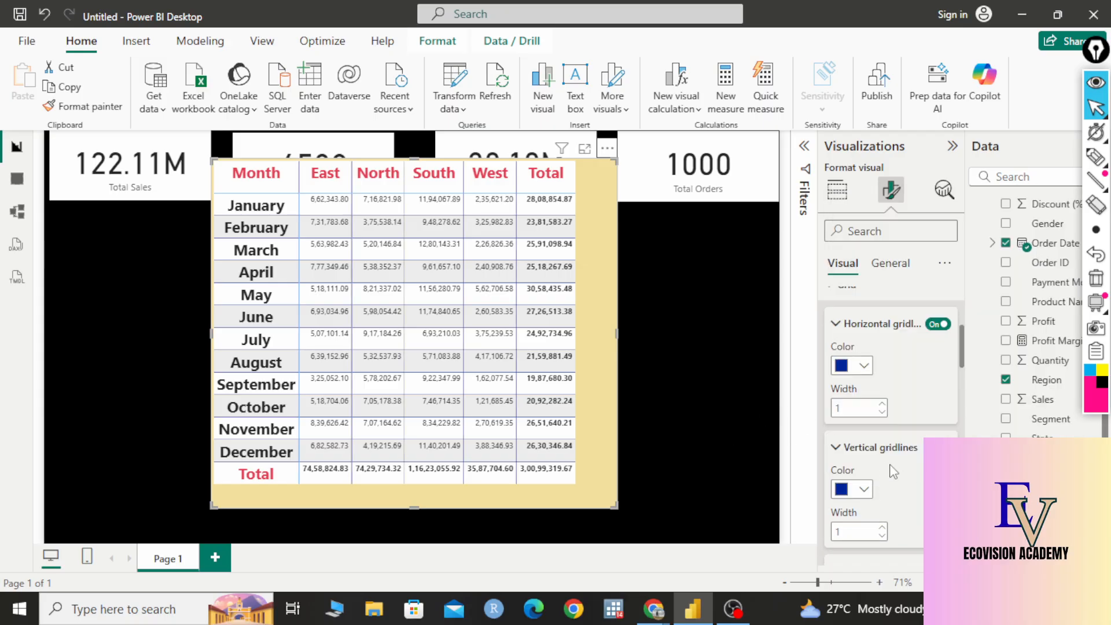
pyautogui.click(883, 405)
pyautogui.click(883, 404)
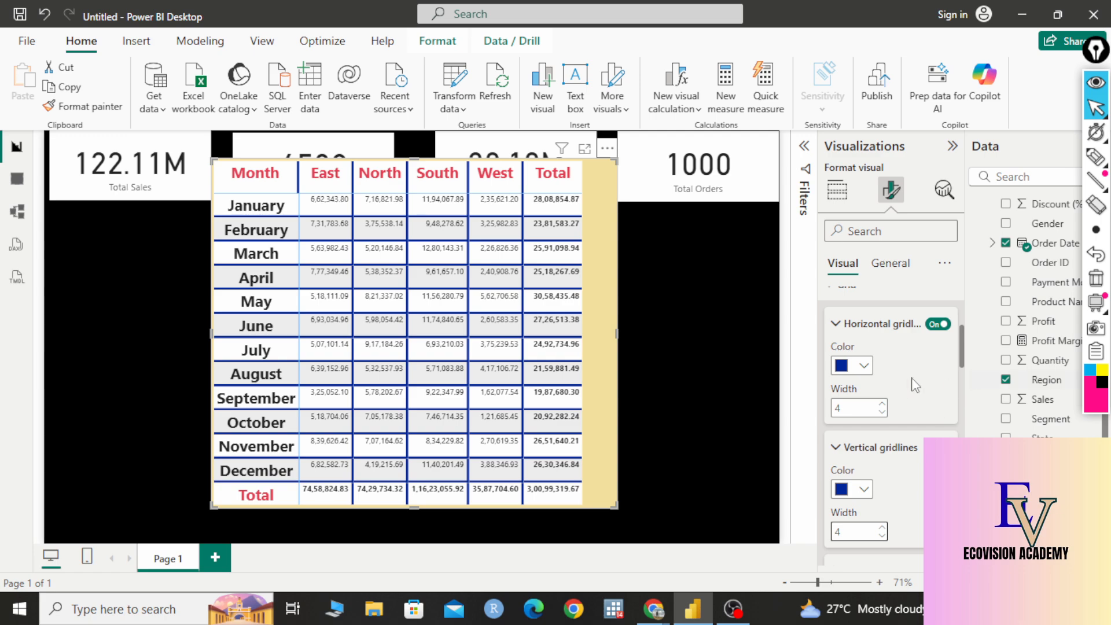
# - Try blank rows between the months in the matrix and switch them off again
pyautogui.scroll(-4, 950, 389)
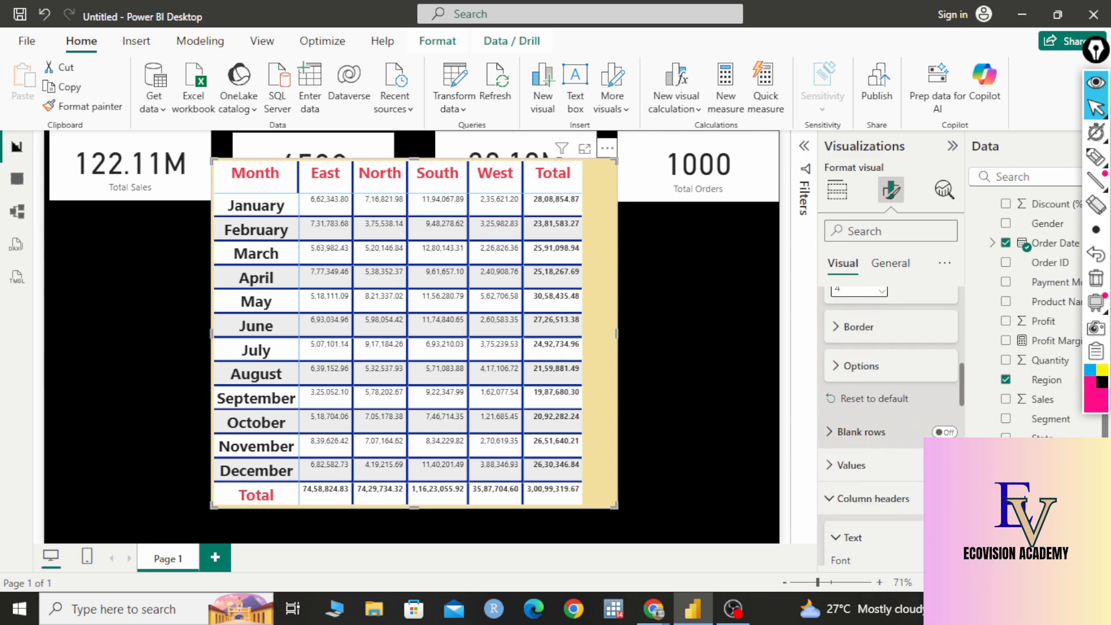
pyautogui.click(849, 435)
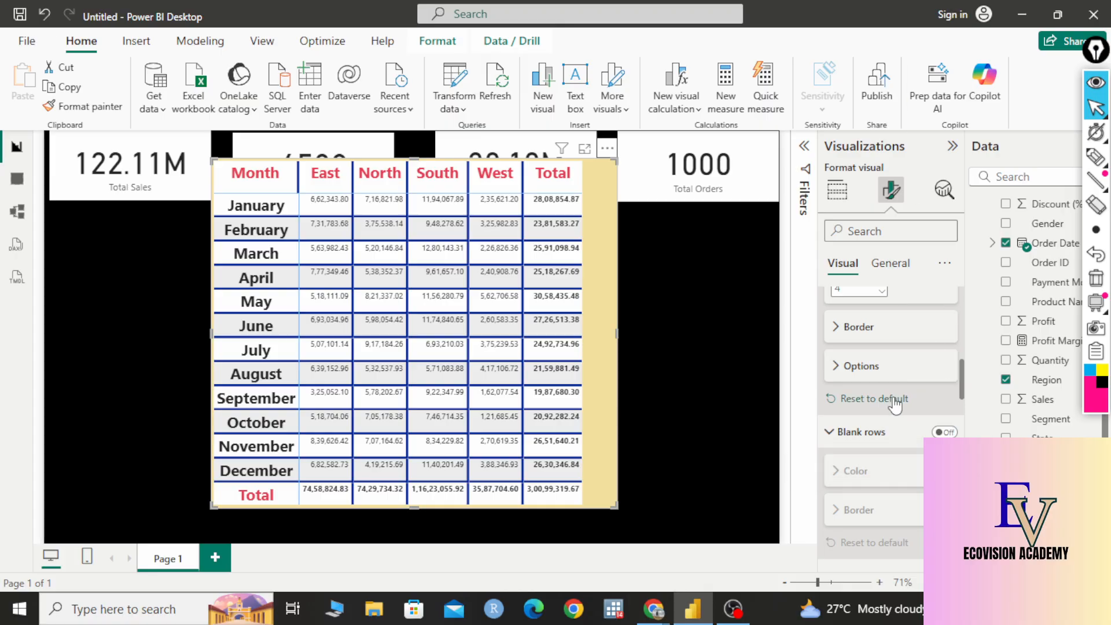
pyautogui.click(944, 432)
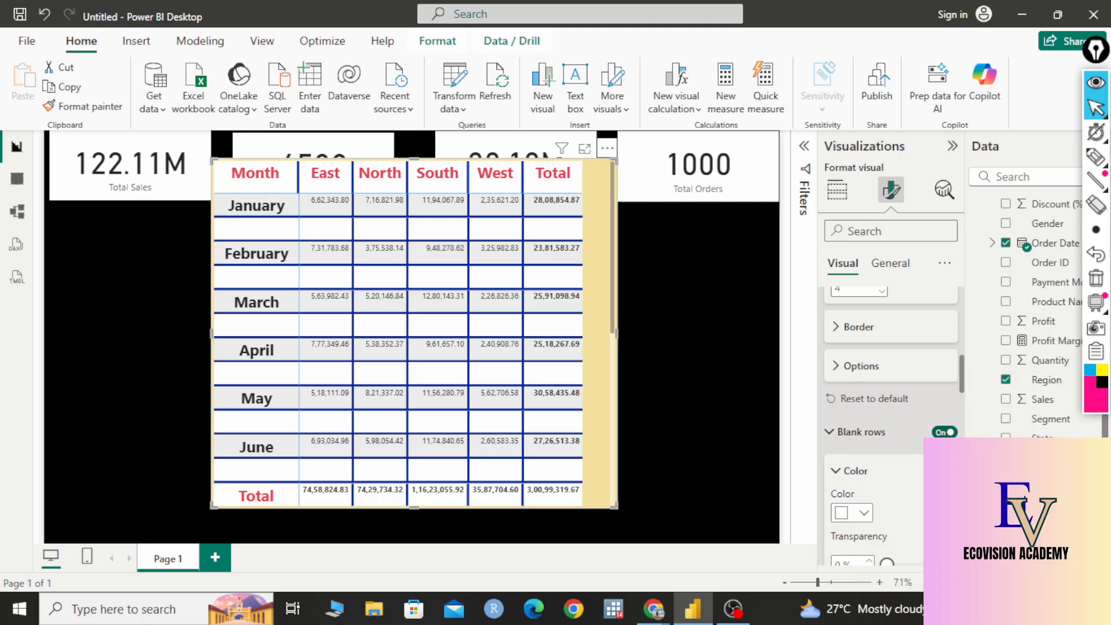
pyautogui.click(944, 432)
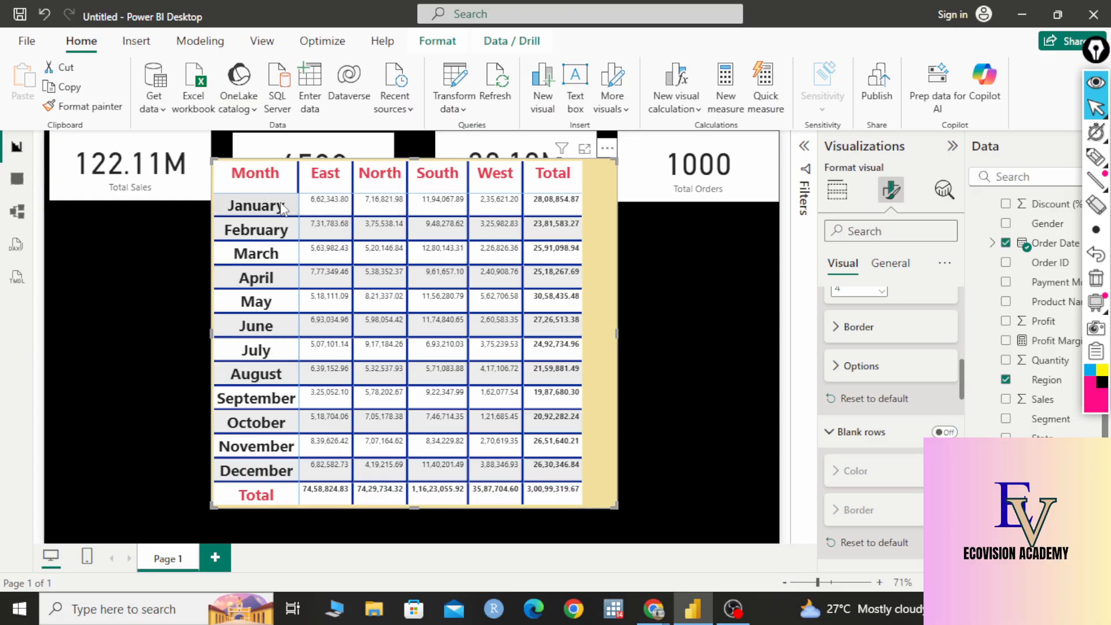
# - Turn on blank rows in the matrix and fill them with red
pyautogui.click(954, 432)
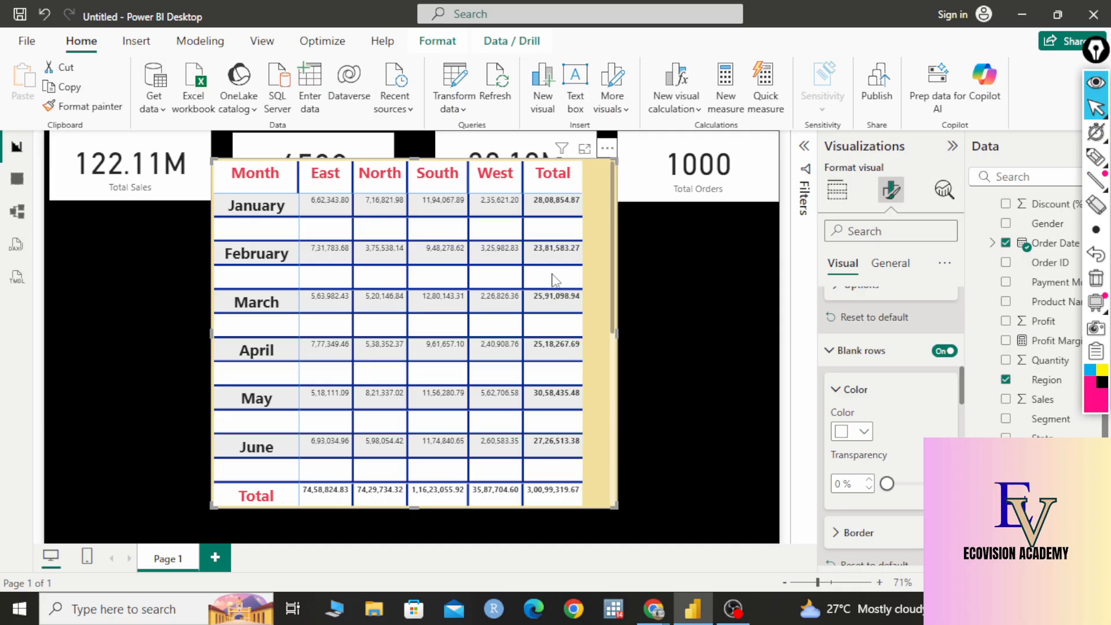
pyautogui.click(864, 431)
pyautogui.click(899, 363)
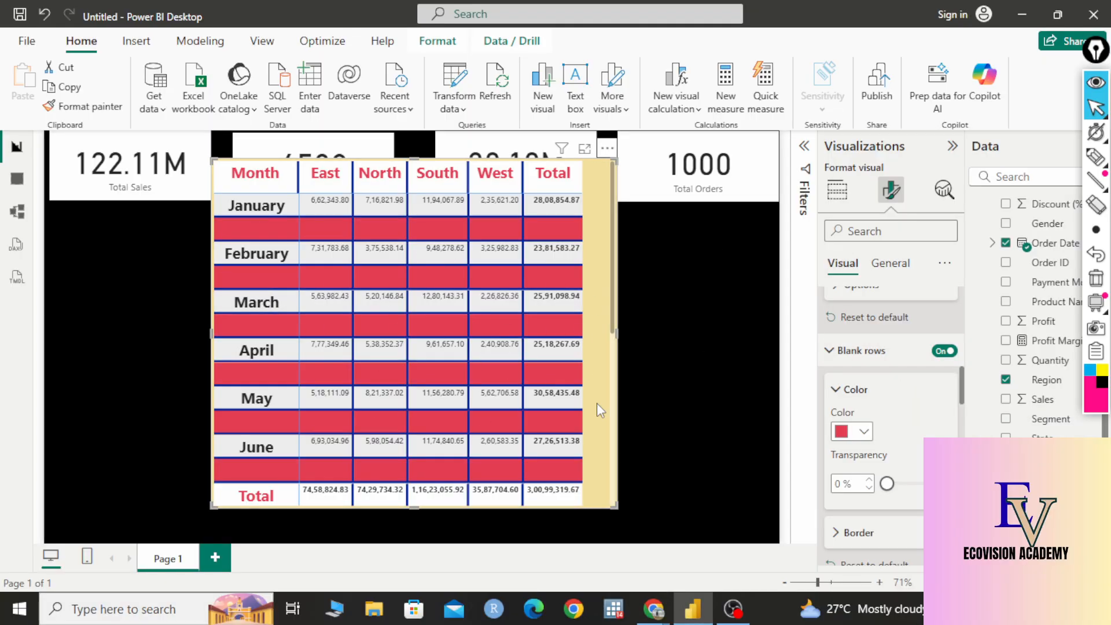
# - Turn on the border for the matrix's blank rows and show its settings
pyautogui.scroll(-3, 860, 449)
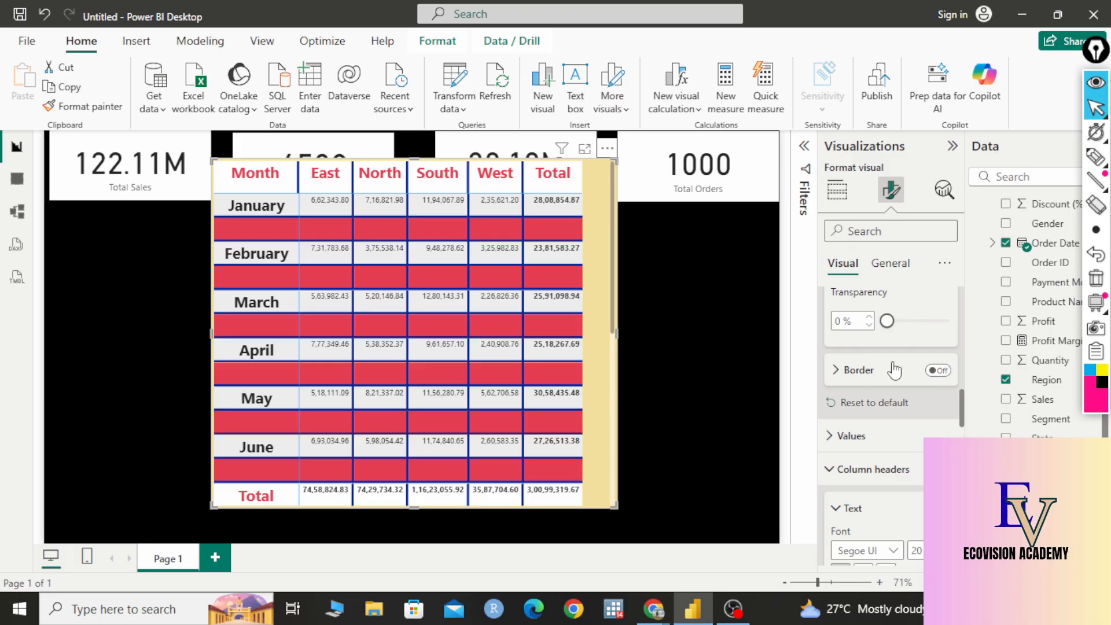
pyautogui.click(936, 371)
pyautogui.click(848, 376)
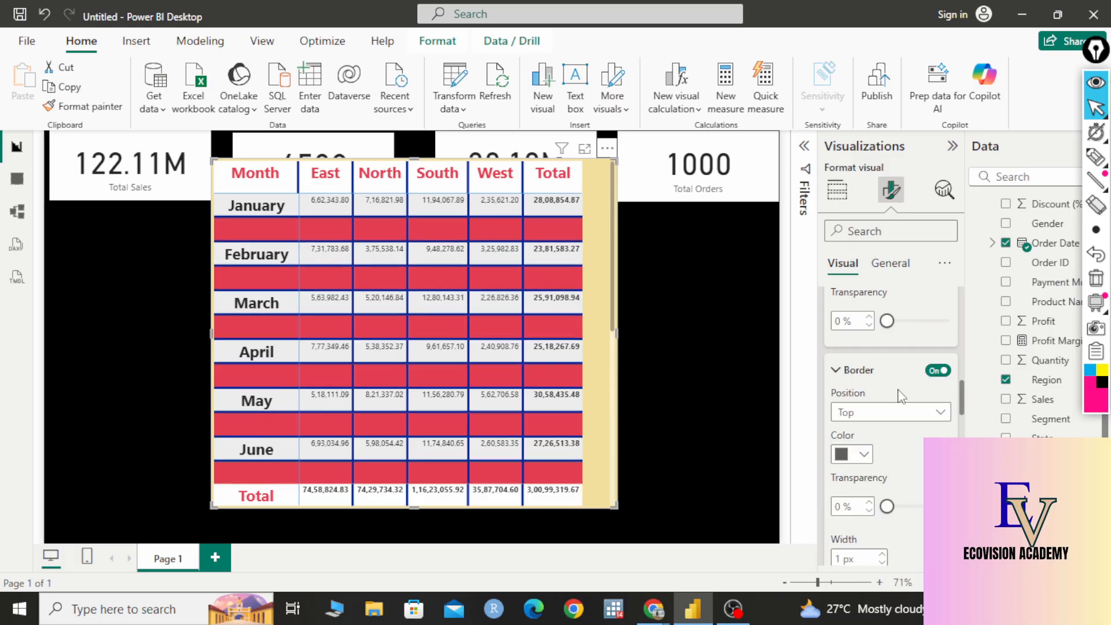
# - Set the blank rows' border to a light red theme colour and a width of 10 px
pyautogui.click(864, 457)
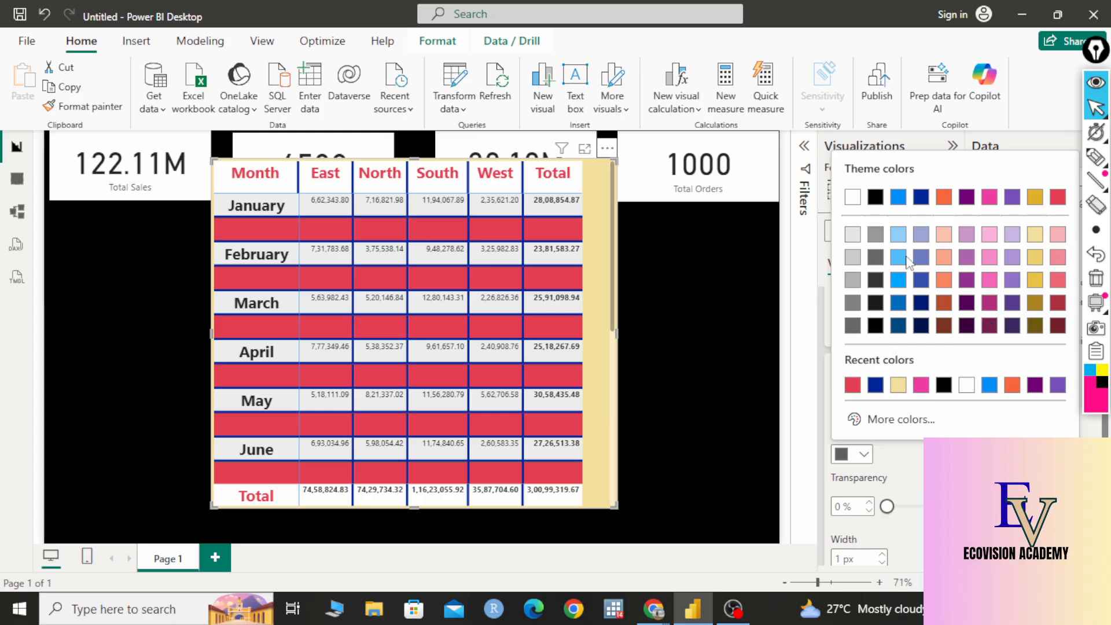
pyautogui.click(1058, 257)
pyautogui.scroll(-3, 885, 400)
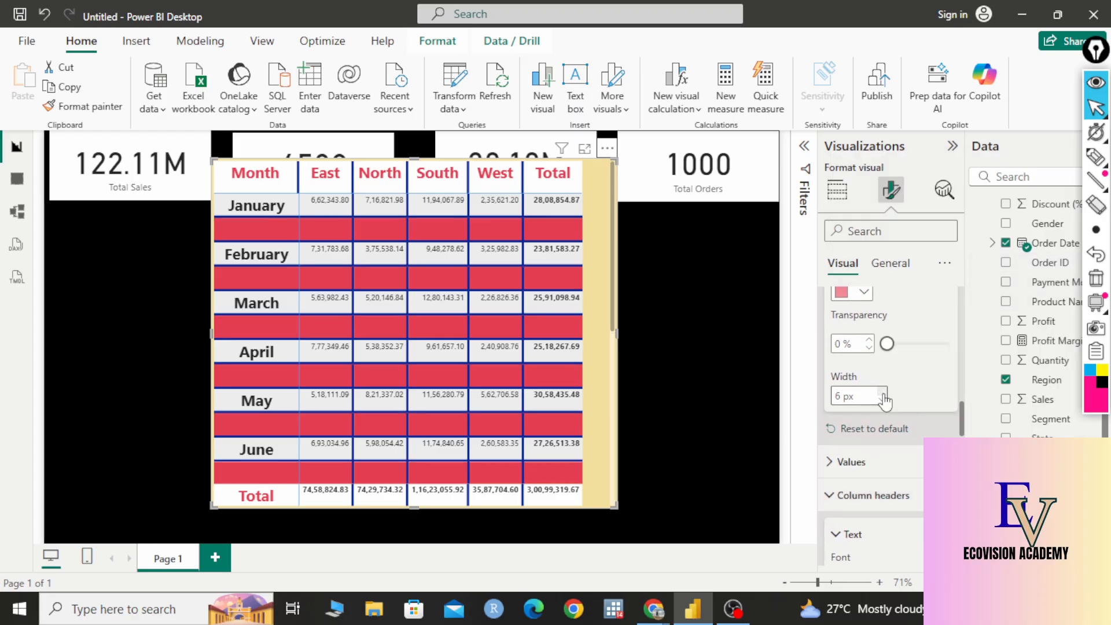
pyautogui.click(882, 392)
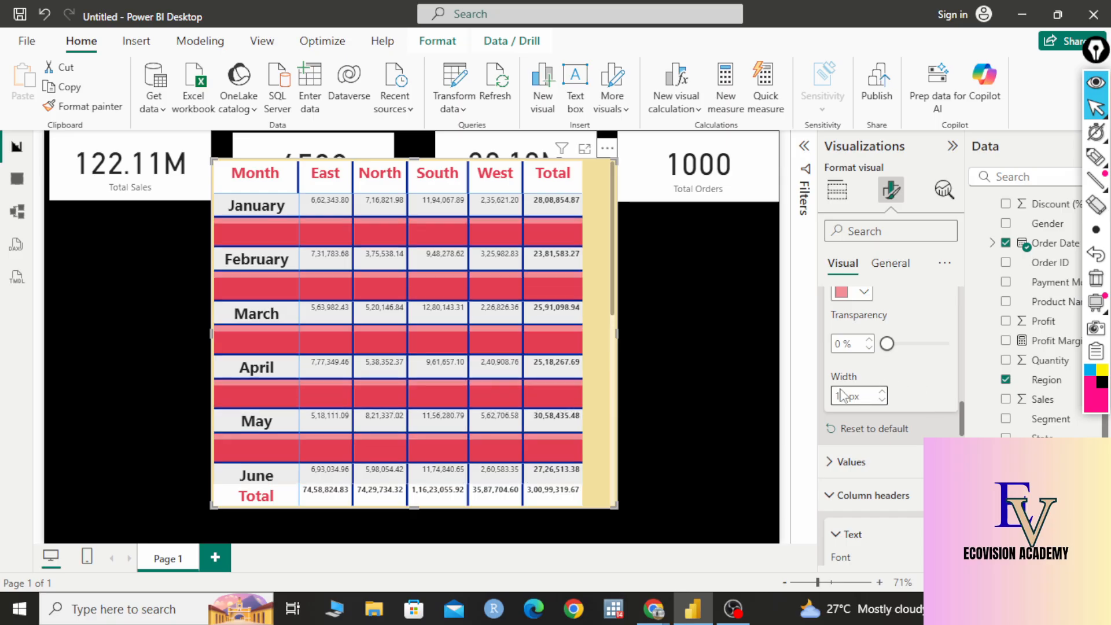
pyautogui.scroll(-5, 426, 384)
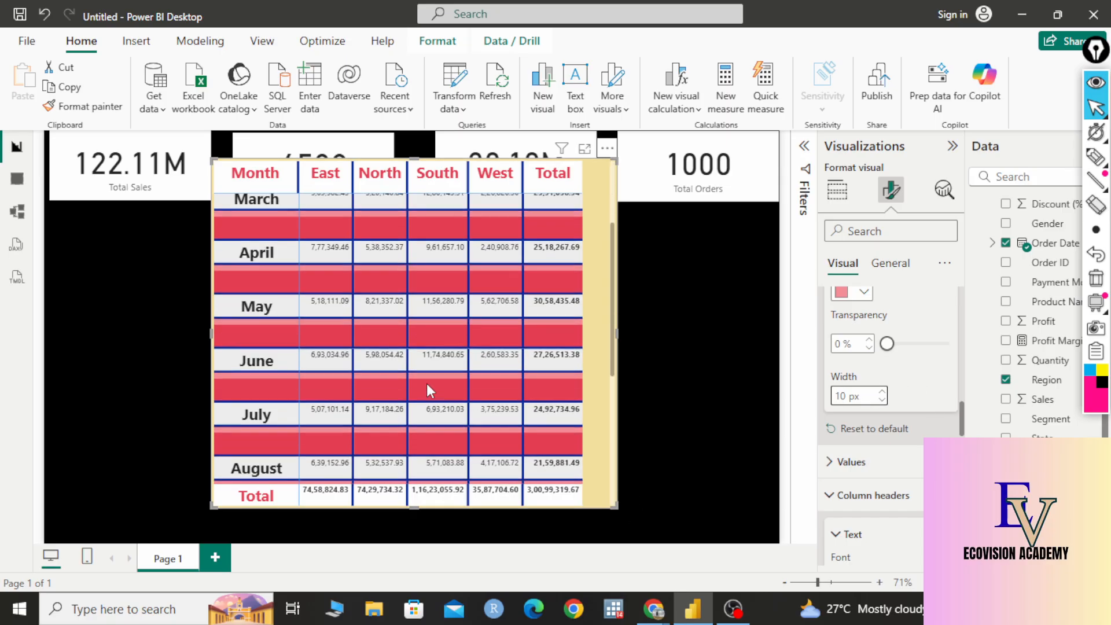
pyautogui.scroll(-3, 426, 384)
pyautogui.scroll(7, 428, 384)
pyautogui.scroll(-3, 907, 477)
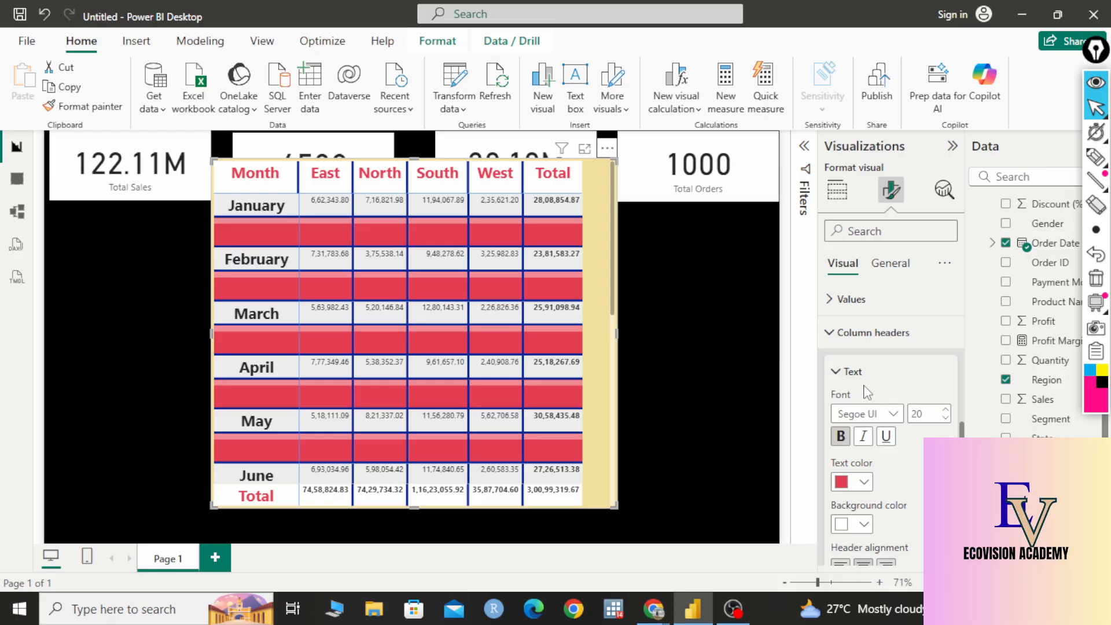
# - Turn off both the column subtotals and the row subtotals of the matrix
pyautogui.scroll(-2, 869, 399)
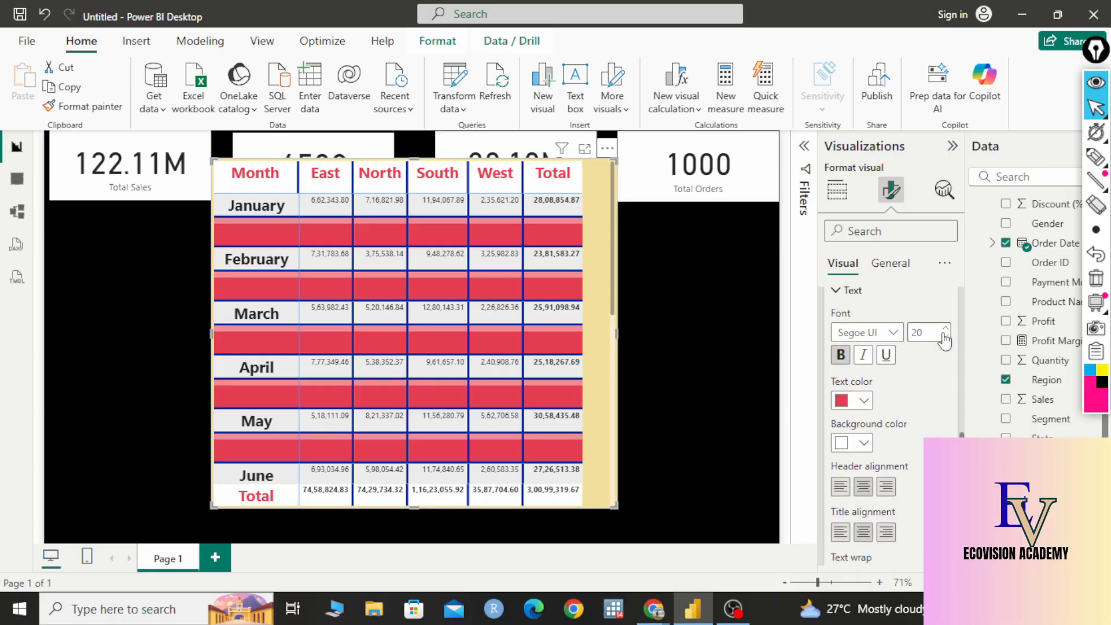
pyautogui.scroll(1, 915, 440)
pyautogui.scroll(-1, 888, 458)
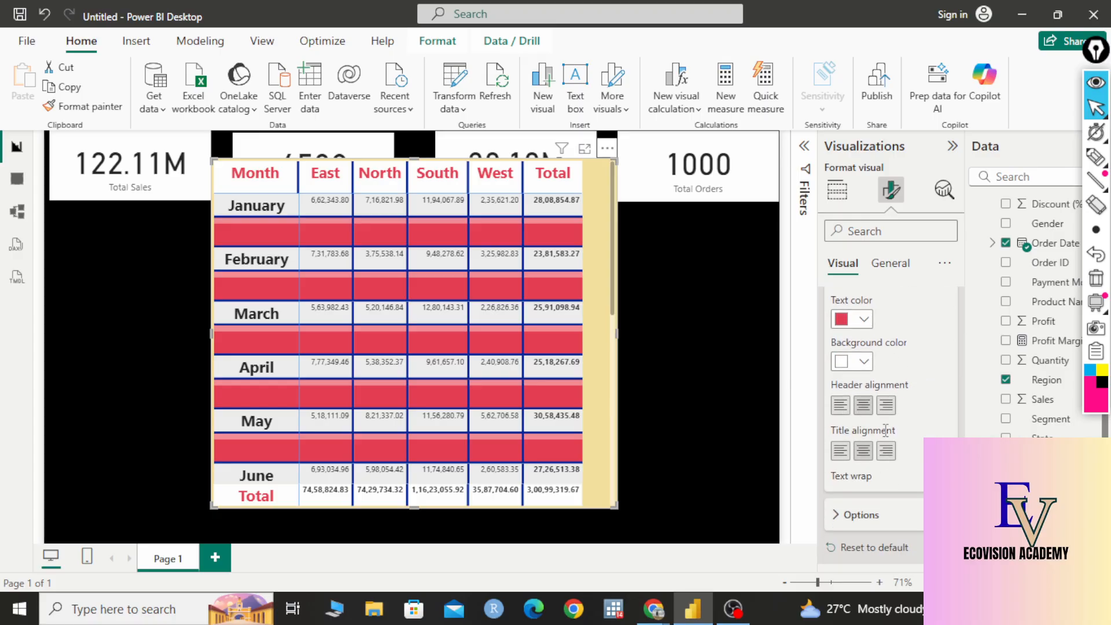
pyautogui.scroll(-3, 891, 434)
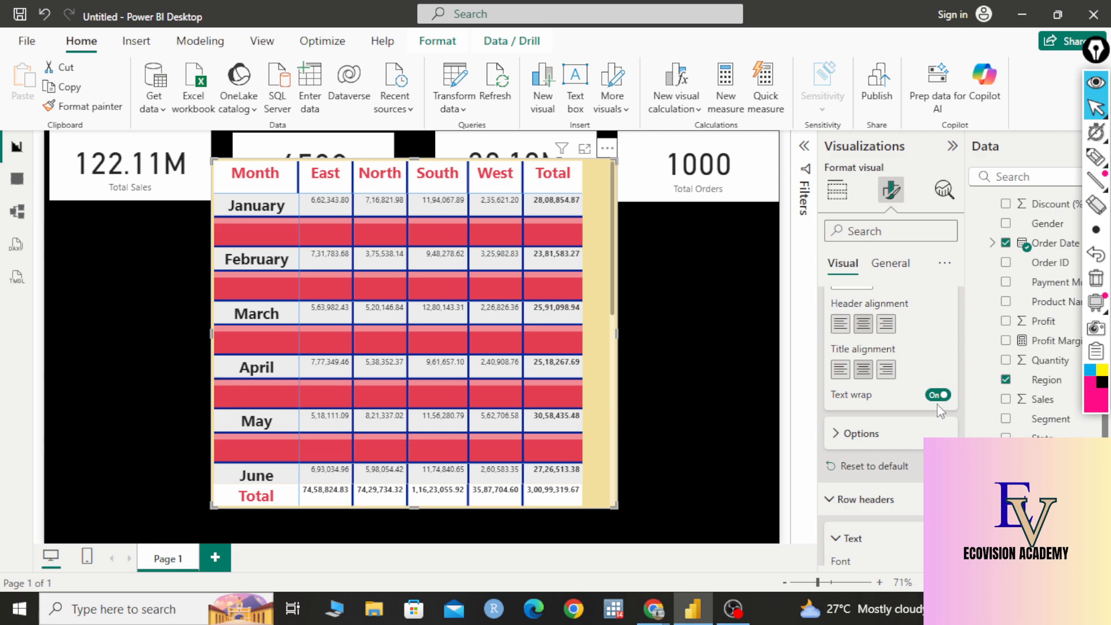
pyautogui.scroll(-3, 933, 405)
pyautogui.scroll(-3, 894, 380)
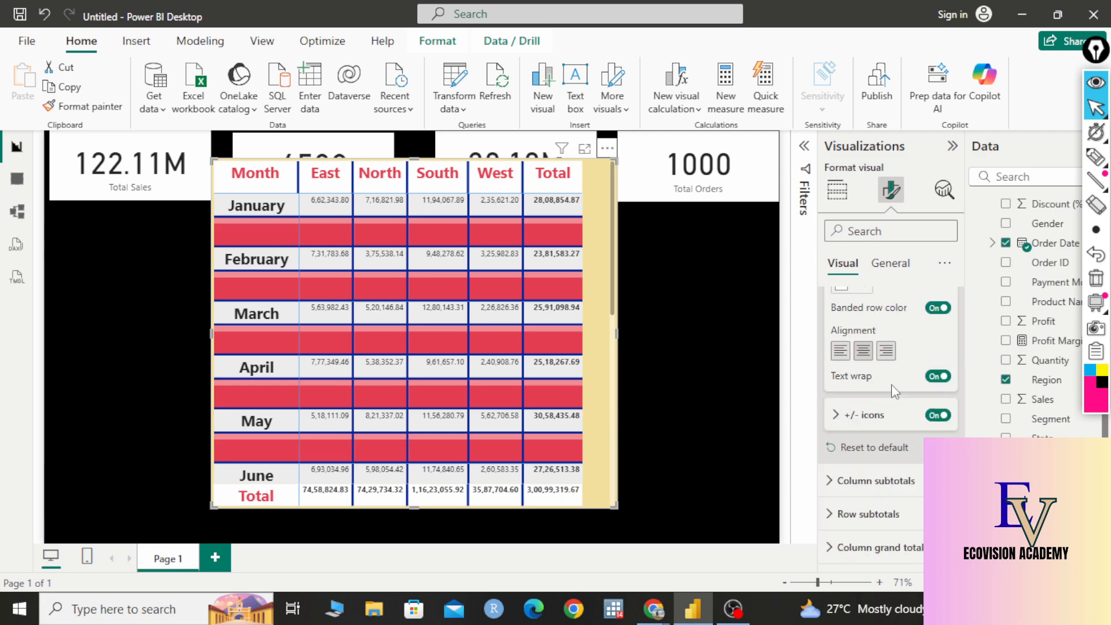
pyautogui.scroll(-2, 897, 407)
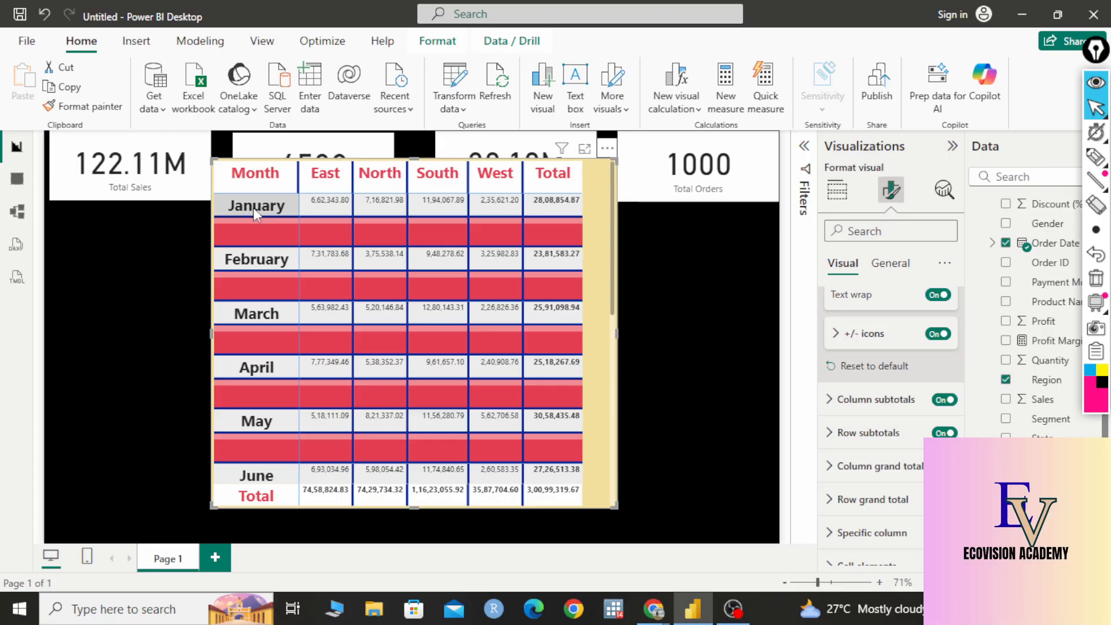
pyautogui.click(944, 400)
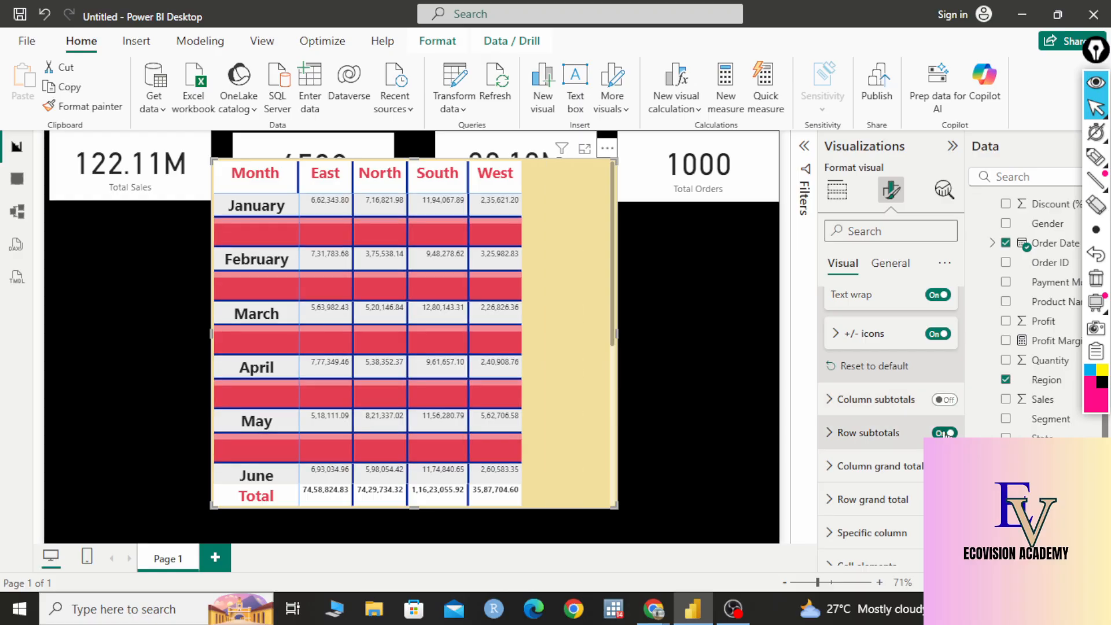
pyautogui.click(945, 433)
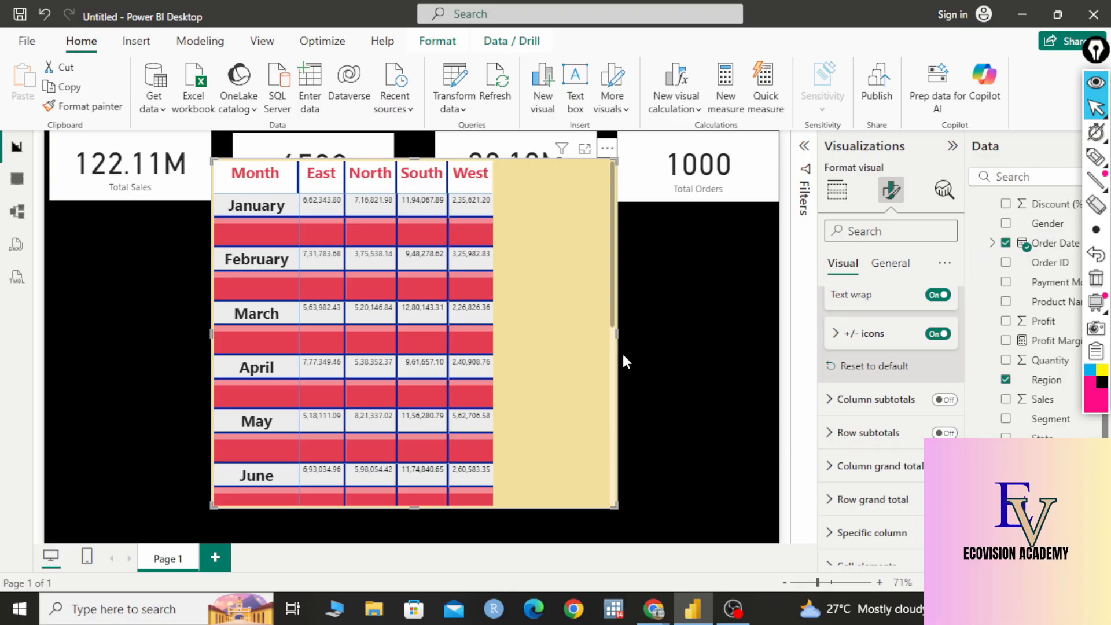
# - Narrow the matrix visual to fit its month and region columns
pyautogui.moveTo(615, 339); pyautogui.dragTo(496, 346)
pyautogui.scroll(-6, 389, 365)
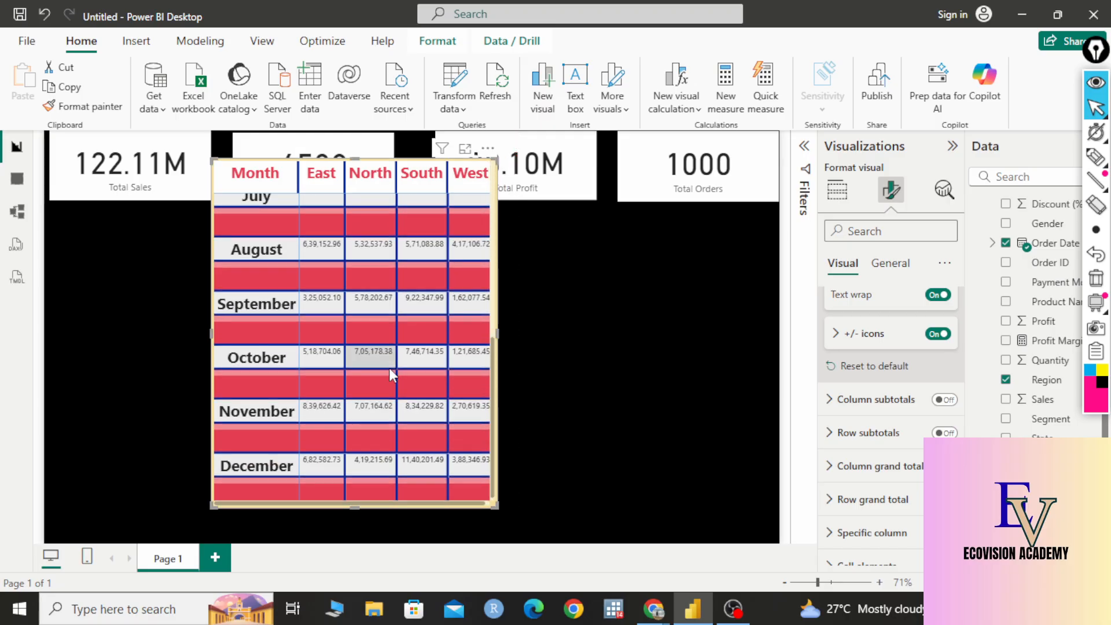
pyautogui.scroll(6, 389, 367)
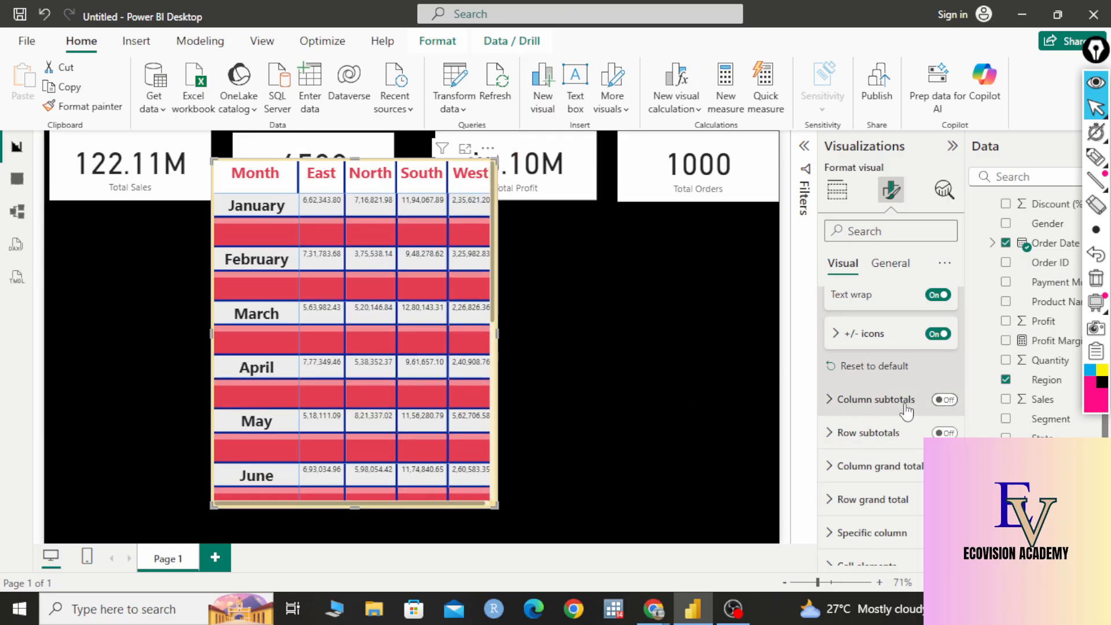
# - Turn the column and row subtotals back on and widen the matrix beyond its Total column
pyautogui.click(955, 404)
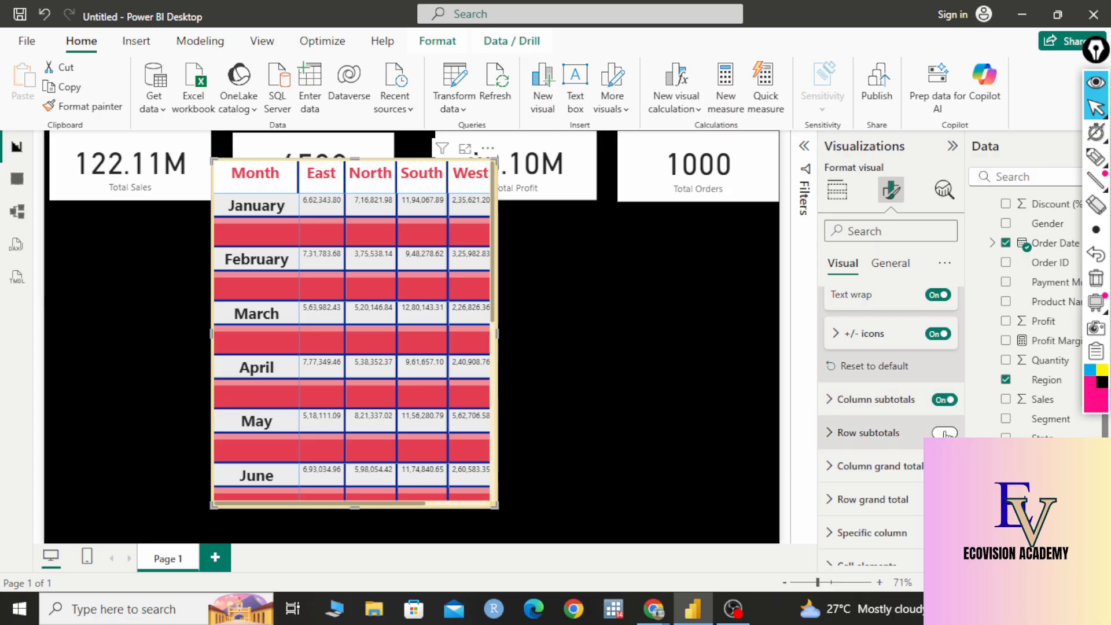
pyautogui.click(944, 433)
pyautogui.moveTo(499, 332); pyautogui.dragTo(678, 334)
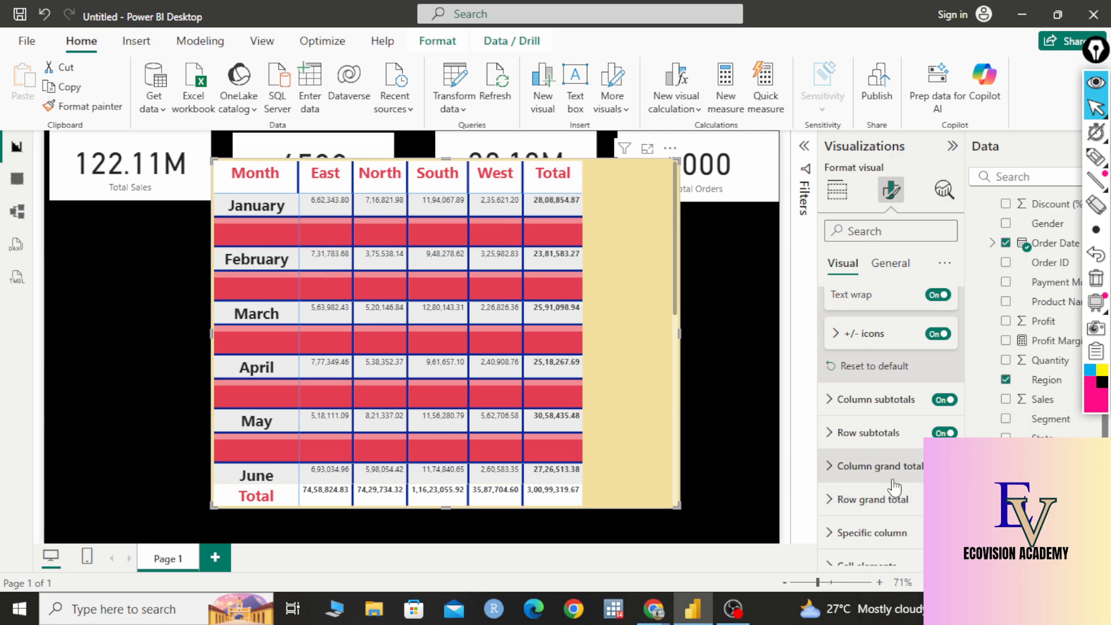
# - Review the available style presets for the matrix and keep the Default style
pyautogui.scroll(-1, 915, 486)
pyautogui.scroll(-3, 914, 487)
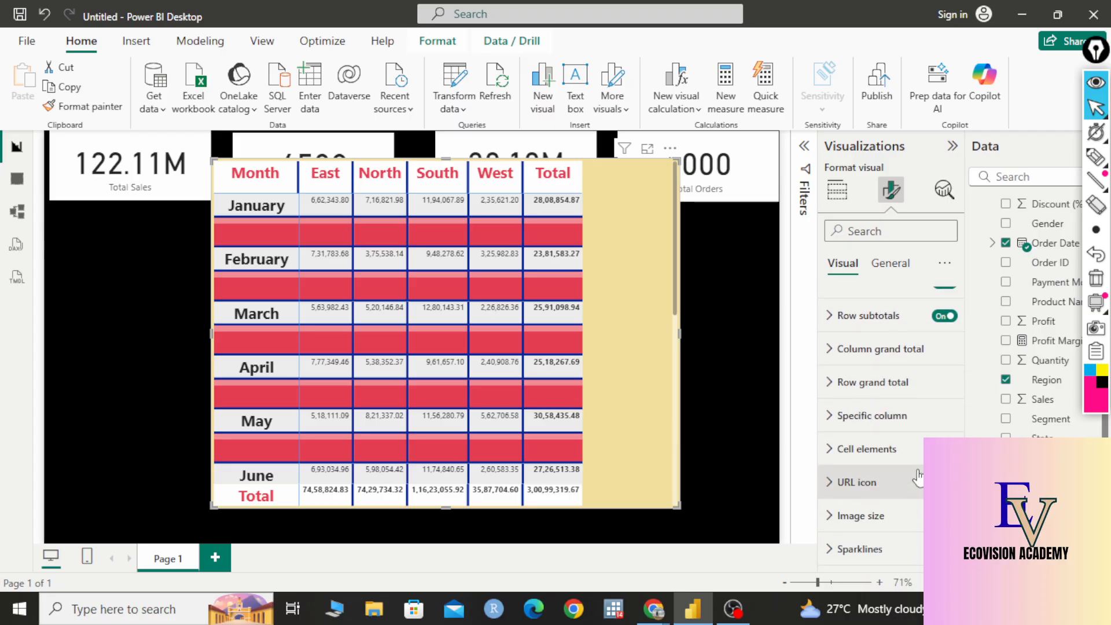
pyautogui.scroll(15, 885, 475)
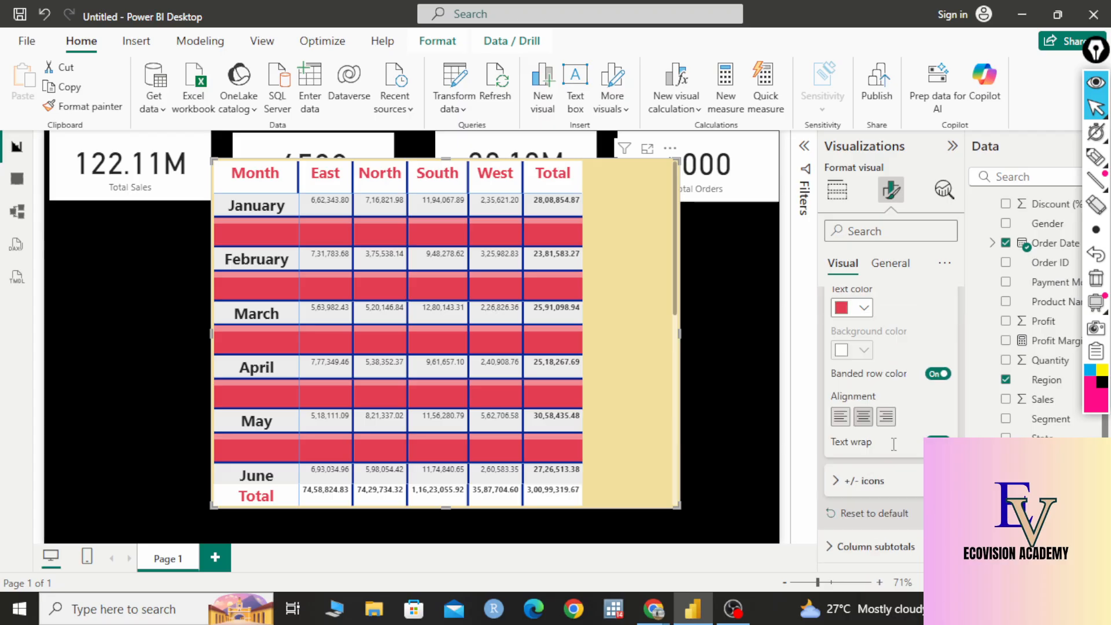
pyautogui.scroll(5, 906, 419)
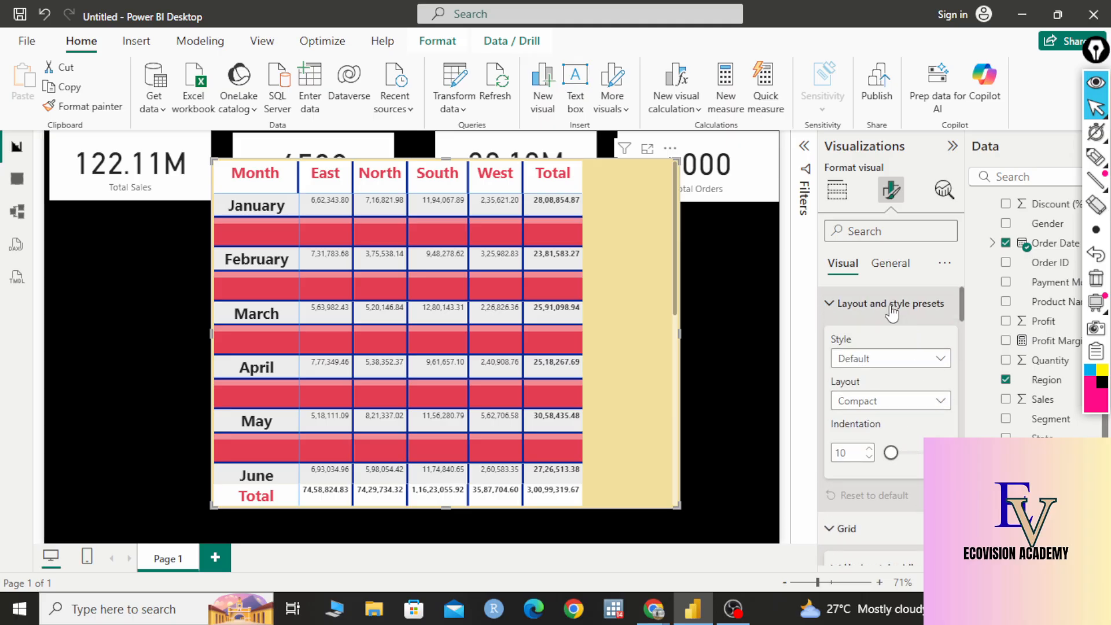
pyautogui.click(915, 366)
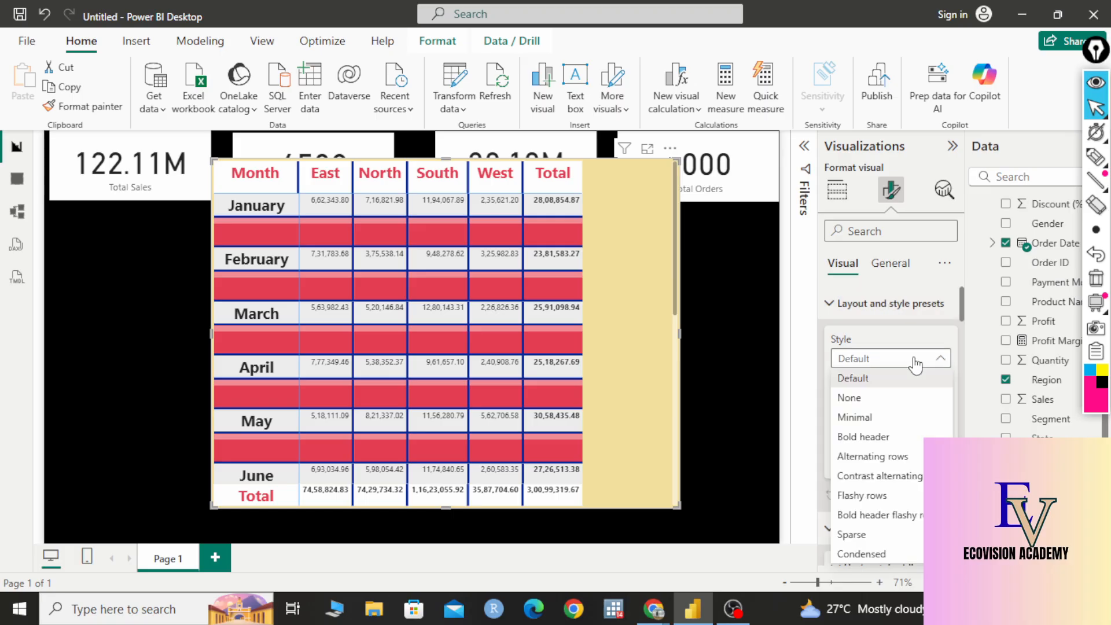
pyautogui.click(907, 383)
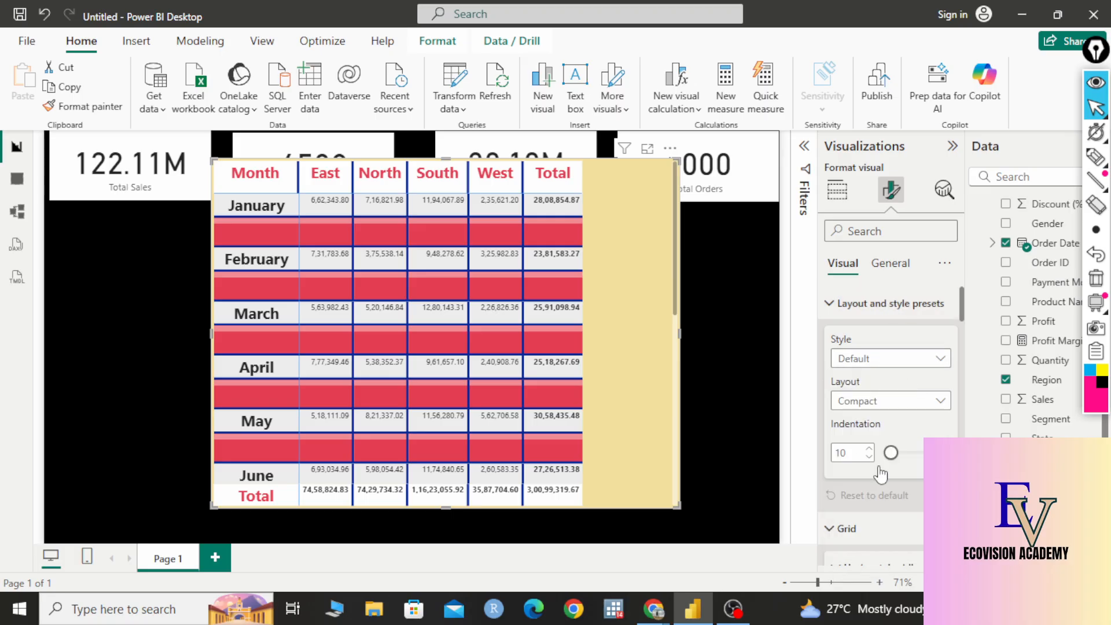
# - Collapse the grid and blank row settings and set the matrix values' font size to 15
pyautogui.scroll(-3, 892, 376)
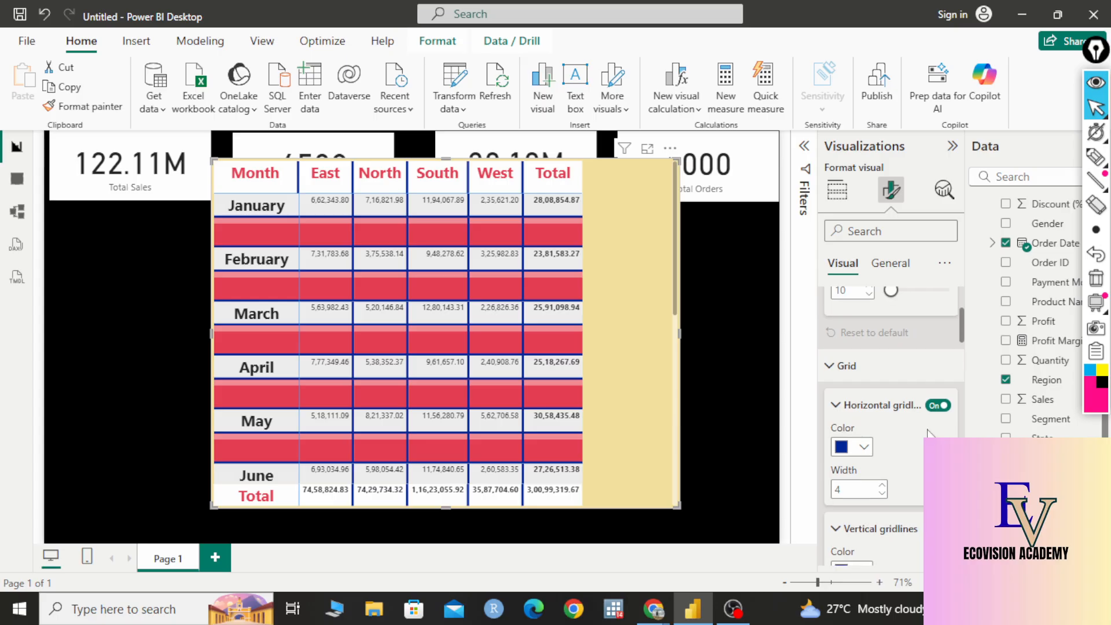
pyautogui.click(890, 368)
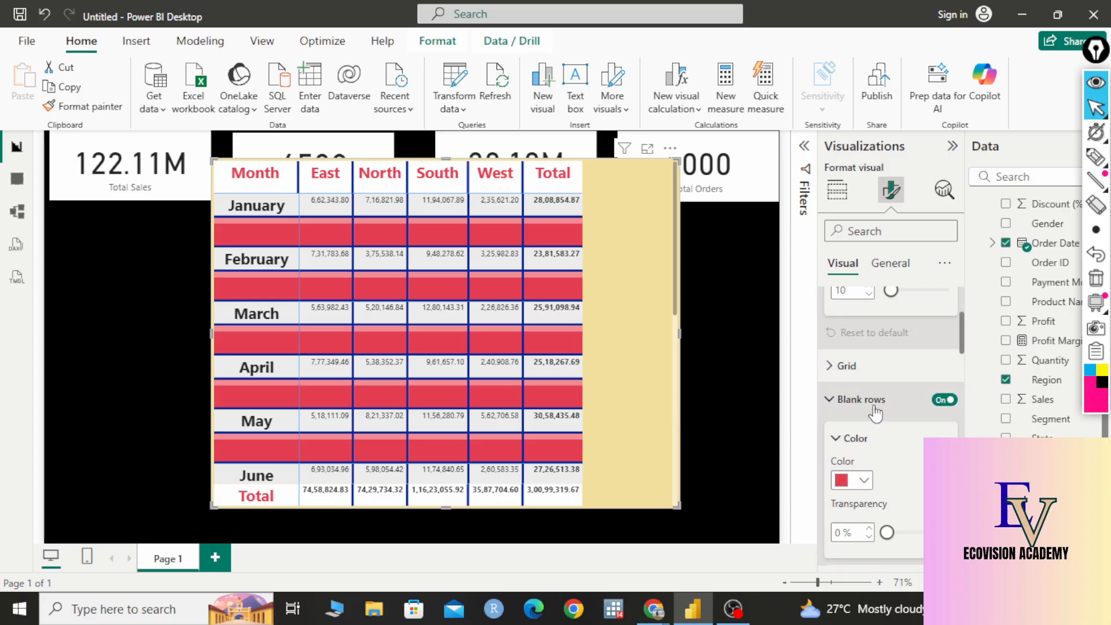
pyautogui.click(876, 400)
pyautogui.click(896, 436)
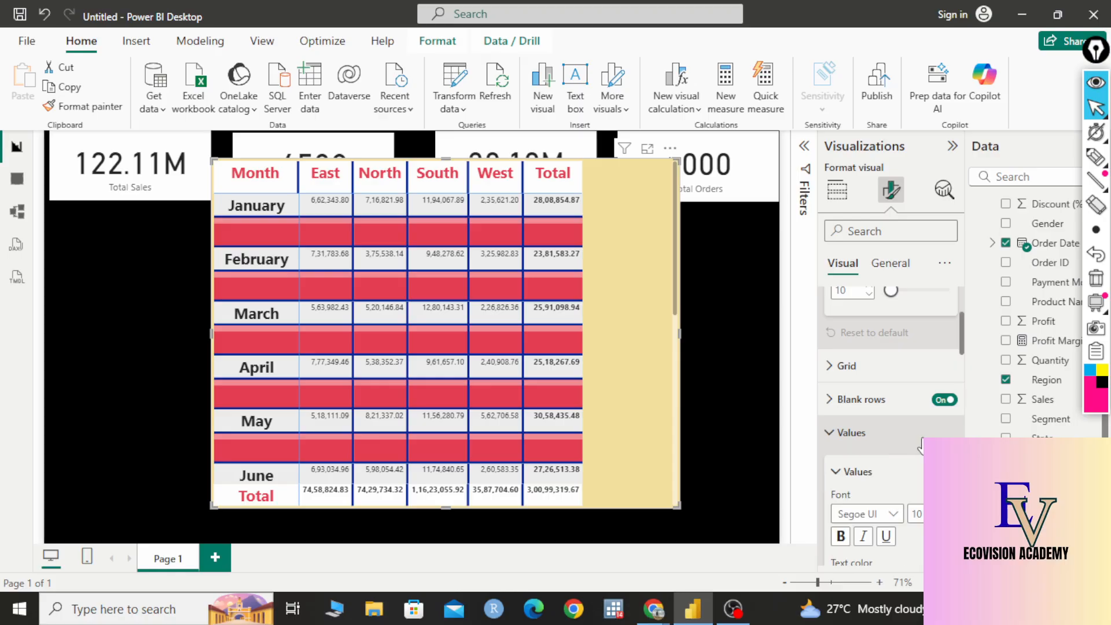
pyautogui.scroll(-1, 926, 431)
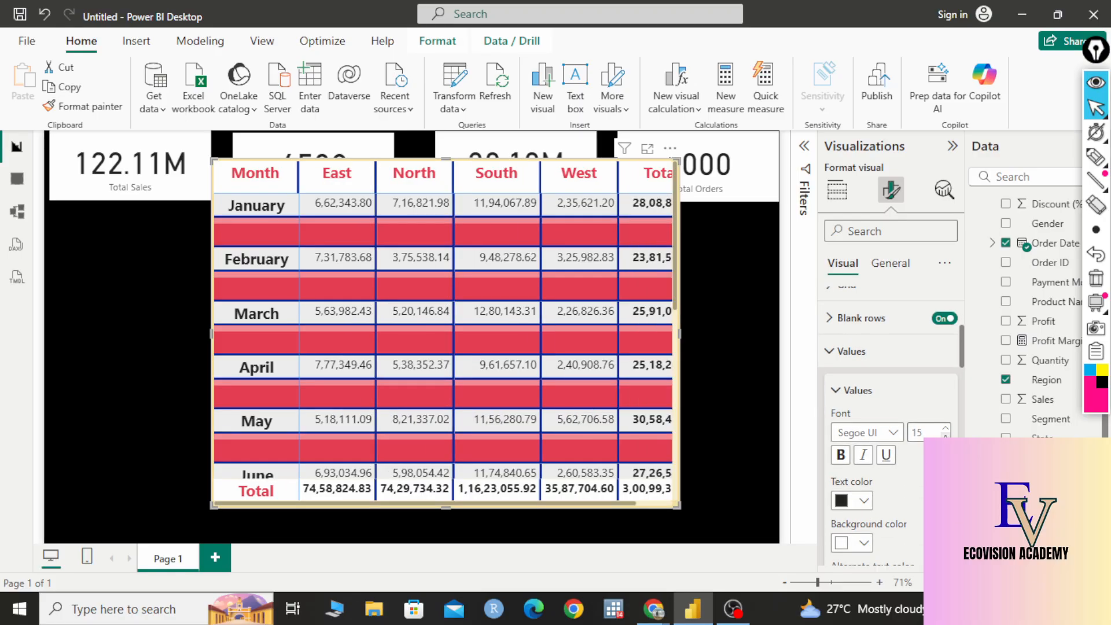
# - Check the Google Meet call in Chrome and return to the Power BI report
pyautogui.moveTo(1093, 159)
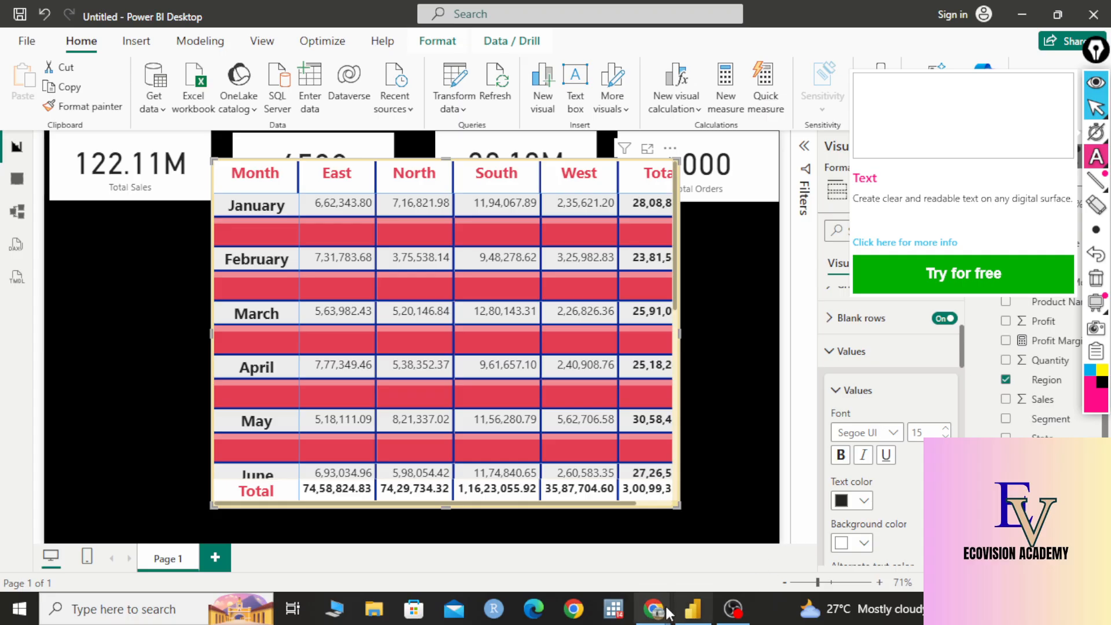
pyautogui.moveTo(657, 610)
pyautogui.click(605, 549)
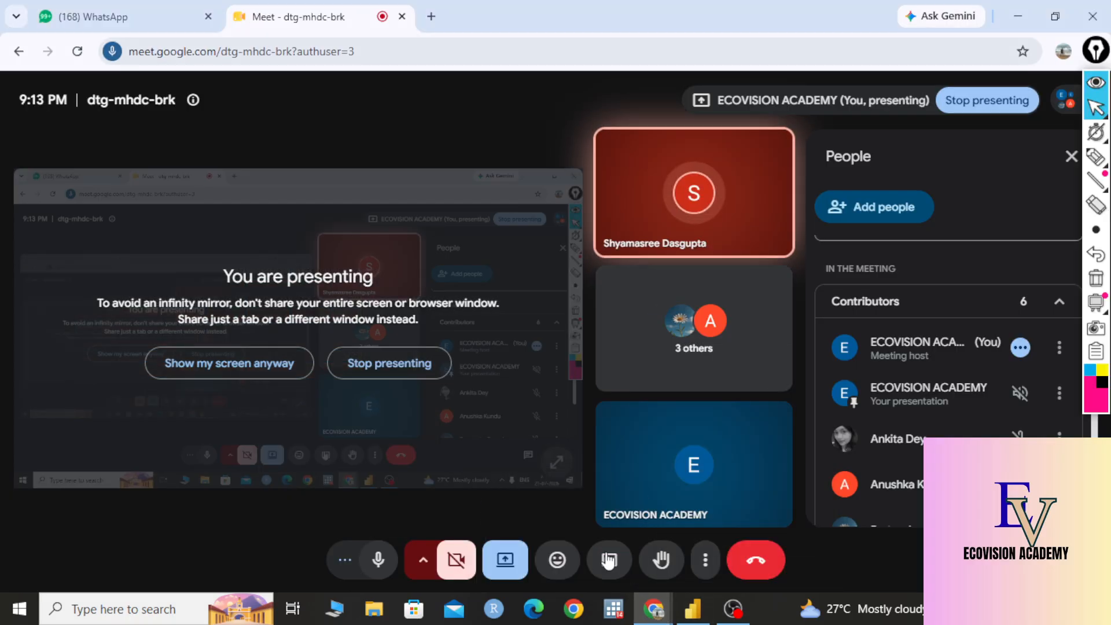
pyautogui.click(692, 608)
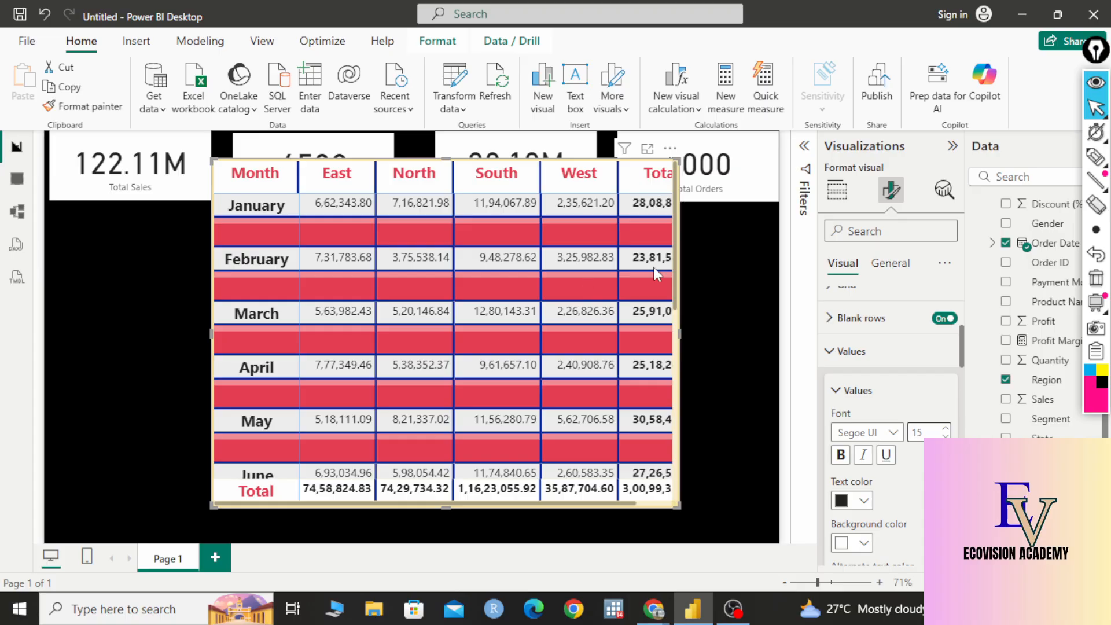
# - Move the matrix off the summary cards and place it back near the upper middle of the page
pyautogui.scroll(-5, 906, 418)
pyautogui.scroll(-10, 912, 419)
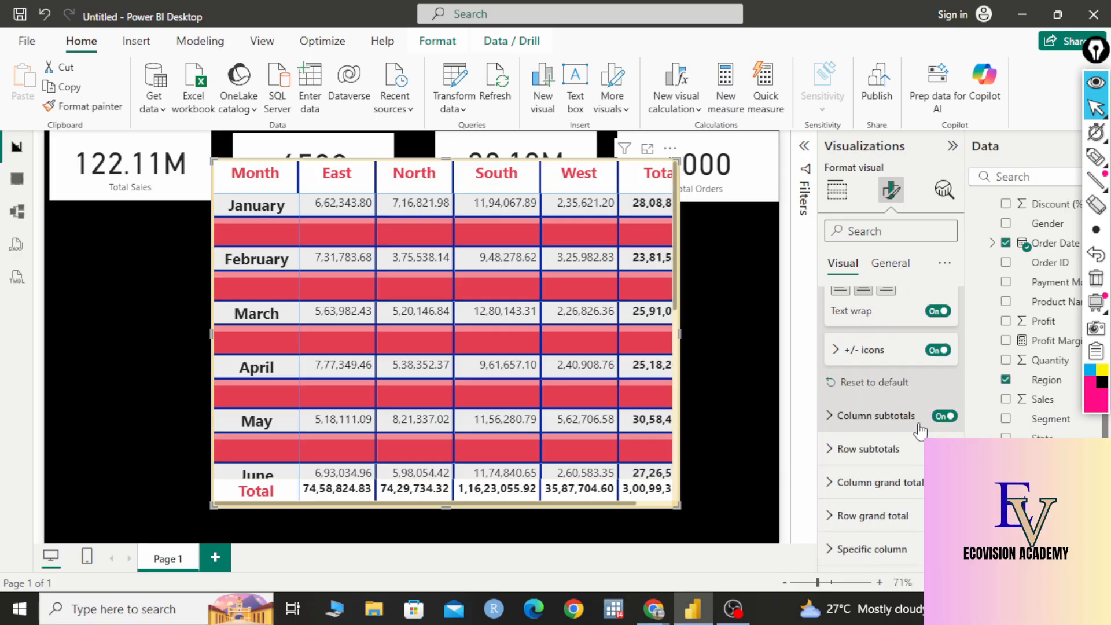
pyautogui.scroll(-4, 922, 450)
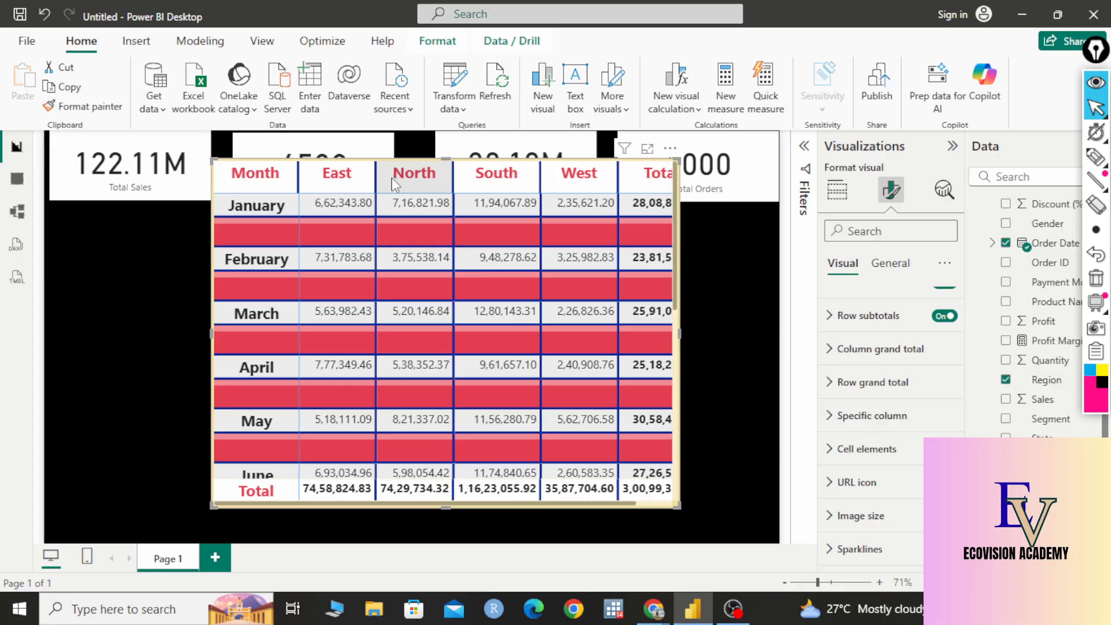
pyautogui.moveTo(291, 266); pyautogui.dragTo(435, 346)
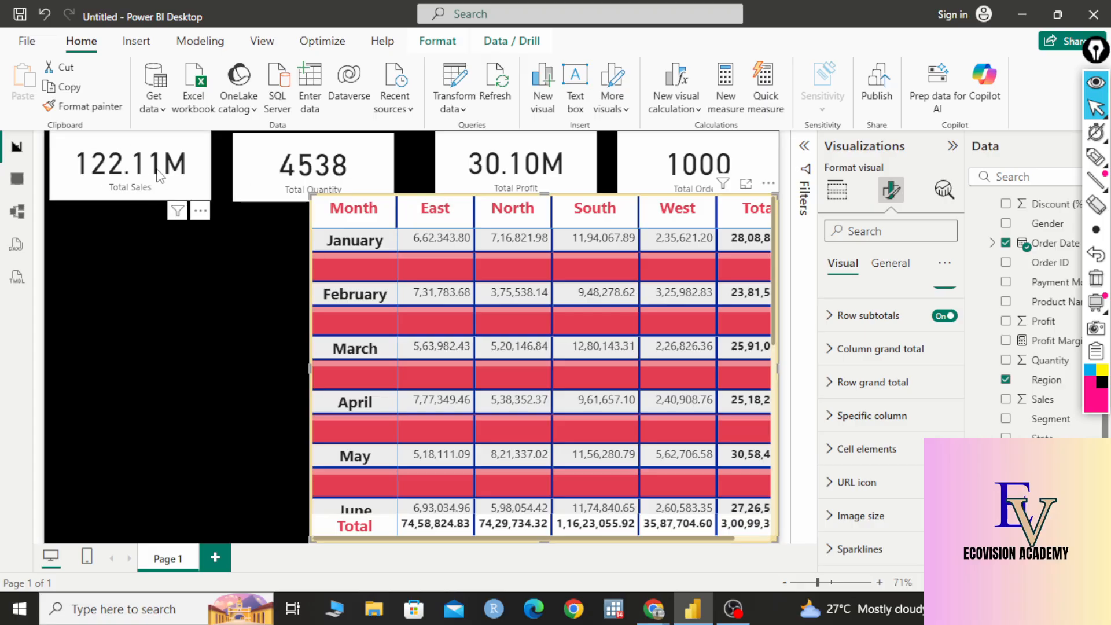
pyautogui.moveTo(492, 282); pyautogui.dragTo(379, 230)
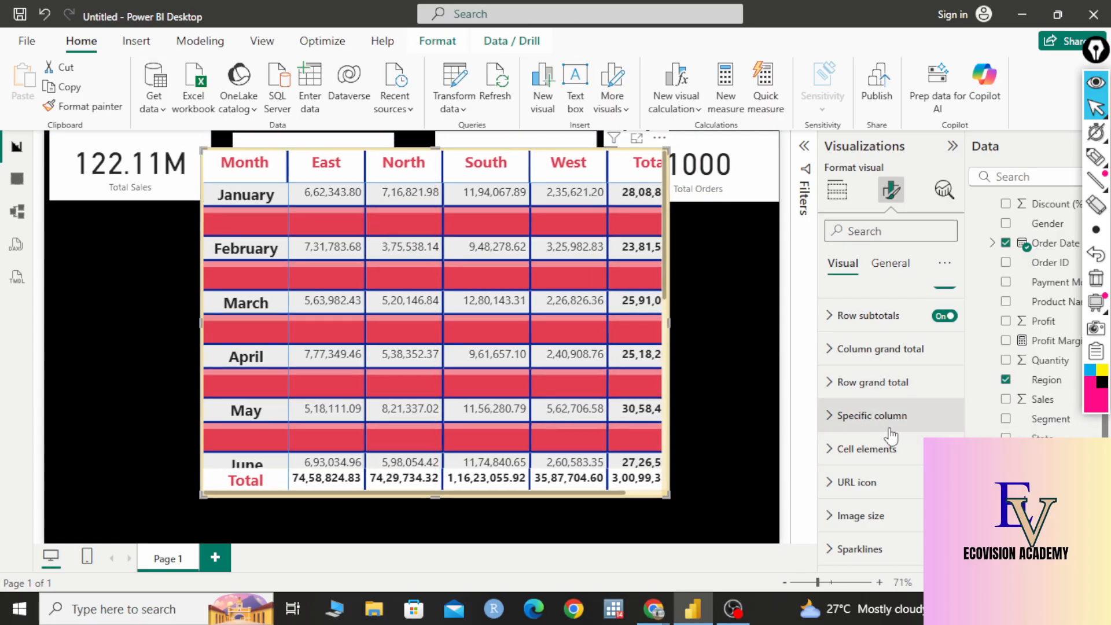
pyautogui.scroll(8, 893, 448)
pyautogui.scroll(5, 897, 461)
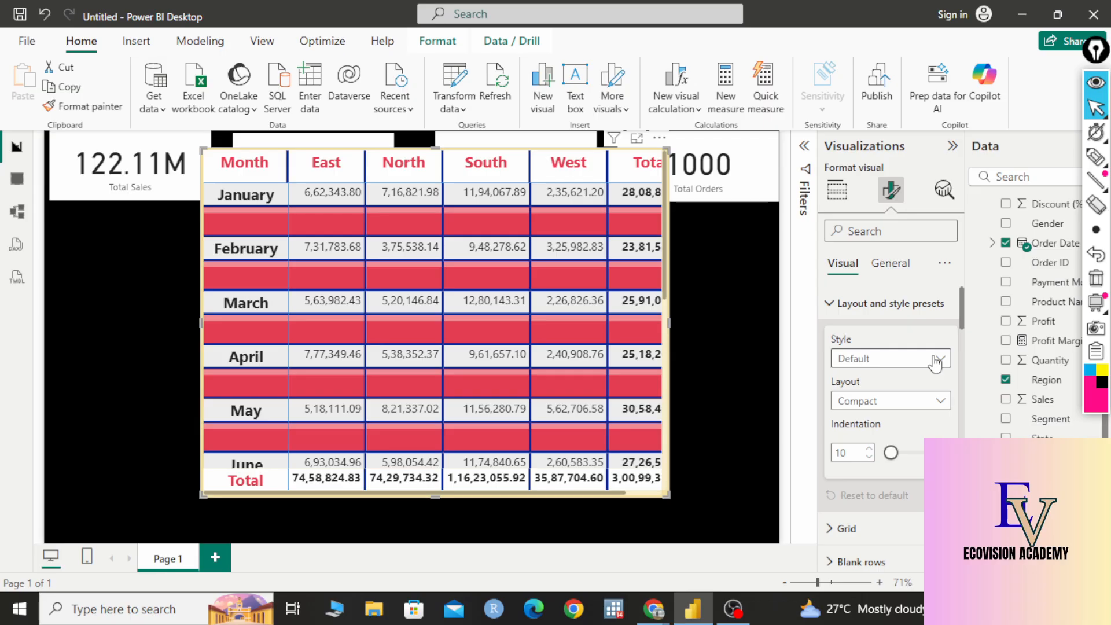
pyautogui.scroll(-5, 923, 373)
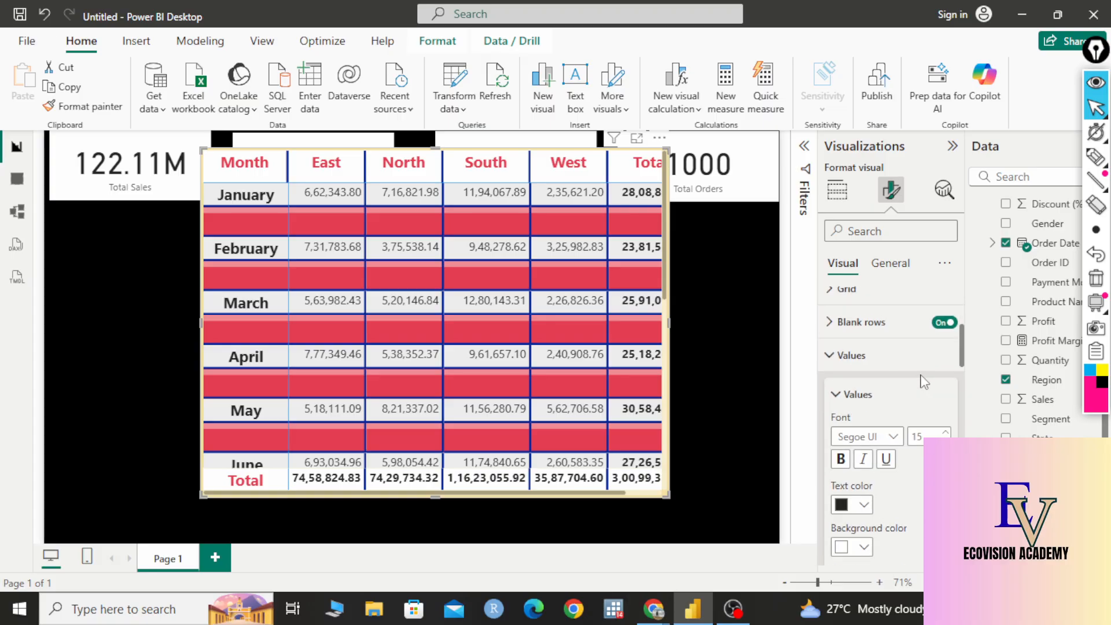
pyautogui.scroll(-3, 915, 388)
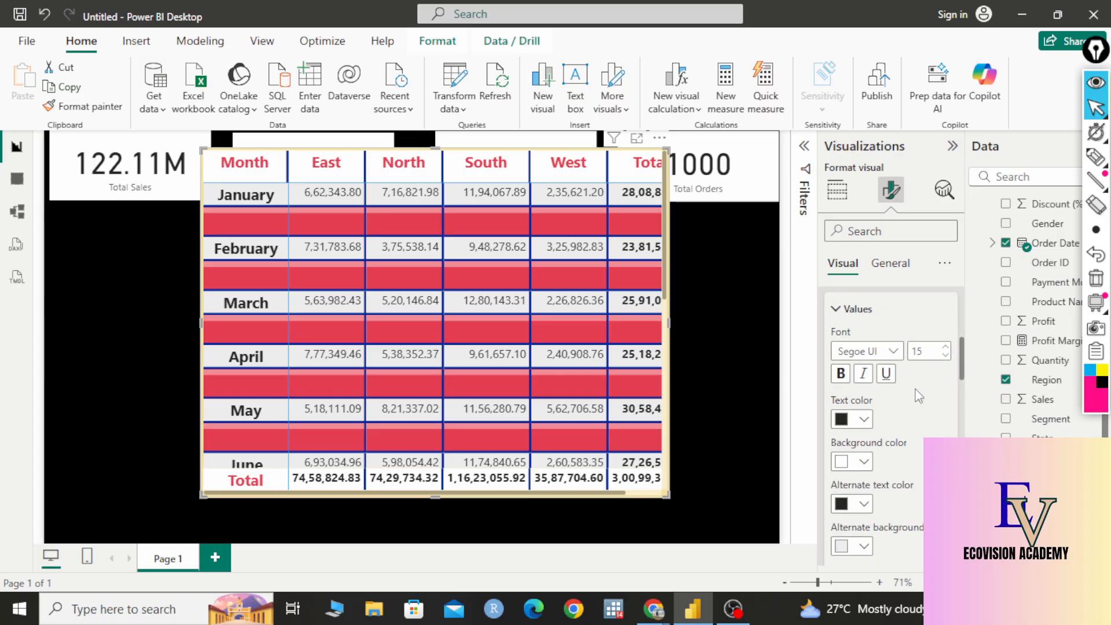
# - Review the matrix's remaining visual formatting options, from values and column headers to subtotals and grand totals
pyautogui.scroll(-3, 915, 388)
pyautogui.click(899, 441)
pyautogui.scroll(-1, 899, 441)
pyautogui.scroll(-1, 900, 441)
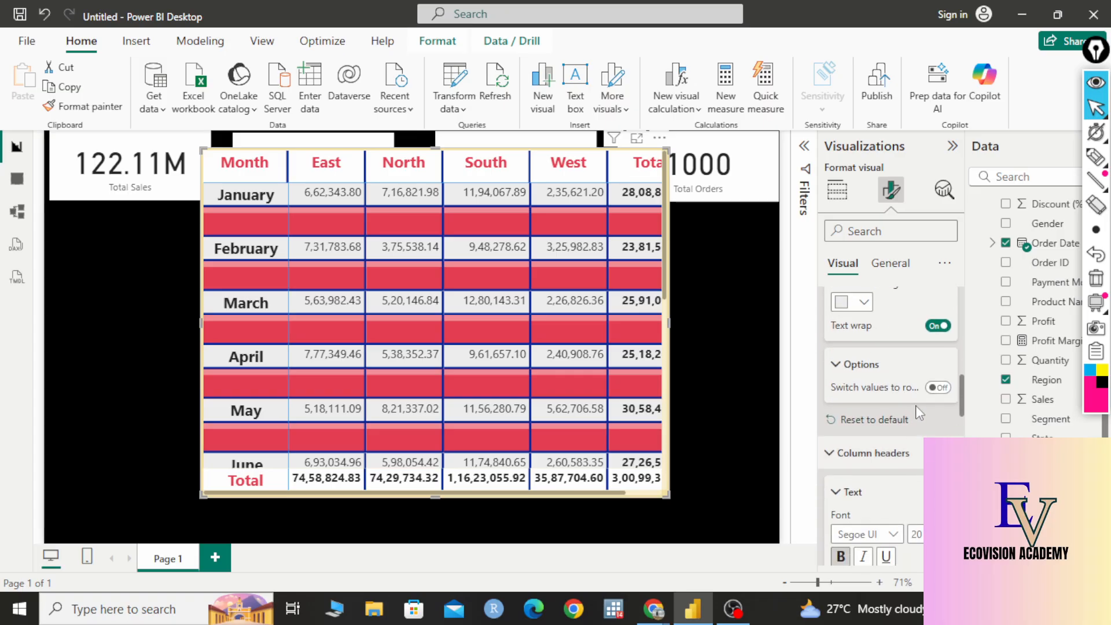
pyautogui.scroll(-6, 913, 404)
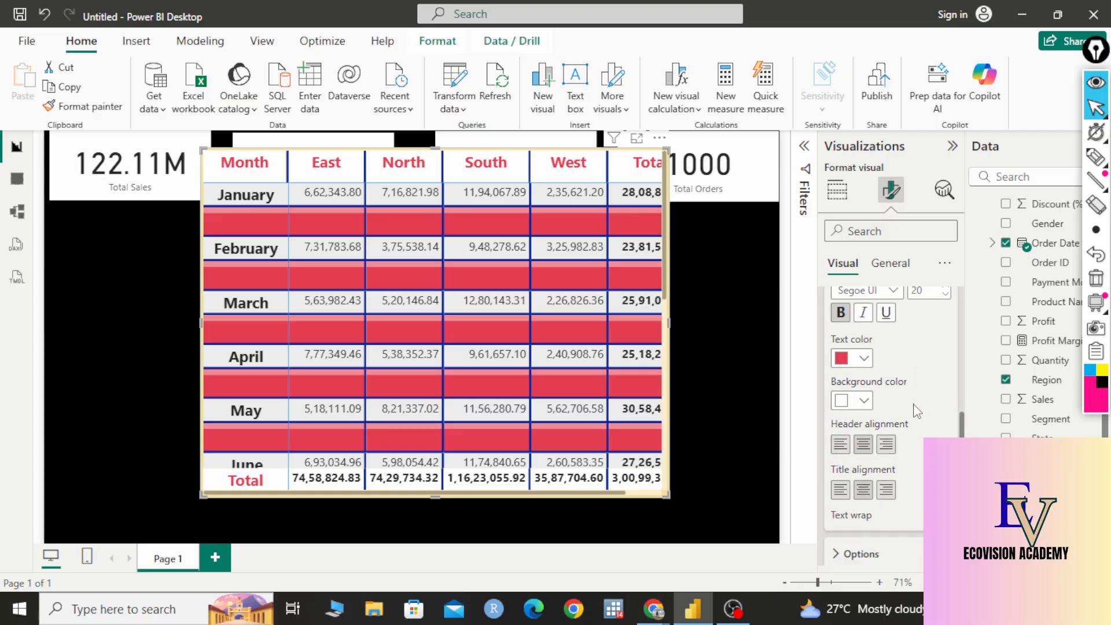
pyautogui.scroll(-10, 916, 417)
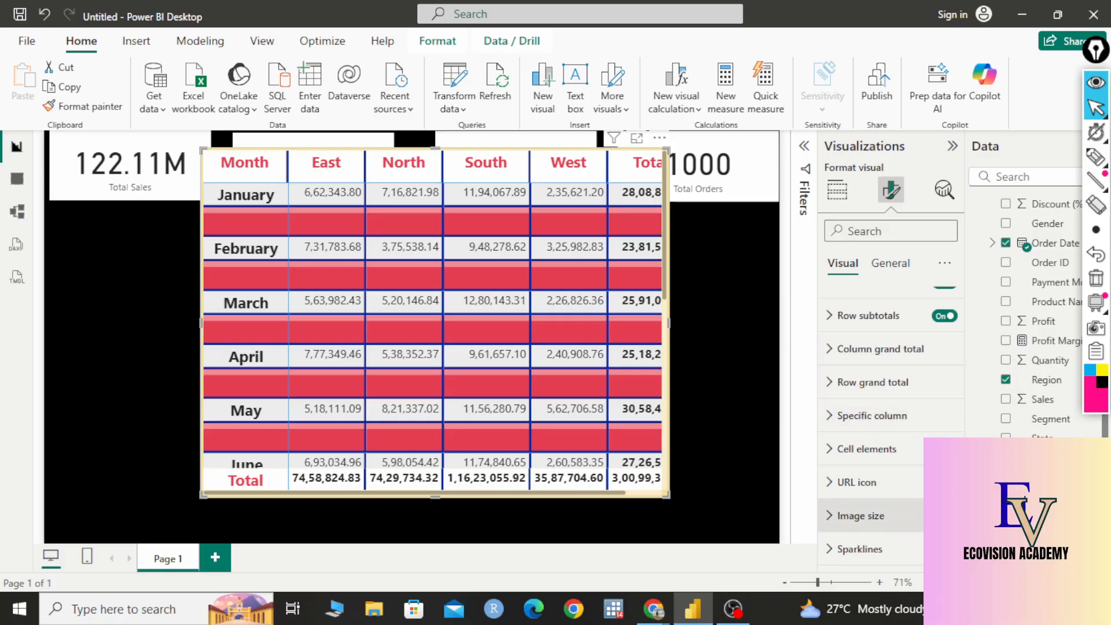
# - Examine the matrix's general settings, including the data format options for Order Date - Month
pyautogui.click(886, 266)
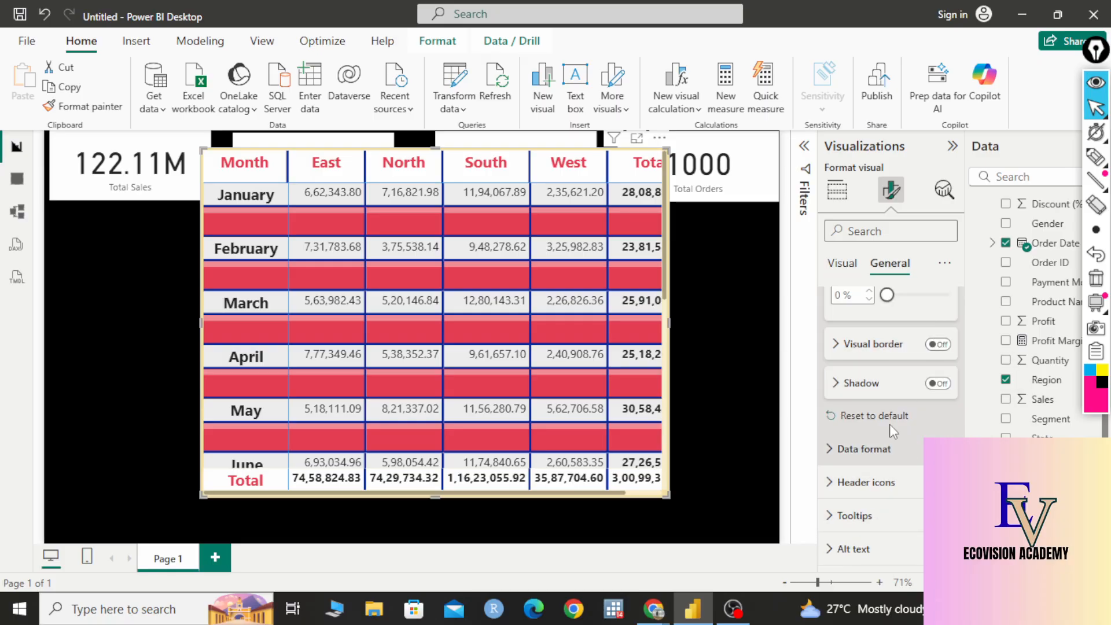
pyautogui.click(907, 462)
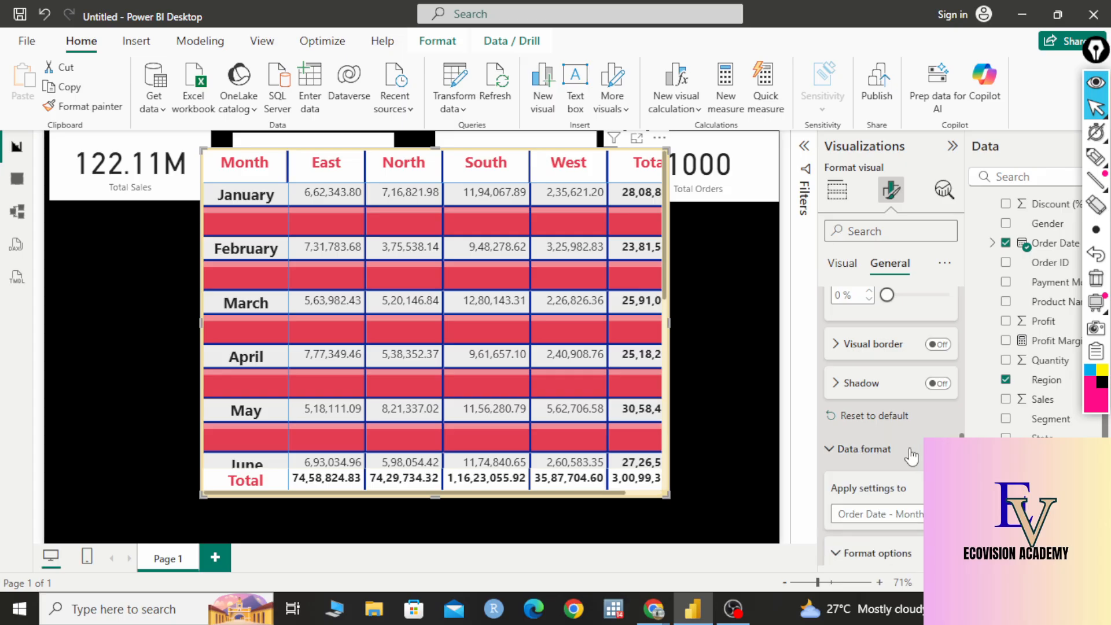
pyautogui.scroll(-3, 912, 454)
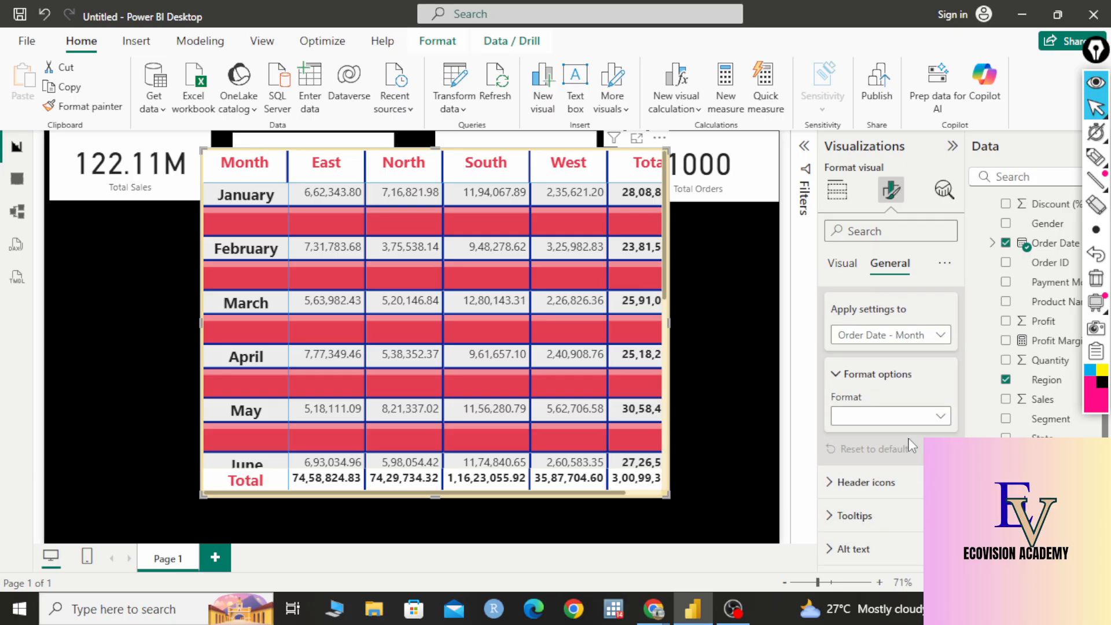
pyautogui.scroll(5, 911, 447)
pyautogui.scroll(5, 920, 449)
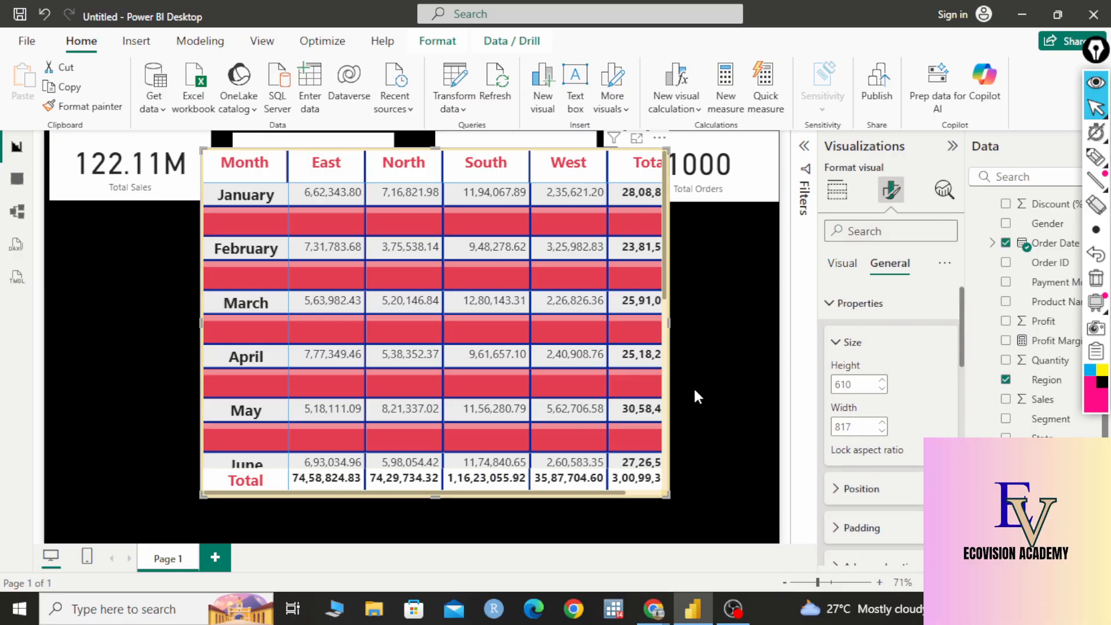
# - Set the matrix's background colour to white and look through its monthly rows
pyautogui.scroll(-2, 886, 486)
pyautogui.scroll(-3, 891, 492)
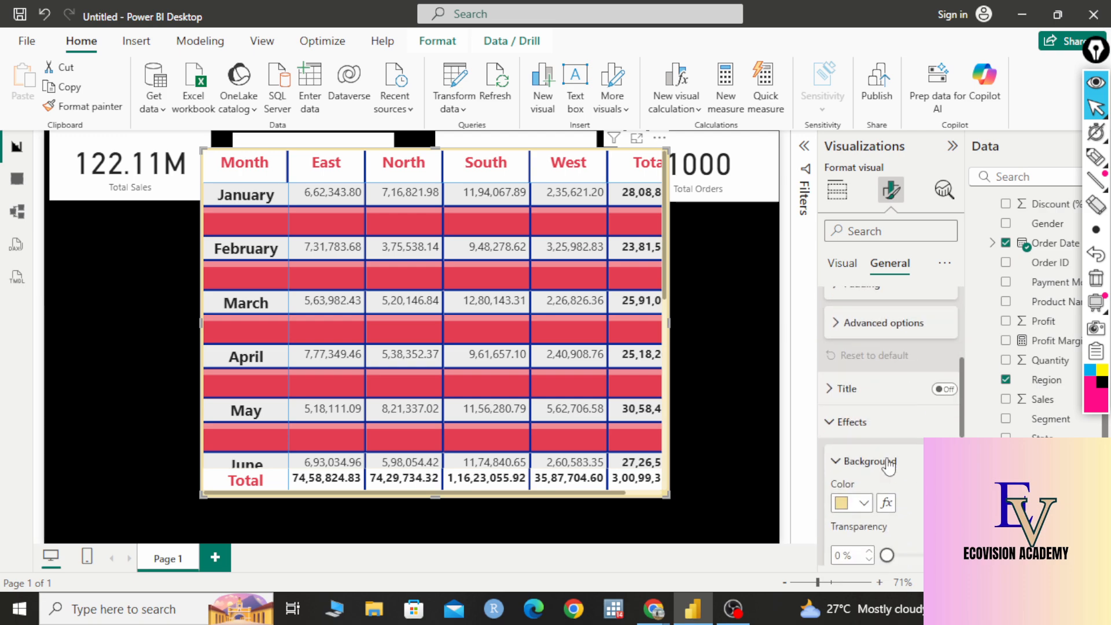
pyautogui.click(860, 508)
pyautogui.click(852, 246)
pyautogui.scroll(-5, 417, 358)
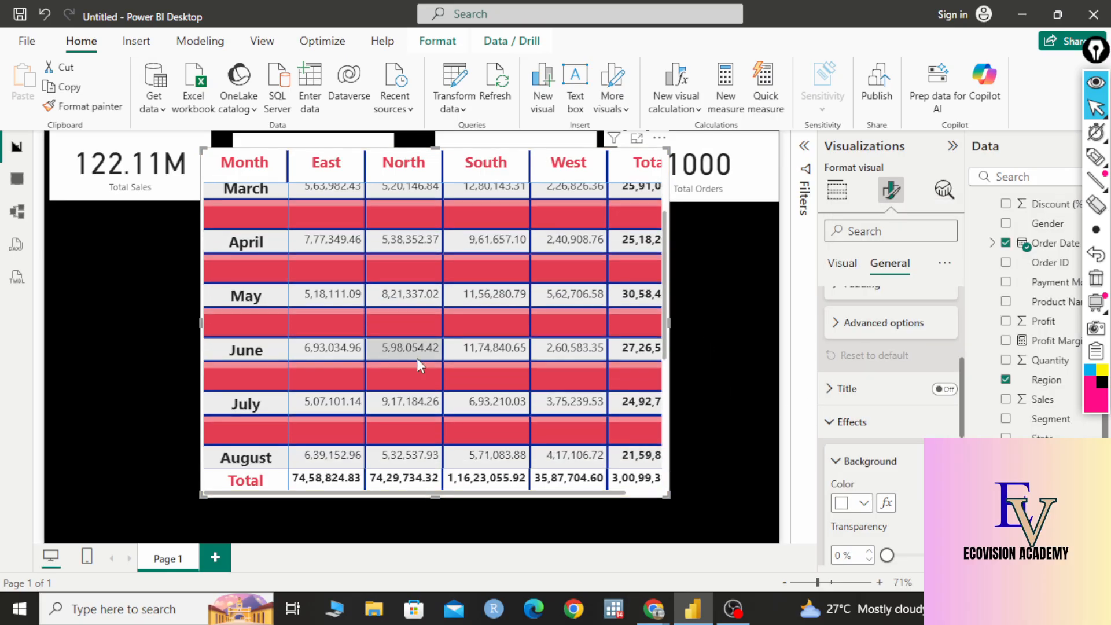
pyautogui.scroll(6, 429, 318)
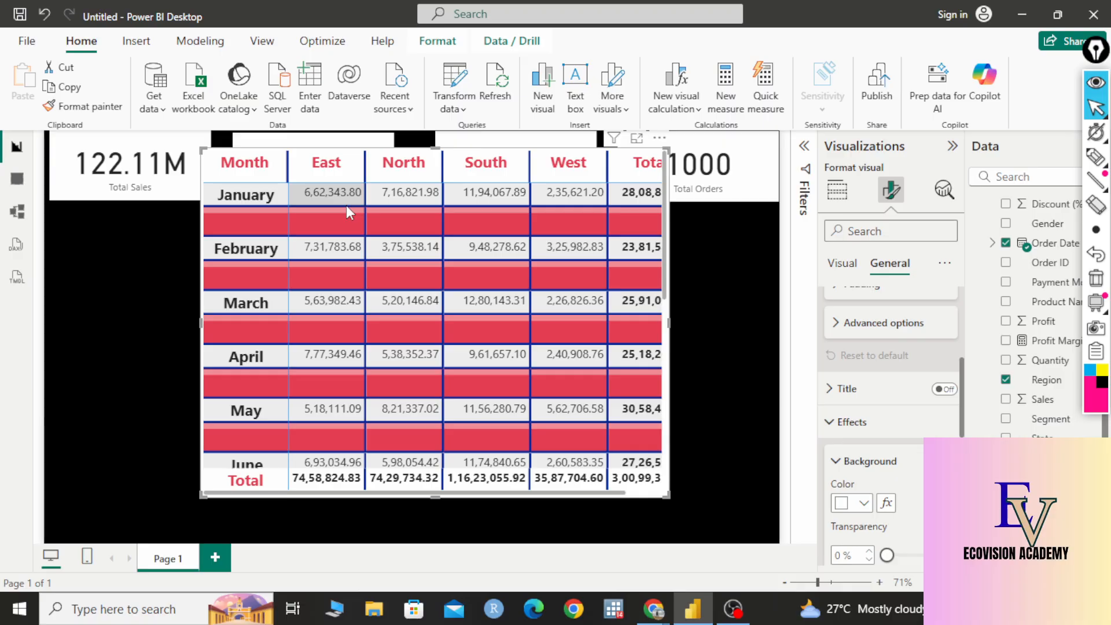
# - Replace Region with Category as the matrix's column field and look through the monthly profit rows
pyautogui.click(837, 190)
pyautogui.scroll(-1, 887, 485)
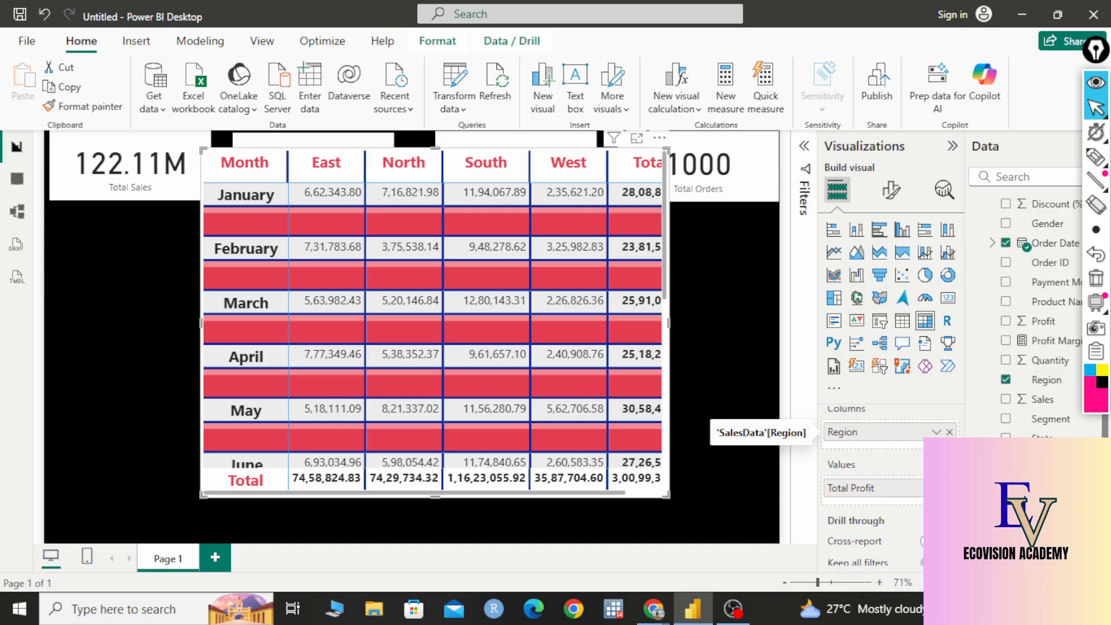
pyautogui.click(950, 432)
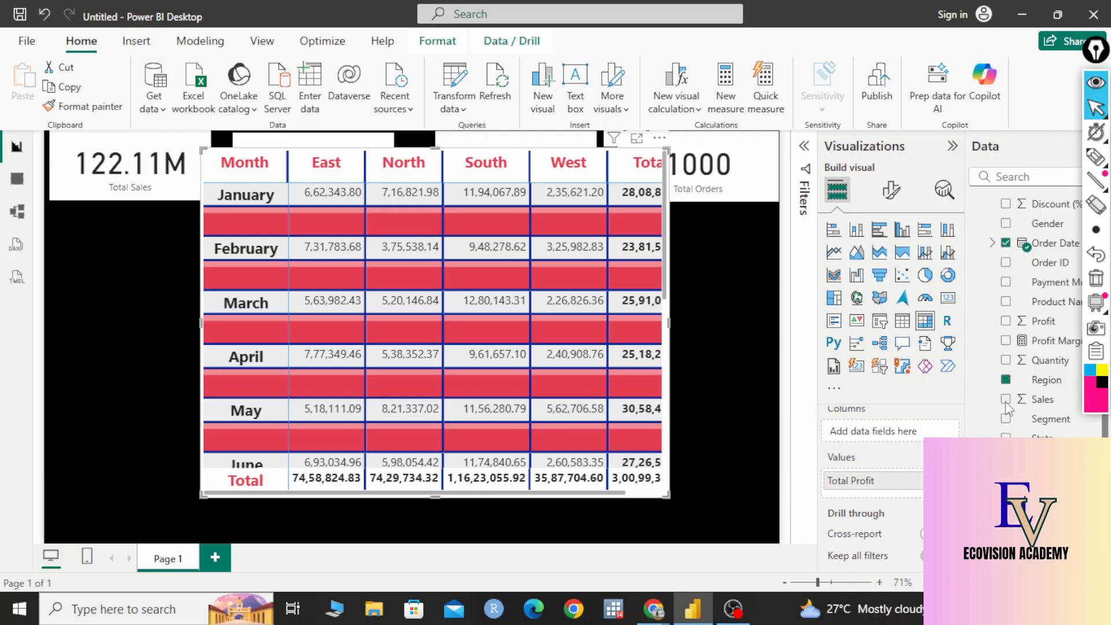
pyautogui.scroll(2, 1041, 278)
pyautogui.moveTo(1061, 250); pyautogui.dragTo(910, 442)
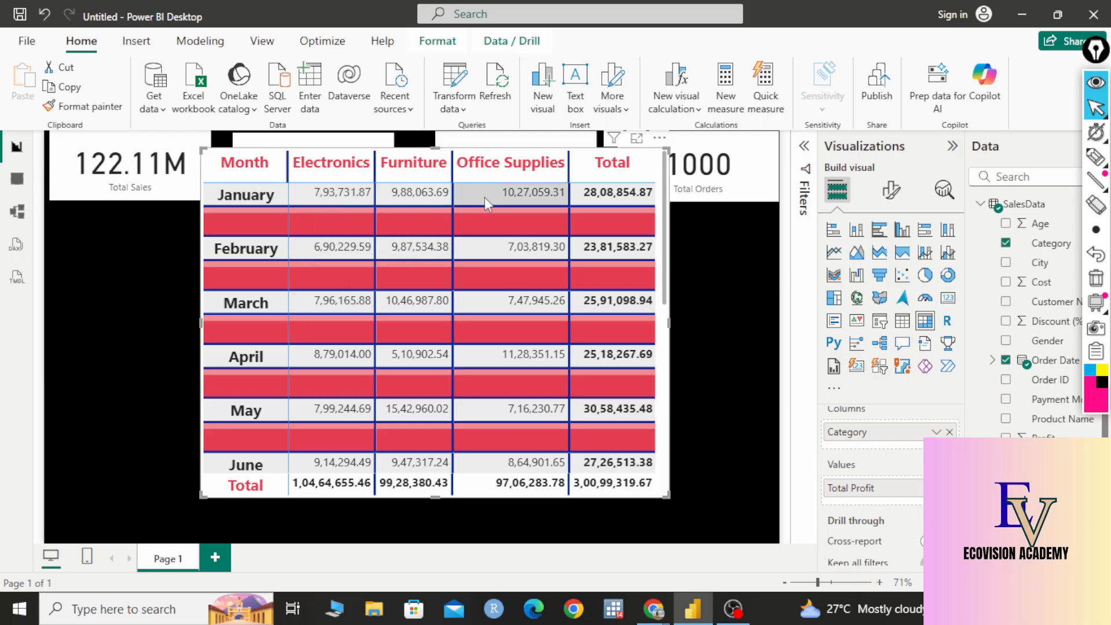
pyautogui.scroll(-1, 568, 283)
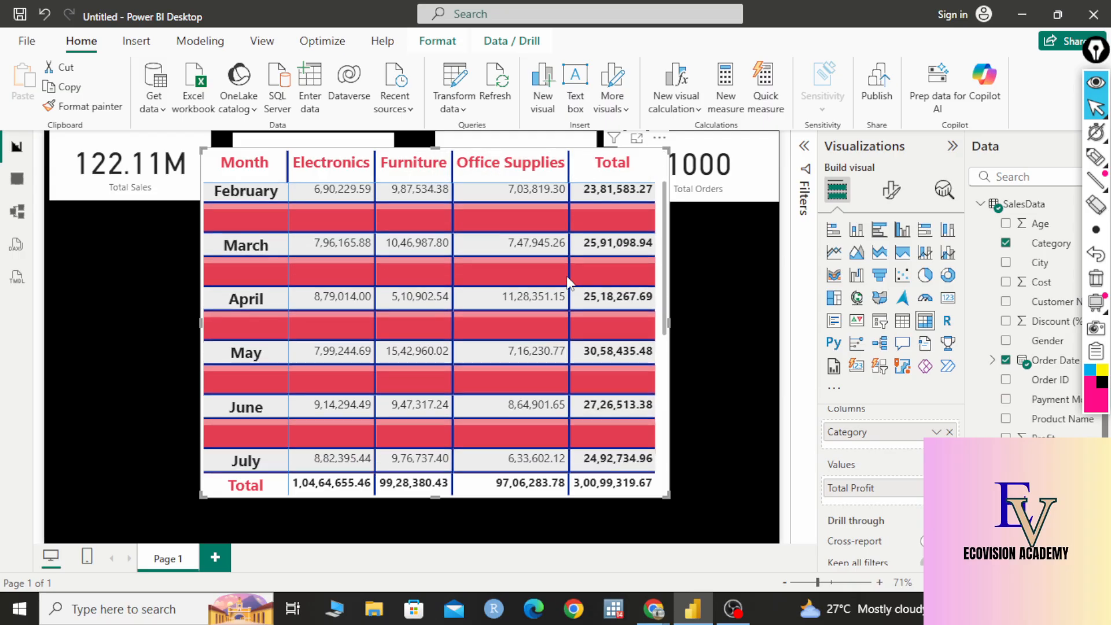
pyautogui.scroll(-1, 569, 283)
pyautogui.scroll(2, 568, 283)
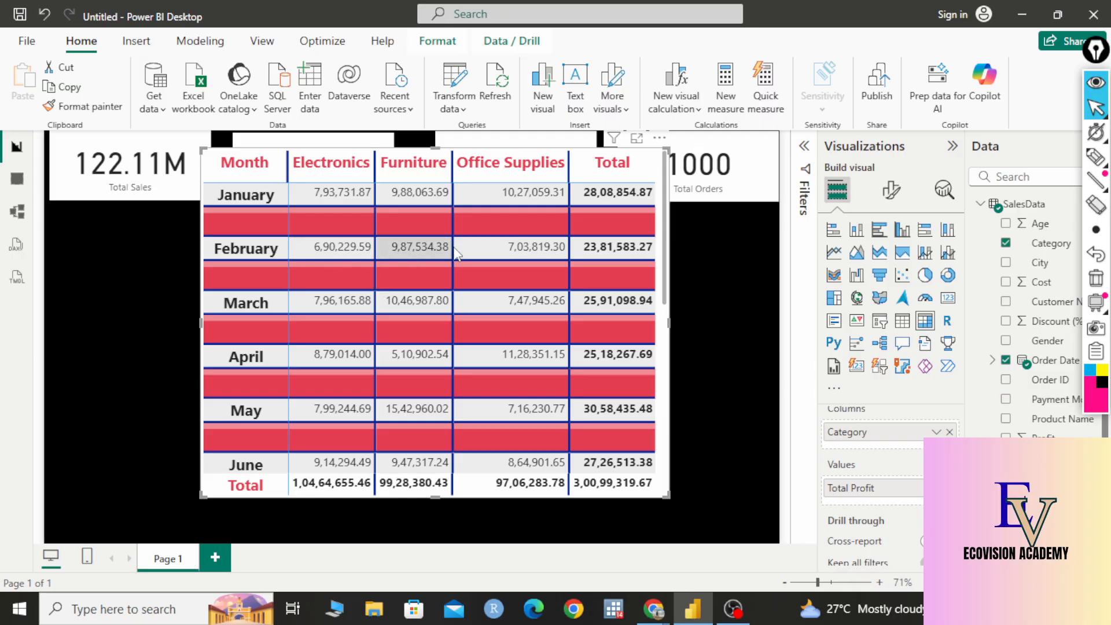
pyautogui.scroll(-5, 428, 306)
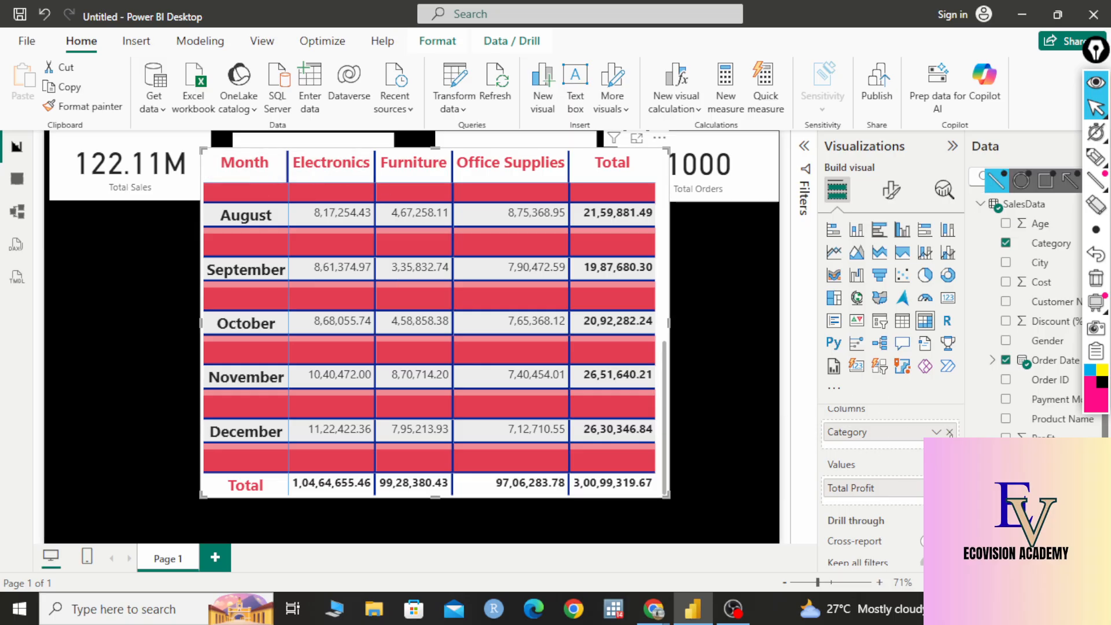
# - Replace Category with Sub-Category as the matrix's column field and look through the monthly profit rows
pyautogui.click(950, 432)
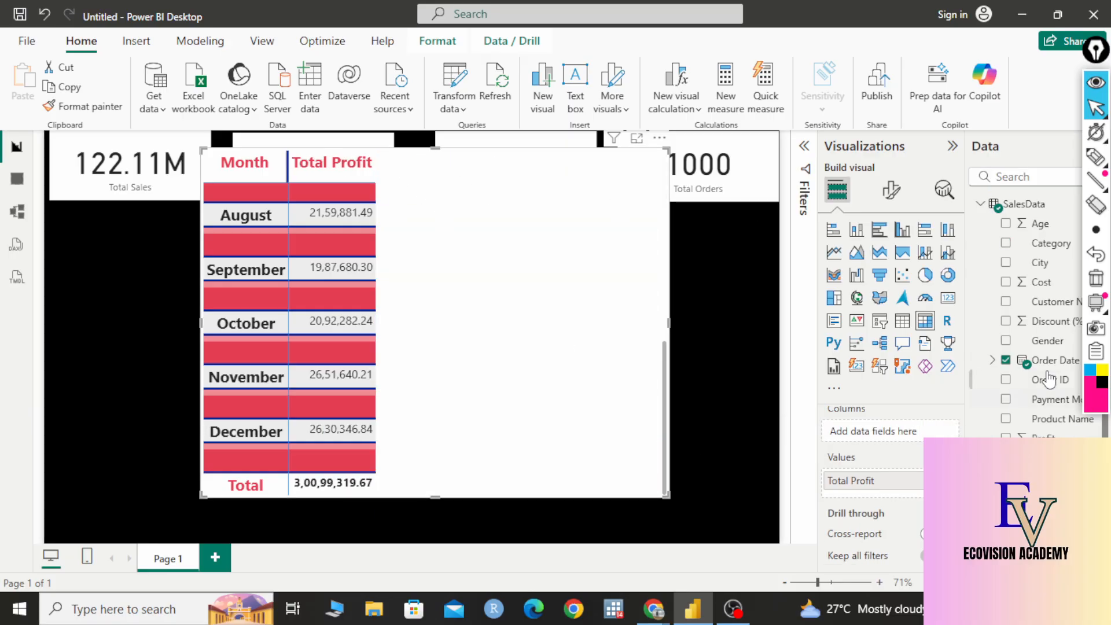
pyautogui.scroll(-3, 1059, 412)
pyautogui.moveTo(1051, 457); pyautogui.dragTo(892, 431)
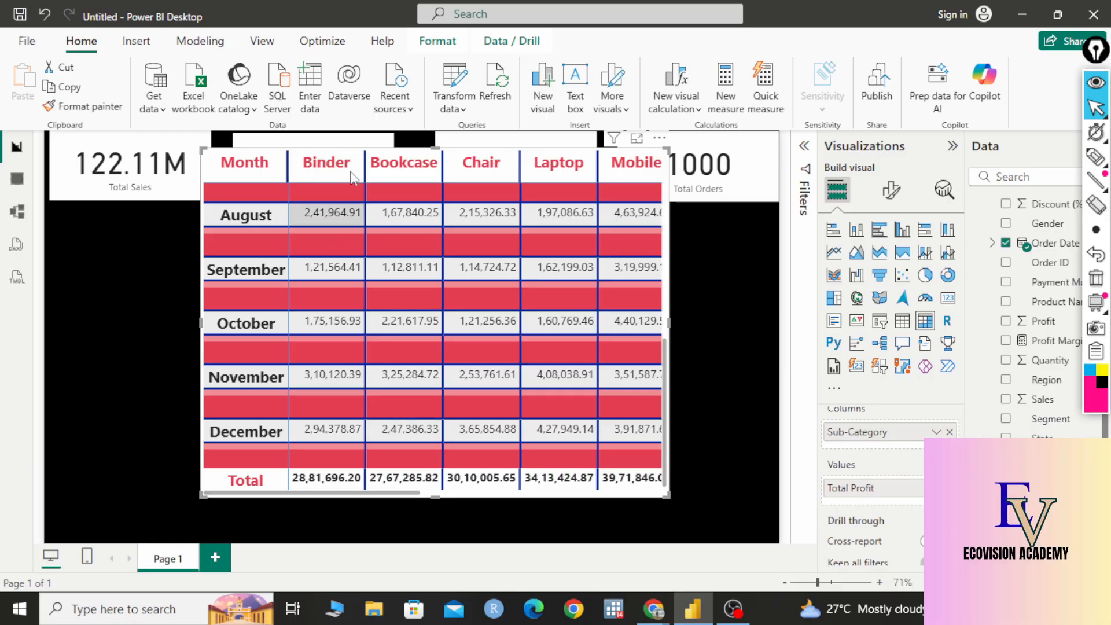
pyautogui.moveTo(391, 497); pyautogui.dragTo(360, 493)
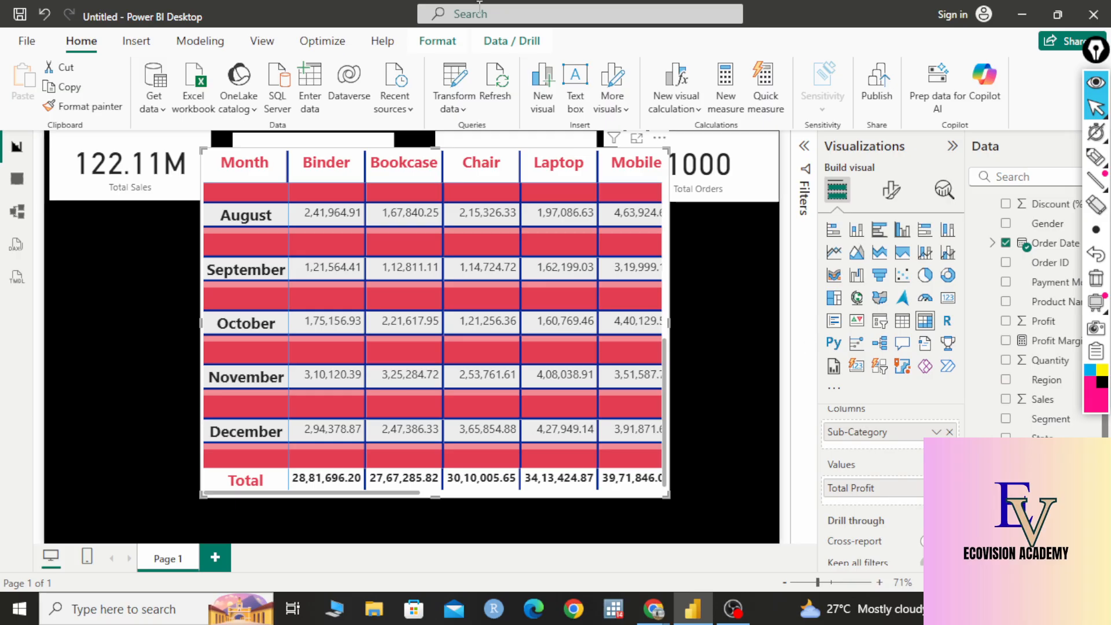
pyautogui.scroll(5, 498, 247)
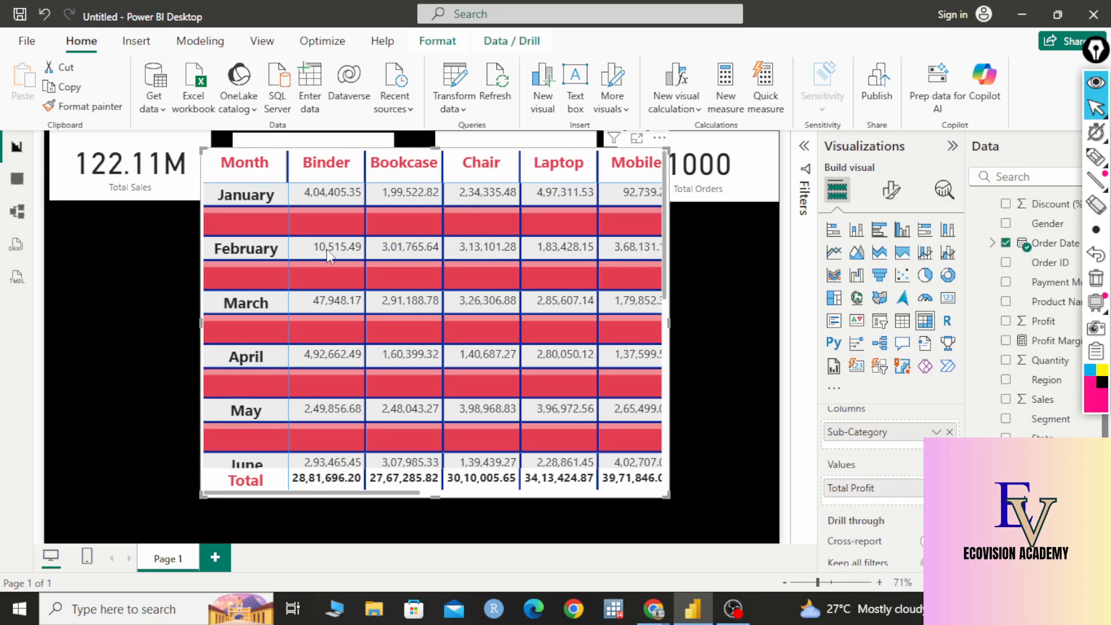
pyautogui.scroll(-3, 419, 329)
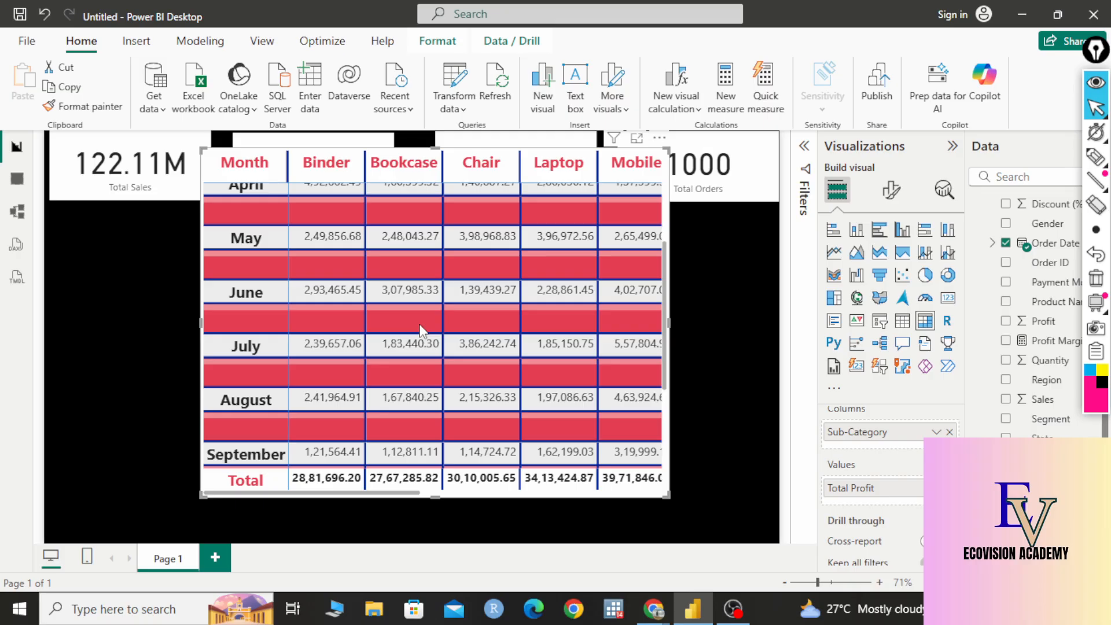
pyautogui.scroll(3, 256, 252)
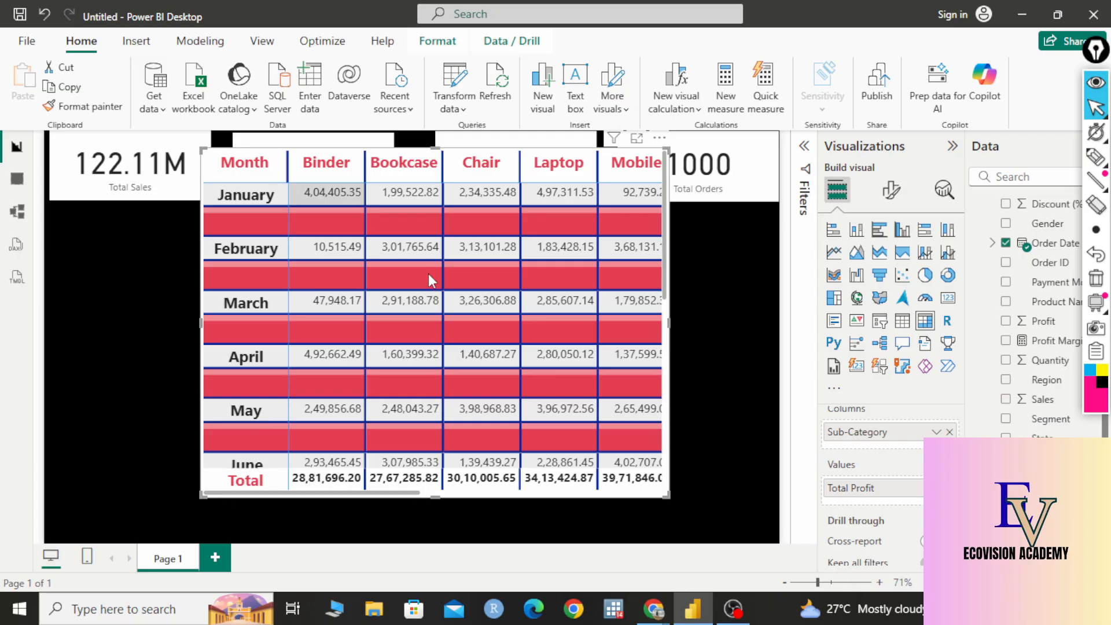
# - Draw freehand pen marks over the Visualizations area and clear all the annotations
pyautogui.click(1096, 156)
pyautogui.moveTo(728, 253); pyautogui.dragTo(737, 298)
pyautogui.moveTo(757, 242)
pyautogui.mouseDown()
pyautogui.moveTo(778, 266)
pyautogui.moveTo(781, 295)
pyautogui.mouseUp()
pyautogui.moveTo(848, 209); pyautogui.dragTo(822, 276)
pyautogui.moveTo(796, 231); pyautogui.dragTo(909, 272)
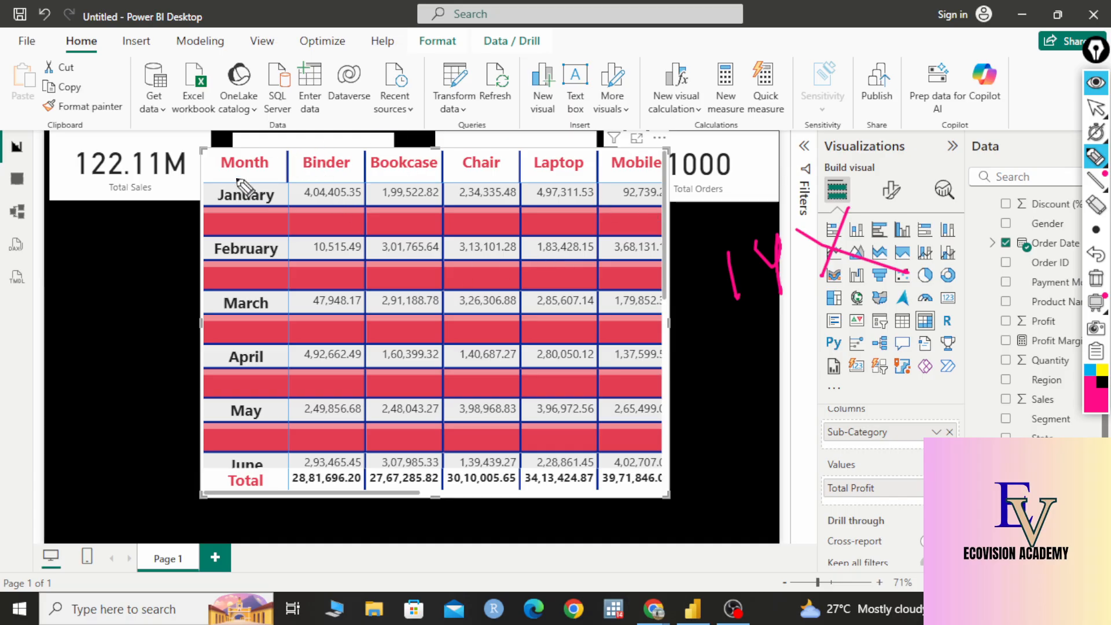
pyautogui.moveTo(891, 189); pyautogui.dragTo(917, 237)
pyautogui.moveTo(926, 169); pyautogui.dragTo(925, 174)
pyautogui.moveTo(973, 274); pyautogui.dragTo(792, 355)
pyautogui.moveTo(792, 368); pyautogui.dragTo(925, 310)
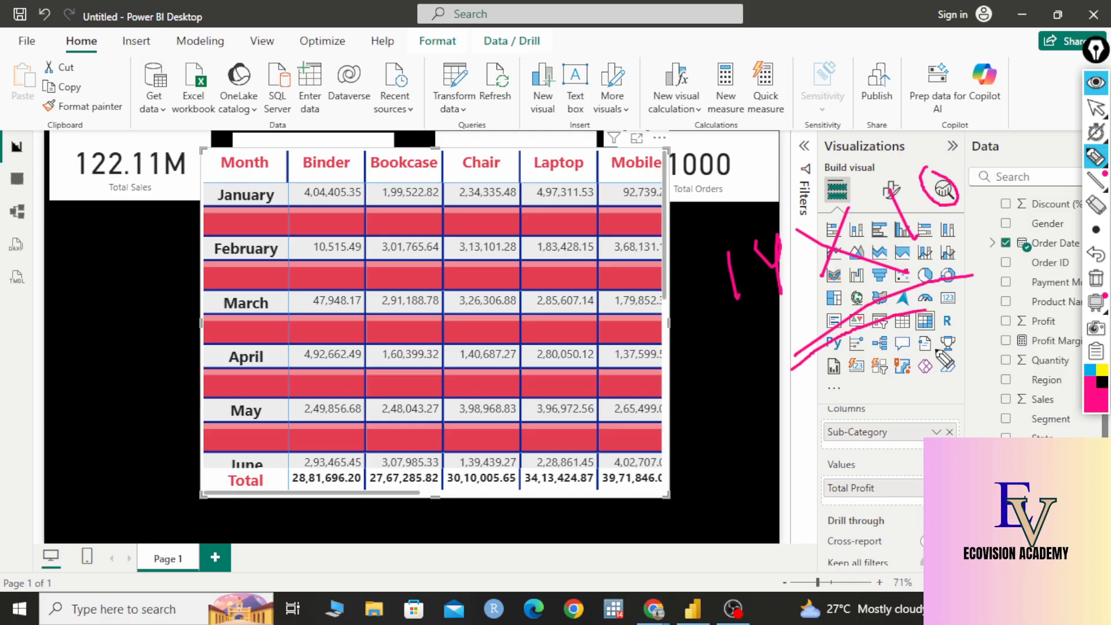
pyautogui.moveTo(888, 156); pyautogui.dragTo(941, 120)
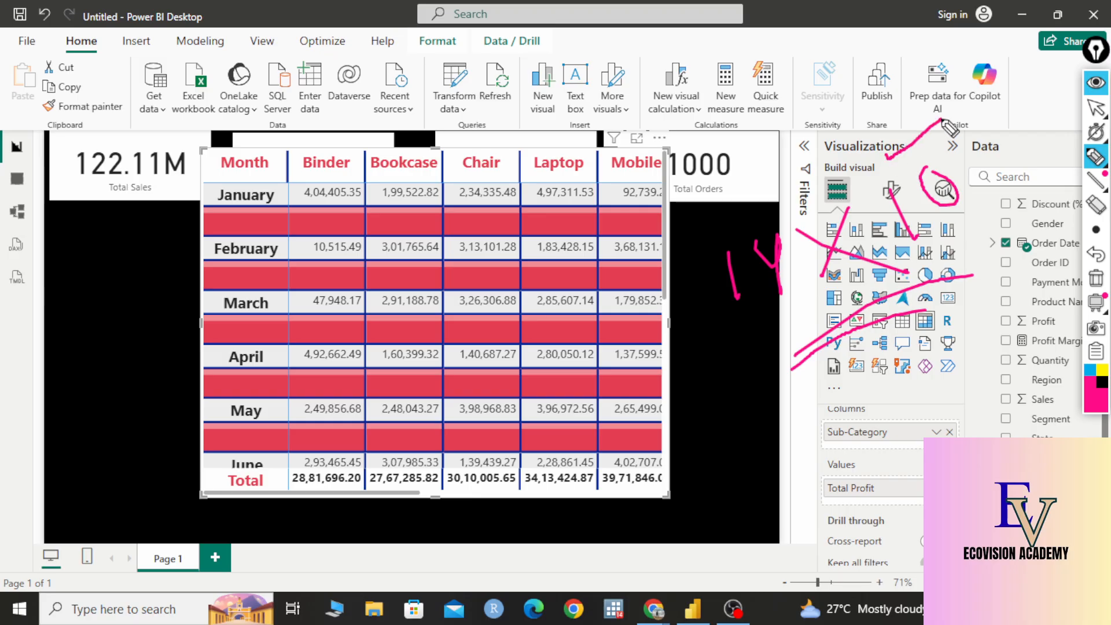
pyautogui.click(1096, 281)
pyautogui.click(1095, 107)
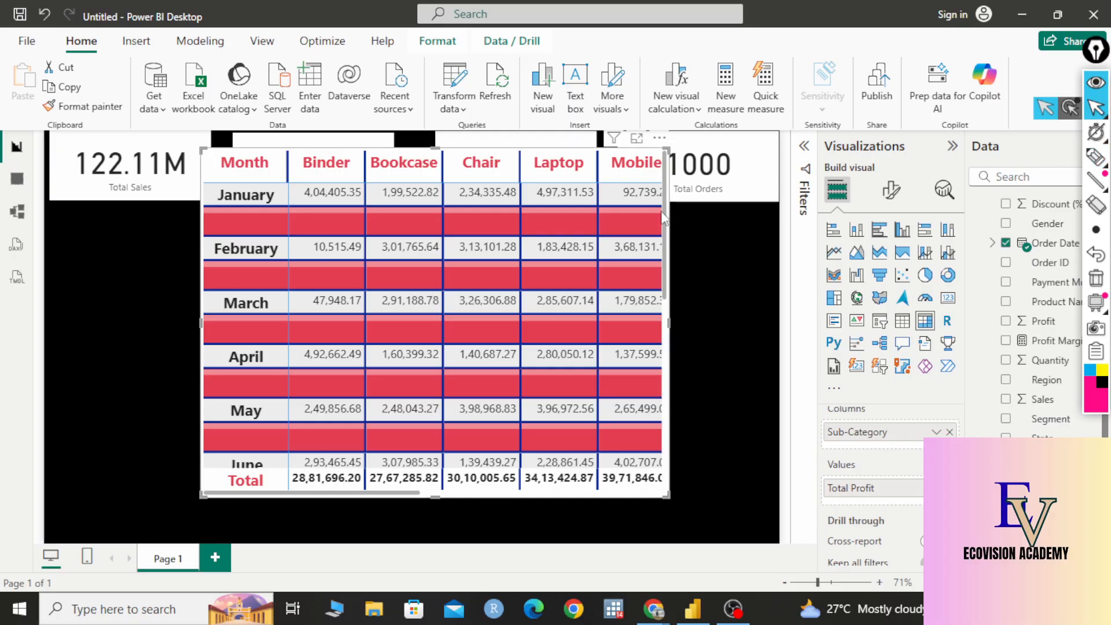
# - Delete the matrix and add an empty table visual to the report page
pyautogui.click(605, 172)
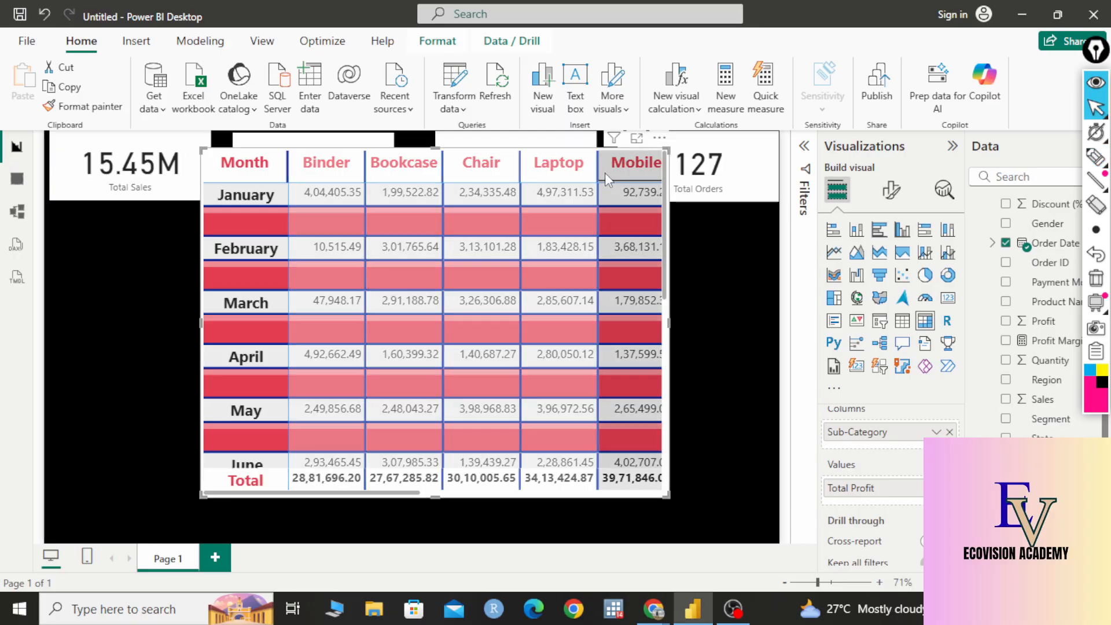
pyautogui.press('Delete')
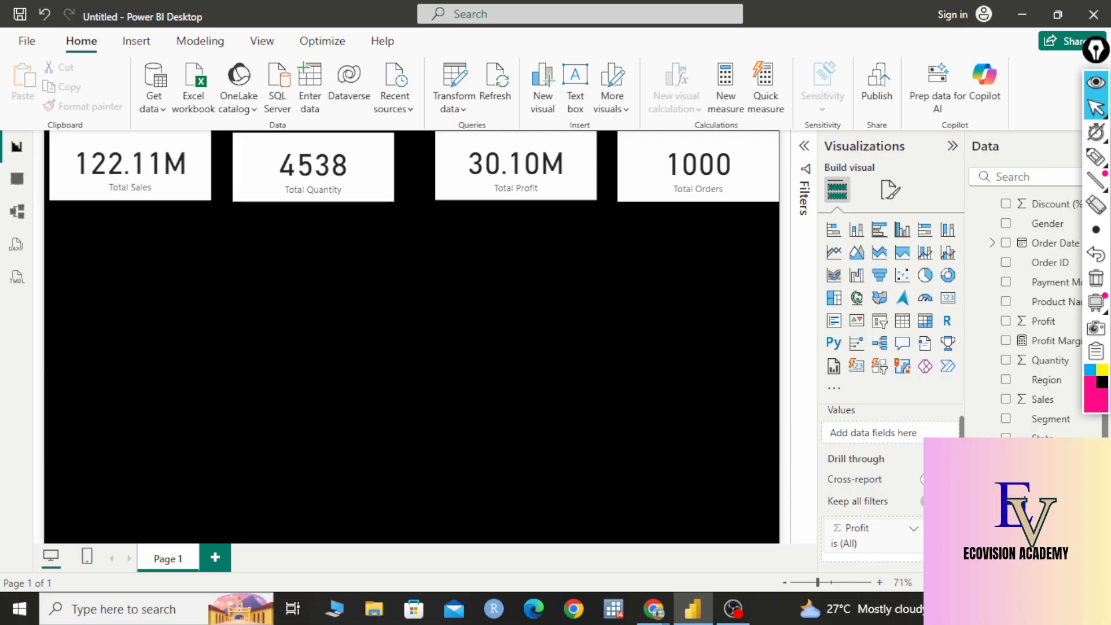
pyautogui.click(901, 321)
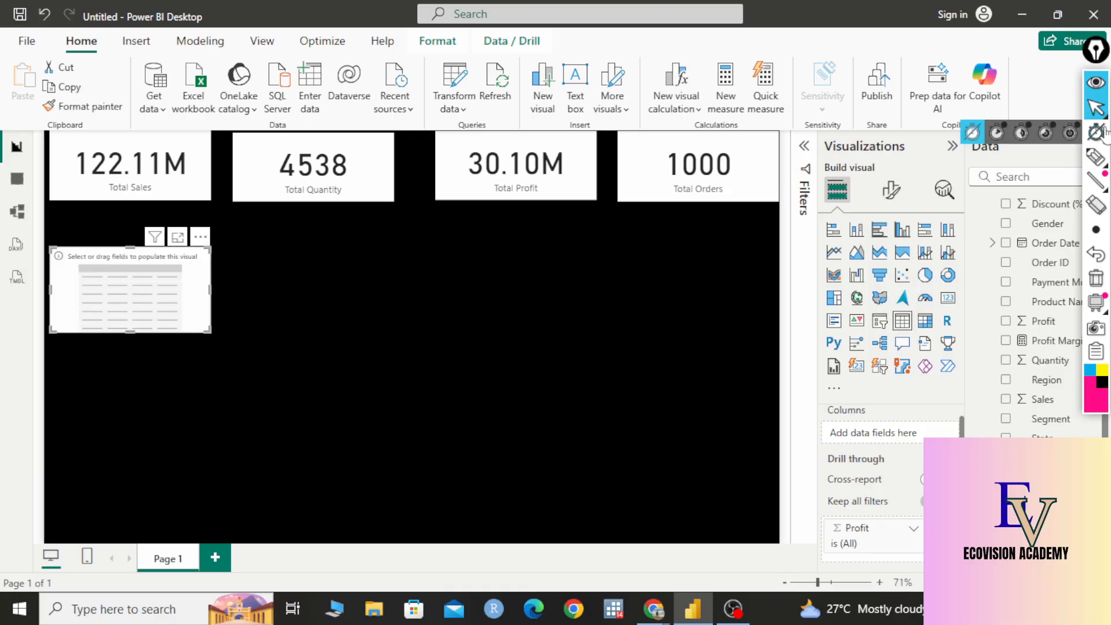
# - Circle the table's empty Columns field with the annotation pen and clear the marking
pyautogui.click(1095, 156)
pyautogui.moveTo(908, 416)
pyautogui.mouseDown()
pyautogui.moveTo(820, 446)
pyautogui.moveTo(922, 460)
pyautogui.moveTo(962, 421)
pyautogui.moveTo(885, 410)
pyautogui.mouseUp()
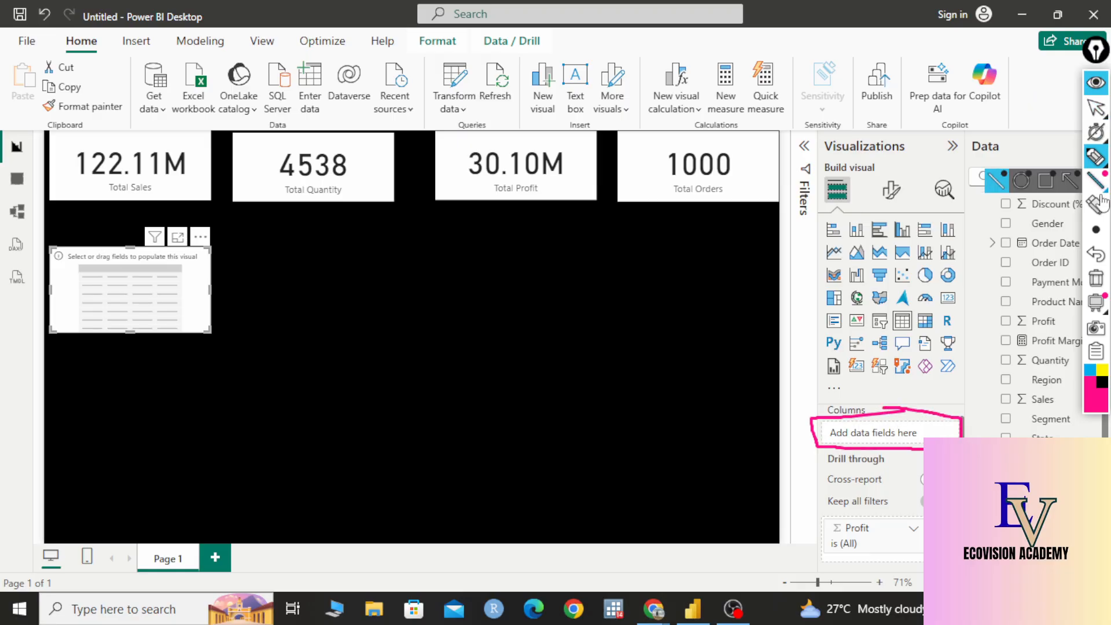
pyautogui.click(1096, 279)
pyautogui.click(1095, 107)
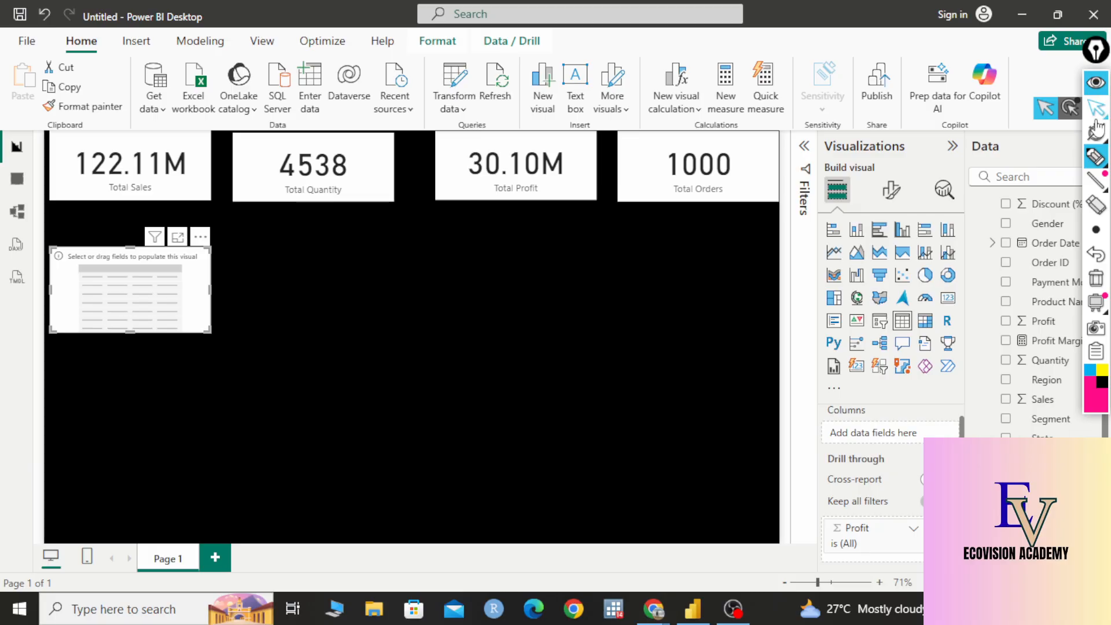
# - Add the Category, Region and State fields as columns of the new table
pyautogui.scroll(4, 1042, 272)
pyautogui.moveTo(1042, 243); pyautogui.dragTo(874, 433)
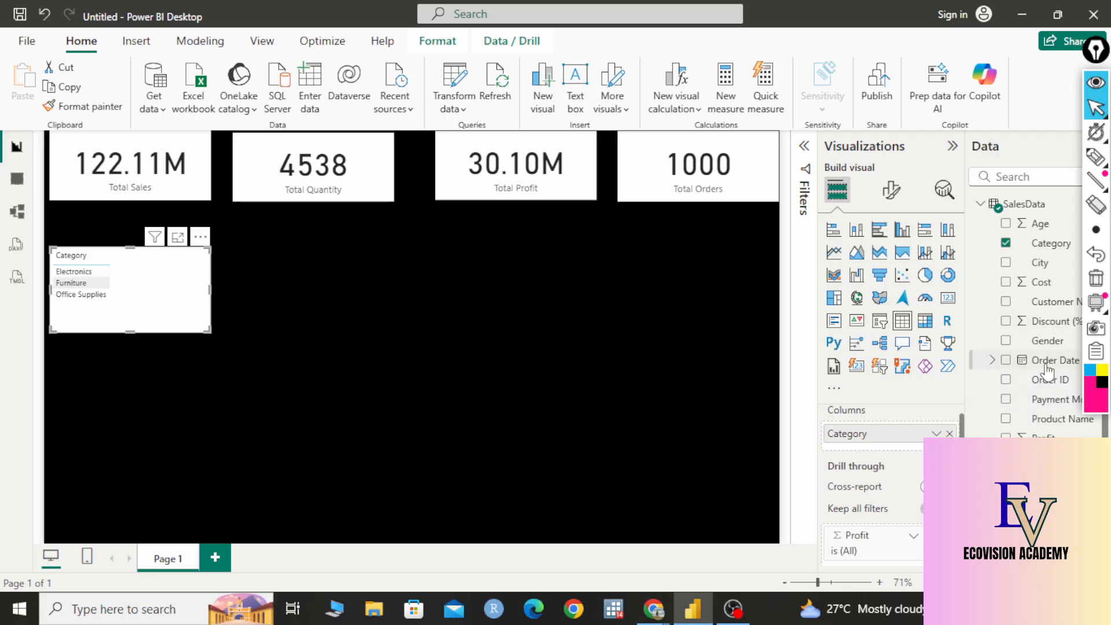
pyautogui.scroll(-2, 1047, 371)
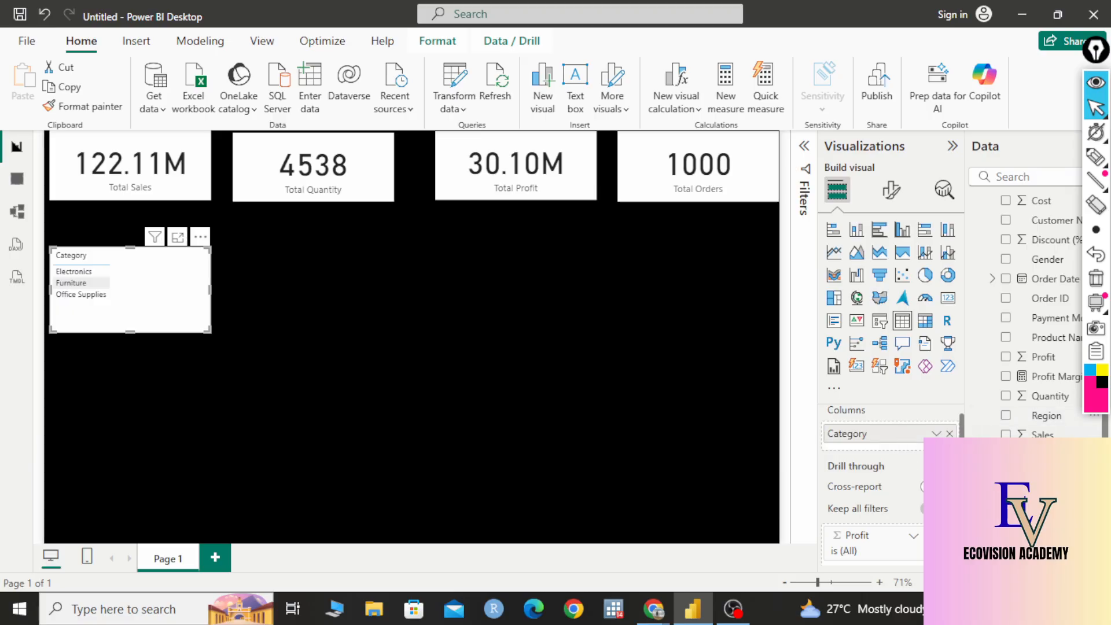
pyautogui.moveTo(1048, 416); pyautogui.dragTo(891, 450)
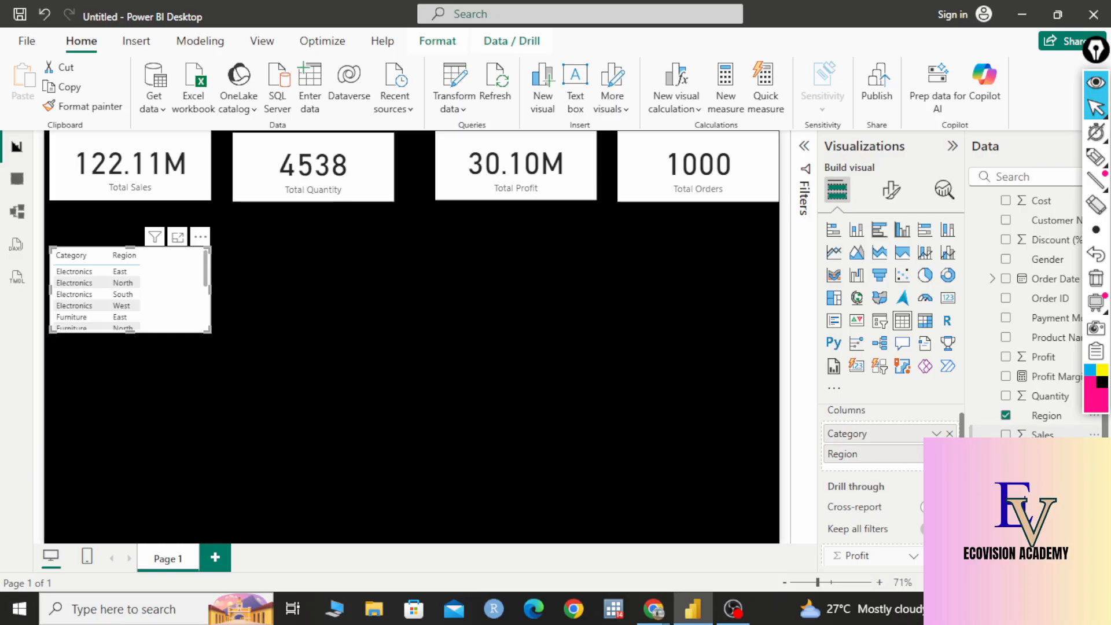
pyautogui.moveTo(1042, 455); pyautogui.dragTo(901, 472)
pyautogui.scroll(-1, 1036, 319)
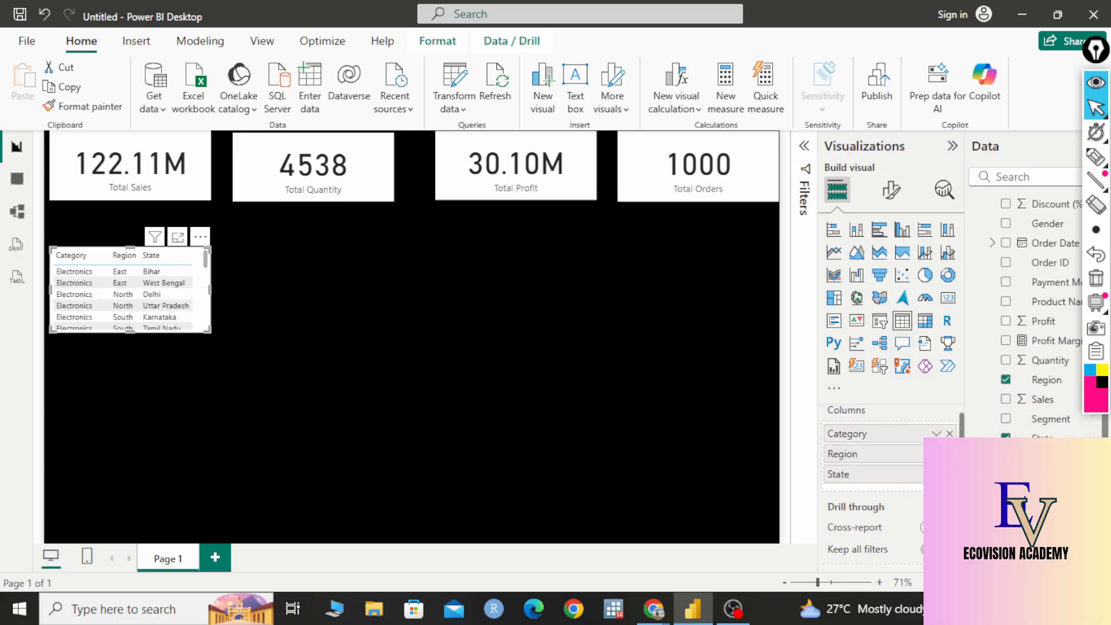
# - Add Total Quantity as a table column, enlarge the visual to show many rows and reposition it near the page's centre
pyautogui.moveTo(1042, 498); pyautogui.dragTo(897, 489)
pyautogui.moveTo(207, 328); pyautogui.dragTo(365, 525)
pyautogui.scroll(-1, 276, 340)
pyautogui.scroll(2, 280, 366)
pyautogui.moveTo(327, 286); pyautogui.dragTo(598, 282)
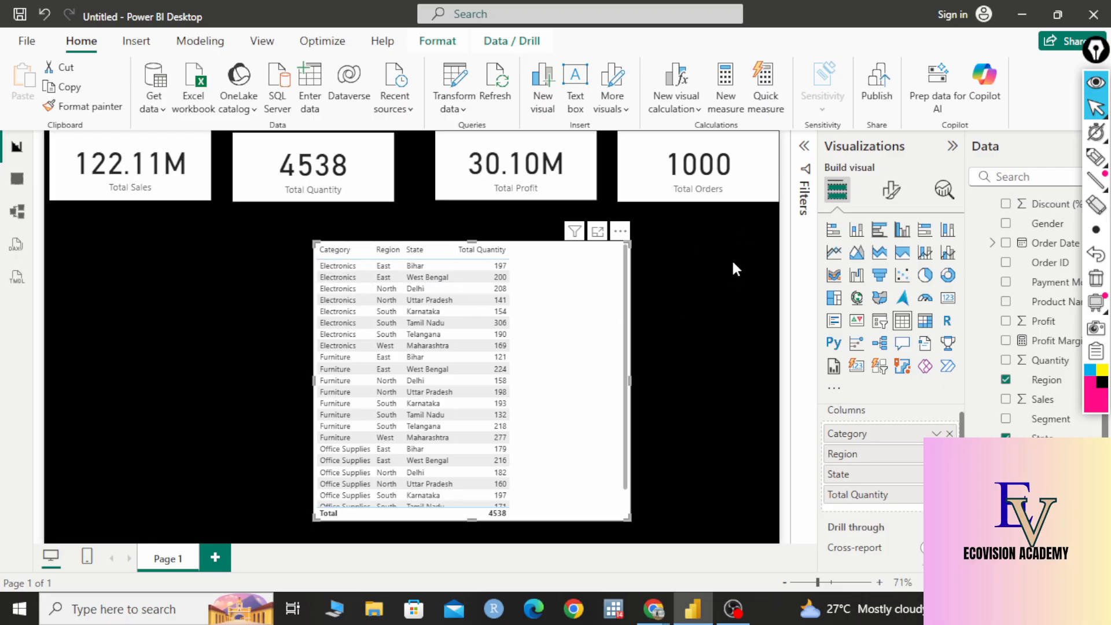
pyautogui.moveTo(630, 376); pyautogui.dragTo(596, 401)
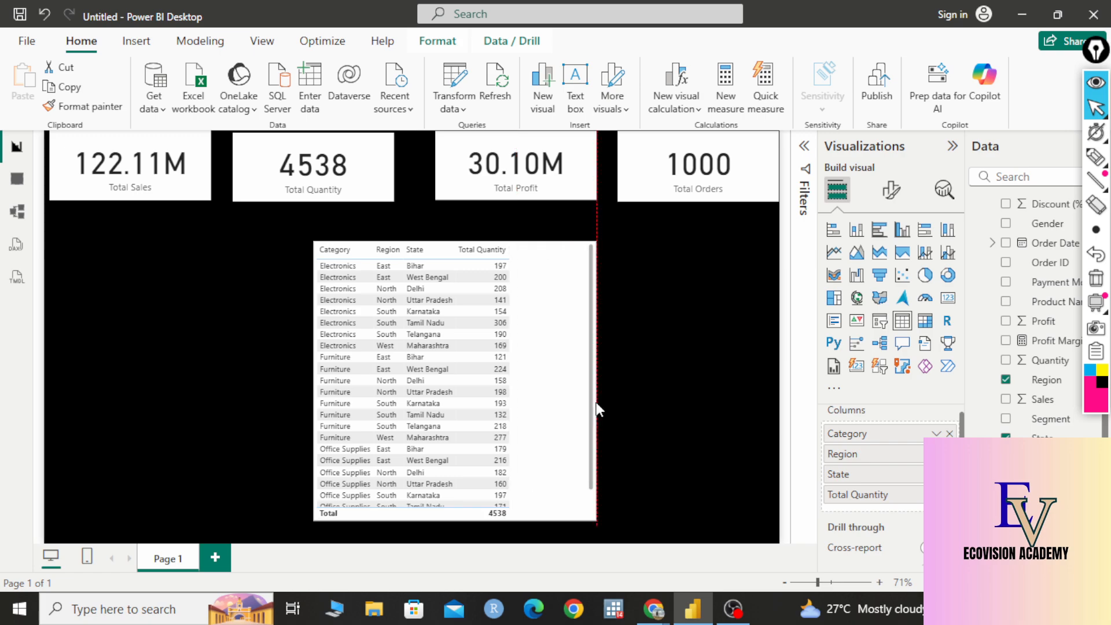
# - Set the font size of the table's column headers to 15
pyautogui.click(892, 190)
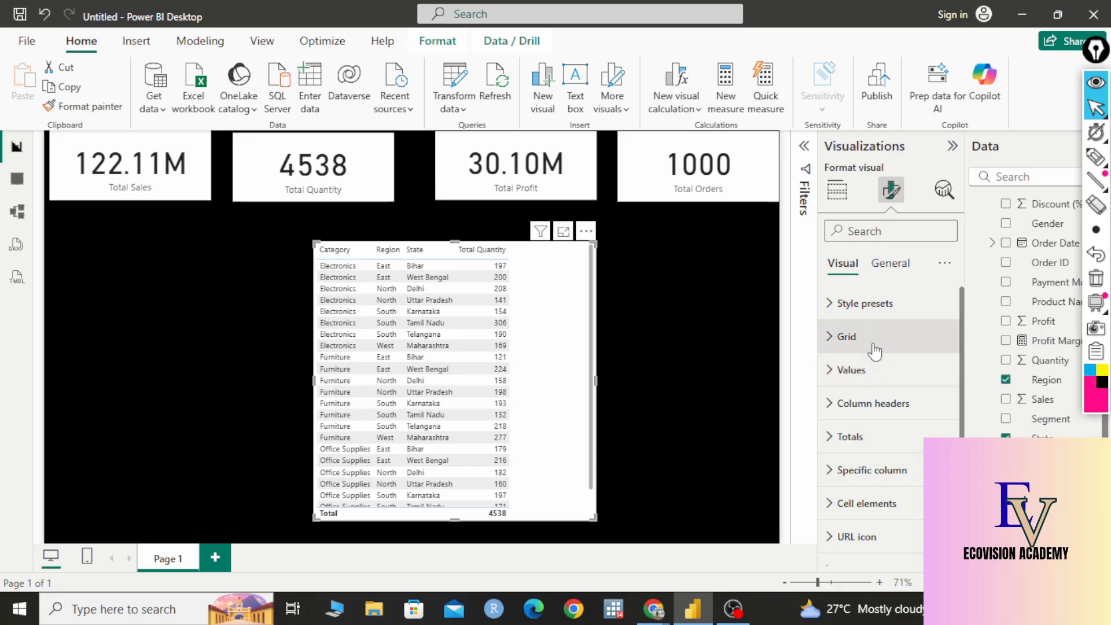
pyautogui.scroll(-2, 870, 371)
pyautogui.click(868, 322)
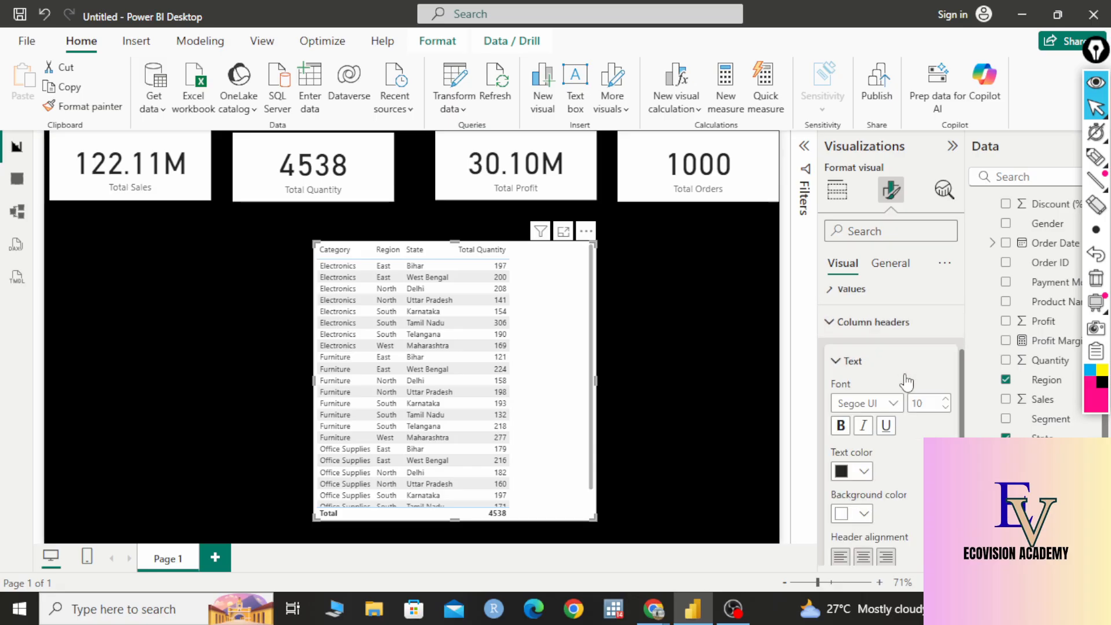
pyautogui.click(945, 403)
pyautogui.click(946, 403)
pyautogui.click(945, 403)
pyautogui.click(945, 404)
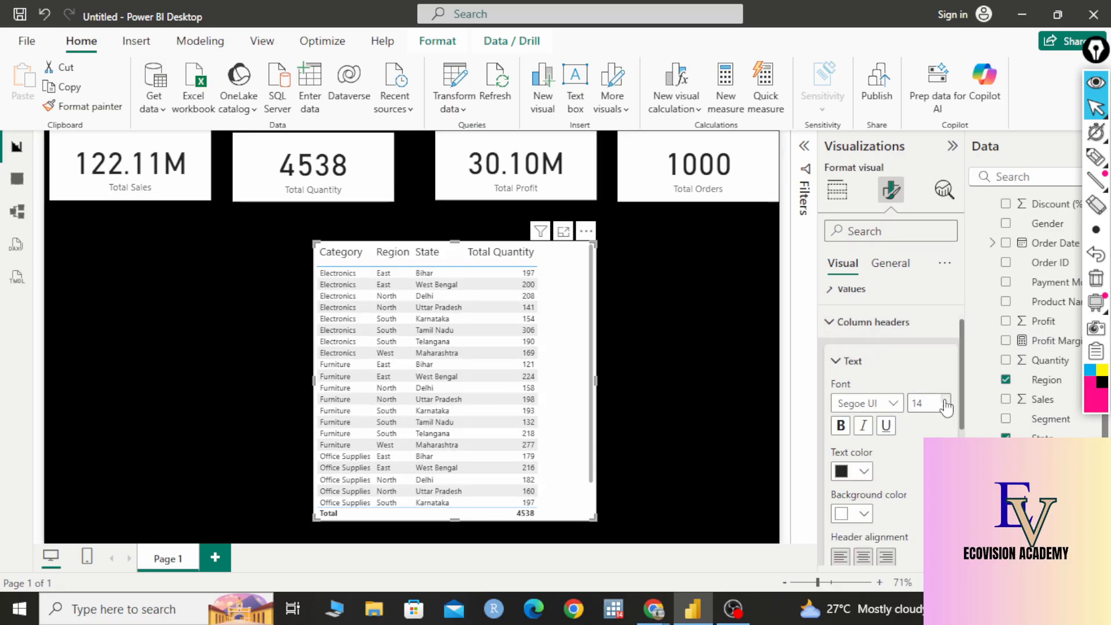
pyautogui.scroll(-4, 891, 434)
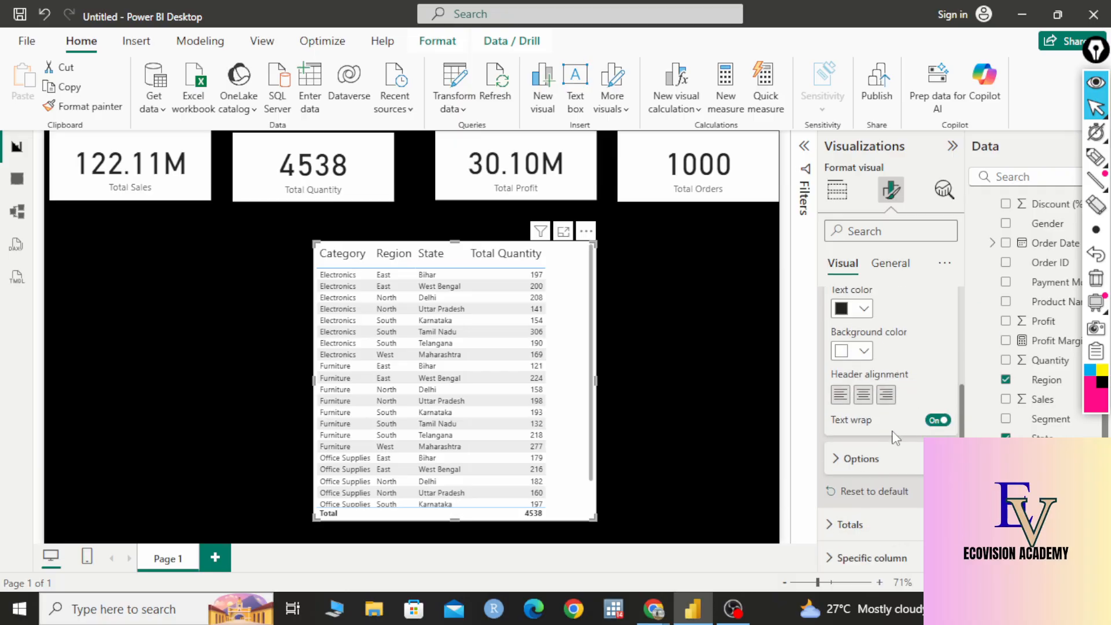
pyautogui.scroll(5, 893, 401)
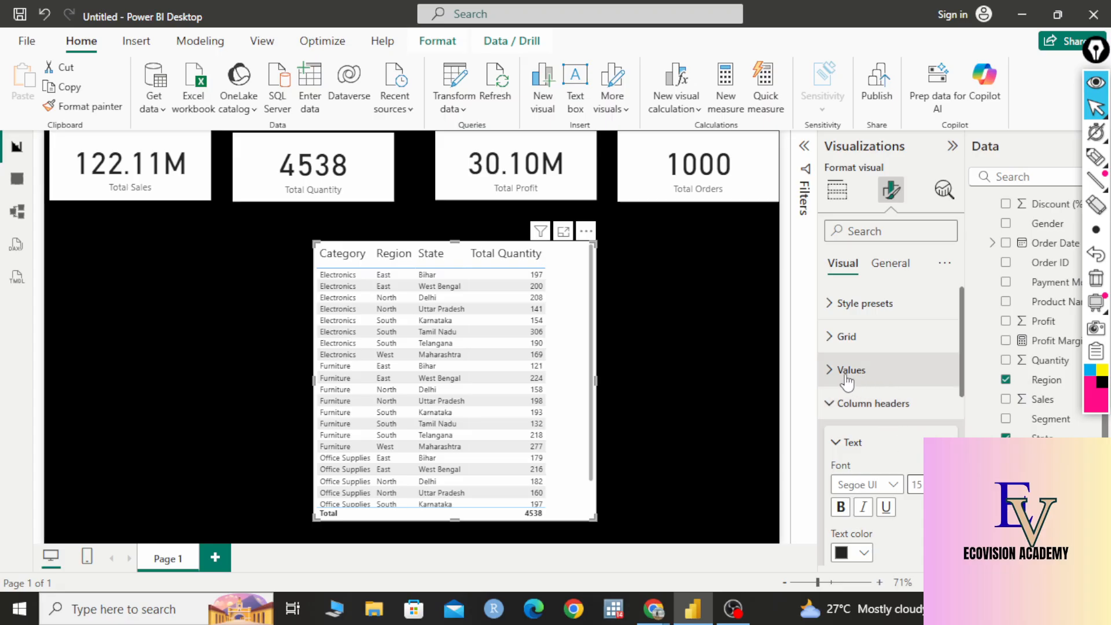
# - Set the font size of the table's values to 15
pyautogui.click(830, 369)
pyautogui.scroll(-1, 920, 414)
pyautogui.click(947, 368)
pyautogui.click(947, 367)
pyautogui.click(946, 367)
pyautogui.click(946, 367)
pyautogui.click(946, 367)
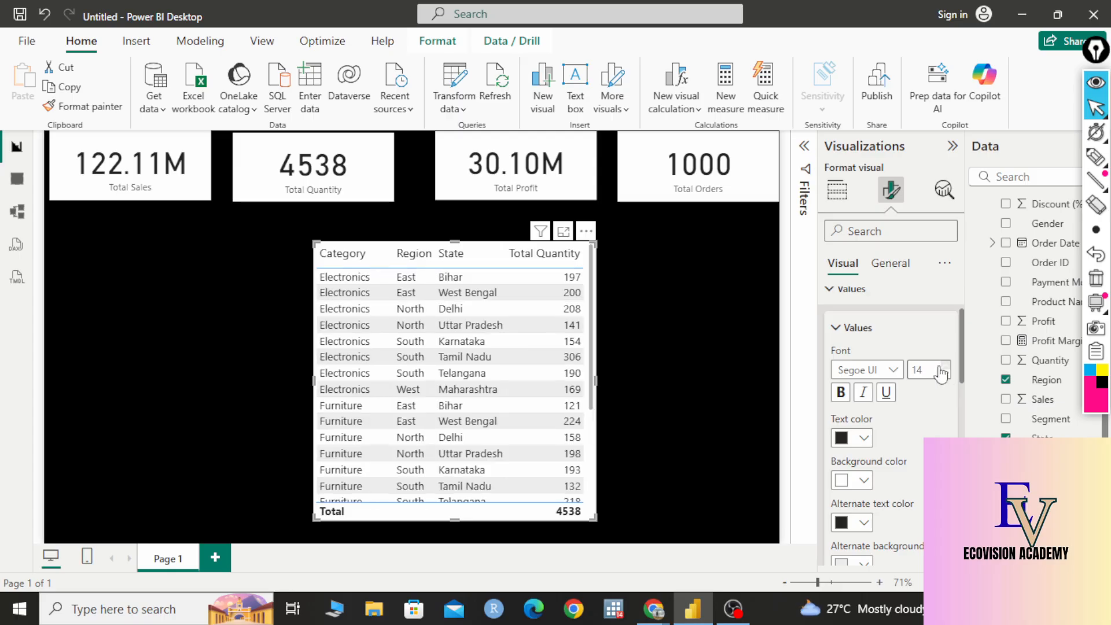
pyautogui.scroll(-2, 897, 405)
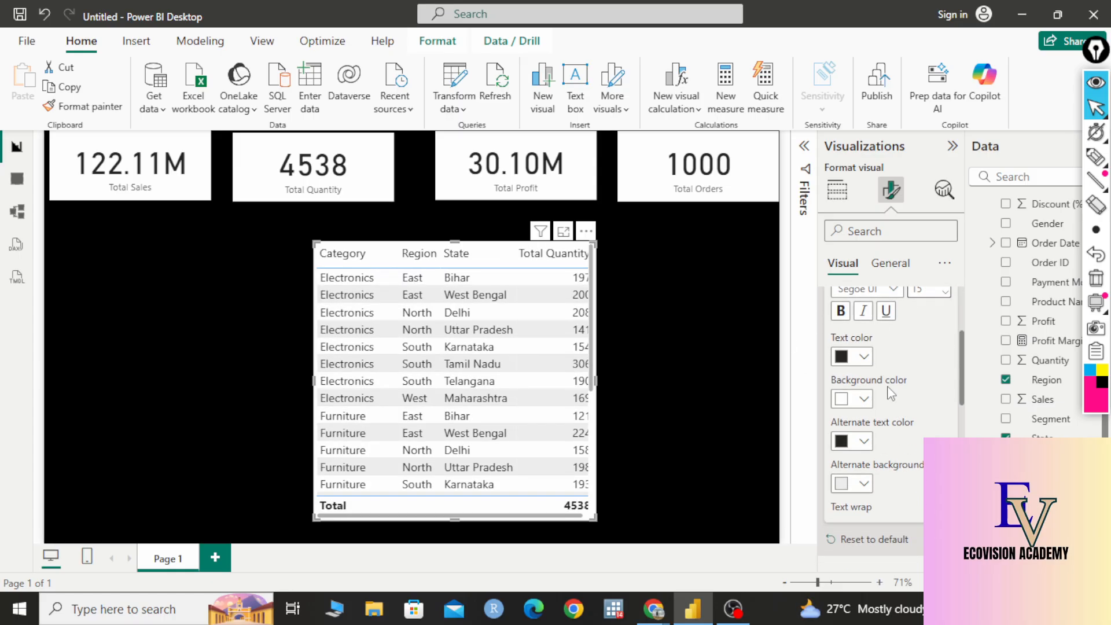
pyautogui.scroll(-4, 889, 405)
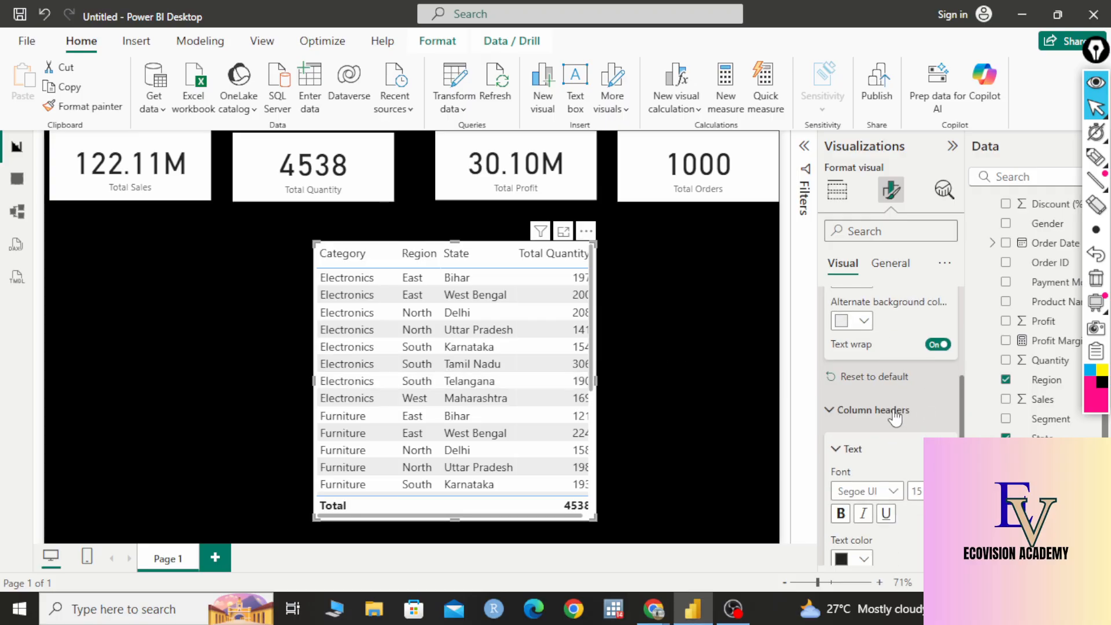
pyautogui.scroll(-4, 889, 420)
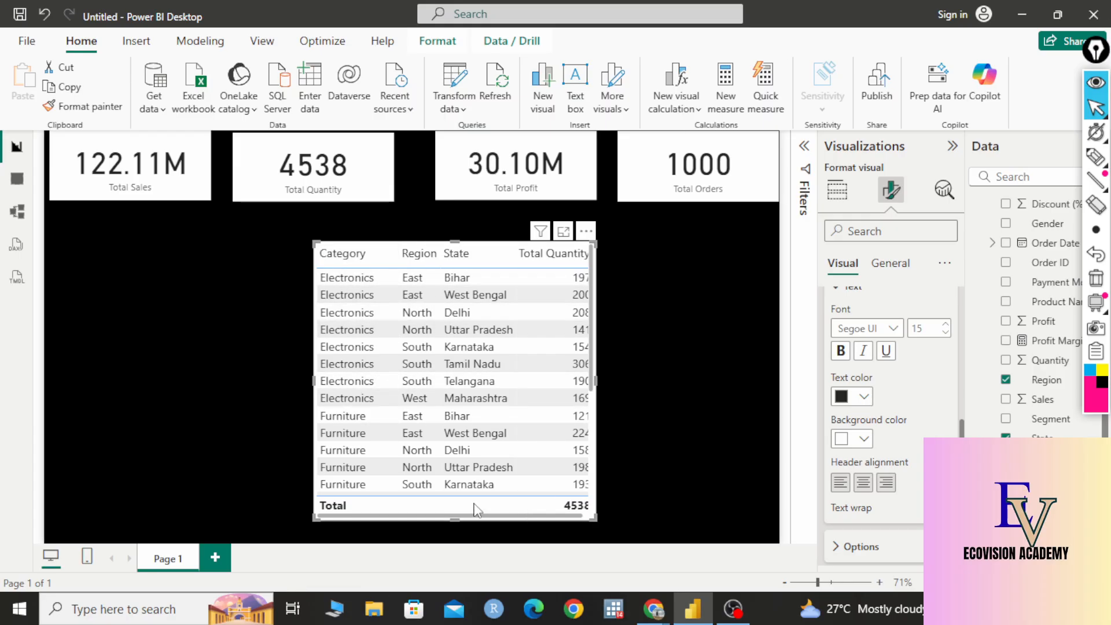
# - Add Total Orders as a column after Total Quantity and widen the table to fit all its columns
pyautogui.moveTo(476, 517); pyautogui.dragTo(521, 517)
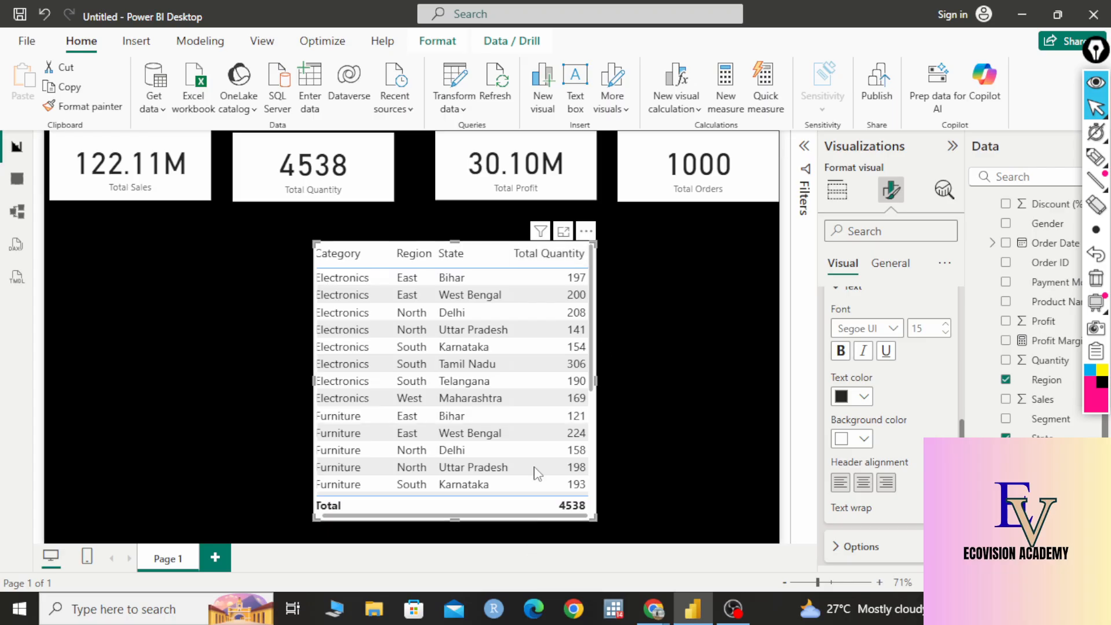
pyautogui.scroll(-3, 512, 415)
pyautogui.scroll(-1, 510, 408)
pyautogui.scroll(-5, 910, 526)
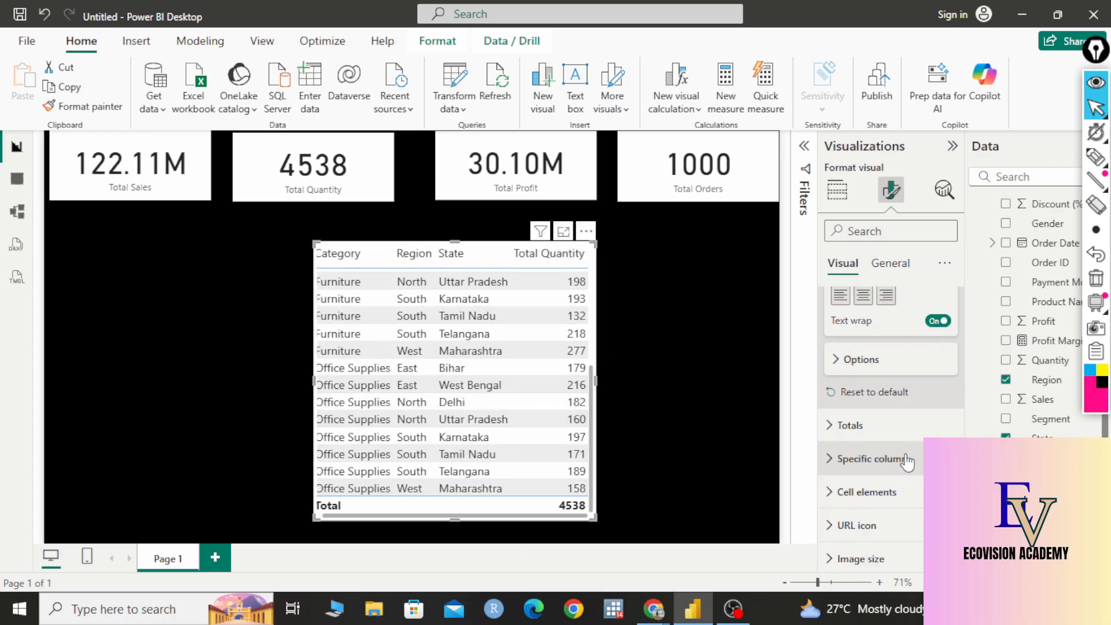
pyautogui.click(837, 191)
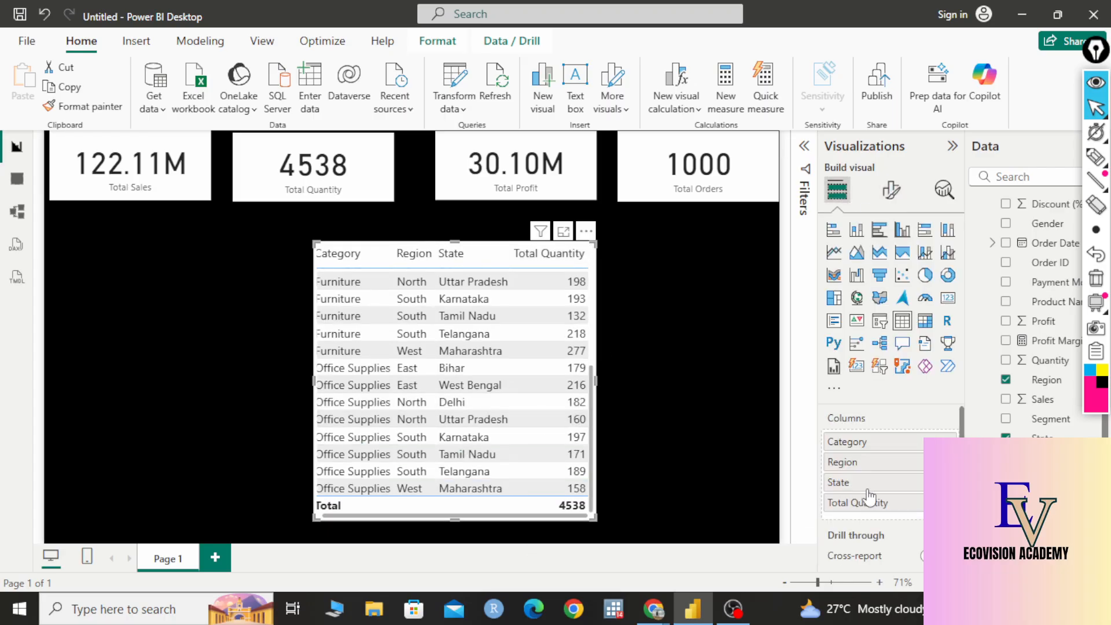
pyautogui.scroll(-1, 907, 472)
pyautogui.moveTo(1057, 460); pyautogui.dragTo(903, 442)
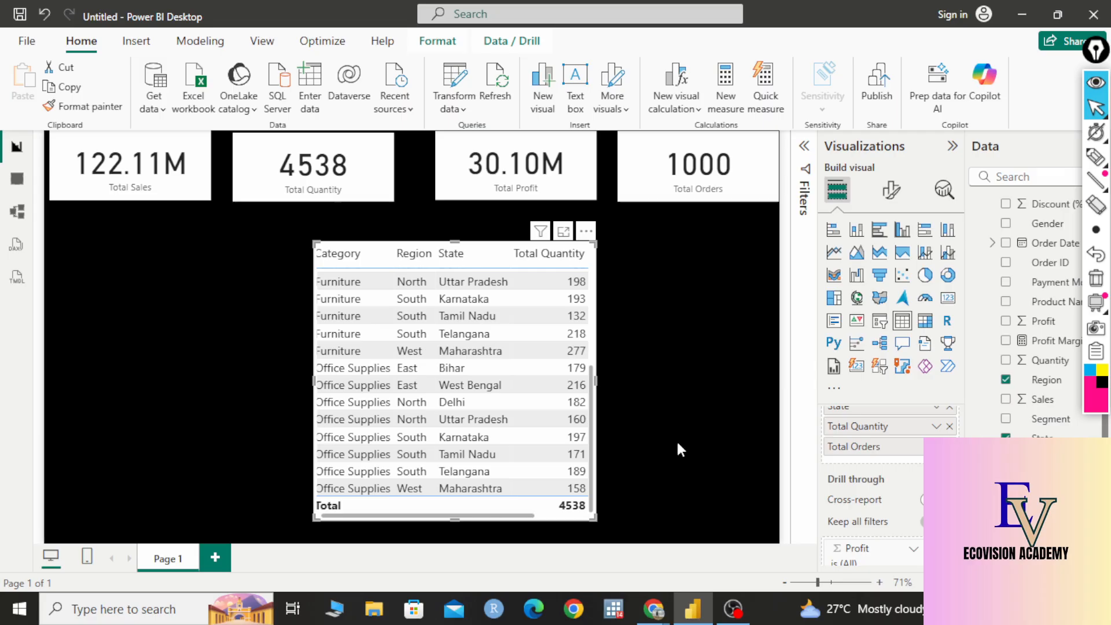
pyautogui.moveTo(596, 383); pyautogui.dragTo(716, 380)
pyautogui.scroll(5, 609, 369)
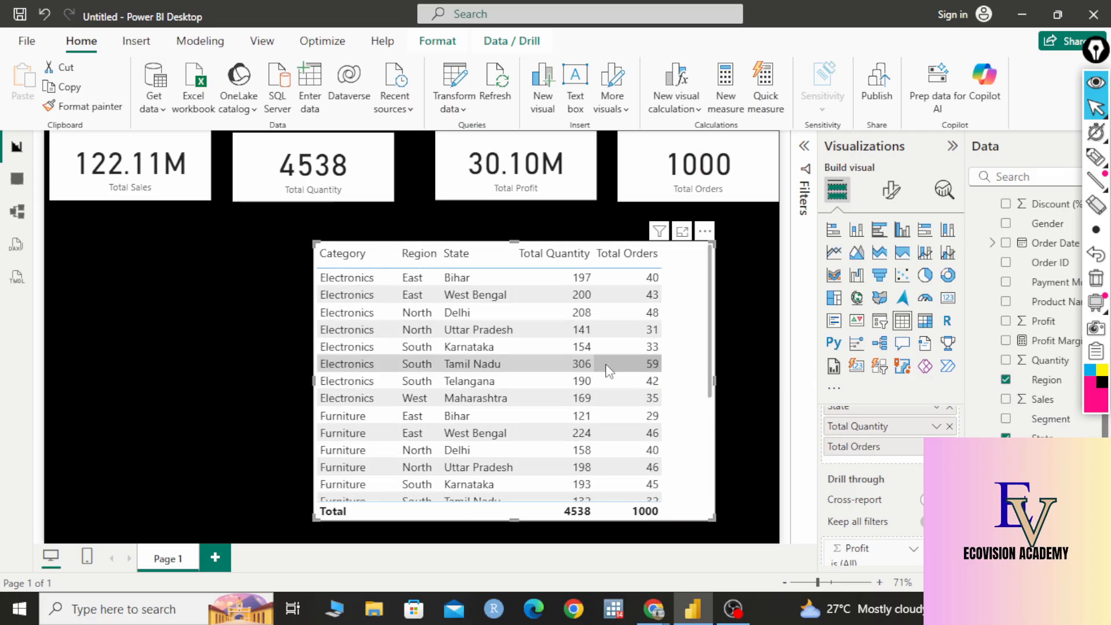
pyautogui.scroll(3, 874, 458)
# - Remove the Category column, and move Total Quantity behind Total Orders and back in front of it
pyautogui.click(948, 442)
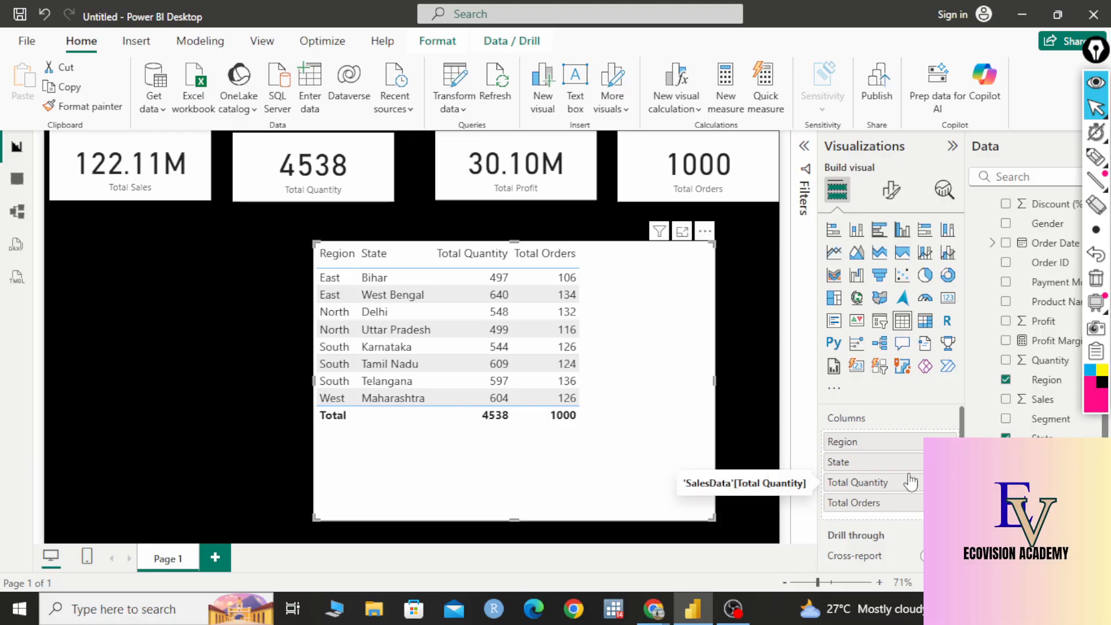
pyautogui.moveTo(865, 484); pyautogui.dragTo(886, 512)
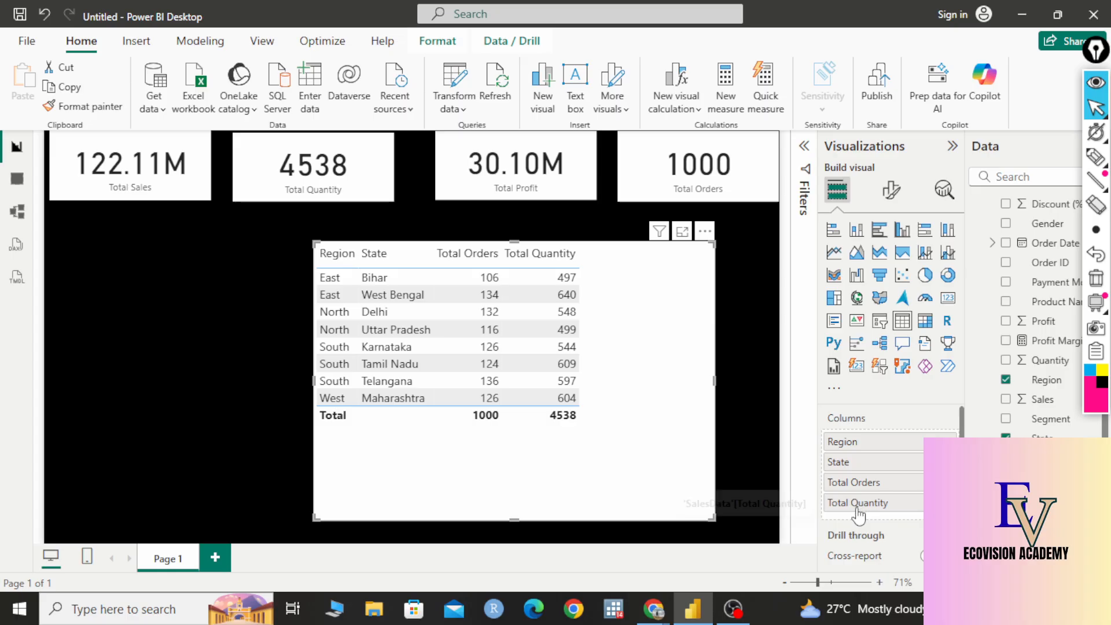
pyautogui.moveTo(858, 512); pyautogui.dragTo(854, 480)
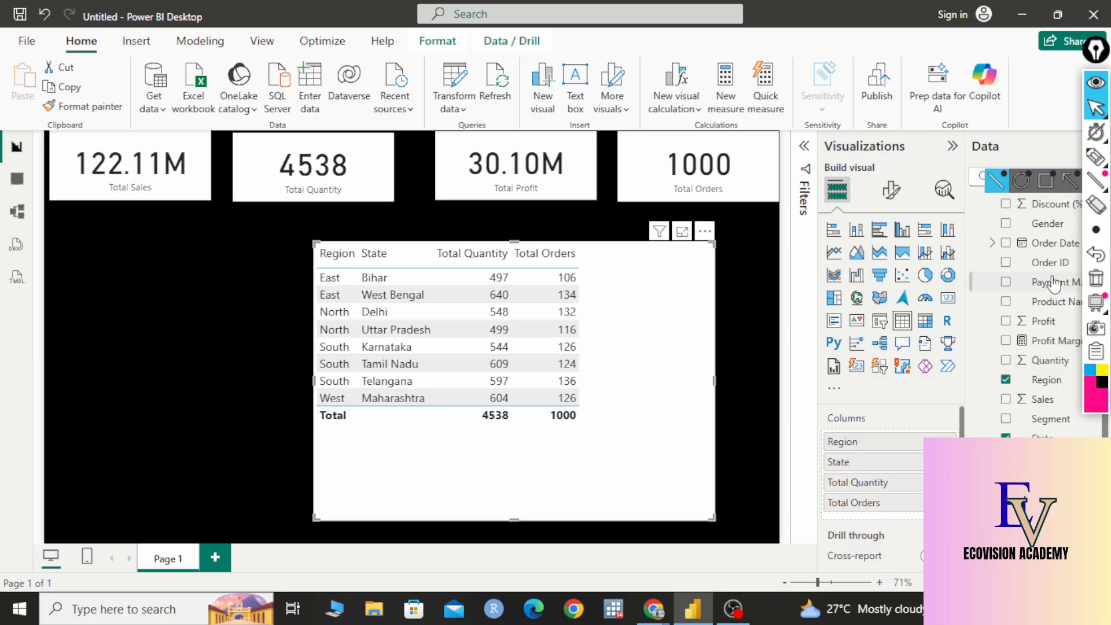
# - Insert Category and Sub-Category after Region, with Sub-Category first, and widen the table to fit the columns
pyautogui.scroll(3, 1054, 371)
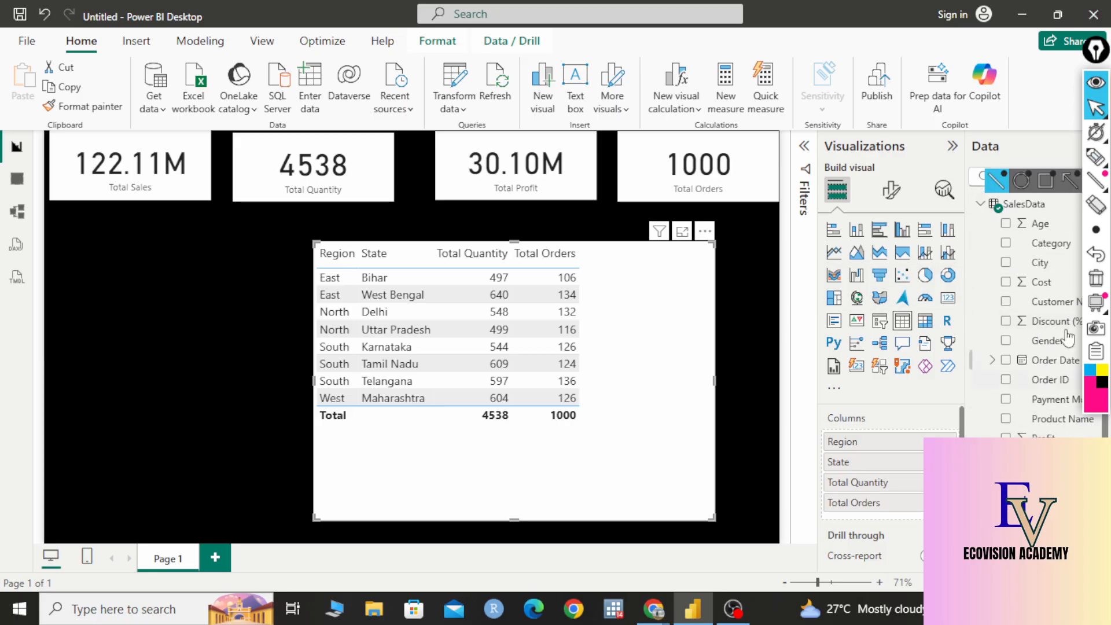
pyautogui.moveTo(1065, 247); pyautogui.dragTo(891, 457)
pyautogui.scroll(-3, 1026, 316)
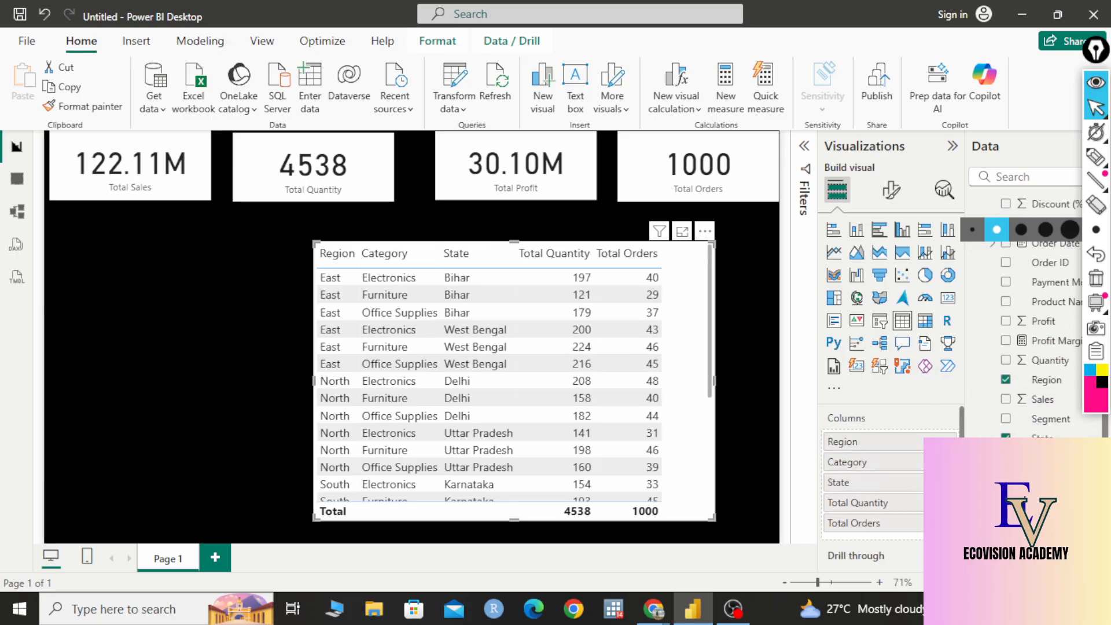
pyautogui.moveTo(1041, 459); pyautogui.dragTo(900, 461)
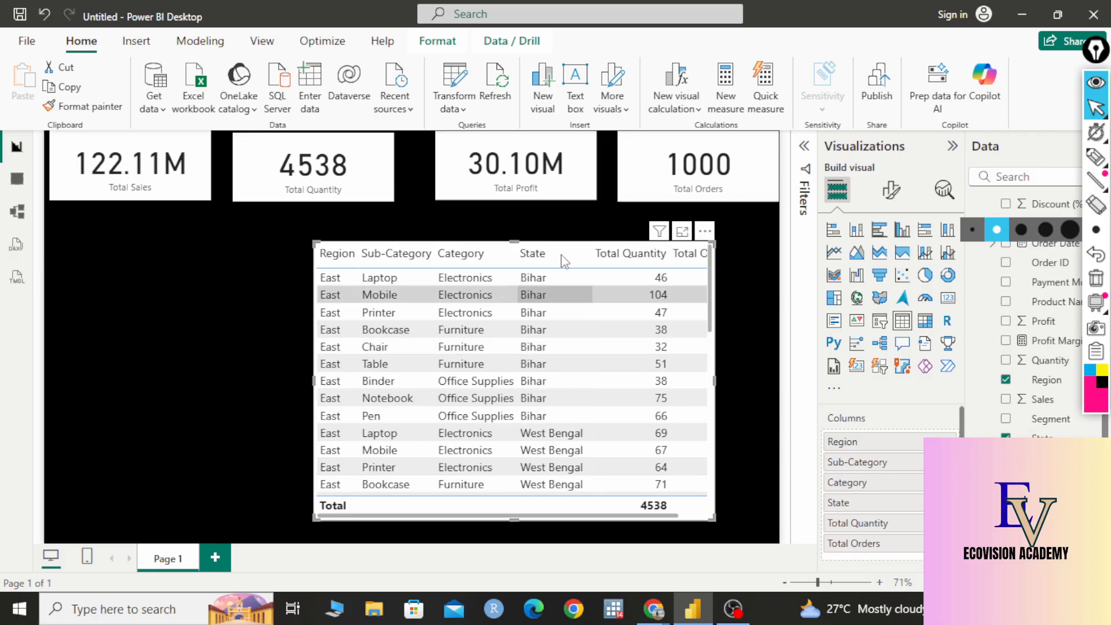
pyautogui.scroll(-8, 507, 397)
pyautogui.scroll(7, 507, 409)
pyautogui.scroll(1, 507, 408)
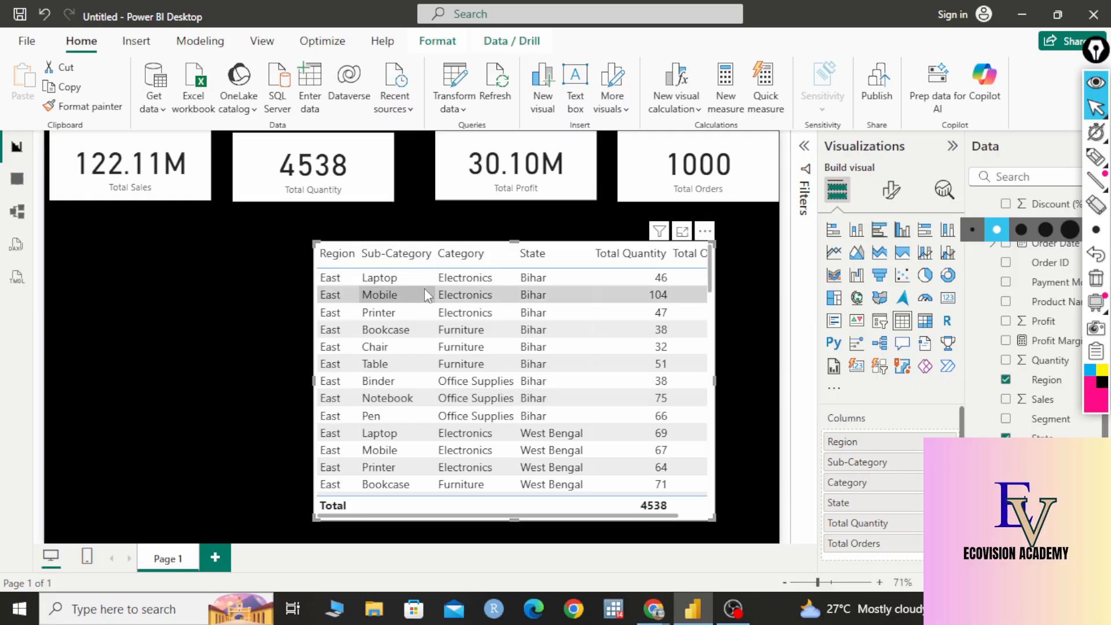
pyautogui.moveTo(717, 376); pyautogui.dragTo(765, 382)
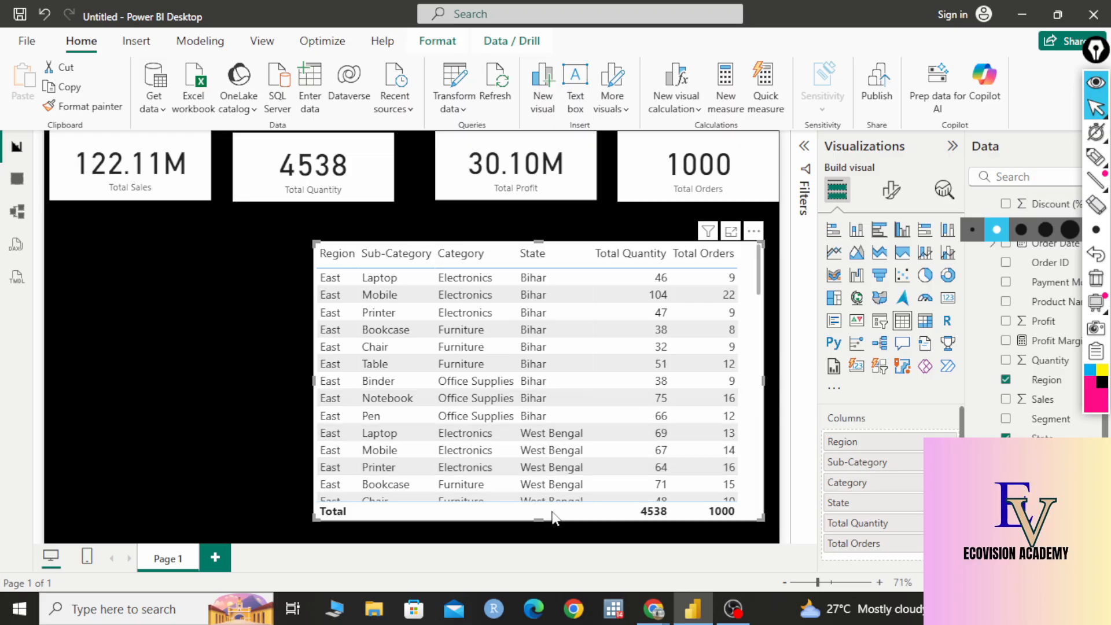
# - Delete the table visual and handwrite "Tree map" across the empty canvas with the annotation pen
pyautogui.press('Delete')
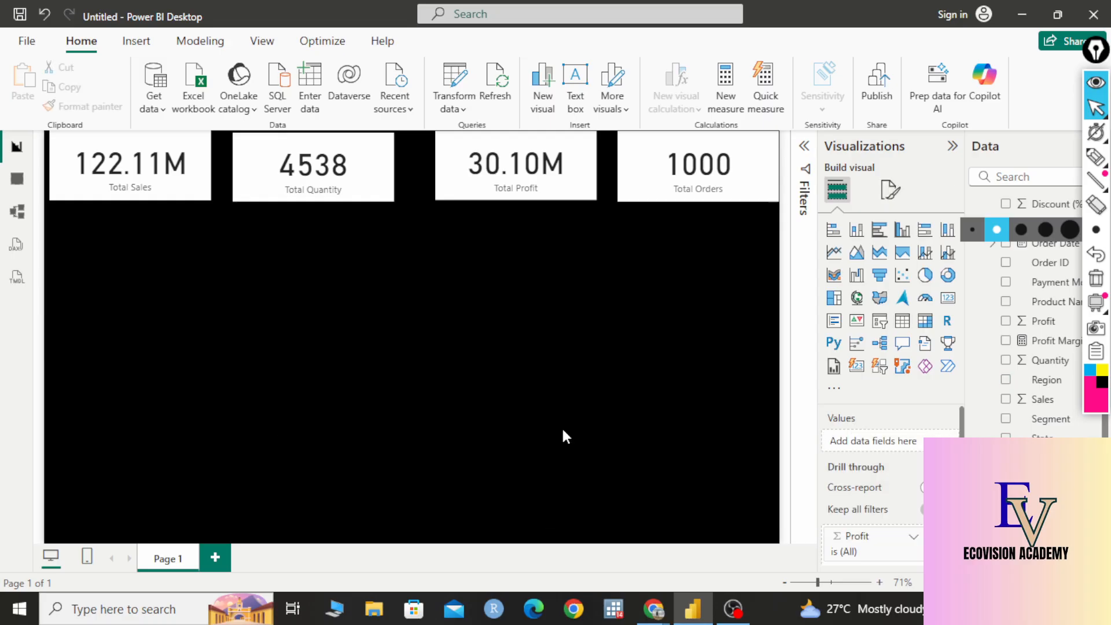
pyautogui.click(1096, 156)
pyautogui.moveTo(235, 350)
pyautogui.mouseDown()
pyautogui.moveTo(347, 414)
pyautogui.moveTo(217, 425)
pyautogui.mouseUp()
pyautogui.moveTo(354, 352)
pyautogui.mouseDown()
pyautogui.moveTo(418, 357)
pyautogui.moveTo(605, 290)
pyautogui.moveTo(631, 246)
pyautogui.moveTo(641, 309)
pyautogui.mouseUp()
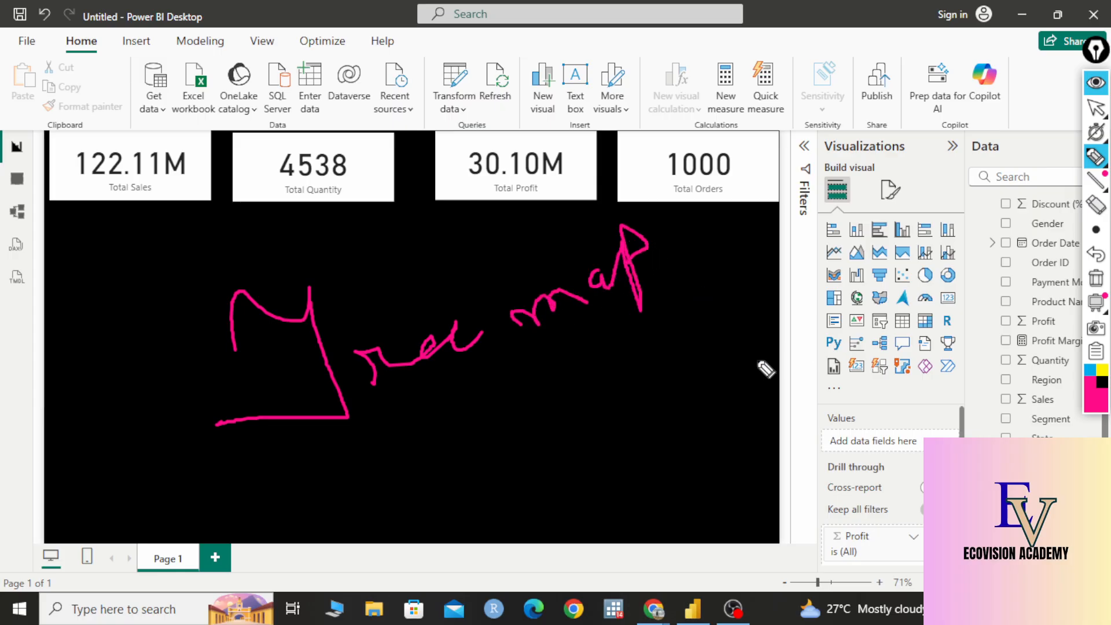
# - Sketch a rectangle divided into four areas labelled E, W, N and S with the annotation pen, and clear all annotations
pyautogui.click(399, 405)
pyautogui.moveTo(400, 404)
pyautogui.mouseDown()
pyautogui.moveTo(793, 481)
pyautogui.moveTo(372, 568)
pyautogui.moveTo(372, 410)
pyautogui.moveTo(497, 376)
pyautogui.mouseUp()
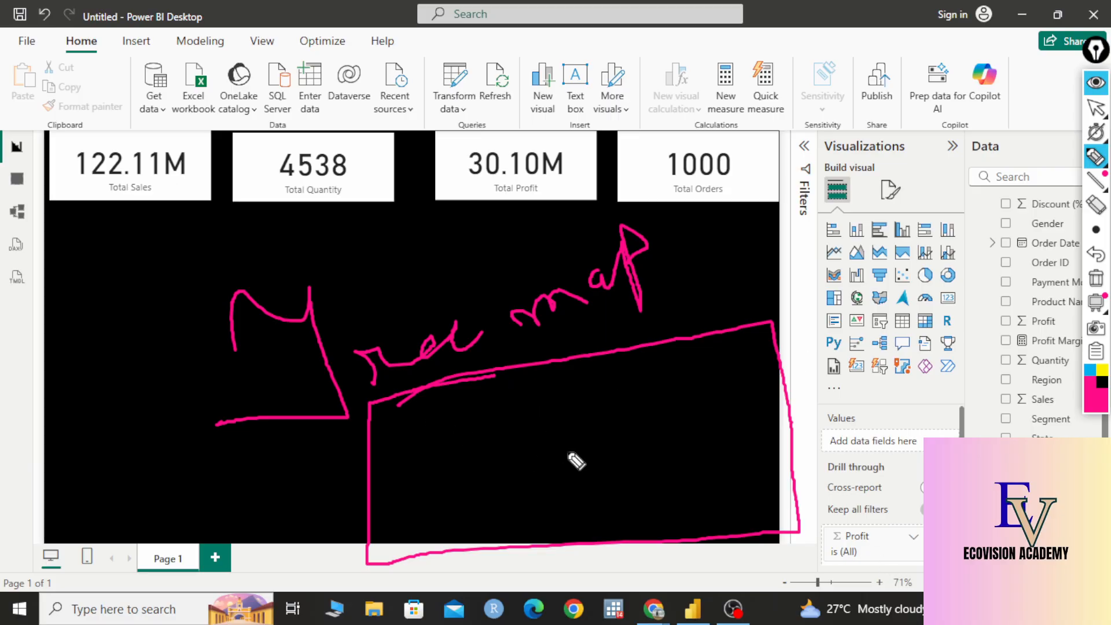
pyautogui.moveTo(573, 362)
pyautogui.mouseDown()
pyautogui.moveTo(589, 455)
pyautogui.moveTo(383, 493)
pyautogui.mouseUp()
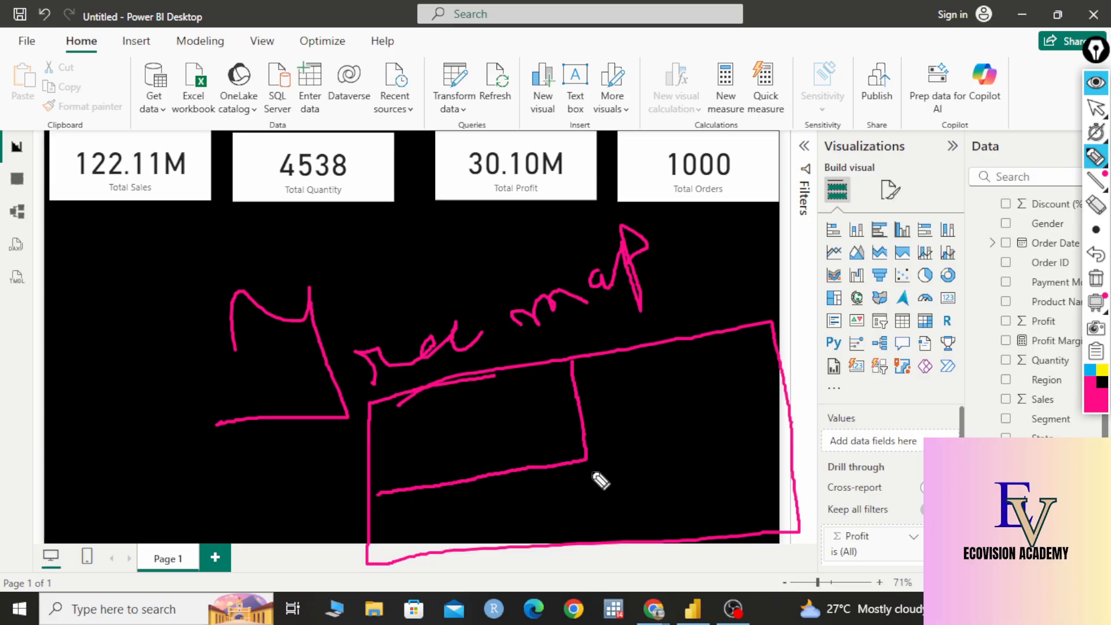
pyautogui.moveTo(587, 462); pyautogui.dragTo(593, 527)
pyautogui.moveTo(440, 408)
pyautogui.mouseDown()
pyautogui.moveTo(453, 422)
pyautogui.moveTo(449, 446)
pyautogui.mouseUp()
pyautogui.moveTo(479, 501)
pyautogui.mouseDown()
pyautogui.moveTo(523, 511)
pyautogui.moveTo(516, 486)
pyautogui.mouseUp()
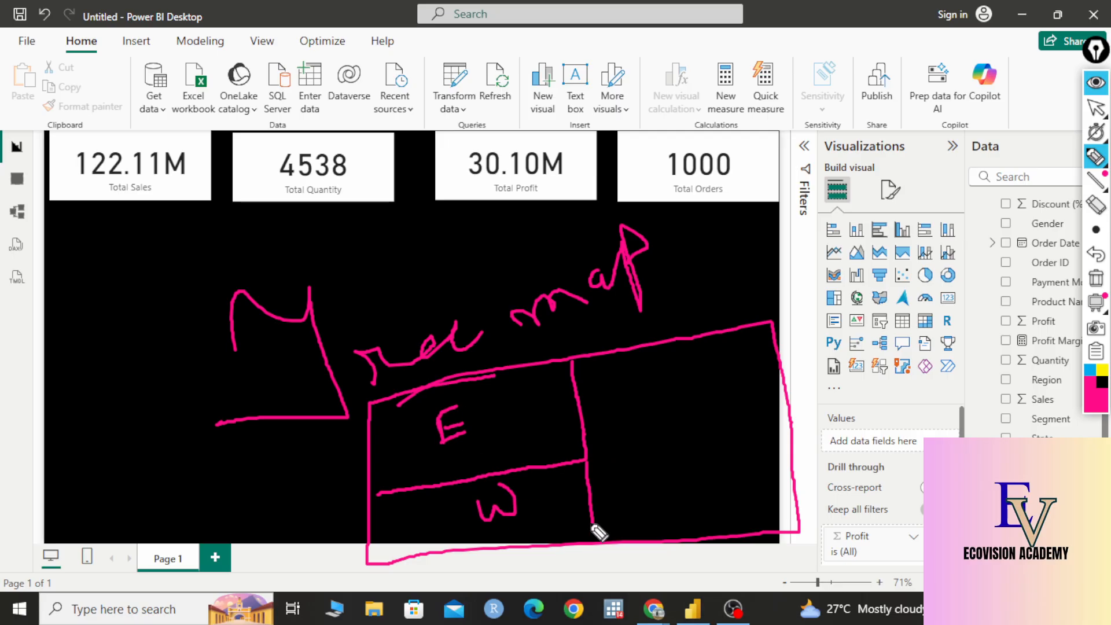
pyautogui.moveTo(592, 524); pyautogui.dragTo(590, 543)
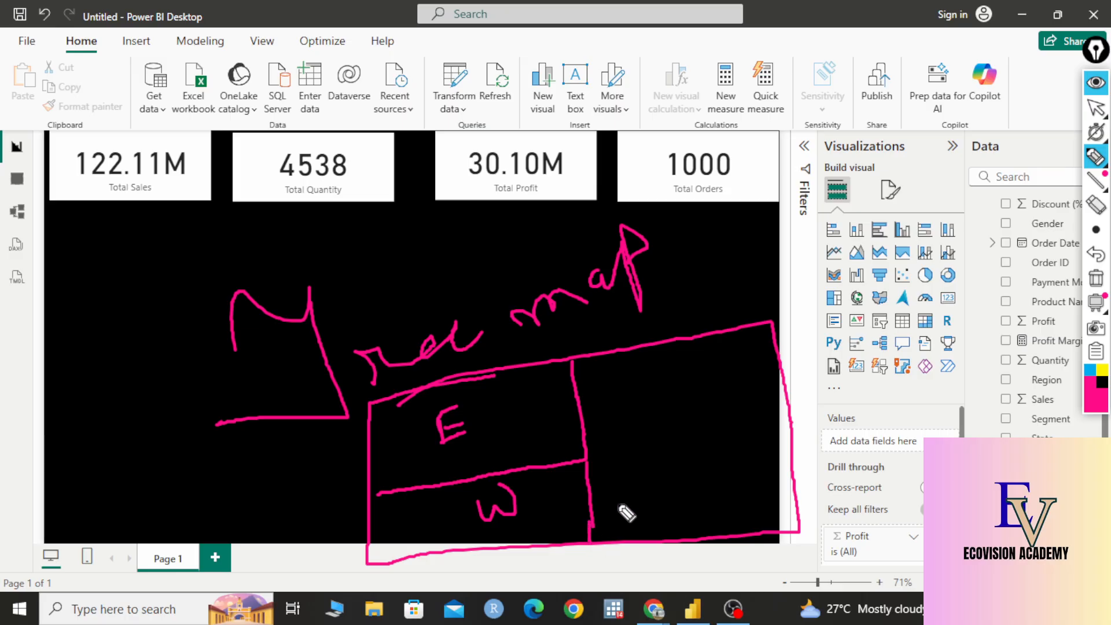
pyautogui.moveTo(590, 481); pyautogui.dragTo(799, 454)
pyautogui.moveTo(636, 428)
pyautogui.mouseDown()
pyautogui.moveTo(666, 414)
pyautogui.moveTo(670, 385)
pyautogui.mouseUp()
pyautogui.moveTo(680, 477)
pyautogui.mouseDown()
pyautogui.moveTo(688, 520)
pyautogui.moveTo(657, 521)
pyautogui.mouseUp()
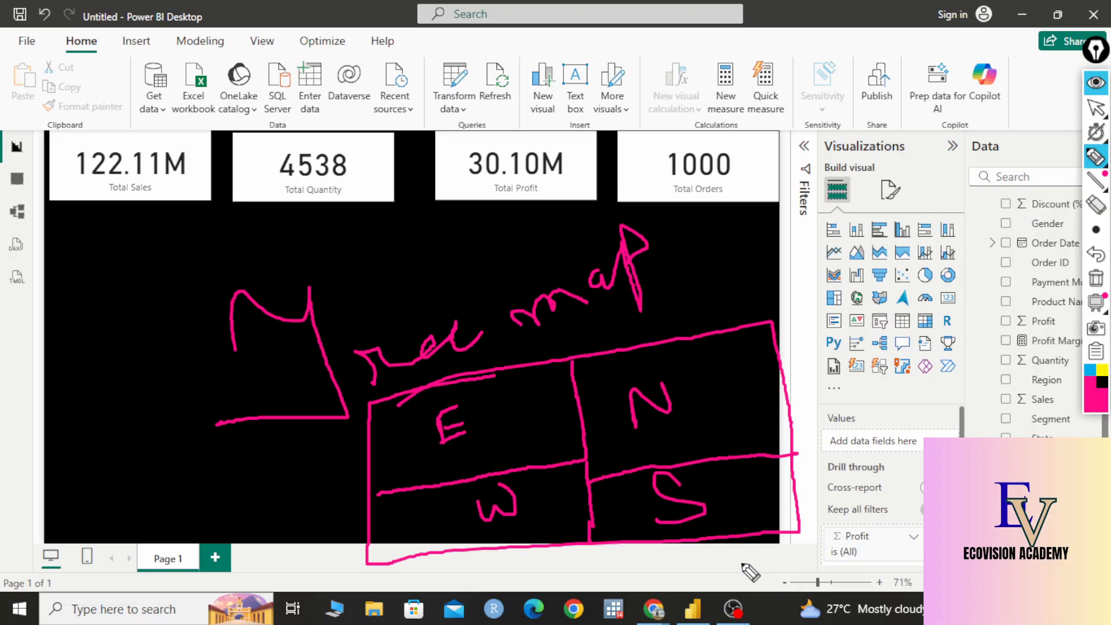
pyautogui.click(1096, 279)
pyautogui.click(1096, 108)
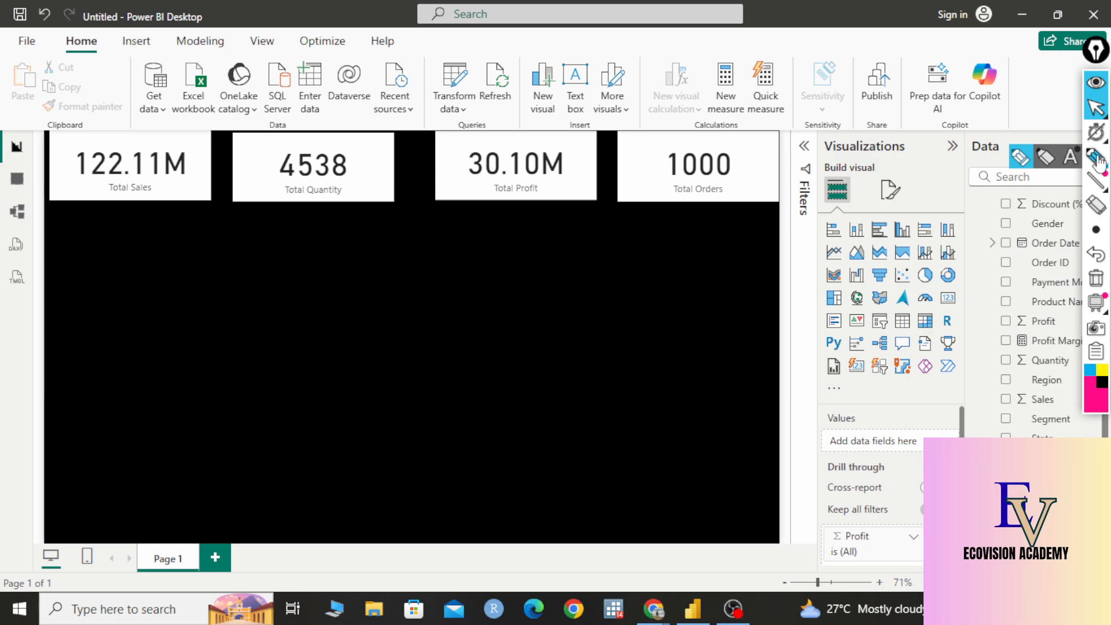
# - Add a treemap visual to the page, enlarge it and assign Region as its Category
pyautogui.click(834, 298)
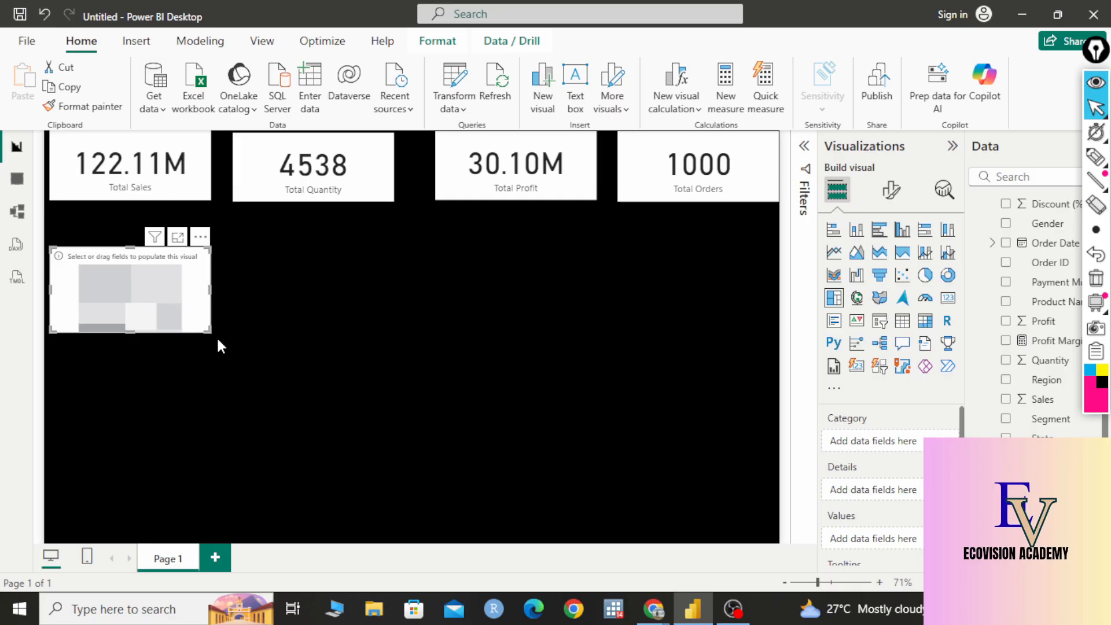
pyautogui.moveTo(209, 331); pyautogui.dragTo(329, 432)
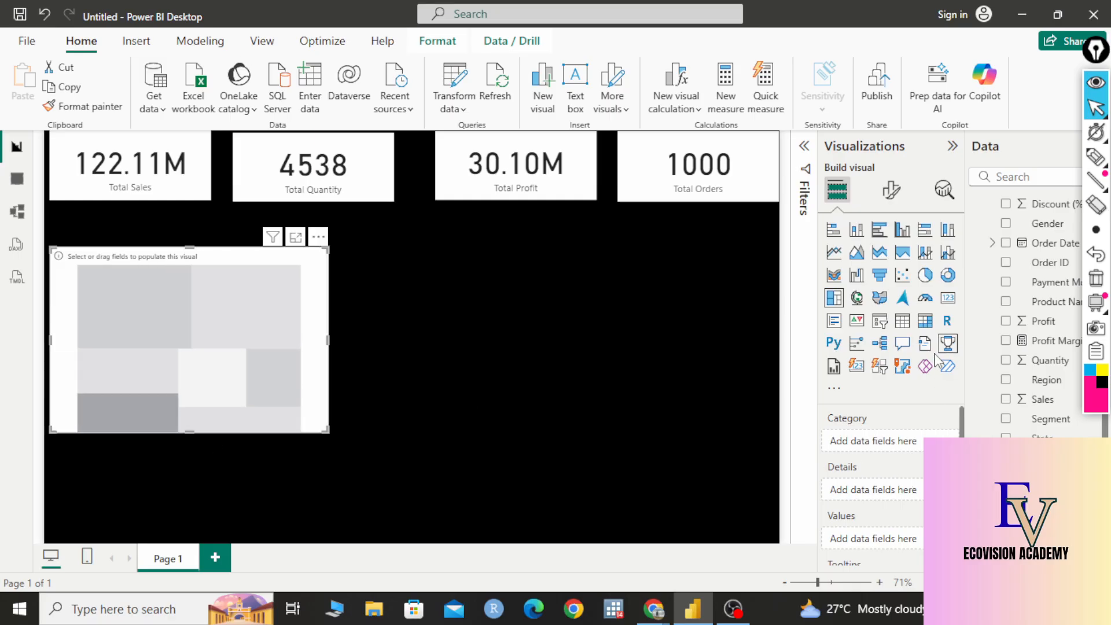
pyautogui.scroll(-1, 891, 480)
pyautogui.scroll(1, 896, 485)
pyautogui.moveTo(1047, 380); pyautogui.dragTo(887, 439)
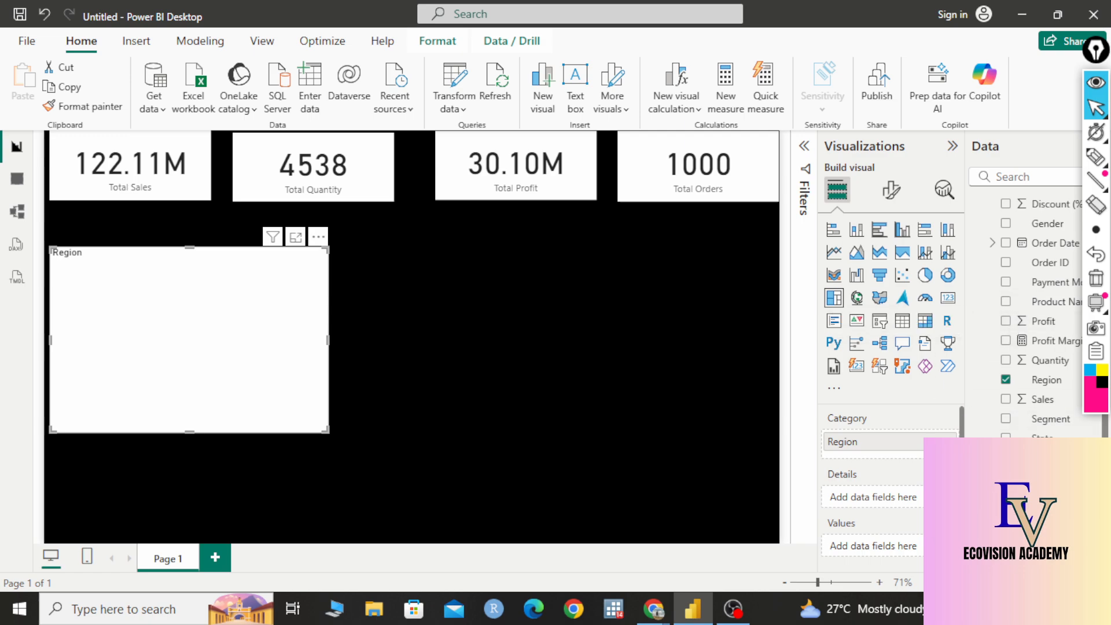
# - Remove Region from the treemap's Category and outline that field with the annotation pen, with an arrow to a handwritten "Groups"
pyautogui.click(949, 441)
pyautogui.click(1096, 157)
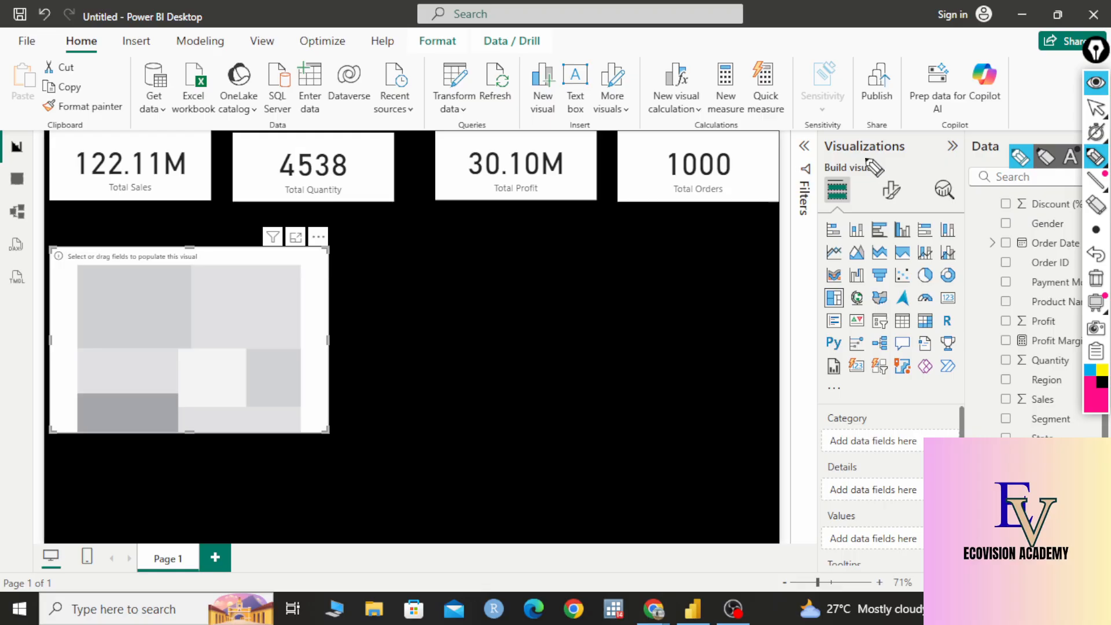
pyautogui.moveTo(890, 405)
pyautogui.mouseDown()
pyautogui.moveTo(810, 457)
pyautogui.moveTo(917, 465)
pyautogui.mouseUp()
pyautogui.moveTo(964, 437)
pyautogui.mouseDown()
pyautogui.moveTo(963, 408)
pyautogui.moveTo(866, 405)
pyautogui.moveTo(829, 421)
pyautogui.moveTo(751, 410)
pyautogui.moveTo(803, 391)
pyautogui.mouseUp()
pyautogui.moveTo(647, 317)
pyautogui.mouseDown()
pyautogui.moveTo(689, 352)
pyautogui.moveTo(804, 272)
pyautogui.moveTo(831, 276)
pyautogui.moveTo(810, 293)
pyautogui.mouseUp()
pyautogui.moveTo(666, 398)
pyautogui.mouseDown()
pyautogui.moveTo(828, 320)
pyautogui.moveTo(702, 389)
pyautogui.mouseUp()
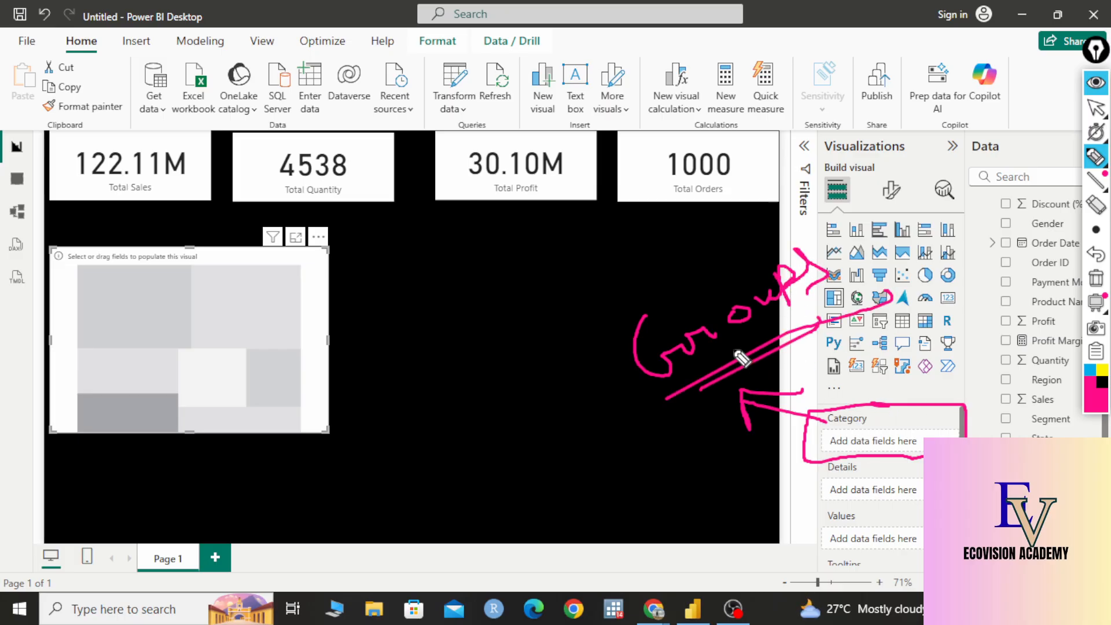
# - Draw emphasis strokes around the handwritten "Groups" and clear all annotations
pyautogui.moveTo(608, 333); pyautogui.dragTo(623, 393)
pyautogui.moveTo(616, 329); pyautogui.dragTo(625, 387)
pyautogui.click(601, 307)
pyautogui.moveTo(602, 307); pyautogui.dragTo(833, 223)
pyautogui.moveTo(639, 265)
pyautogui.mouseDown()
pyautogui.moveTo(827, 204)
pyautogui.moveTo(857, 300)
pyautogui.mouseUp()
pyautogui.moveTo(868, 220); pyautogui.dragTo(889, 298)
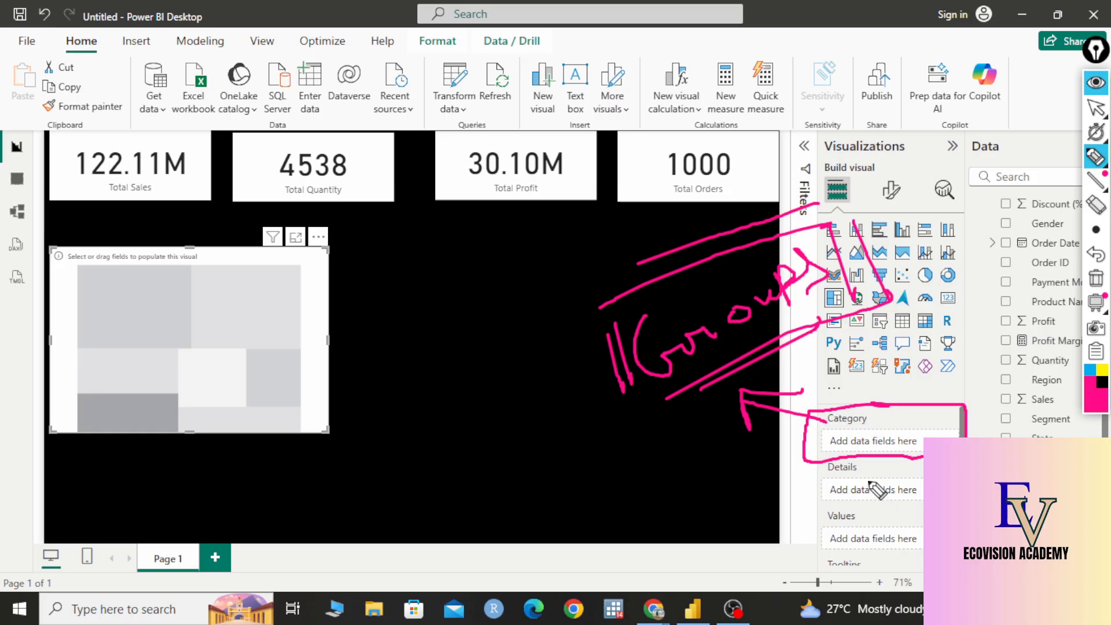
pyautogui.click(1095, 277)
pyautogui.click(1095, 107)
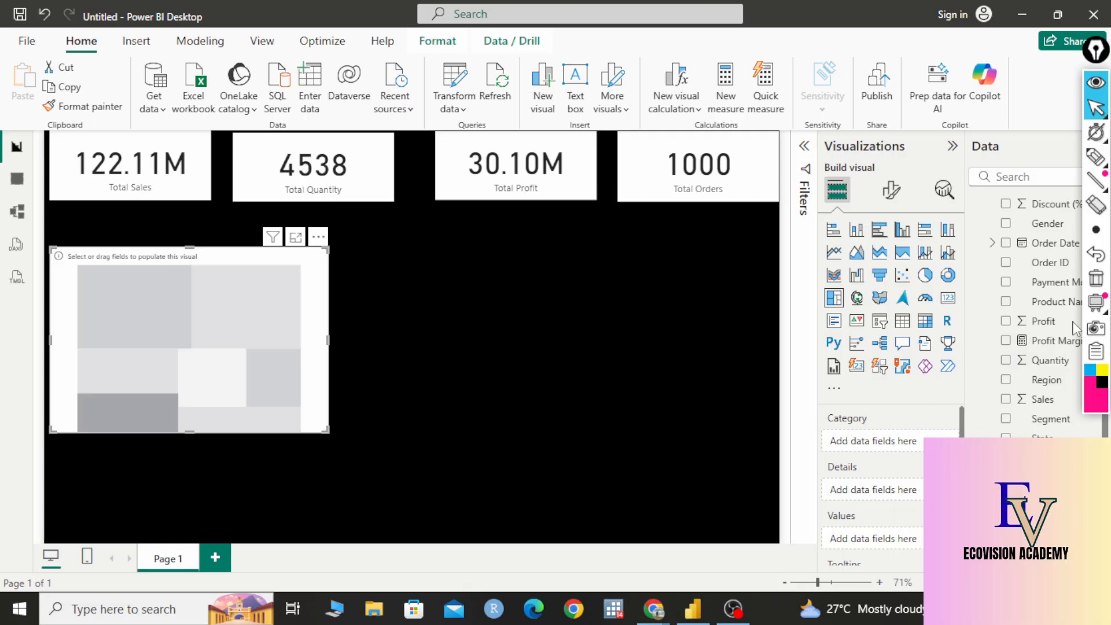
# - Assign Region as the treemap's Category and select the Total Orders measure
pyautogui.moveTo(1039, 381)
pyautogui.mouseDown()
pyautogui.moveTo(924, 417)
pyautogui.moveTo(891, 443)
pyautogui.moveTo(1048, 356)
pyautogui.moveTo(1014, 315)
pyautogui.mouseUp()
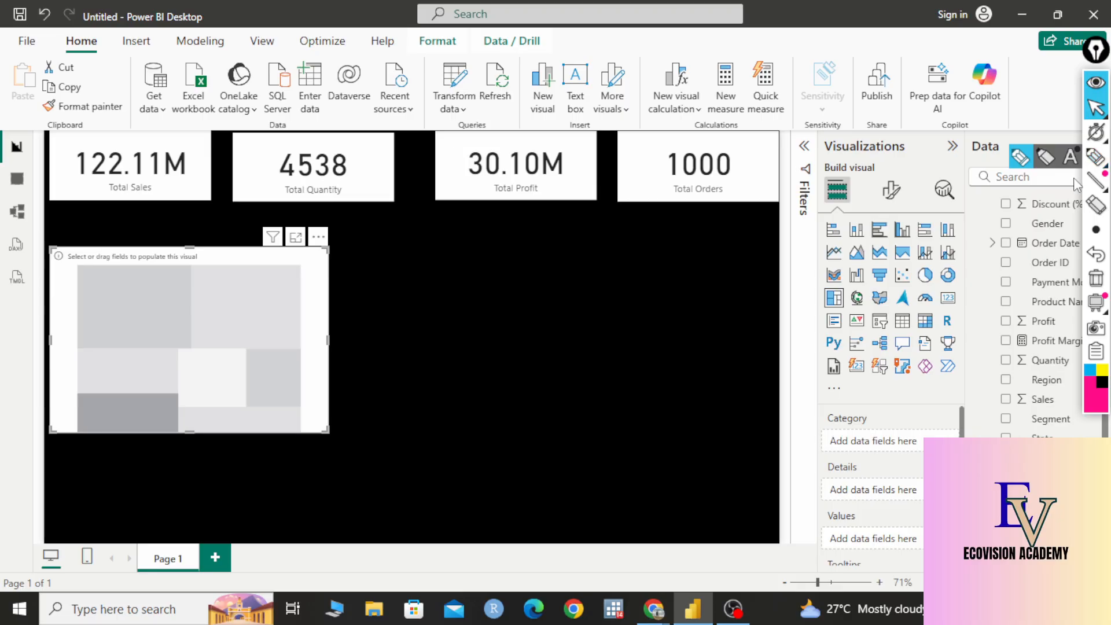
pyautogui.moveTo(1041, 380); pyautogui.dragTo(896, 447)
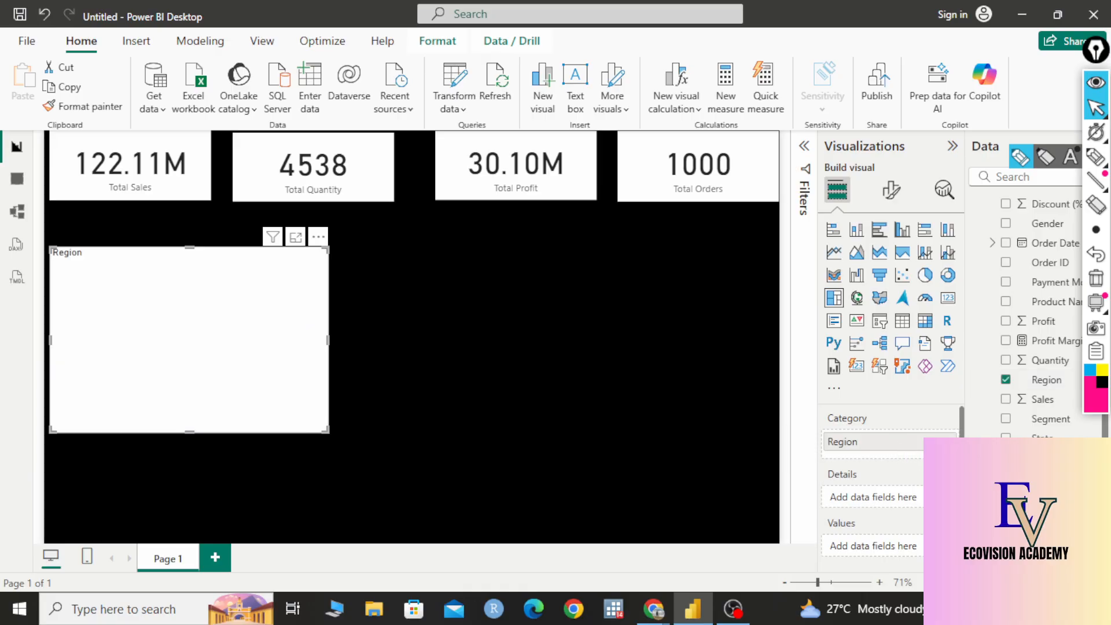
pyautogui.click(1055, 458)
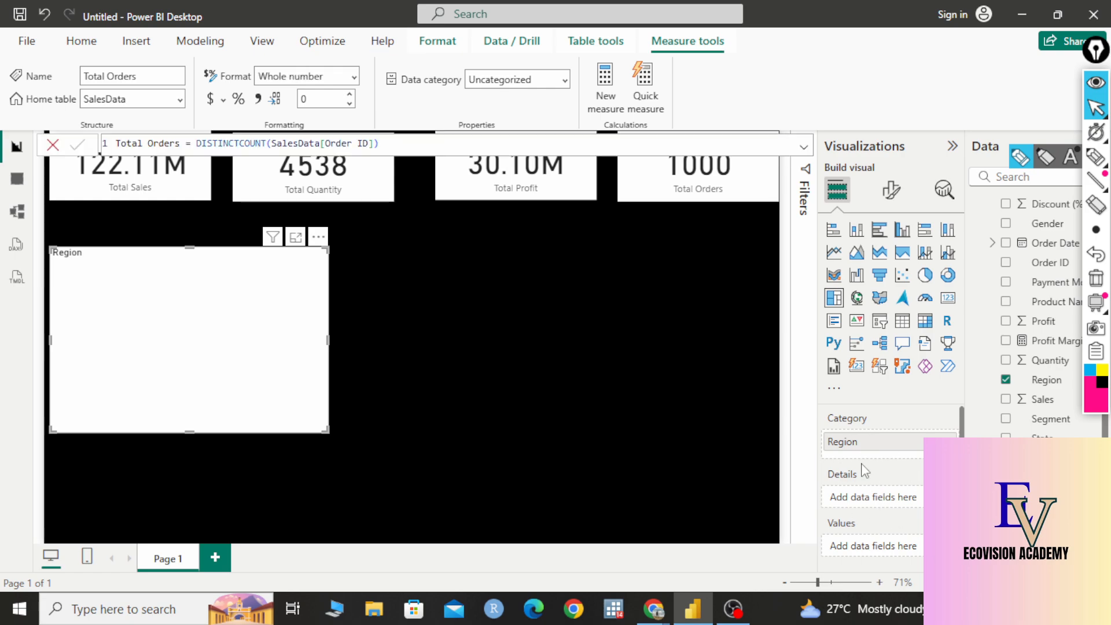
# - Outline and cross out the treemap's Details field with the annotation pen
pyautogui.click(1096, 156)
pyautogui.moveTo(893, 471)
pyautogui.mouseDown()
pyautogui.moveTo(808, 474)
pyautogui.moveTo(896, 507)
pyautogui.moveTo(949, 501)
pyautogui.moveTo(892, 471)
pyautogui.mouseUp()
pyautogui.moveTo(893, 472)
pyautogui.mouseDown()
pyautogui.moveTo(845, 502)
pyautogui.moveTo(893, 500)
pyautogui.mouseUp()
pyautogui.click(1096, 107)
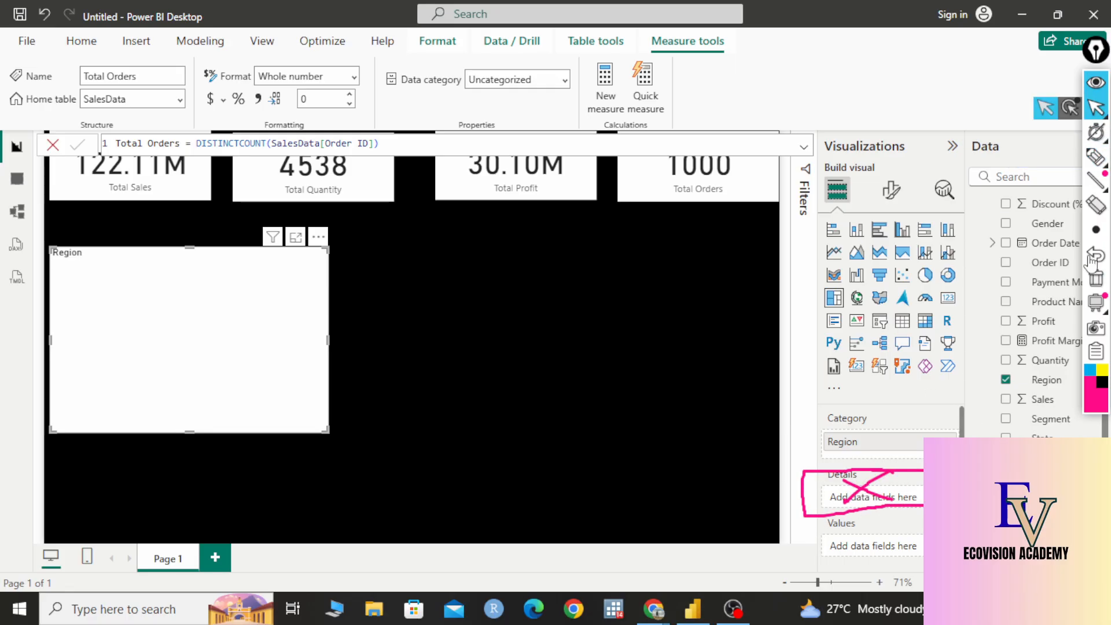
# - Assign Total Orders as the treemap's Values, enlarge the visual and centre it below the cards, and clear the annotations
pyautogui.moveTo(1059, 458); pyautogui.dragTo(913, 552)
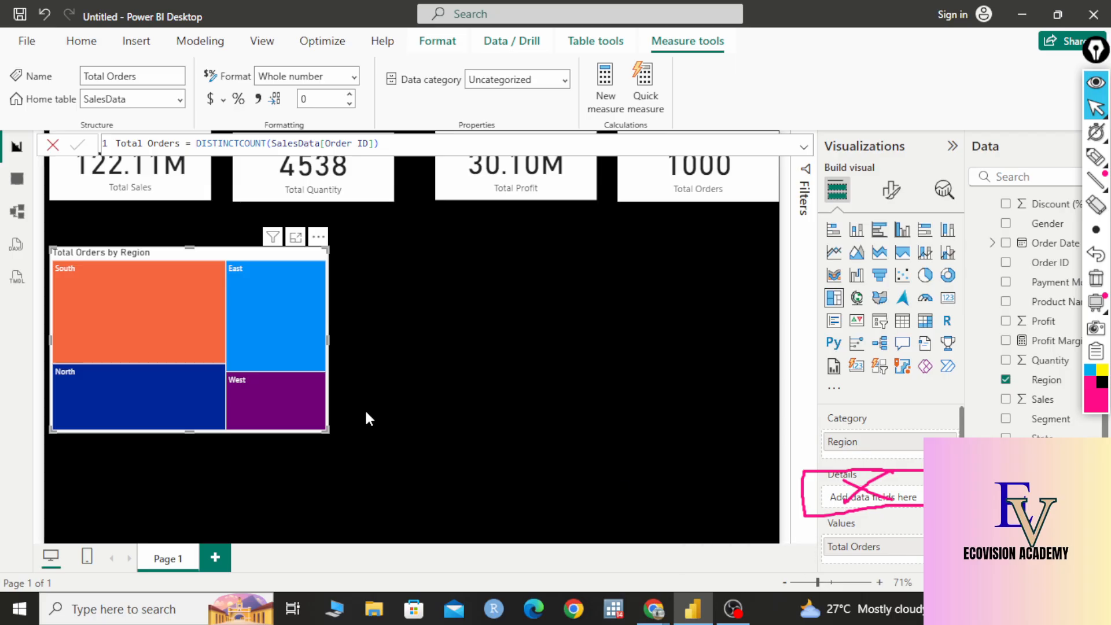
pyautogui.moveTo(321, 412)
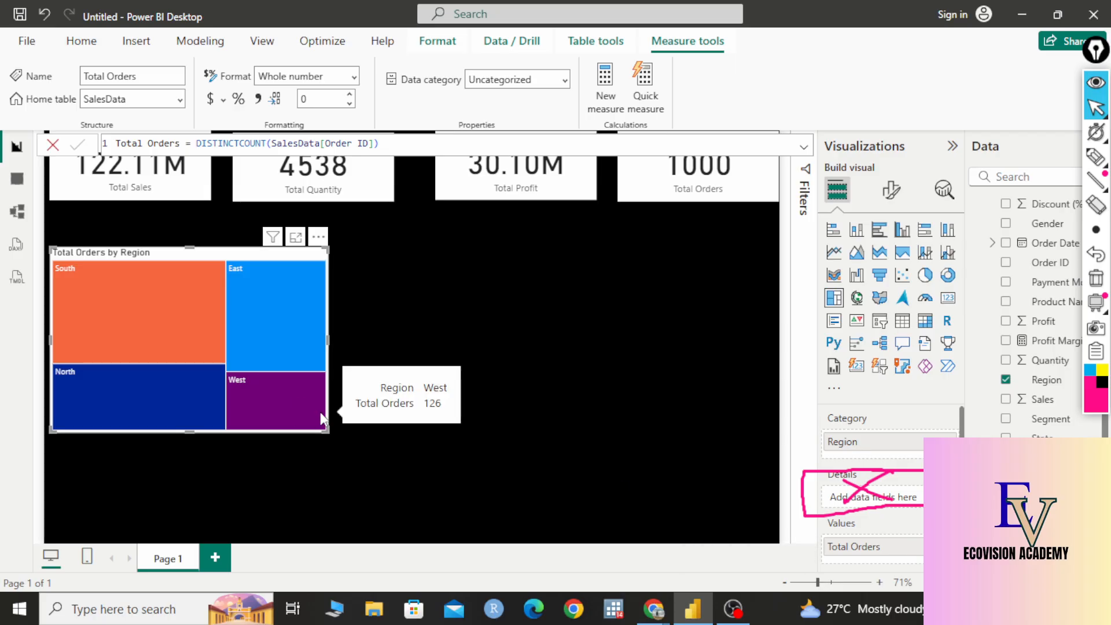
pyautogui.moveTo(328, 341); pyautogui.dragTo(548, 353)
pyautogui.moveTo(300, 433); pyautogui.dragTo(291, 534)
pyautogui.moveTo(430, 337); pyautogui.dragTo(543, 315)
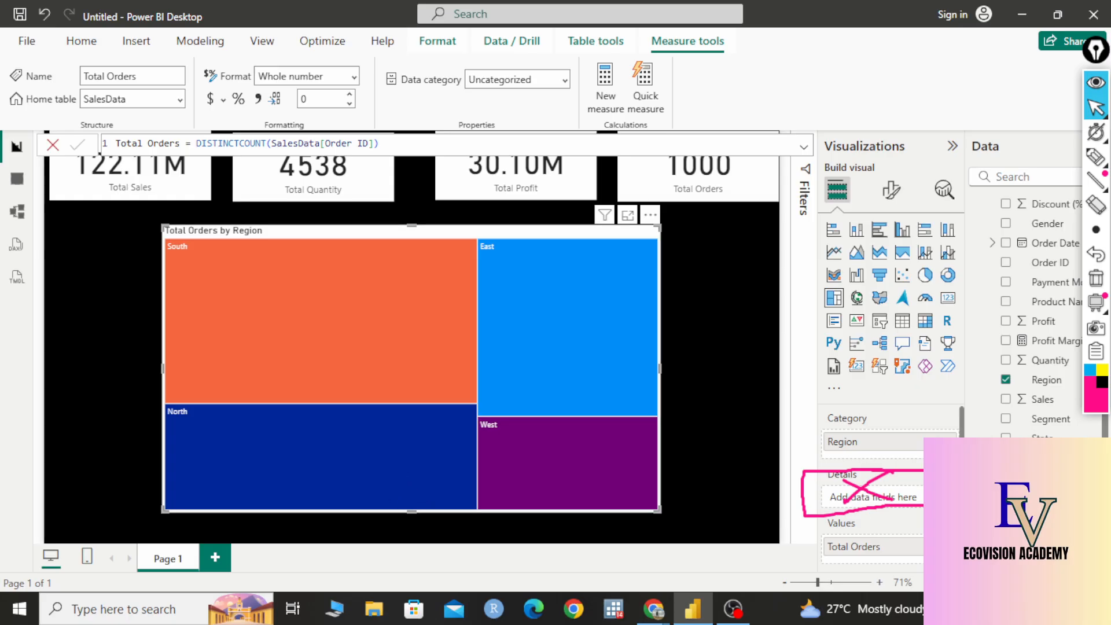
pyautogui.click(1096, 279)
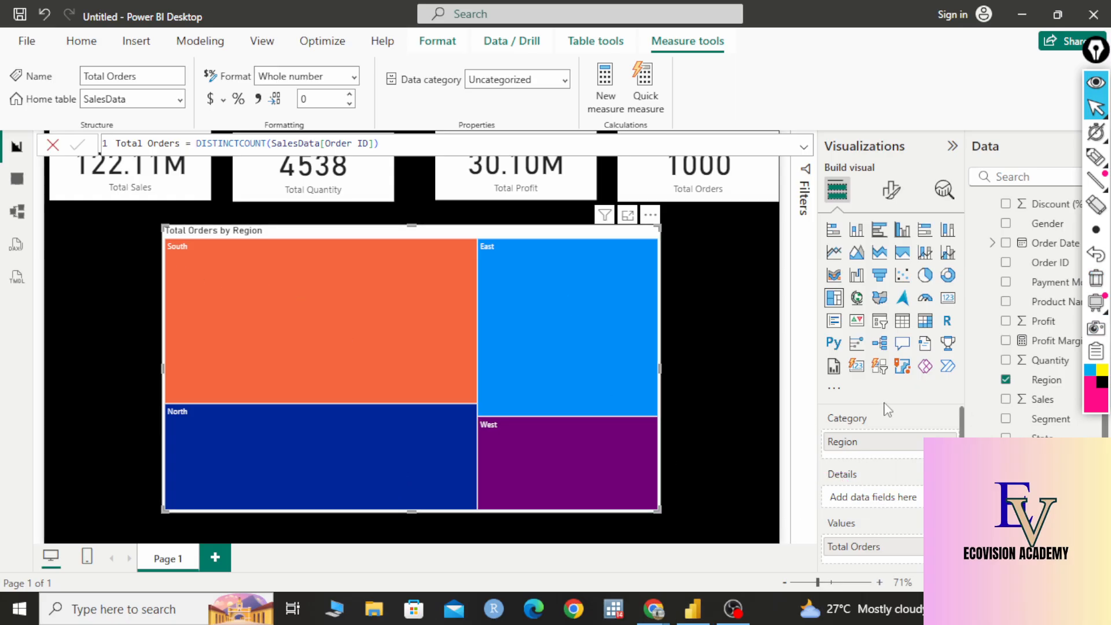
# - Group the treemap by Category instead of Region, and finally replace that field with State
pyautogui.moveTo(851, 441); pyautogui.dragTo(707, 434)
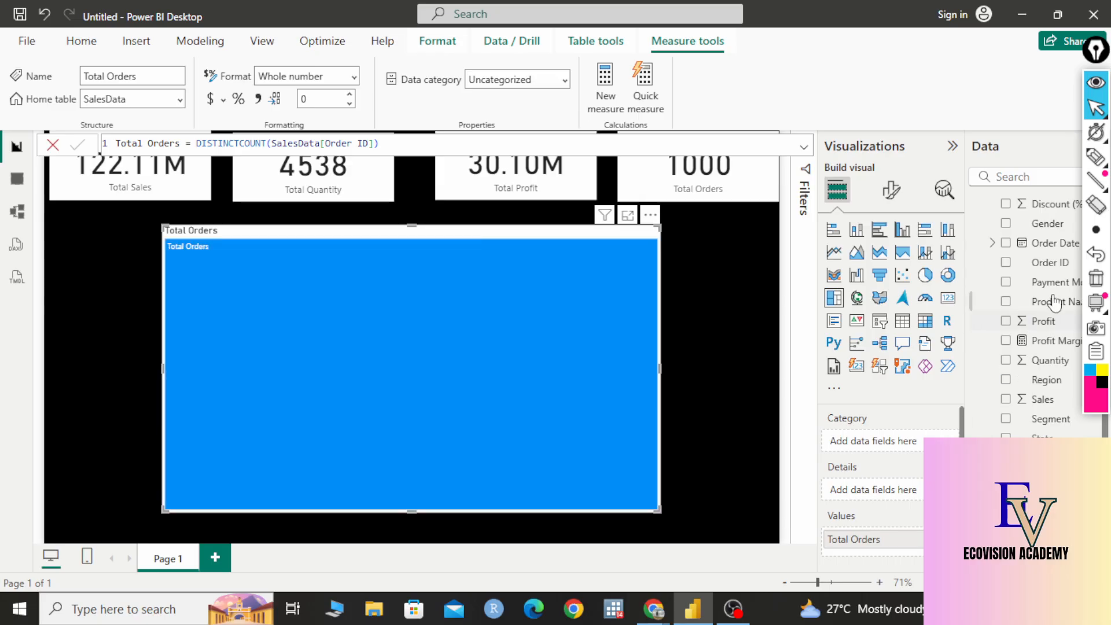
pyautogui.scroll(3, 1053, 266)
pyautogui.moveTo(1048, 250); pyautogui.dragTo(874, 442)
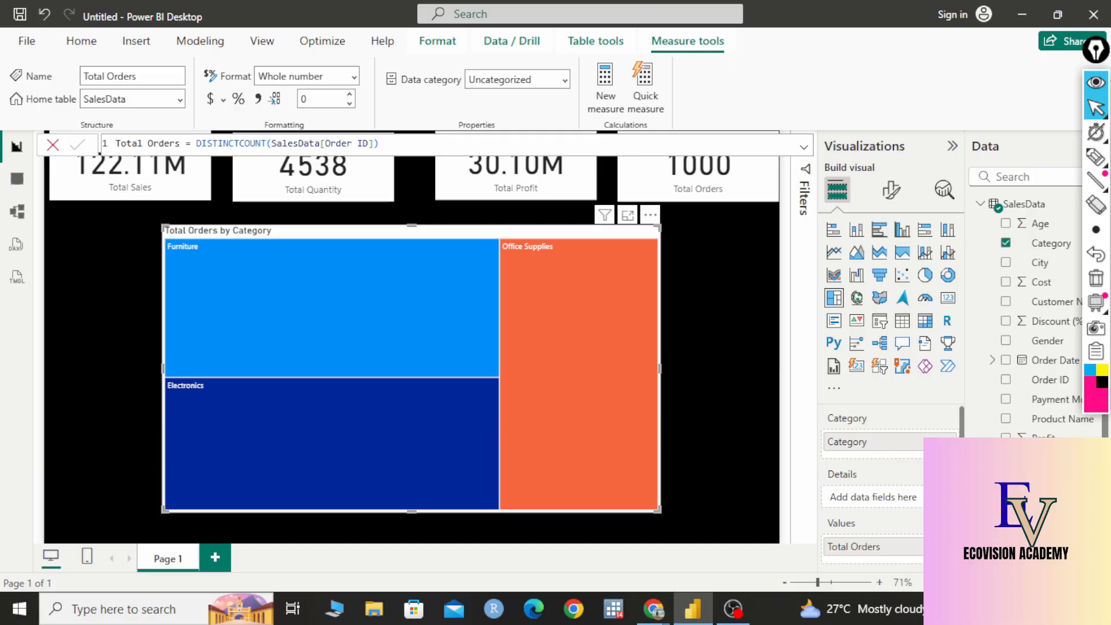
pyautogui.moveTo(1040, 509); pyautogui.dragTo(904, 448)
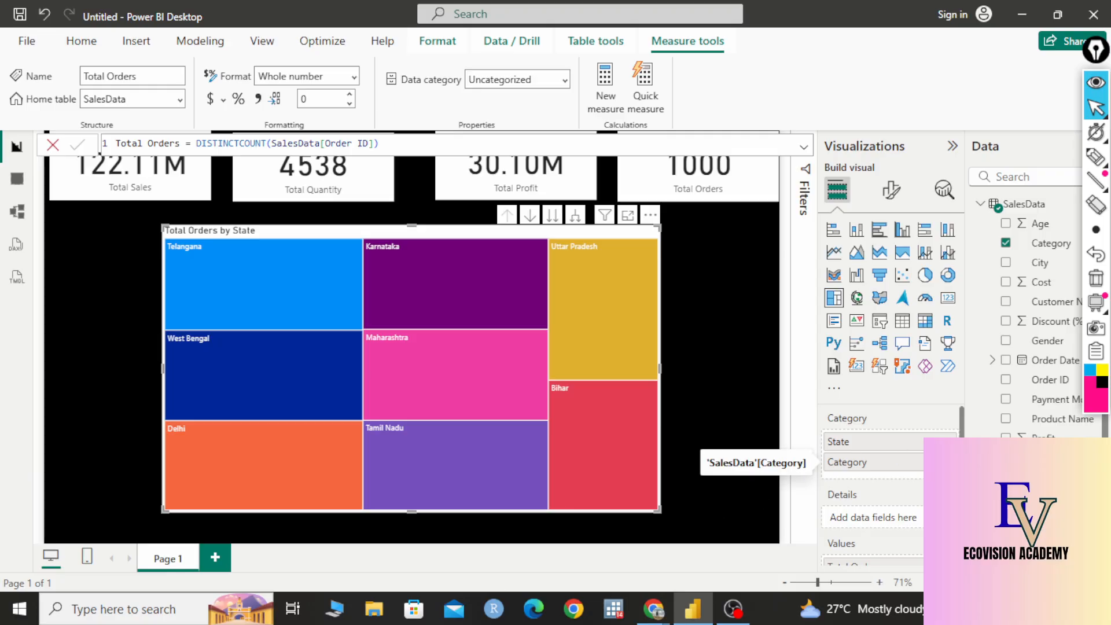
pyautogui.click(950, 462)
# - Cross-filter the summary cards by the Maharashtra, Tamil Nadu and West Bengal tiles of the treemap, one after another
pyautogui.moveTo(603, 470)
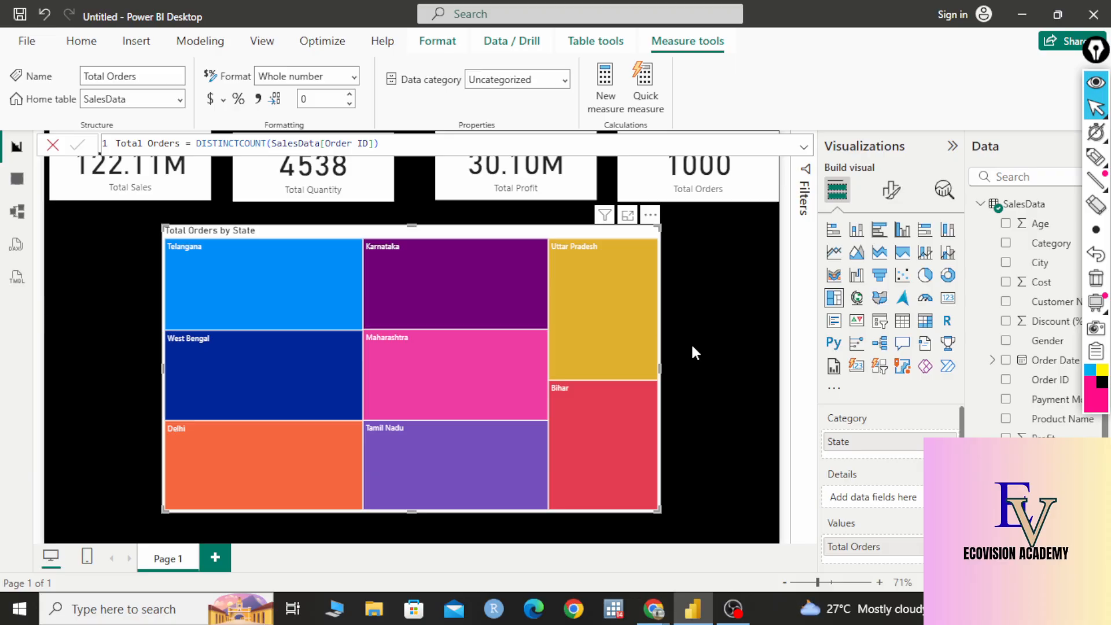
pyautogui.click(469, 357)
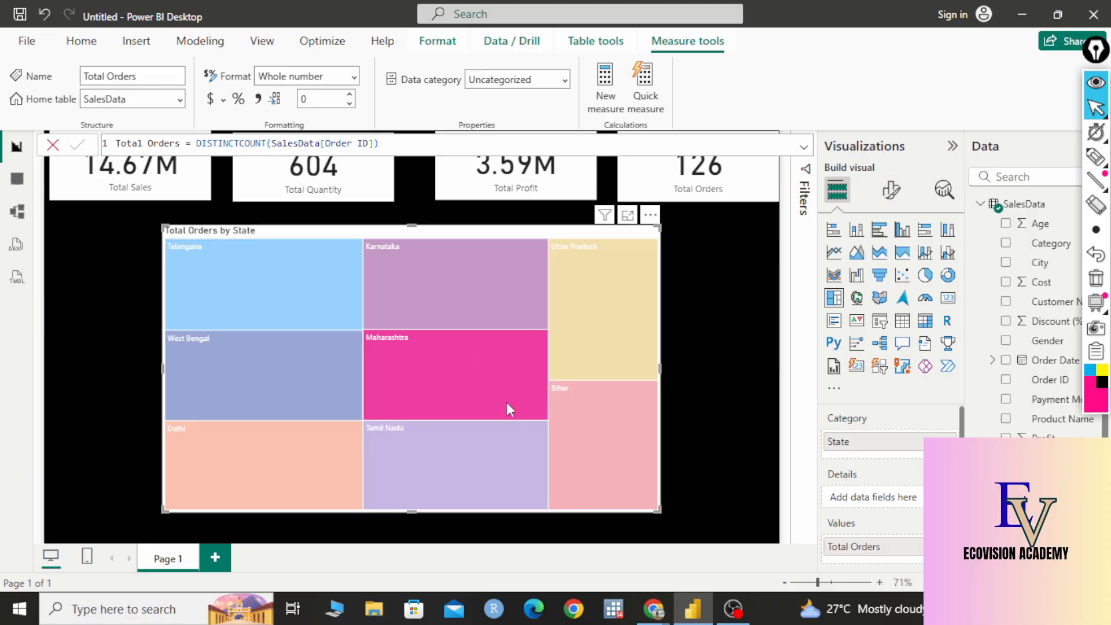
pyautogui.click(524, 428)
pyautogui.click(688, 379)
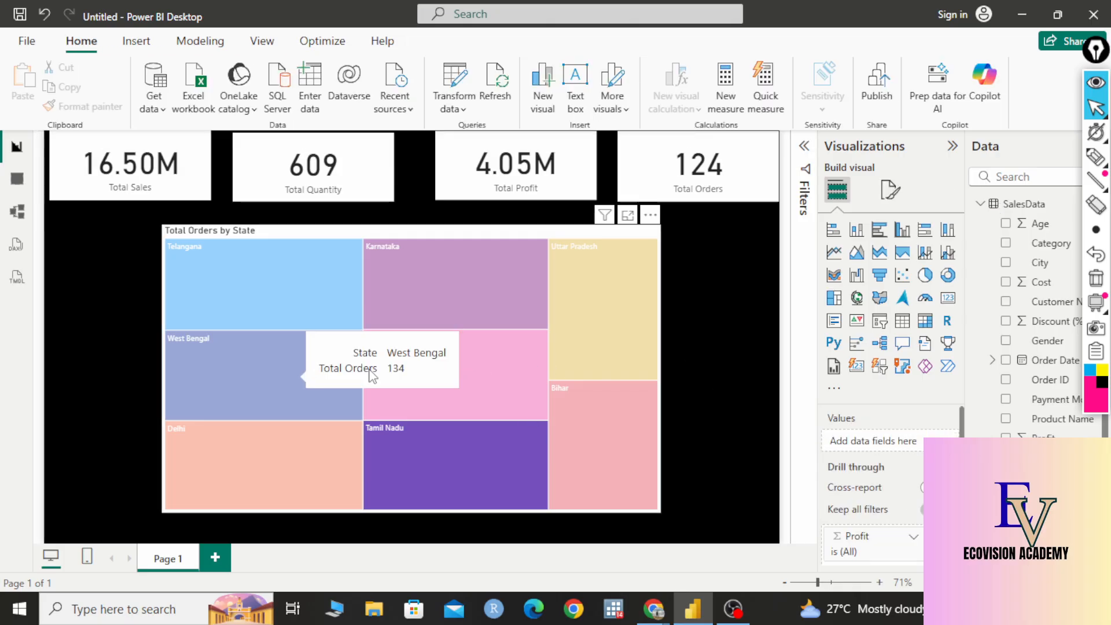
pyautogui.click(328, 376)
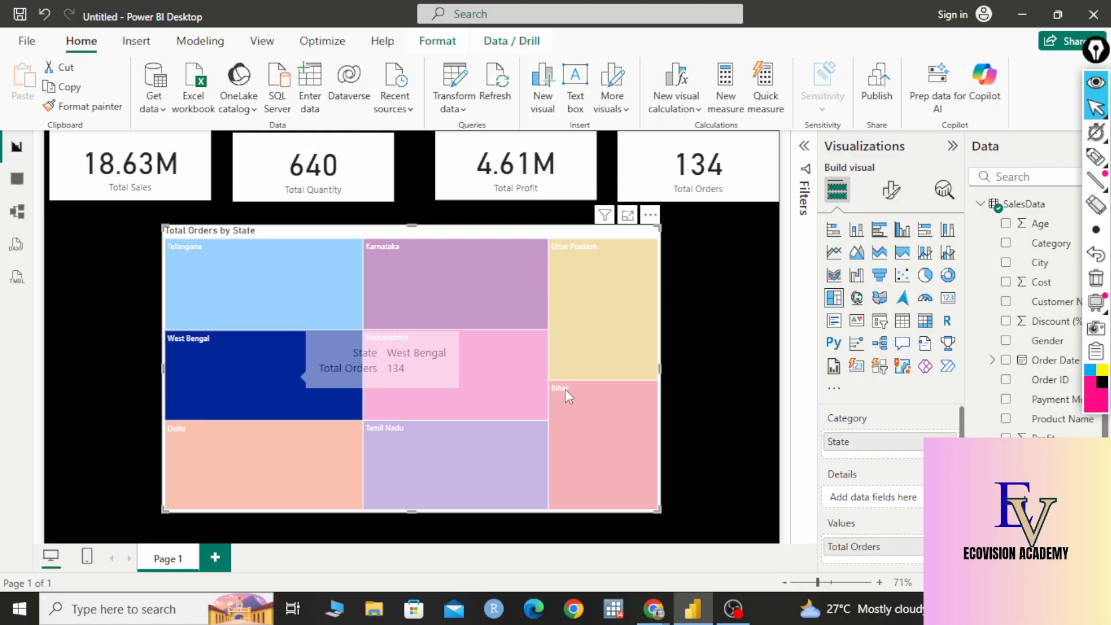
# - Insert a Q&A visual in the empty area beside the treemap and dismiss its add-synonyms suggestion
pyautogui.doubleClick(692, 380)
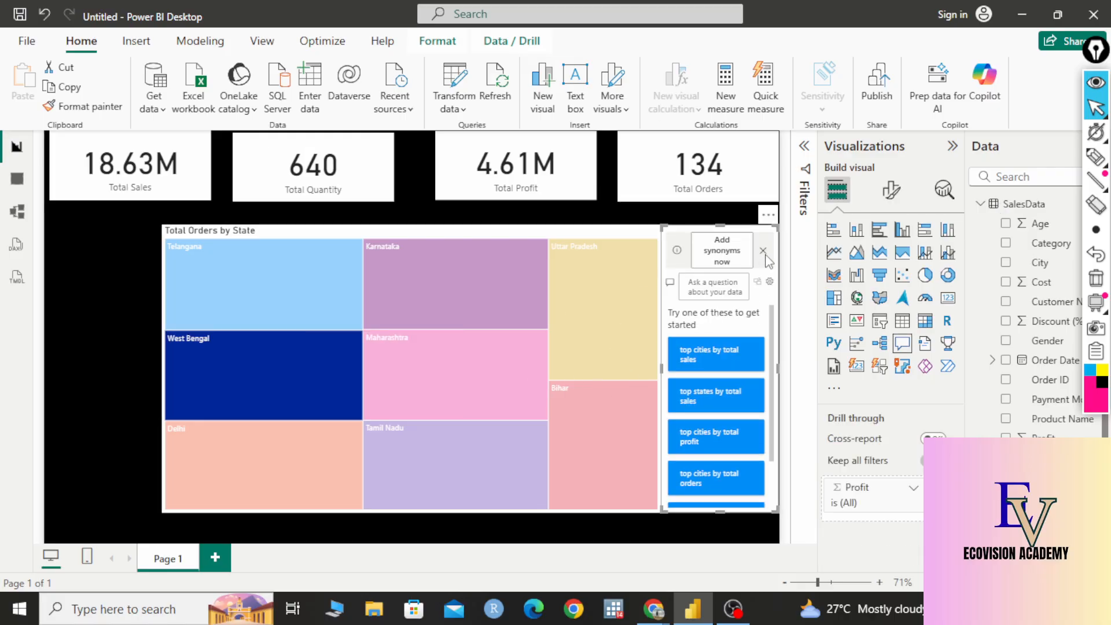
pyautogui.click(764, 255)
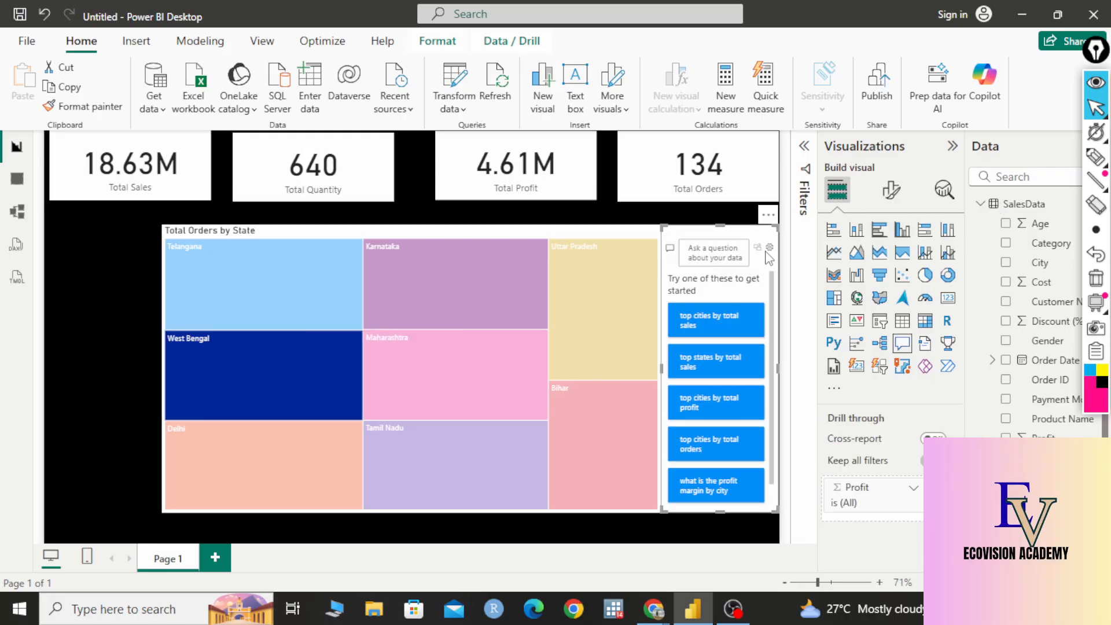
pyautogui.click(764, 216)
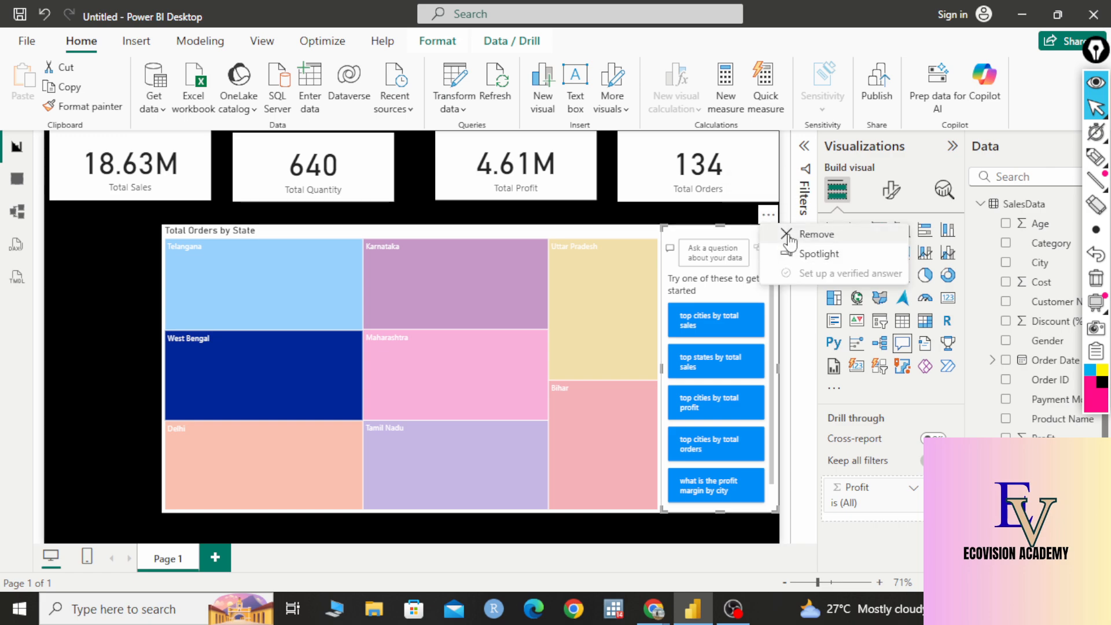
pyautogui.click(113, 346)
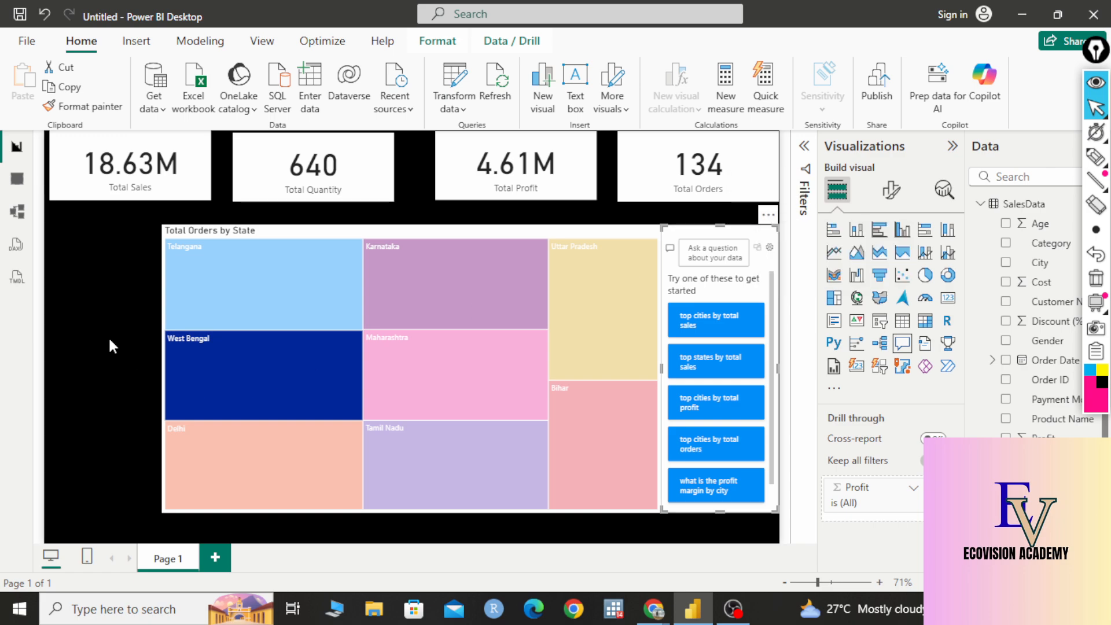
# - Compare the card totals by selecting the Telangana, Karnataka, Maharashtra, Tamil Nadu, Delhi and West Bengal tiles in turn, ending on Telangana
pyautogui.click(272, 288)
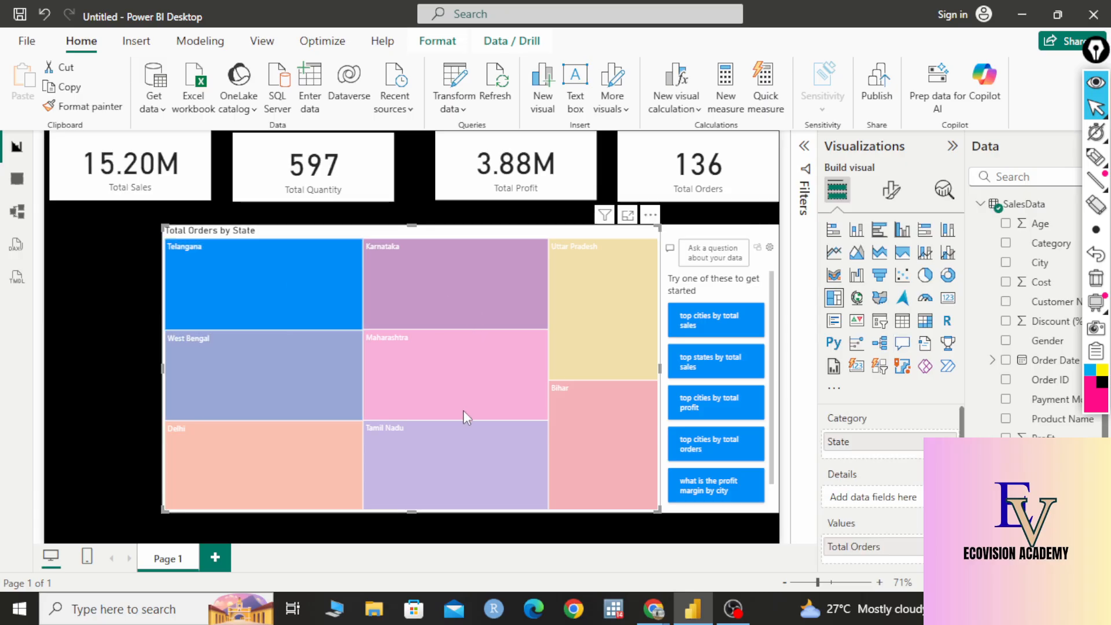
pyautogui.moveTo(438, 474)
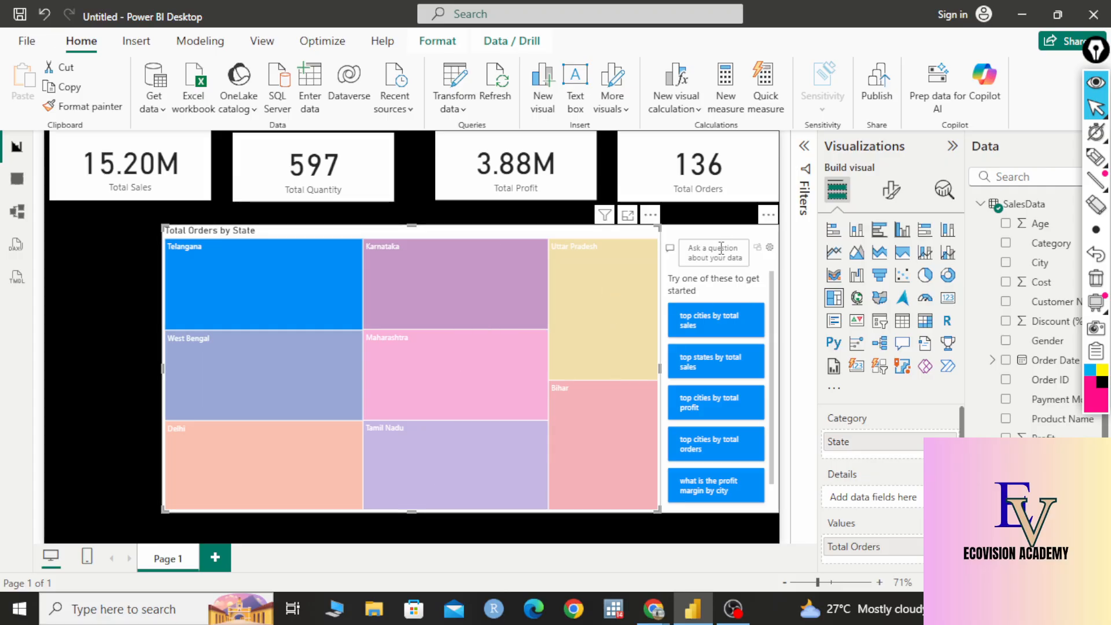
pyautogui.click(427, 272)
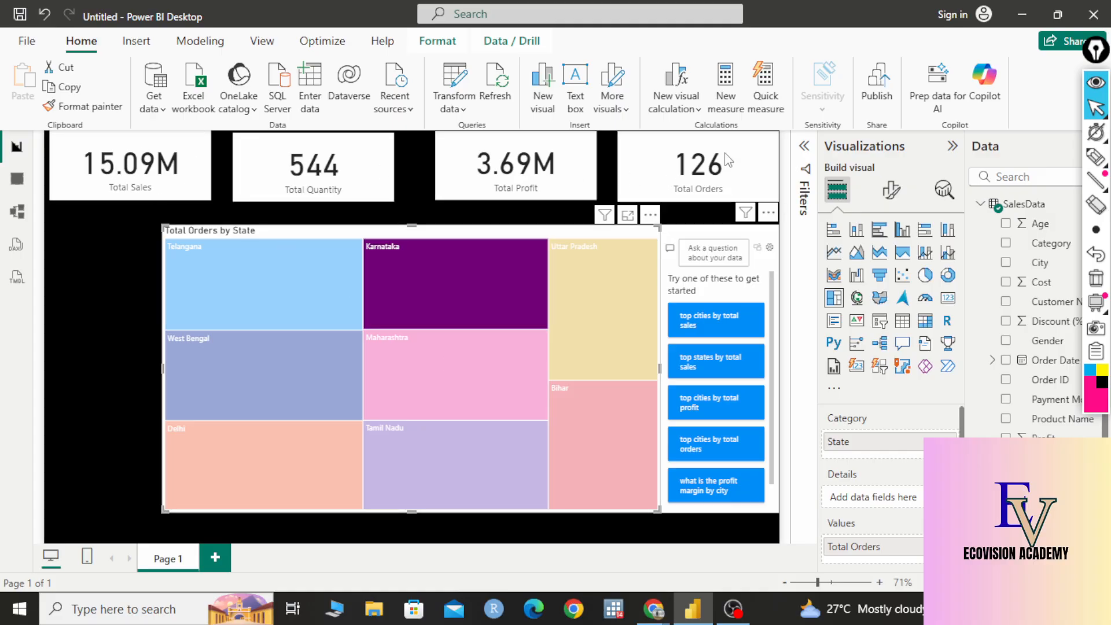
pyautogui.click(418, 365)
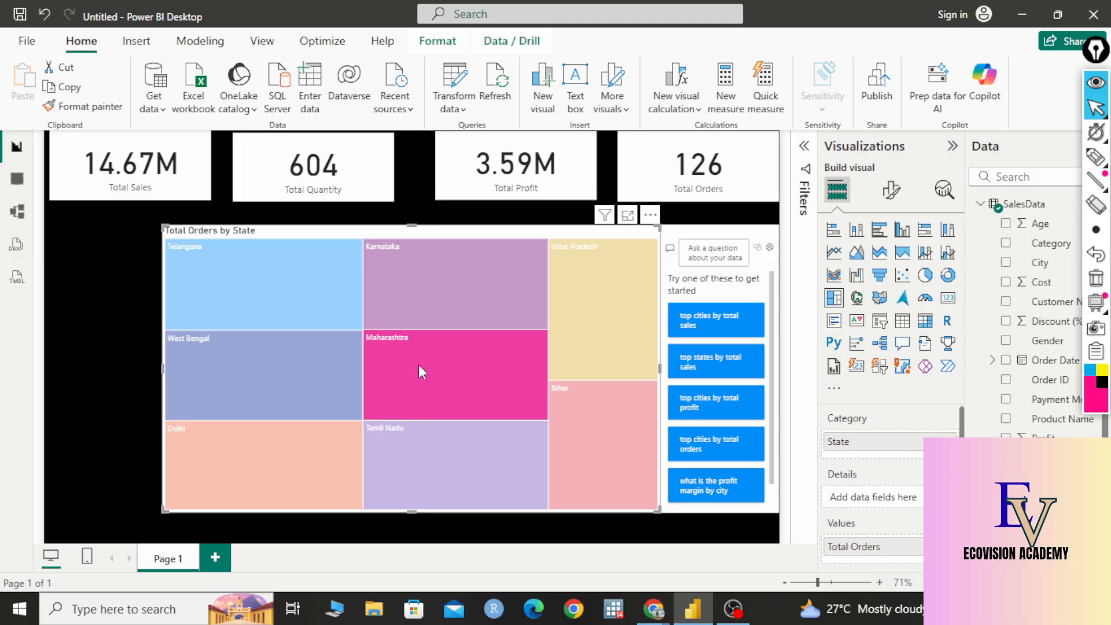
pyautogui.click(495, 485)
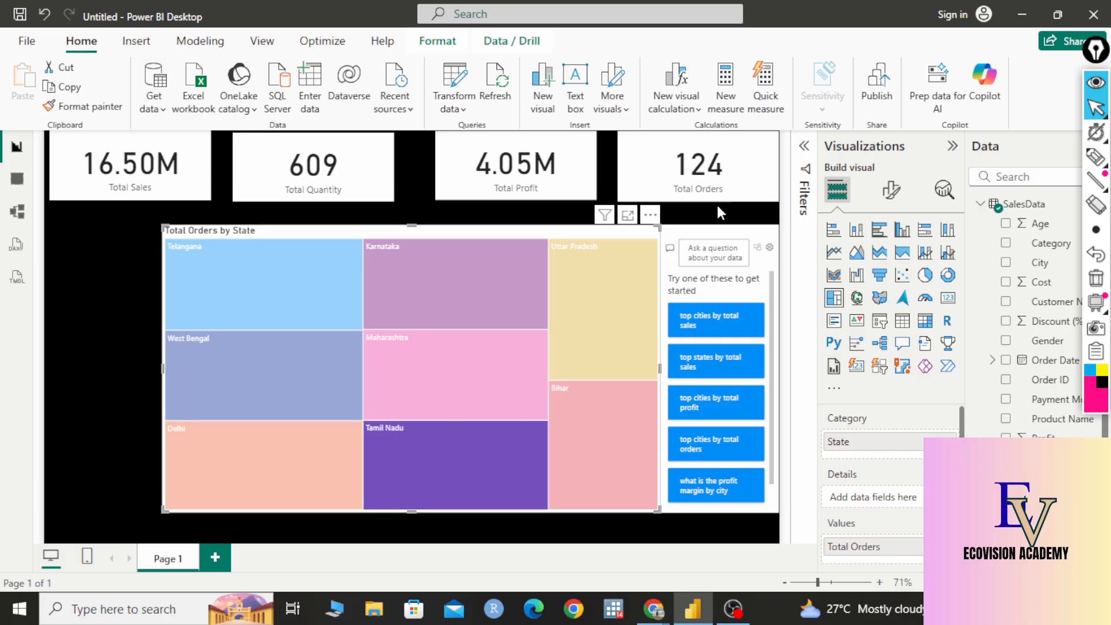
pyautogui.click(293, 439)
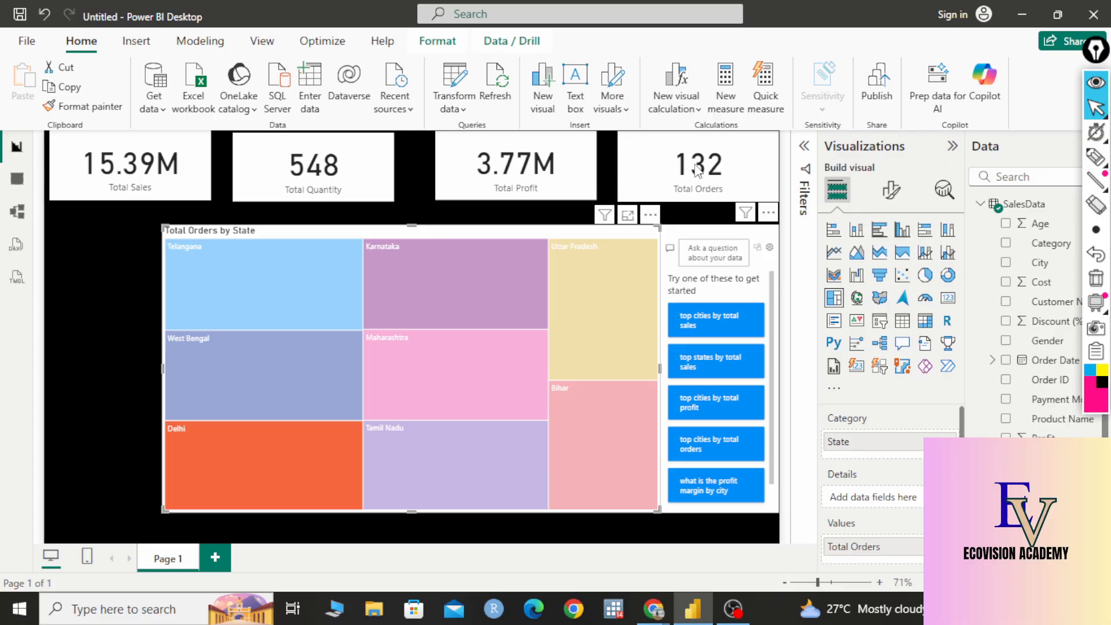
pyautogui.click(322, 375)
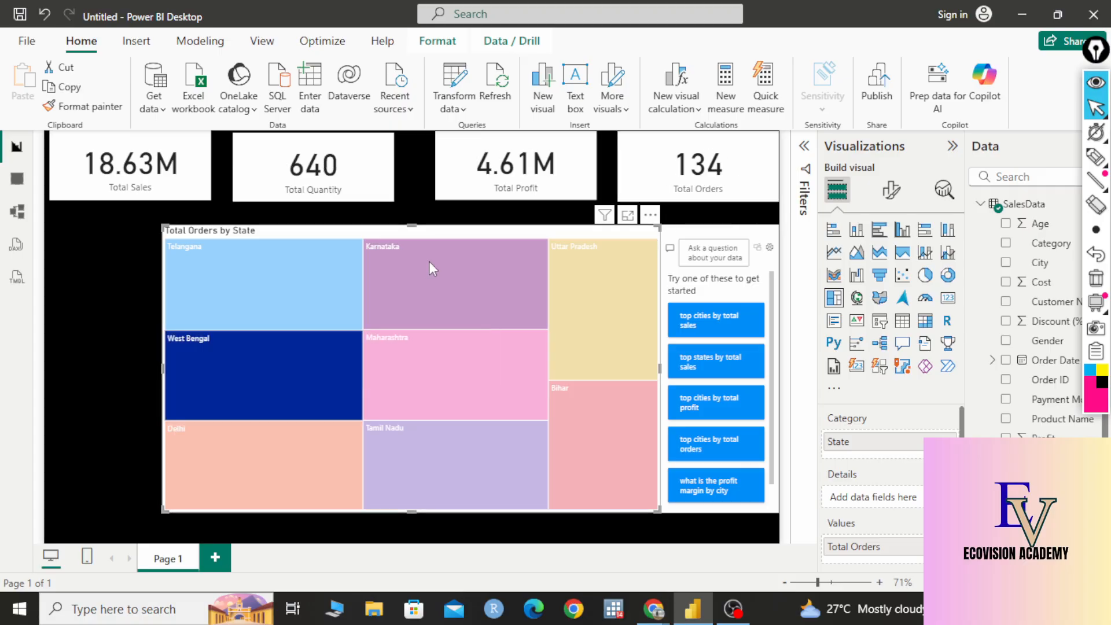
pyautogui.click(289, 289)
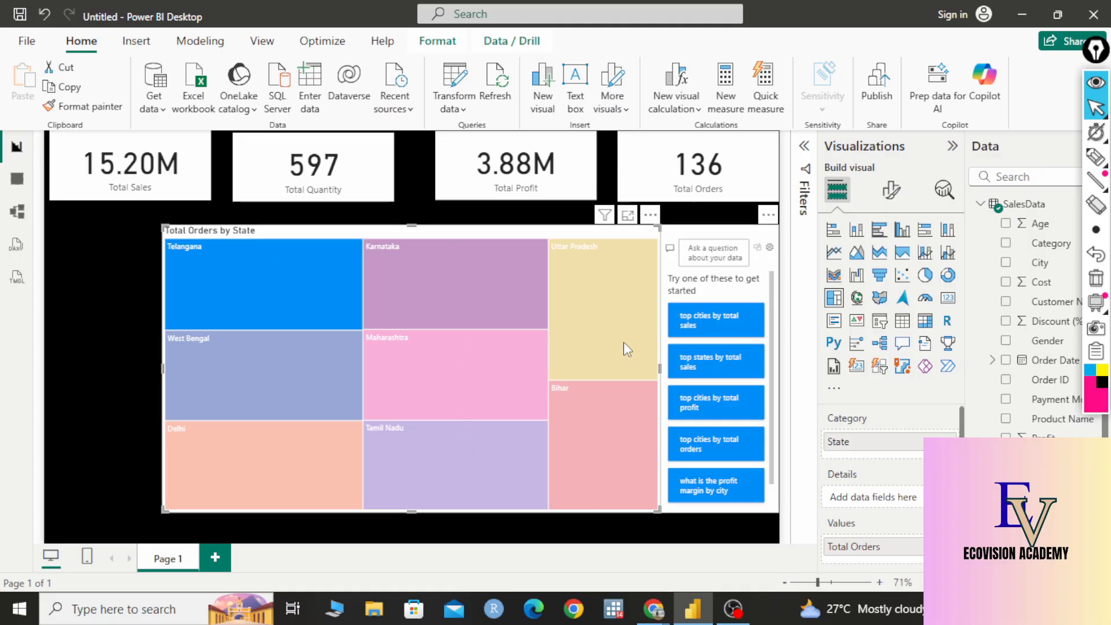
pyautogui.doubleClick(712, 223)
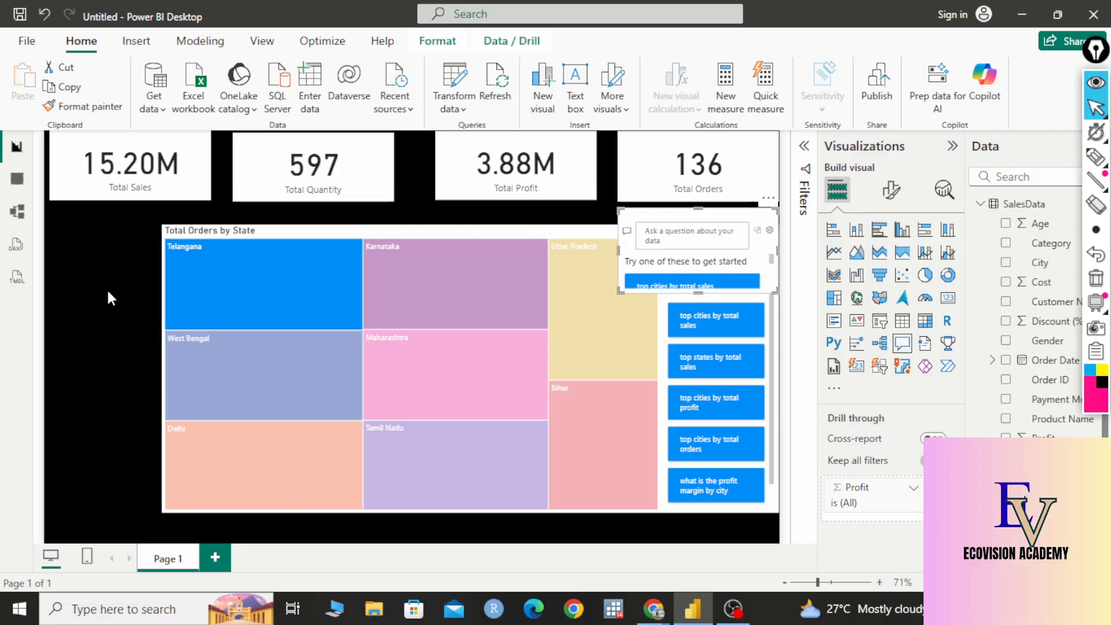
pyautogui.click(768, 199)
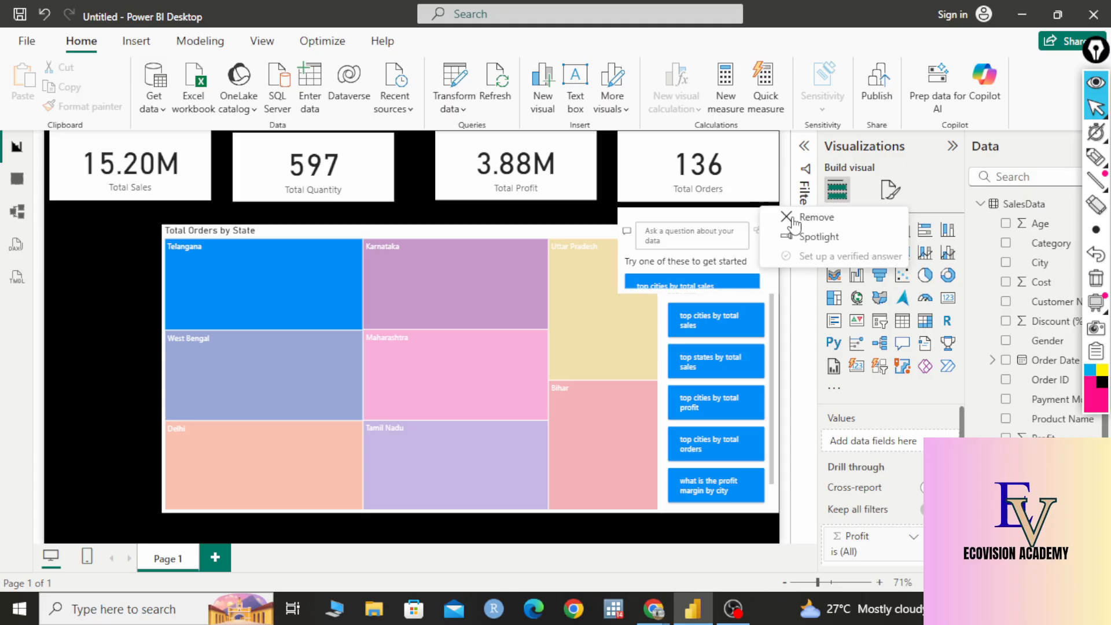
pyautogui.click(799, 218)
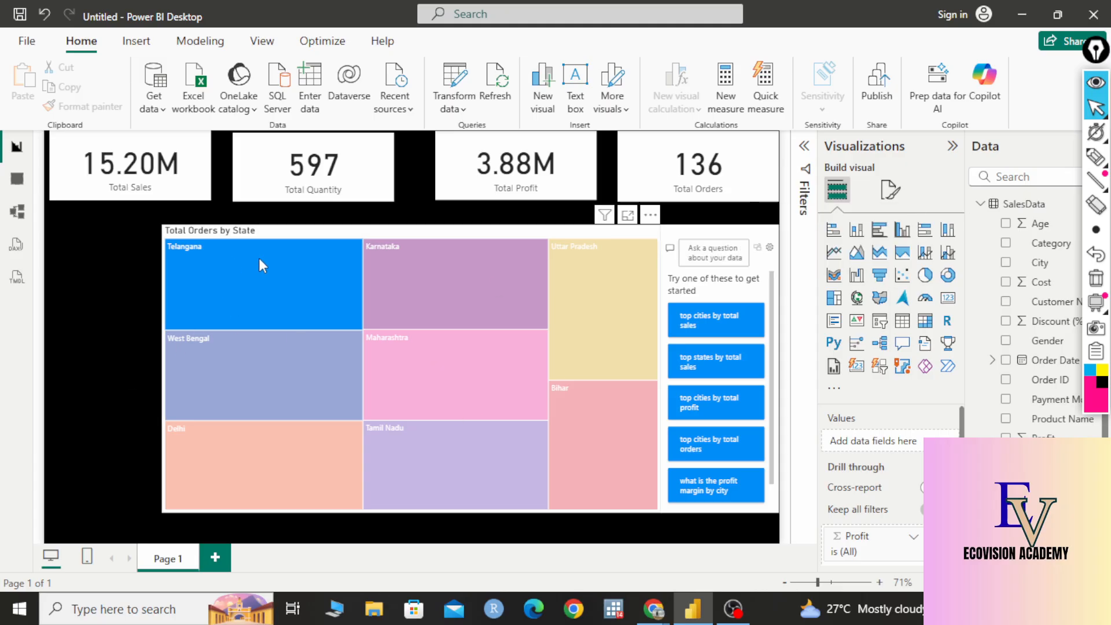
pyautogui.moveTo(523, 278)
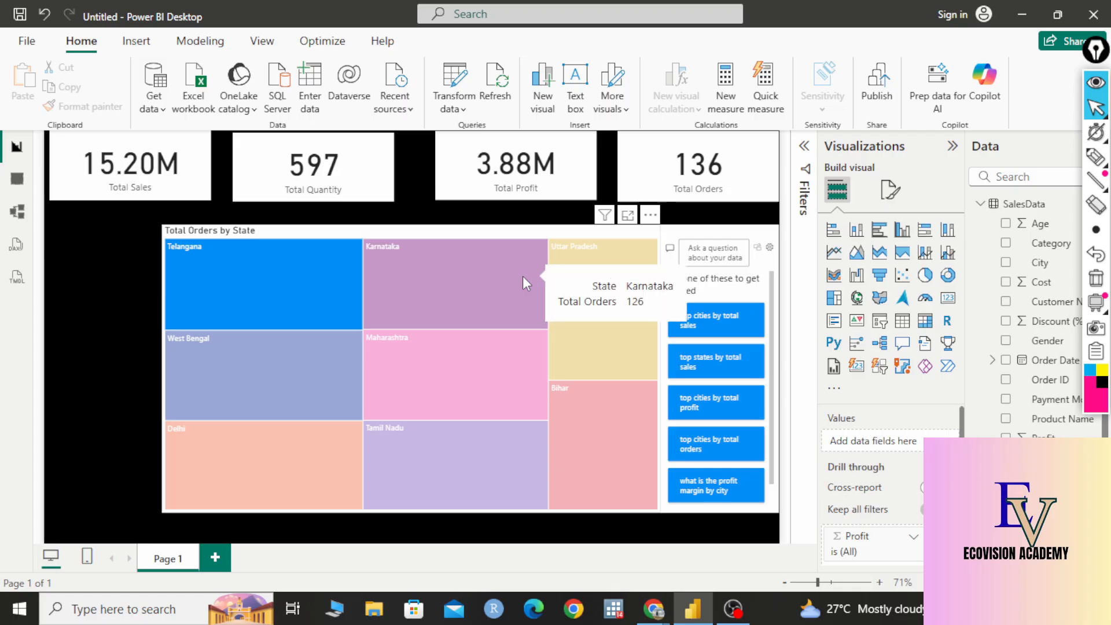
# - Compare the card totals by selecting the Uttar Pradesh and Bihar tiles of the Total Orders treemap in turn
pyautogui.moveTo(606, 376)
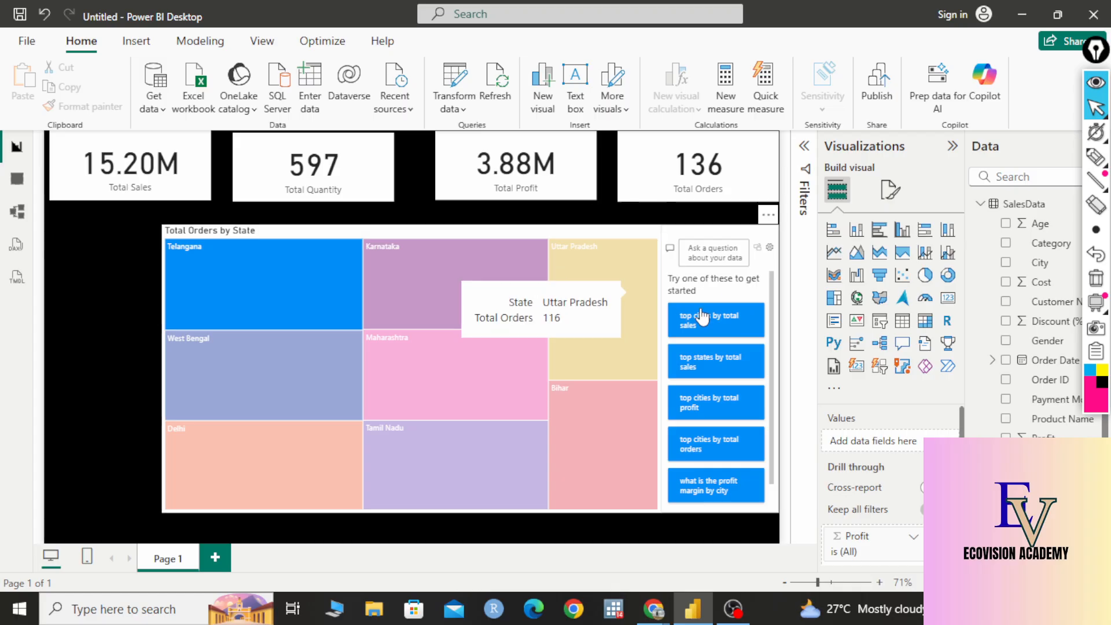
pyautogui.click(621, 355)
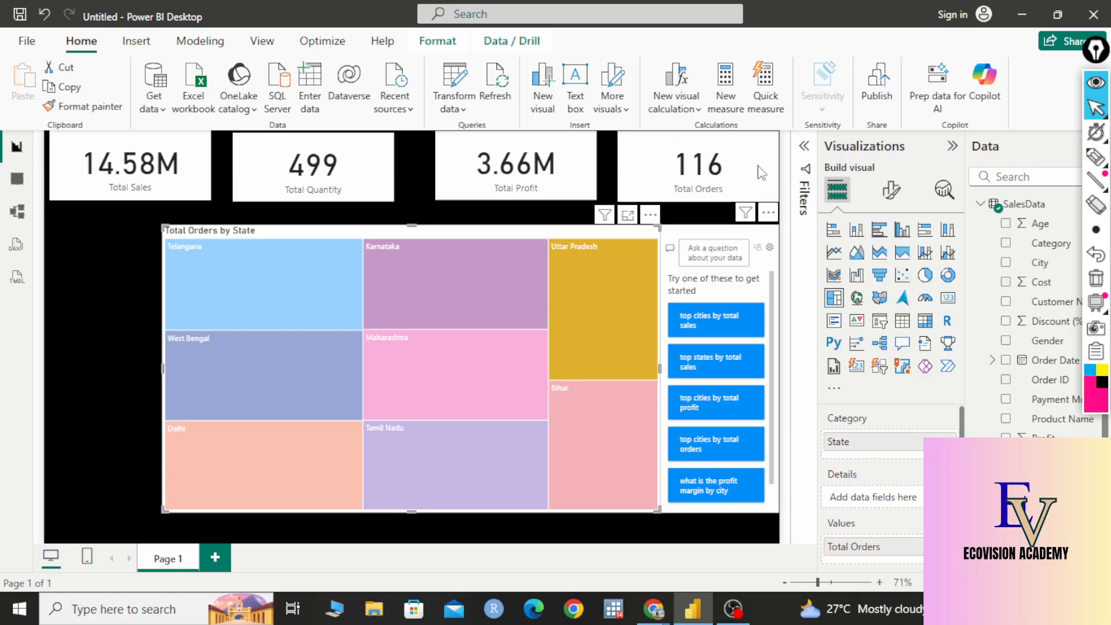
pyautogui.click(611, 431)
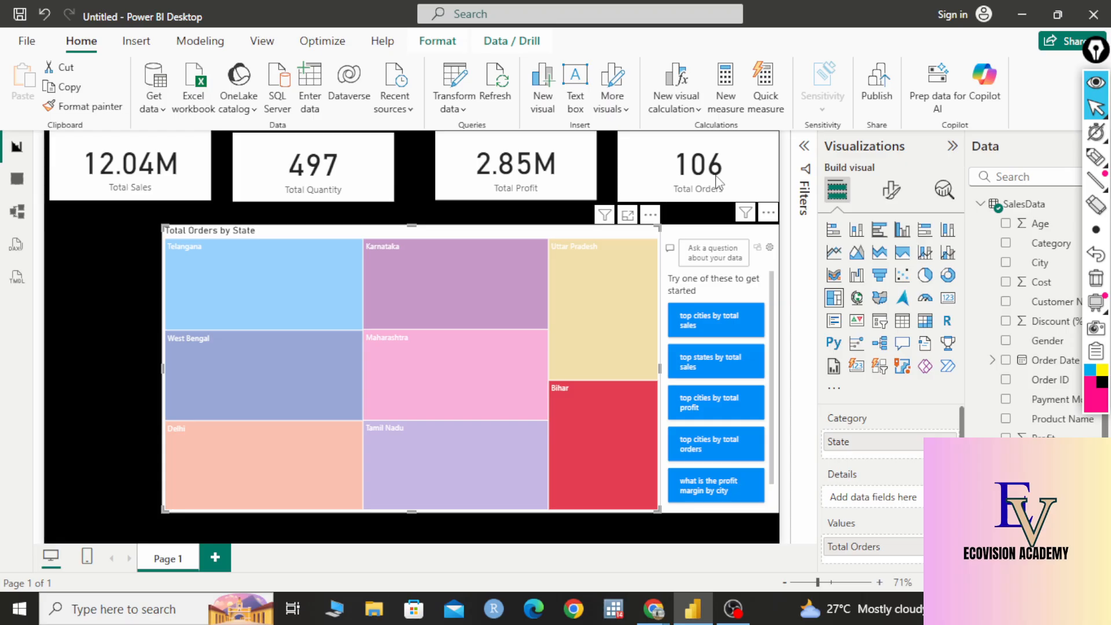
# - Remove the Total Orders card and the Q&A visual from the report page
pyautogui.click(769, 213)
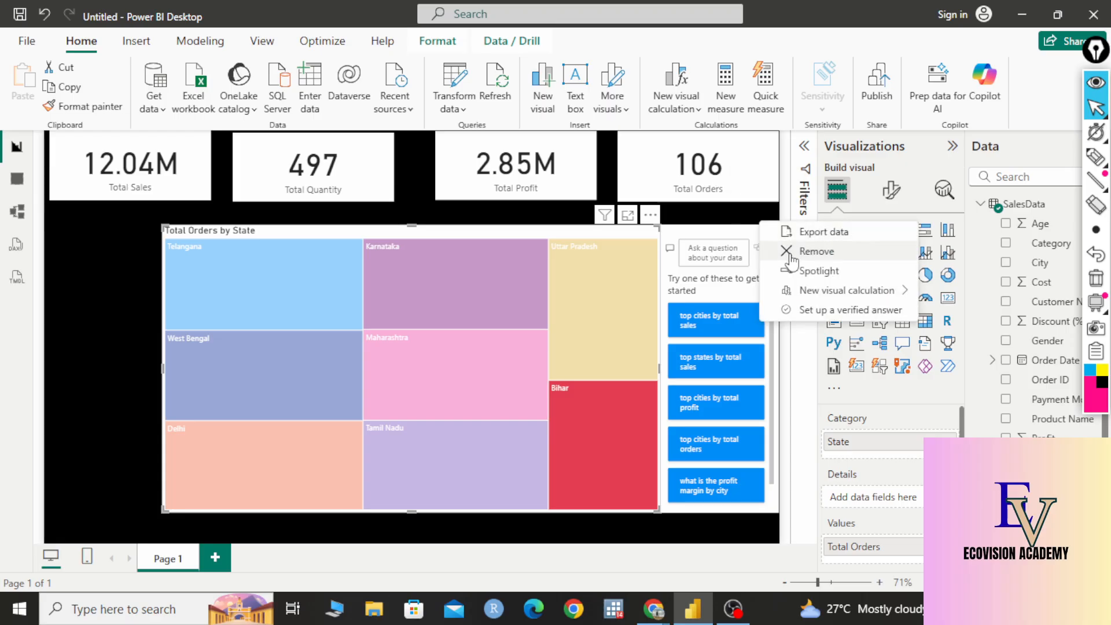
pyautogui.click(790, 252)
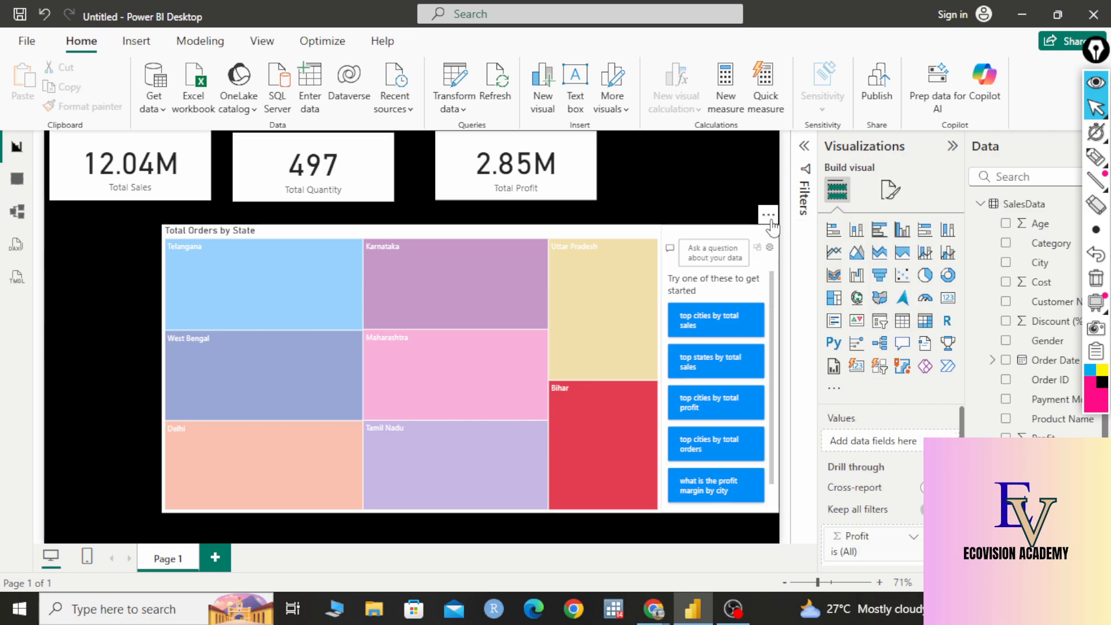
pyautogui.click(769, 212)
pyautogui.click(816, 235)
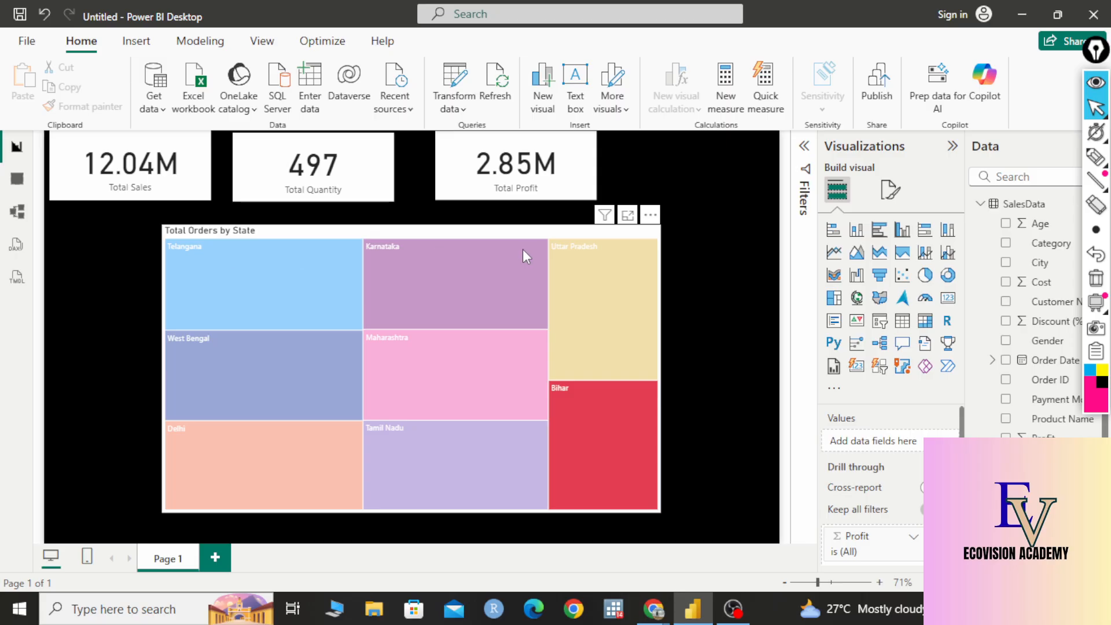
# - Delete the Total Orders by State treemap from the report page
pyautogui.scroll(1, 833, 450)
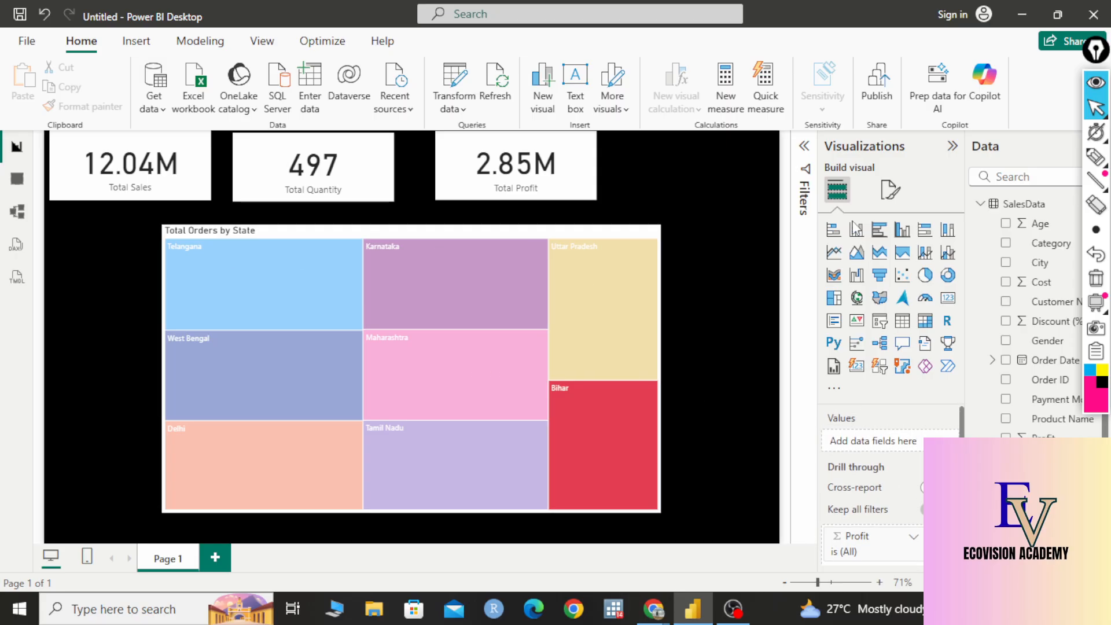
pyautogui.click(652, 221)
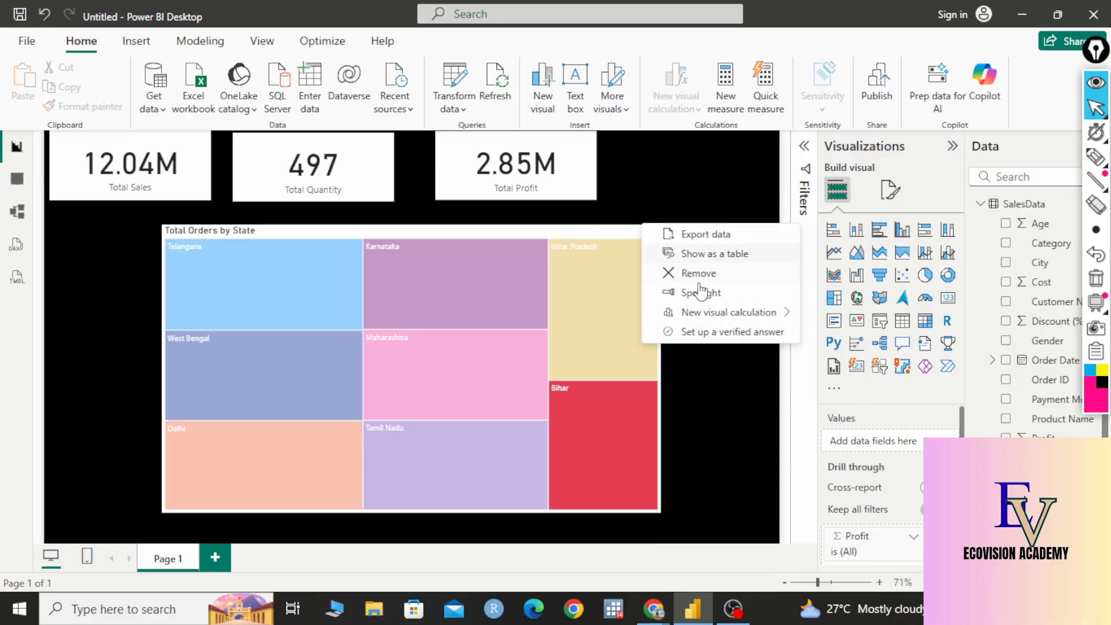
pyautogui.click(699, 277)
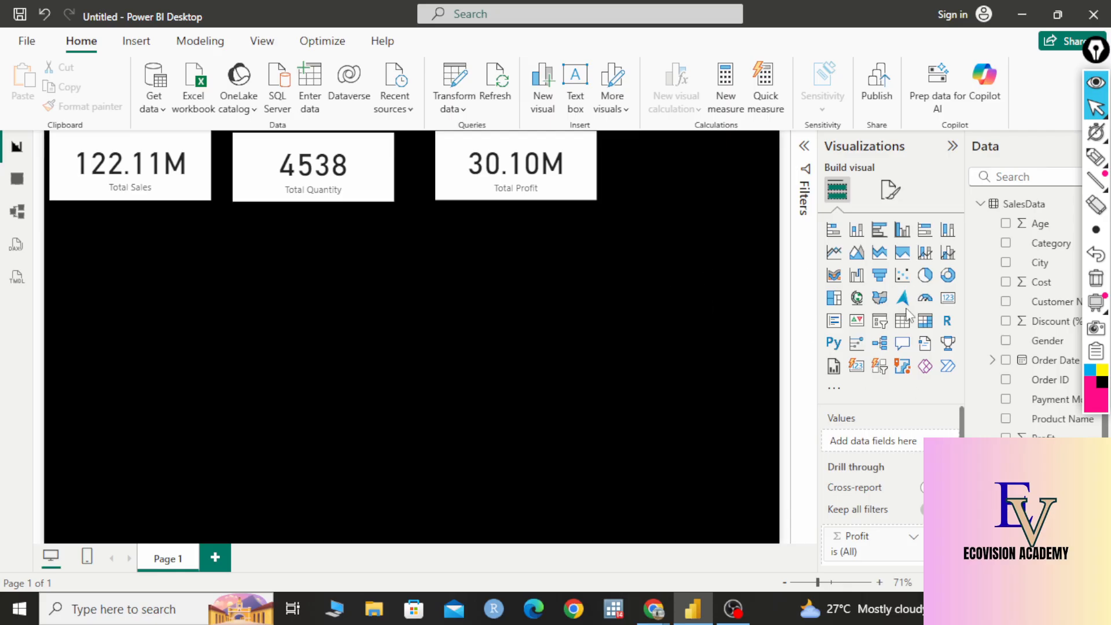
# - Insert a new treemap below the cards and group it by State after discarding Category as the grouping field
pyautogui.click(837, 301)
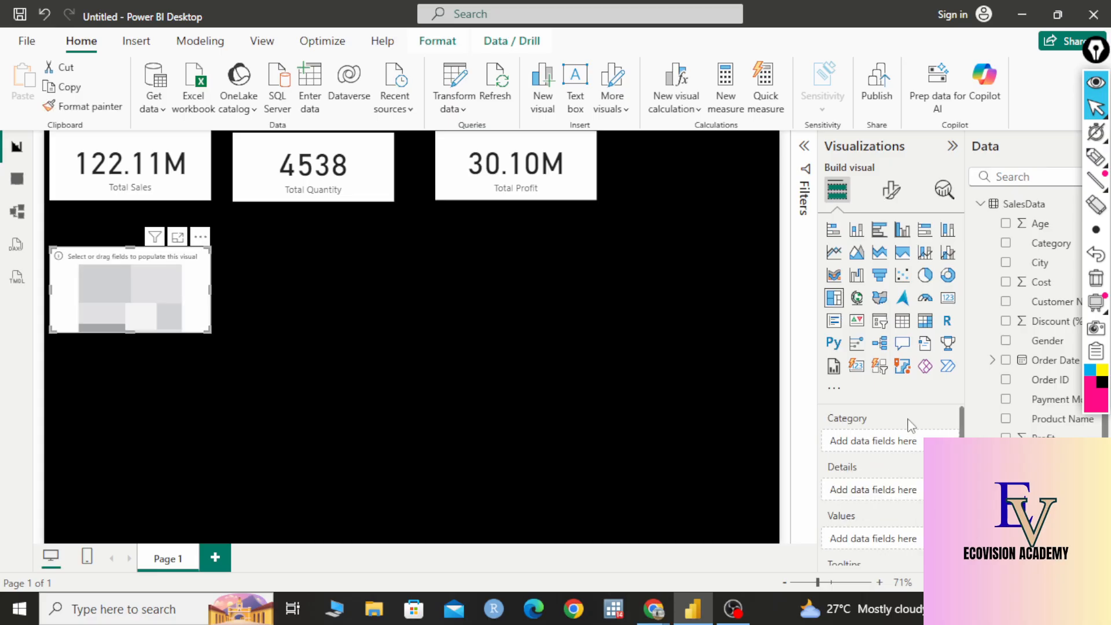
pyautogui.moveTo(1038, 245); pyautogui.dragTo(891, 435)
pyautogui.click(950, 442)
pyautogui.moveTo(1041, 556); pyautogui.dragTo(894, 443)
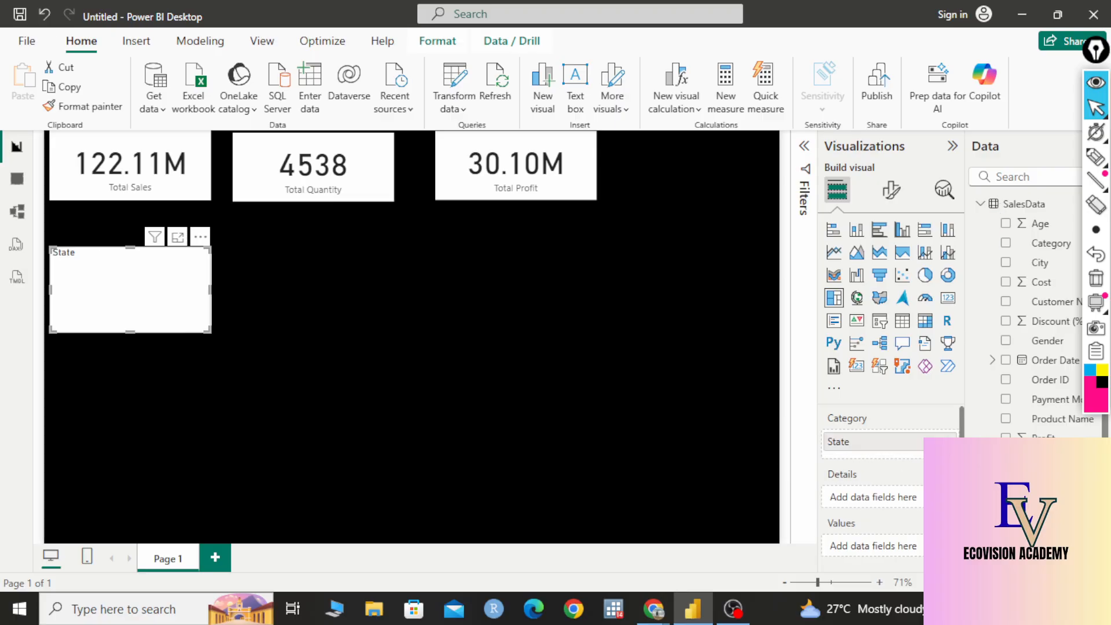
# - Use Total Profit as the treemap's values and enlarge the visual to fill most of the area below the cards
pyautogui.scroll(-2, 1036, 479)
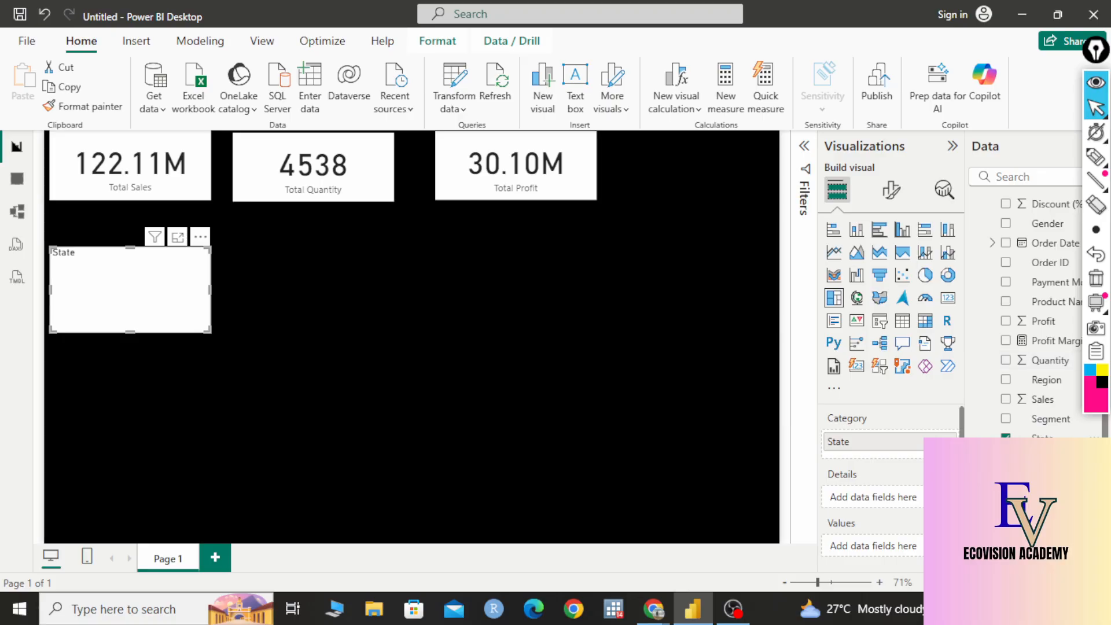
pyautogui.moveTo(1064, 479); pyautogui.dragTo(906, 520)
pyautogui.moveTo(211, 331); pyautogui.dragTo(693, 518)
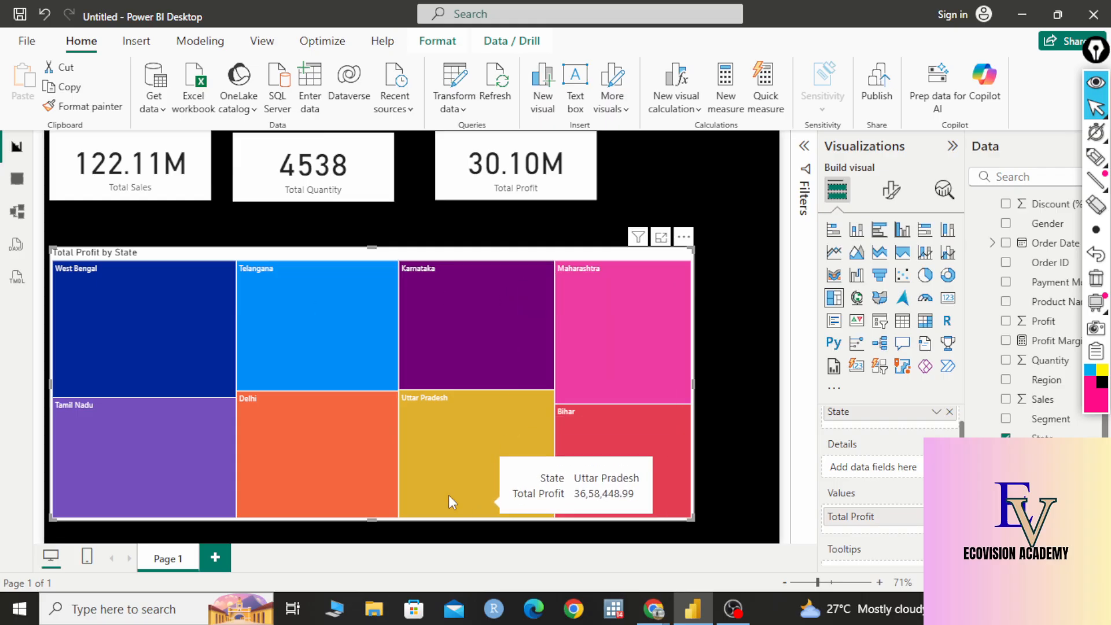
# - Compare the card totals by selecting the Telangana, Karnataka, Uttar Pradesh, Delhi and Bihar tiles of the Total Profit treemap in turn
pyautogui.moveTo(194, 466)
pyautogui.moveTo(640, 510)
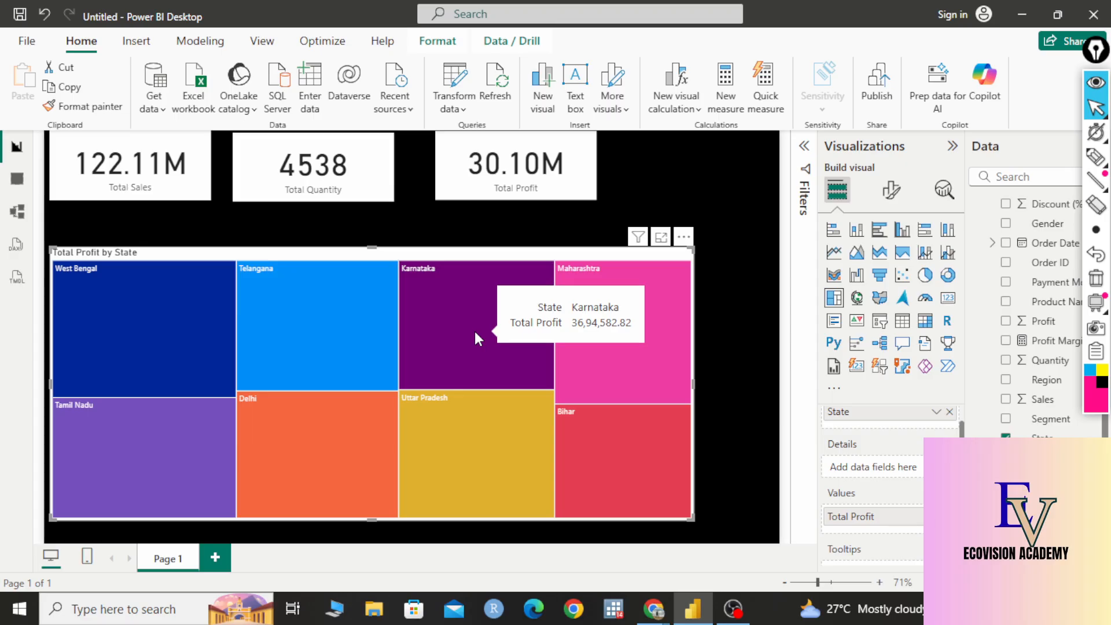
pyautogui.click(342, 314)
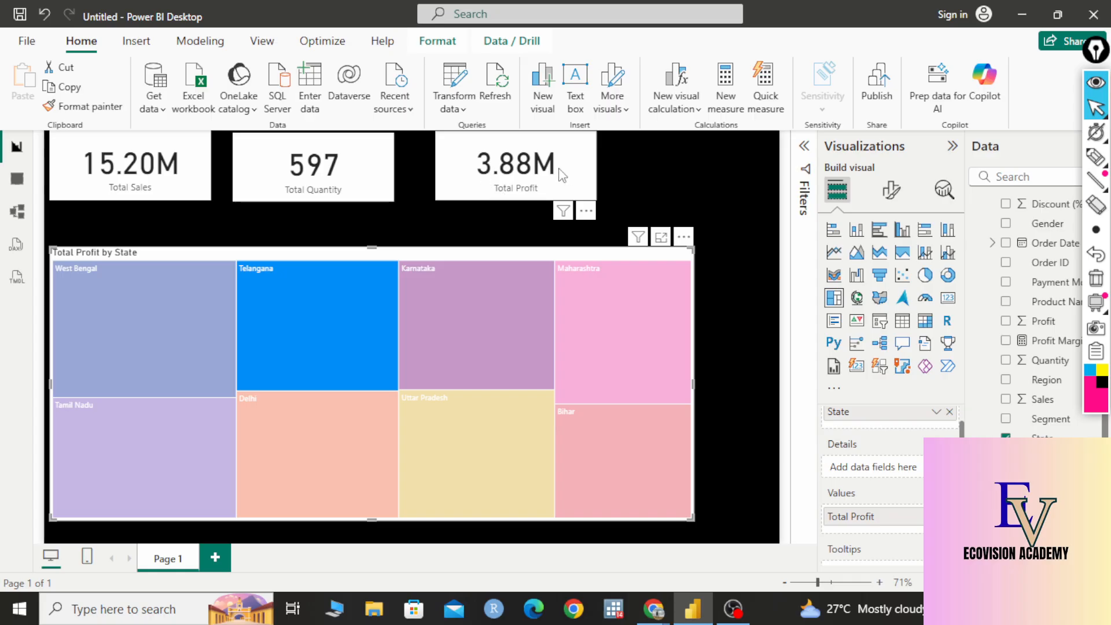
pyautogui.click(446, 320)
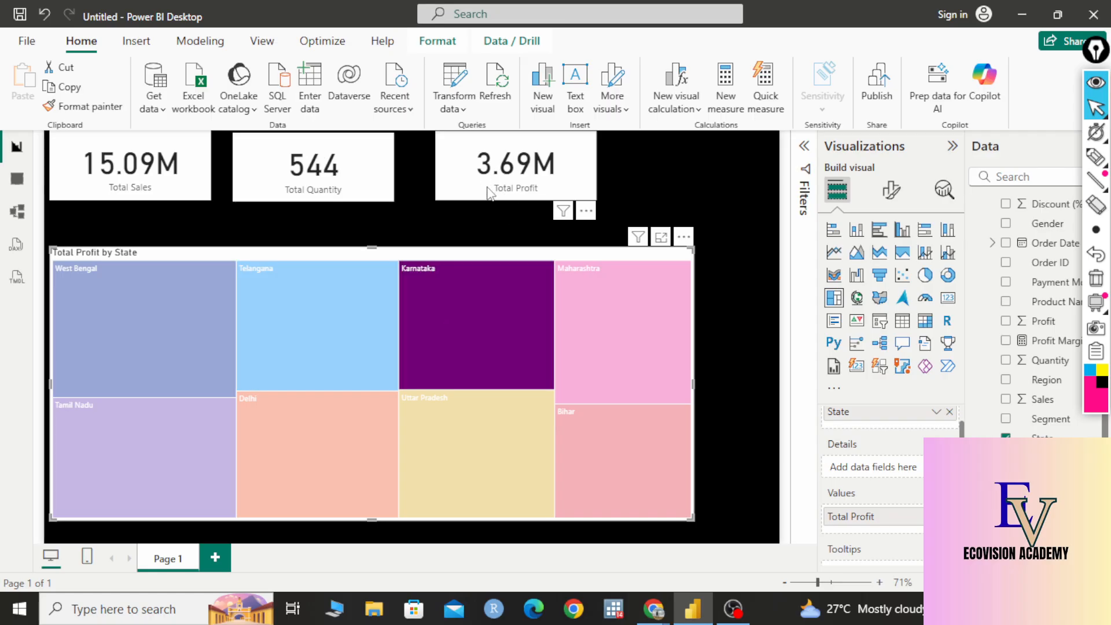
pyautogui.click(453, 469)
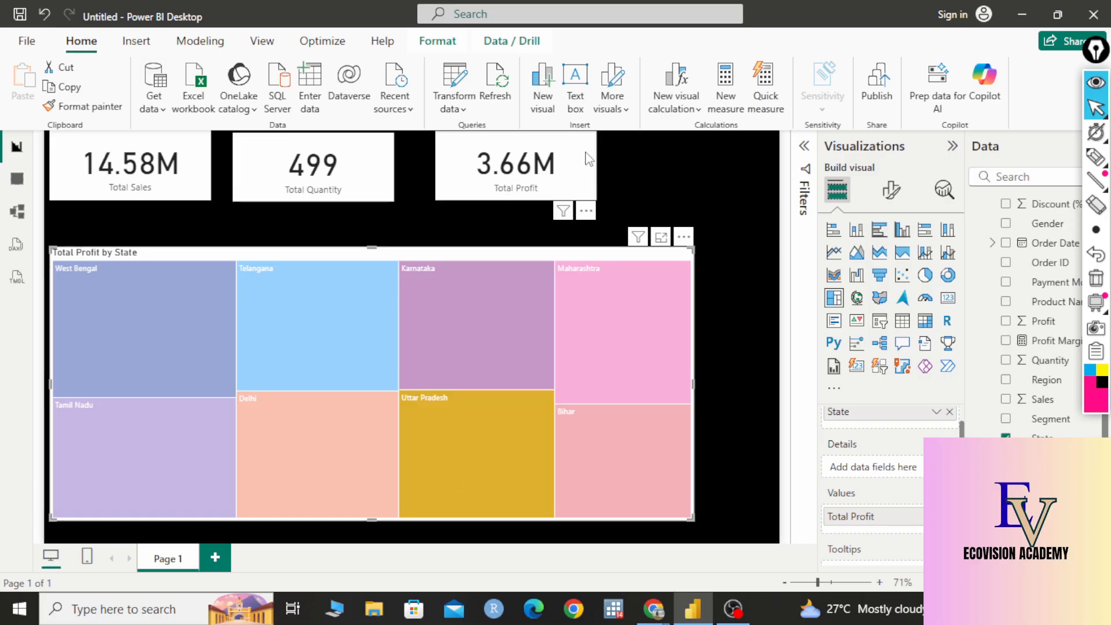
pyautogui.click(312, 434)
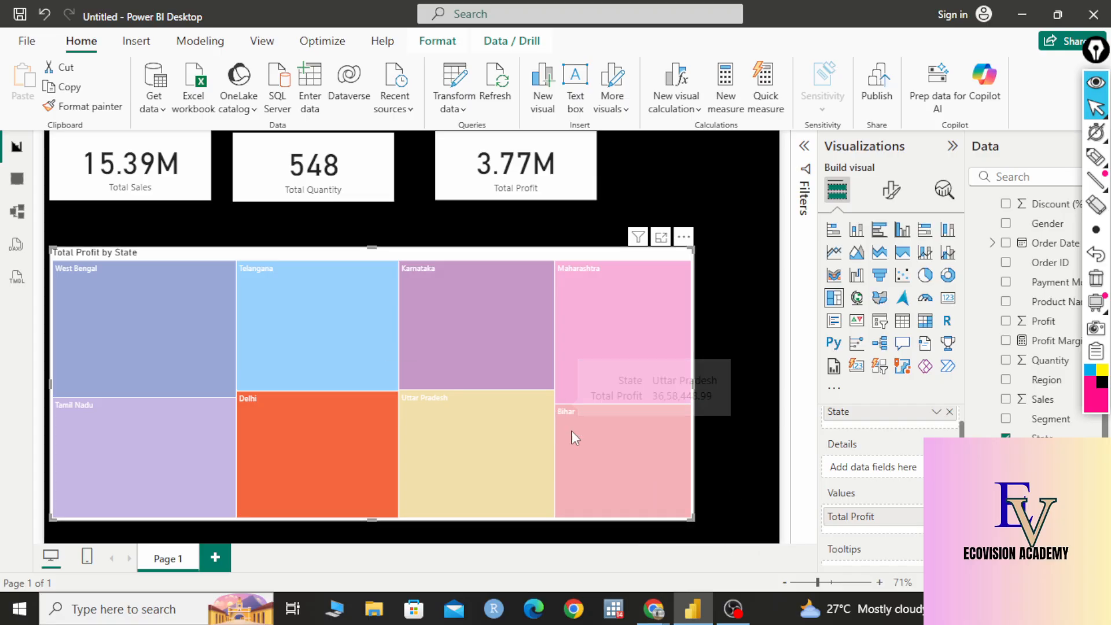
pyautogui.click(608, 435)
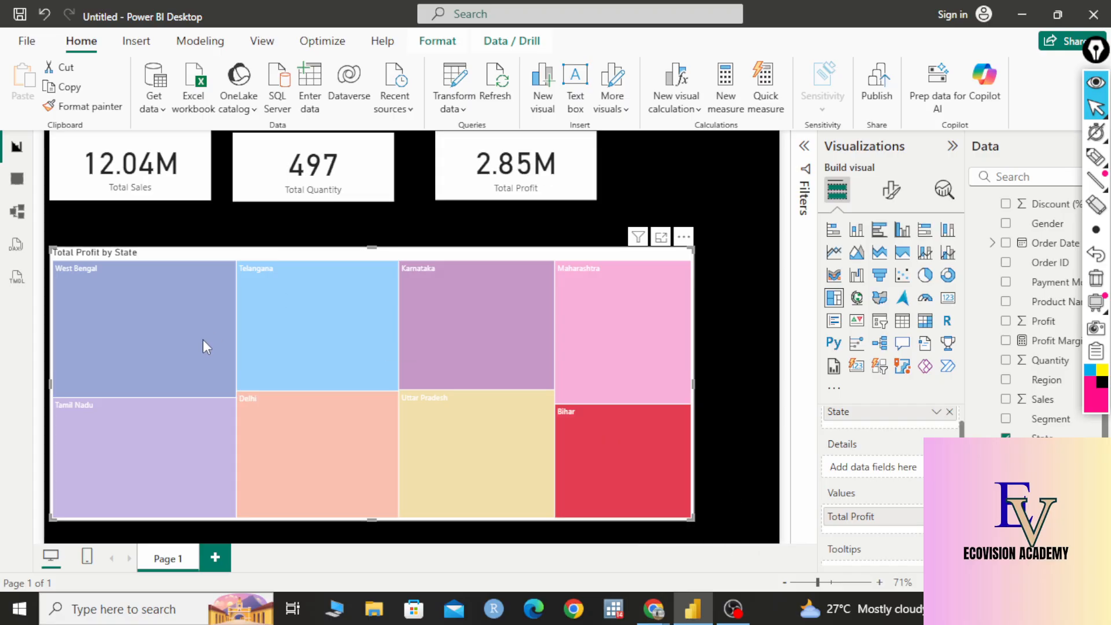
# - Cross-filter the cards by the West Bengal, Telangana, Karnataka and Delhi tiles of the Total Profit treemap, one after another
pyautogui.click(160, 332)
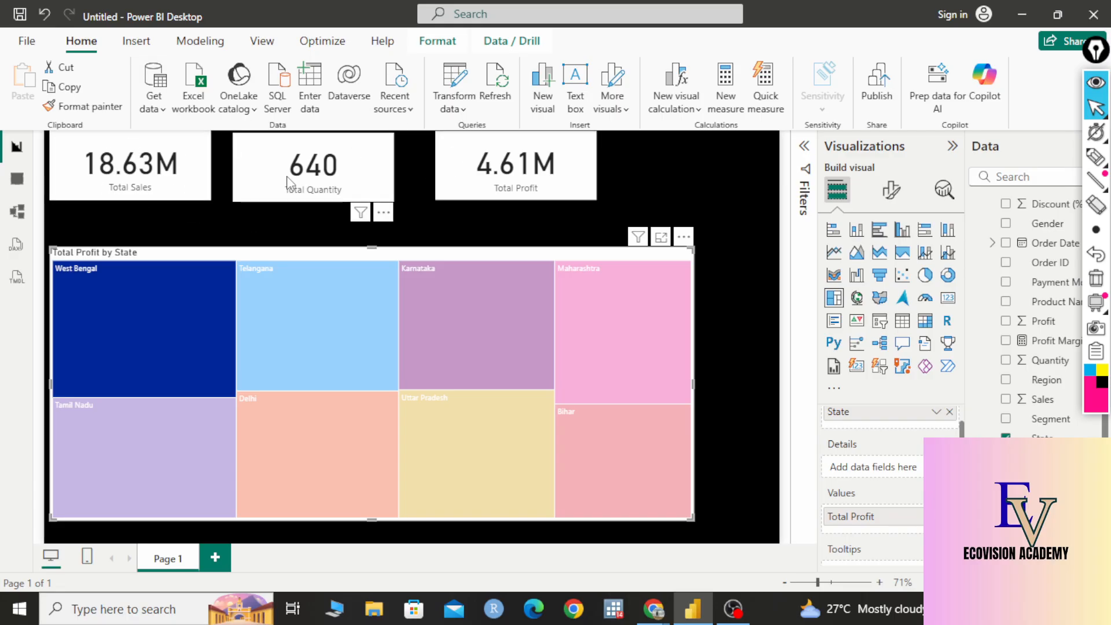
pyautogui.click(382, 328)
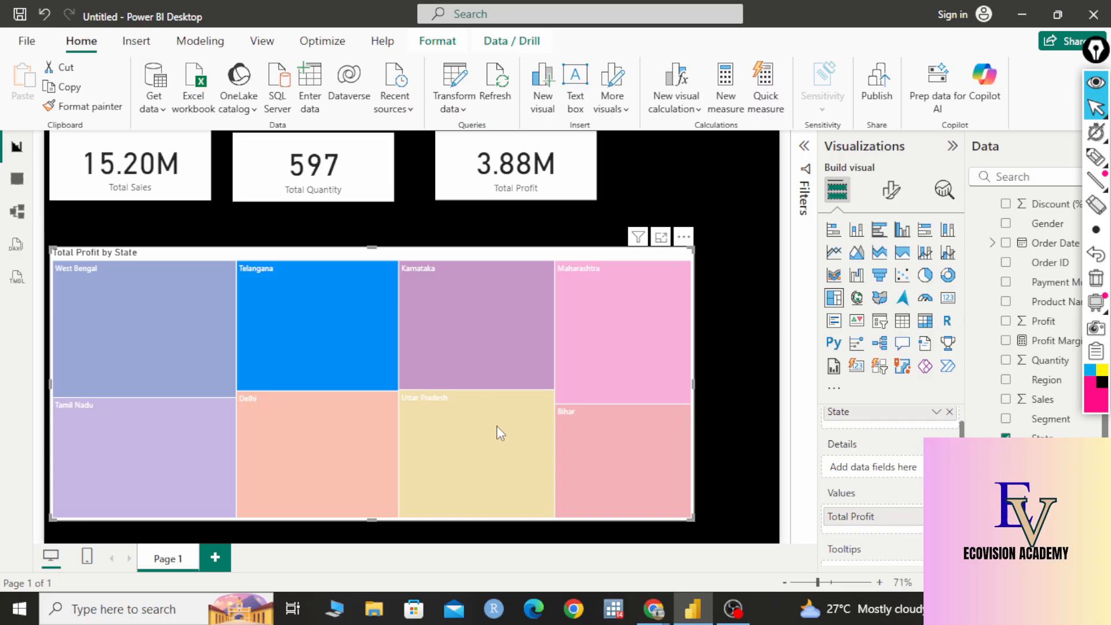
pyautogui.click(489, 382)
pyautogui.click(349, 440)
pyautogui.click(198, 452)
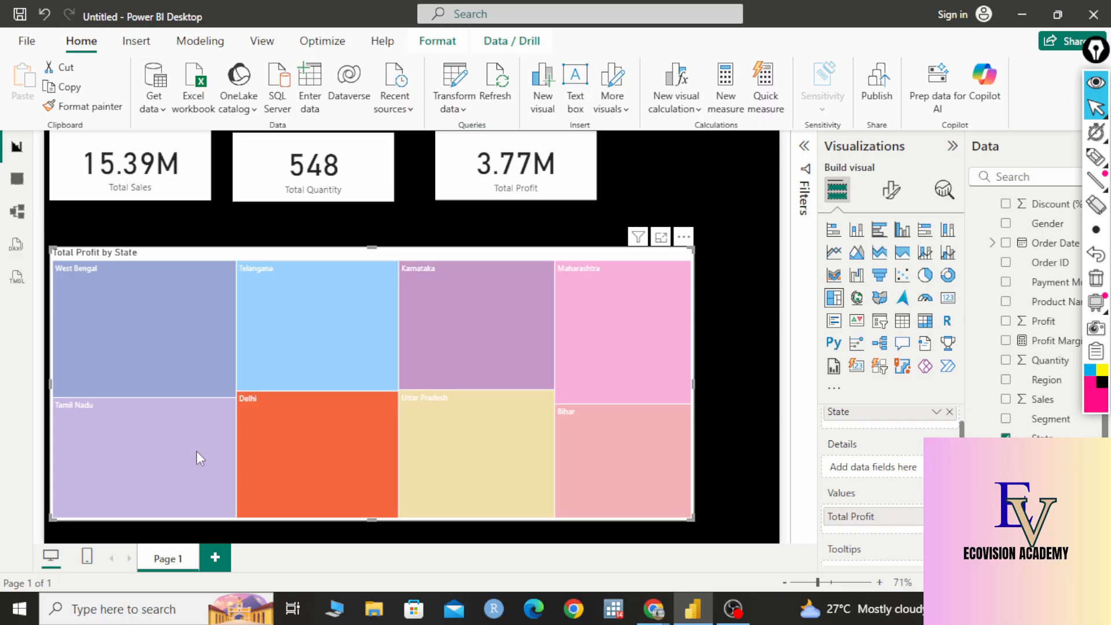
# - Collapse the Data pane, hide the screen annotation tools, and show the Filters and Visualizations panes beside the report page
pyautogui.click(726, 177)
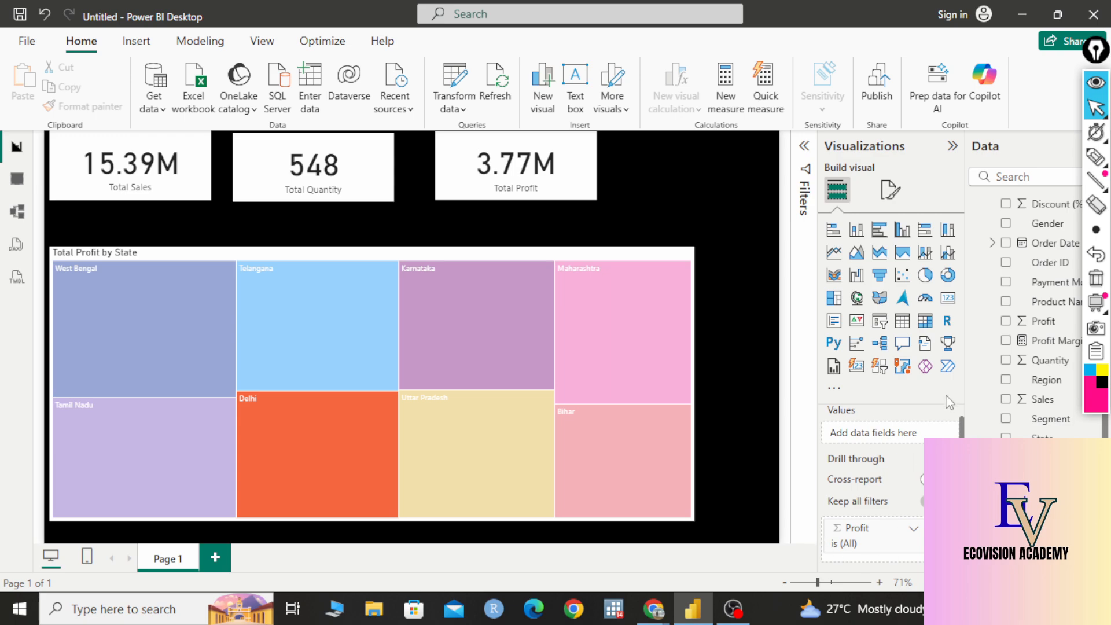
pyautogui.click(1035, 150)
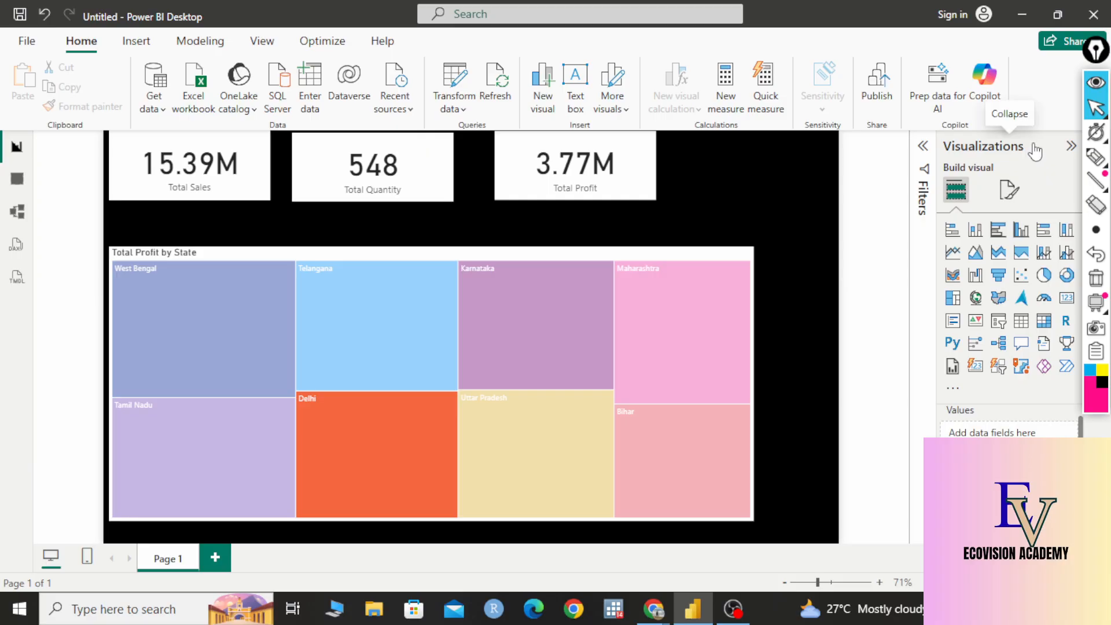
pyautogui.click(1035, 152)
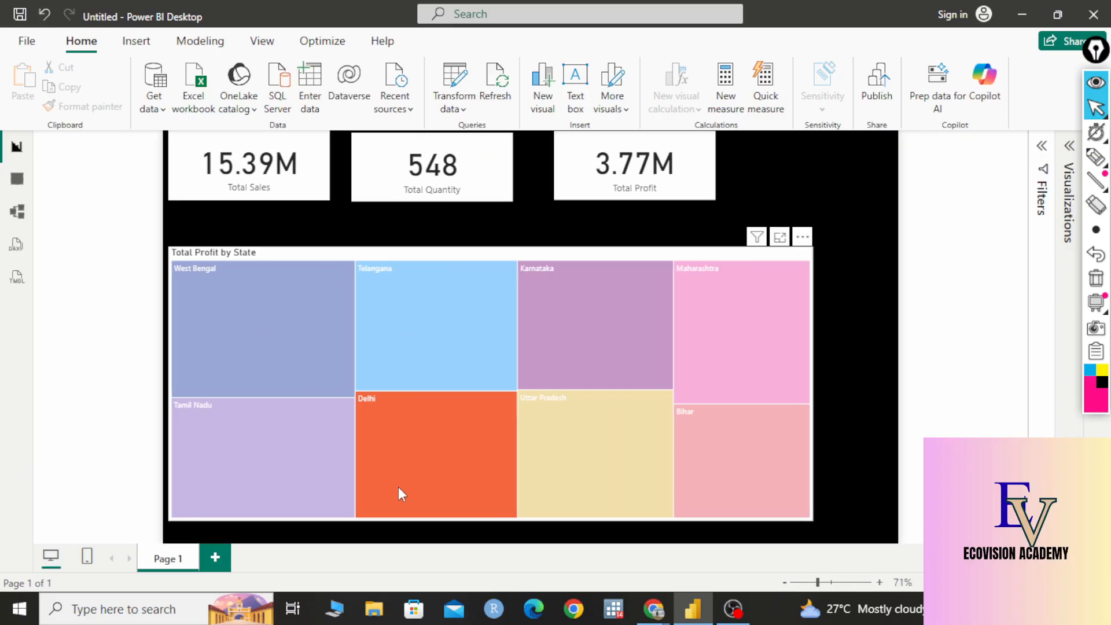
pyautogui.moveTo(314, 473)
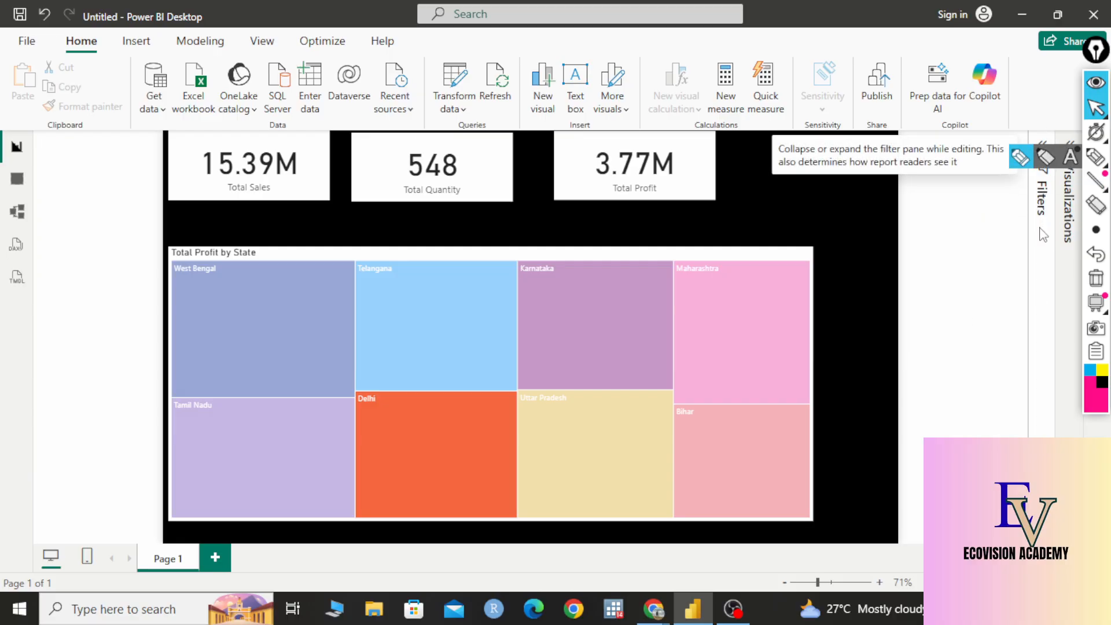
pyautogui.click(1096, 83)
pyautogui.click(1042, 145)
pyautogui.click(1074, 146)
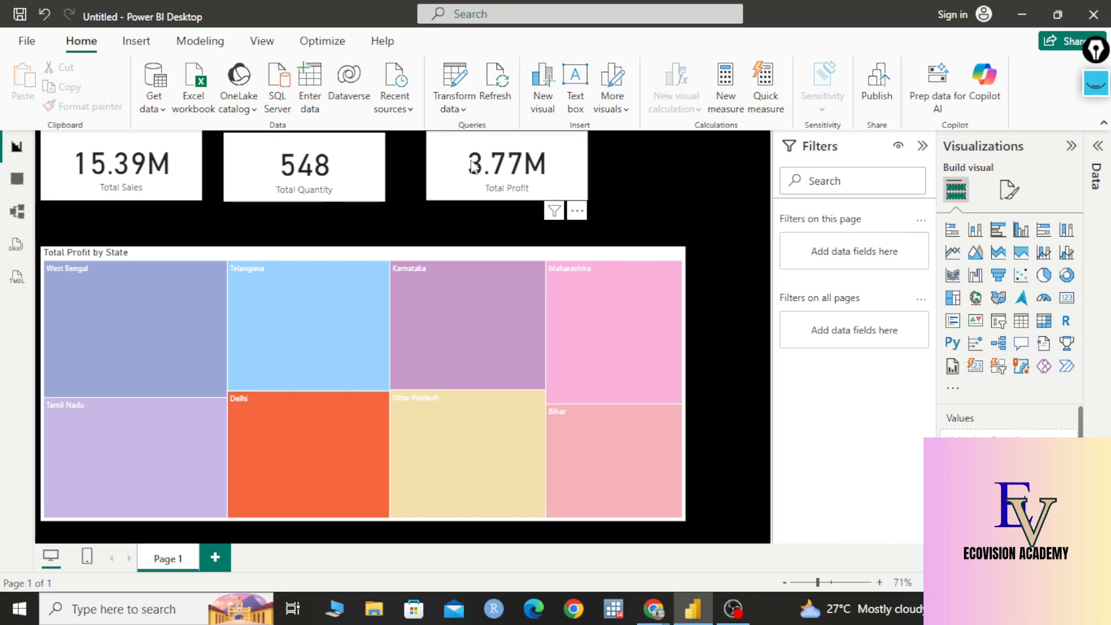
# - Filter the cards by the Bihar tile of the Total Profit treemap
pyautogui.click(559, 448)
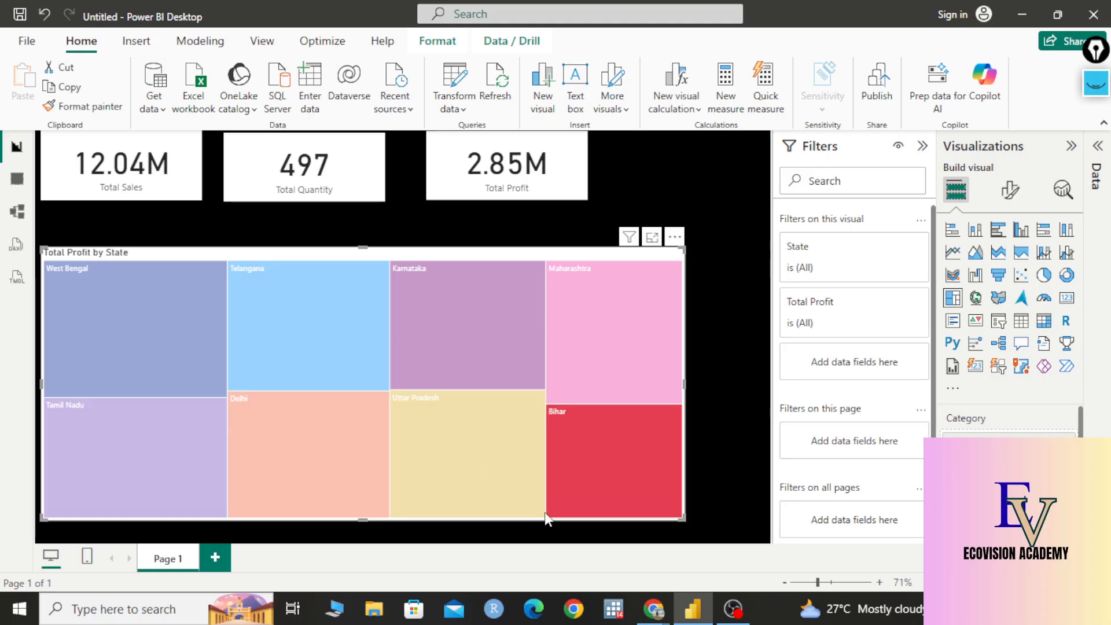
pyautogui.moveTo(426, 395)
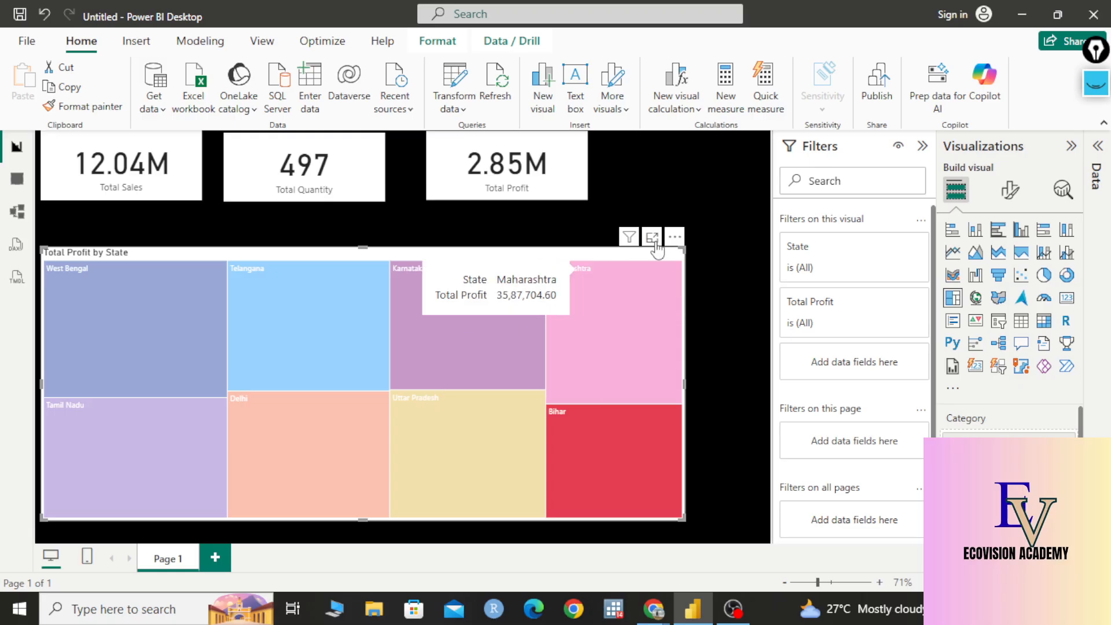
# - Replace the Total Profit by State treemap with a new empty treemap, enlarged to cover over half the page width
pyautogui.click(674, 237)
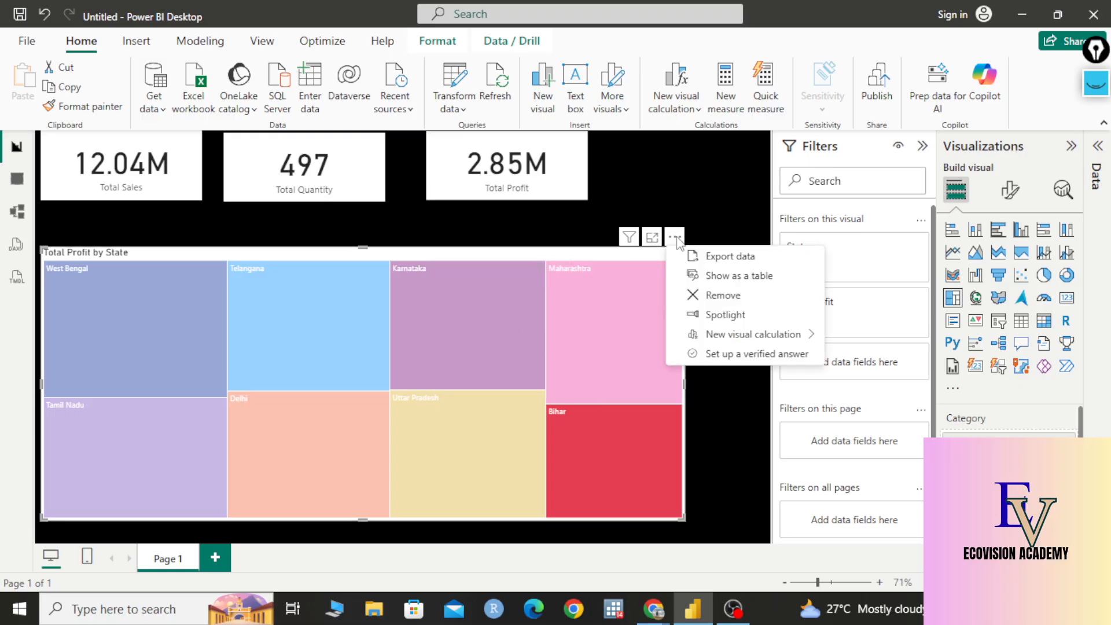
pyautogui.click(723, 295)
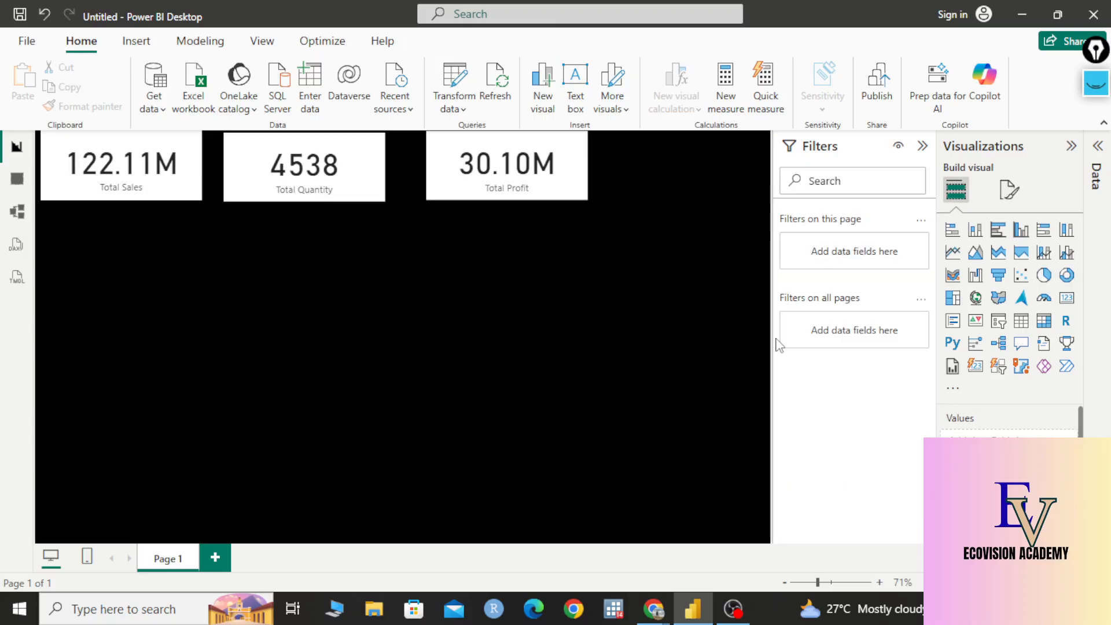
pyautogui.click(953, 299)
pyautogui.moveTo(202, 335); pyautogui.dragTo(499, 472)
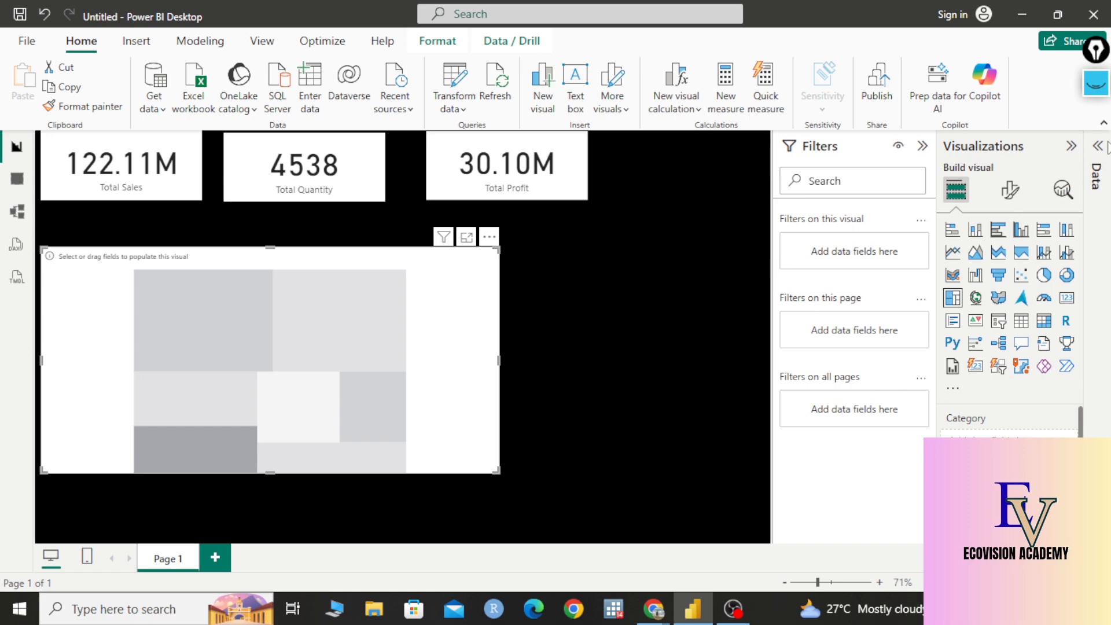
# - Populate the empty treemap with Category as its category and Total Profit as its values
pyautogui.click(1097, 152)
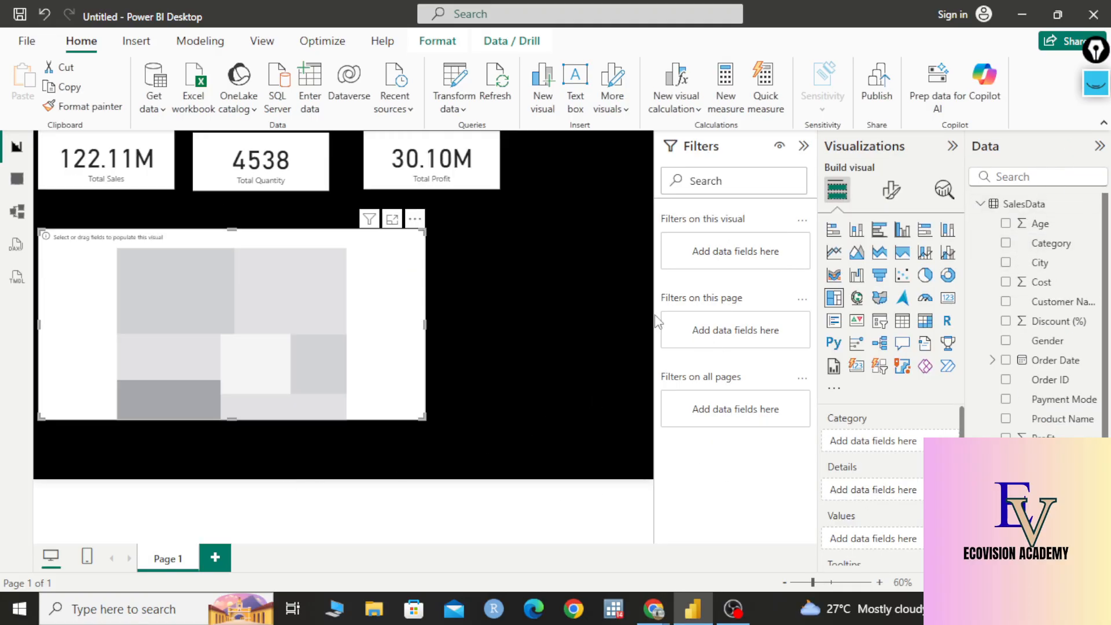
pyautogui.click(478, 447)
pyautogui.click(360, 313)
pyautogui.moveTo(1050, 246); pyautogui.dragTo(874, 442)
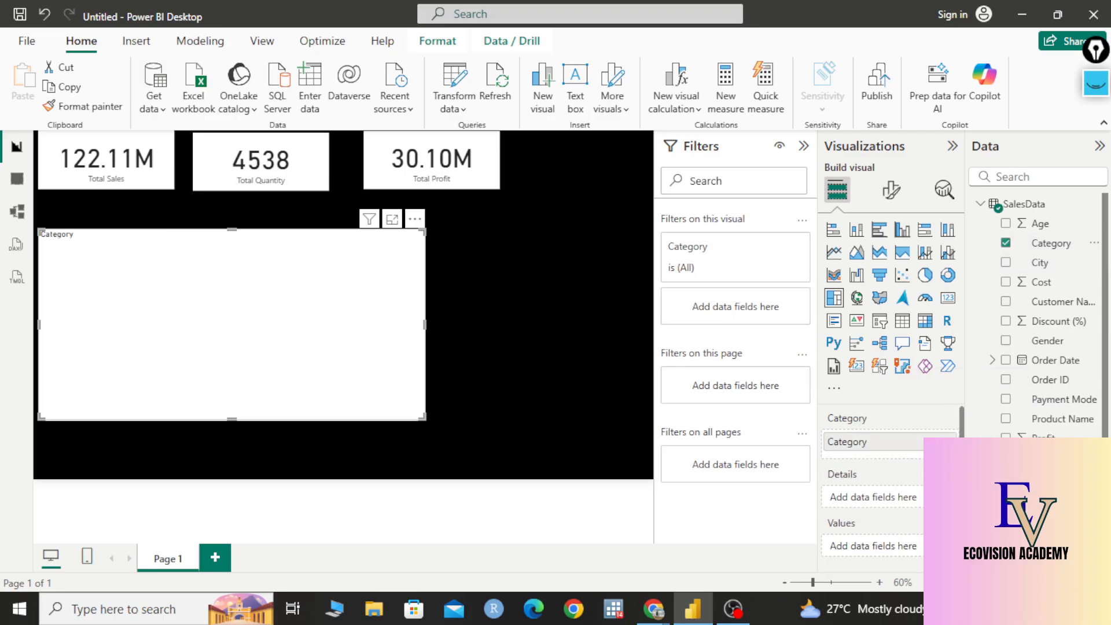
pyautogui.scroll(-3, 1041, 319)
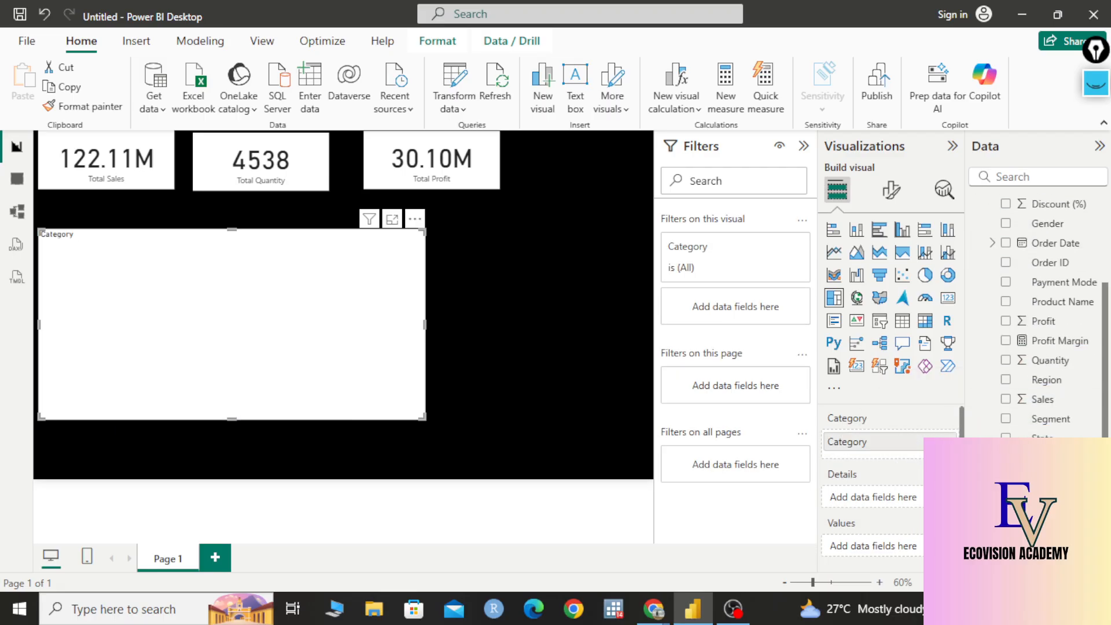
pyautogui.moveTo(1053, 503); pyautogui.dragTo(894, 498)
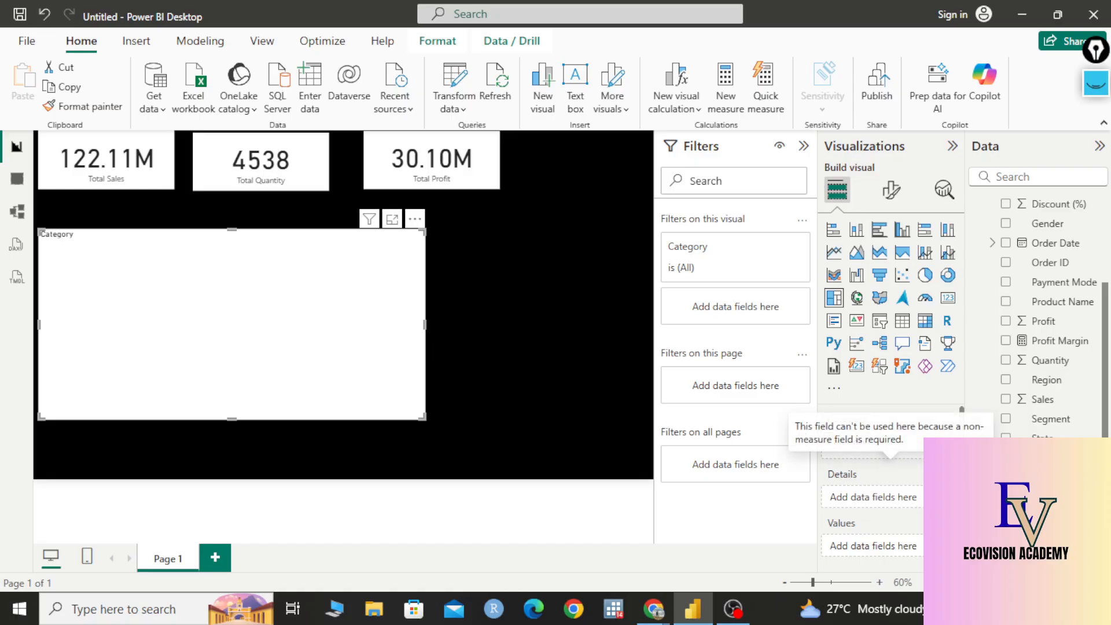
pyautogui.moveTo(1054, 483); pyautogui.dragTo(885, 546)
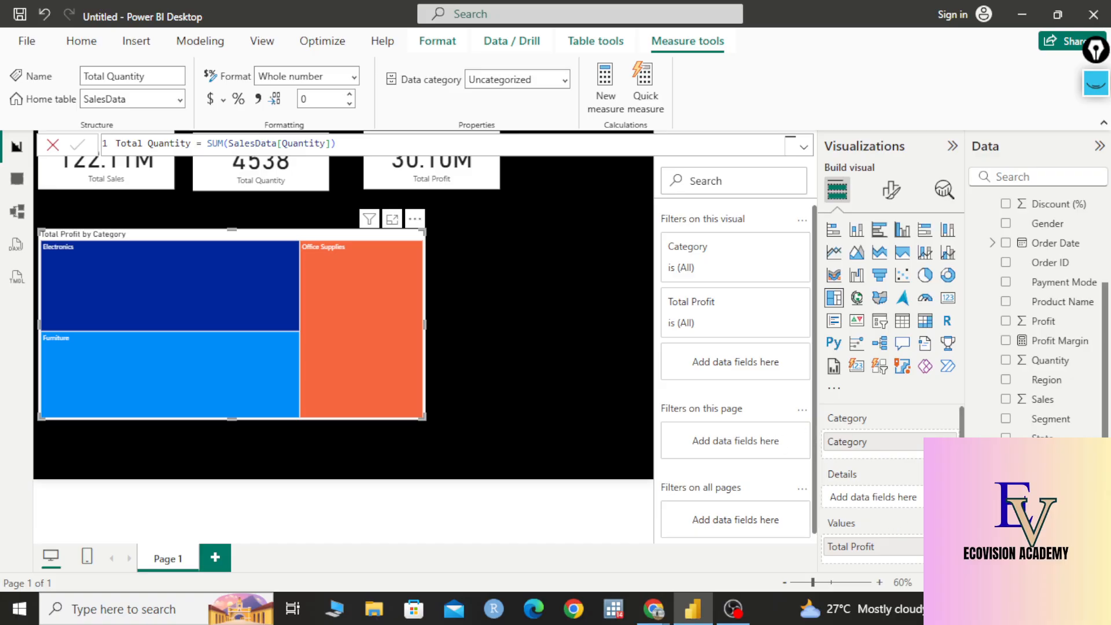
# - Replace Category with State in the Total Profit treemap and enlarge it to about four fifths of the page width
pyautogui.click(948, 442)
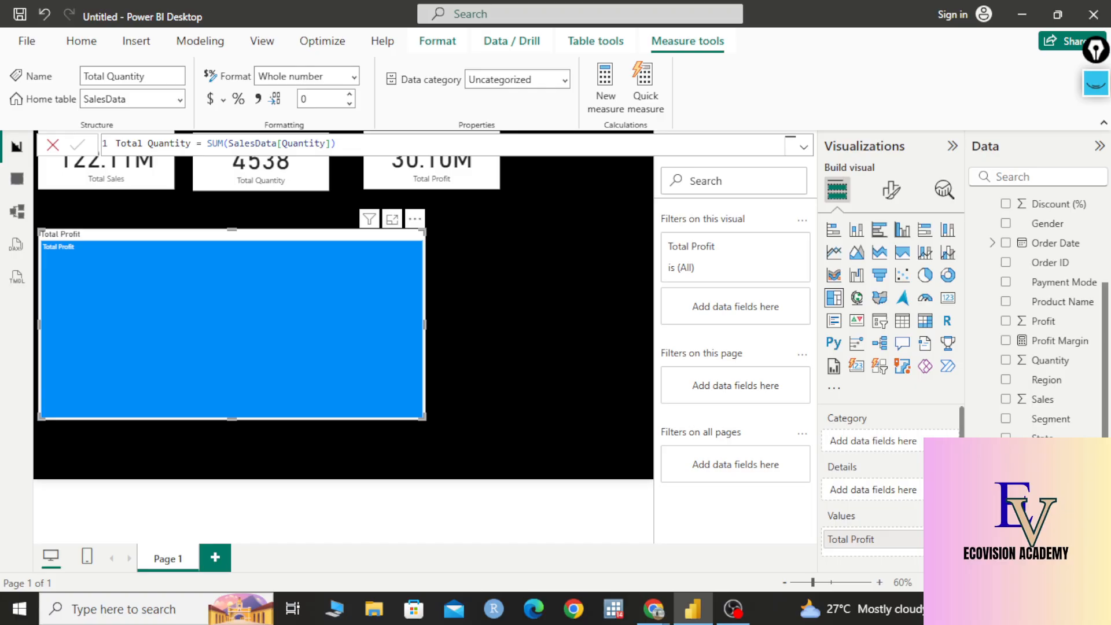
pyautogui.scroll(2, 1042, 312)
pyautogui.moveTo(1042, 481); pyautogui.dragTo(901, 450)
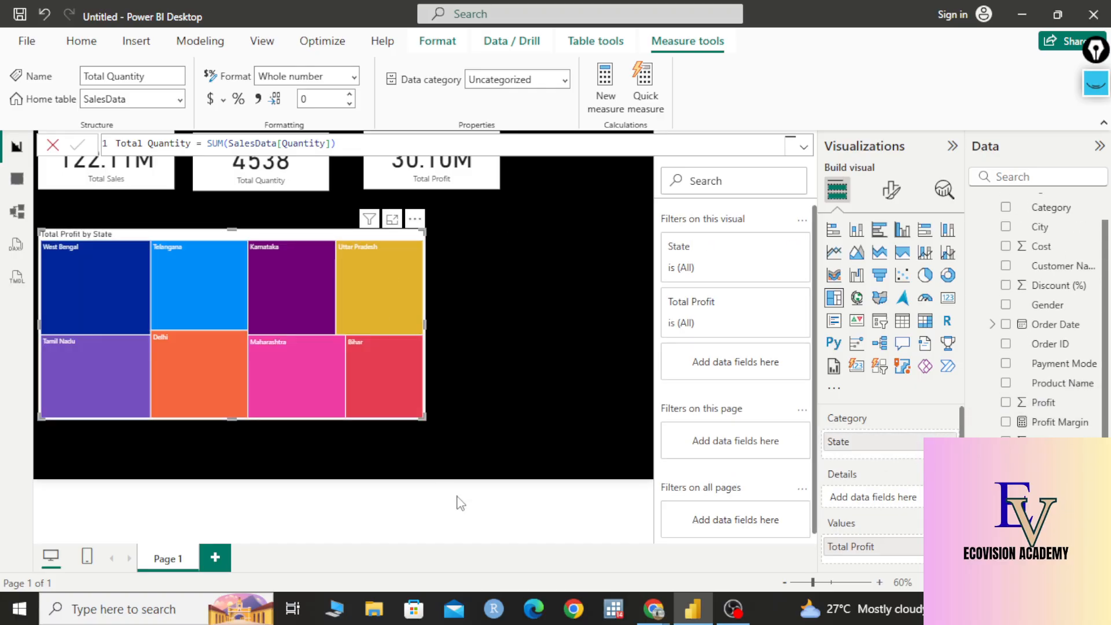
pyautogui.scroll(-4, 882, 529)
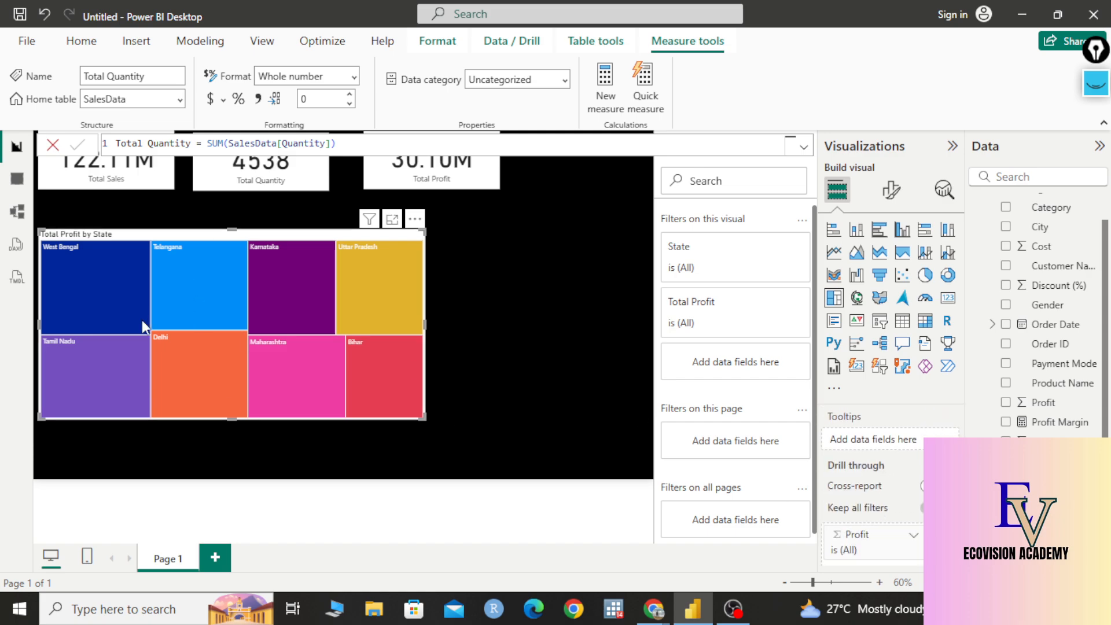
pyautogui.moveTo(425, 418); pyautogui.dragTo(550, 456)
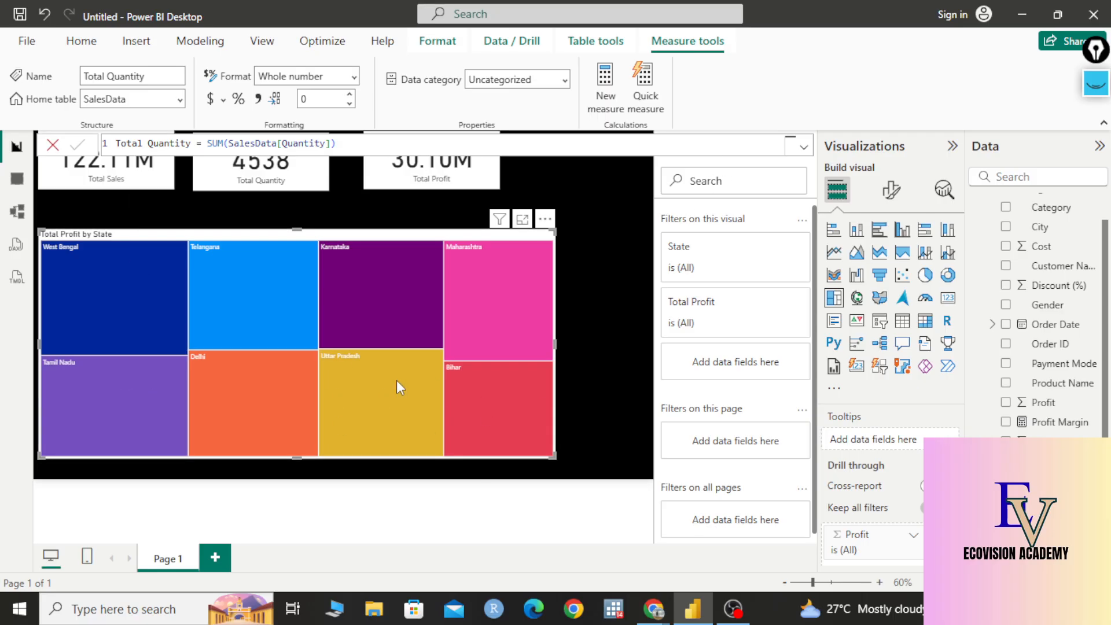
# - View the Total Profit by State treemap together with its data table, highlight the Bihar tile, and return to the report
pyautogui.click(545, 219)
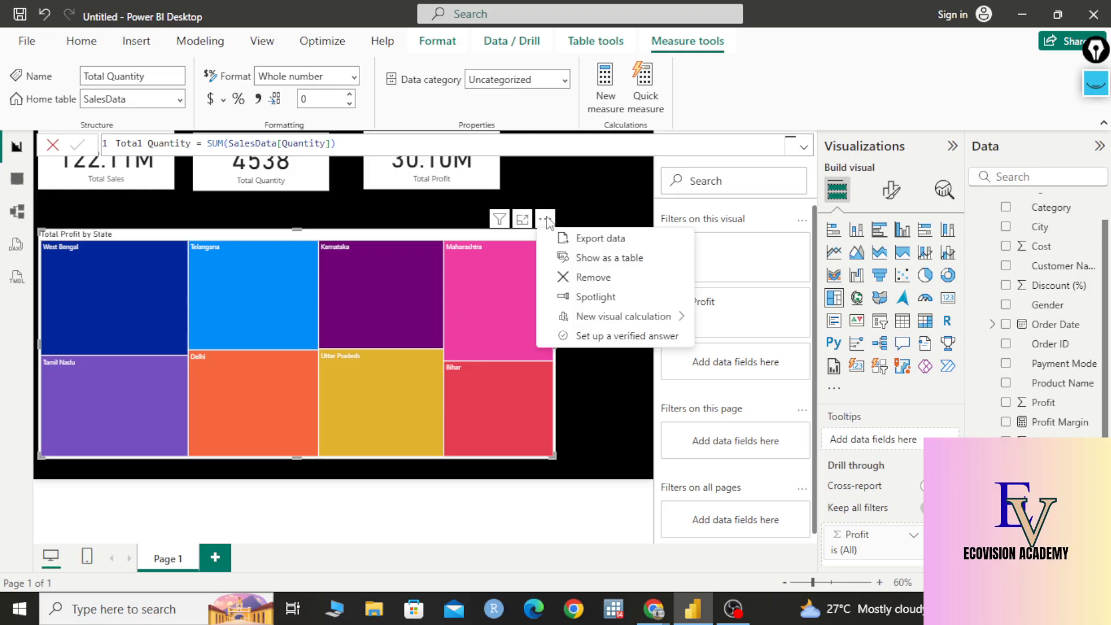
pyautogui.click(580, 261)
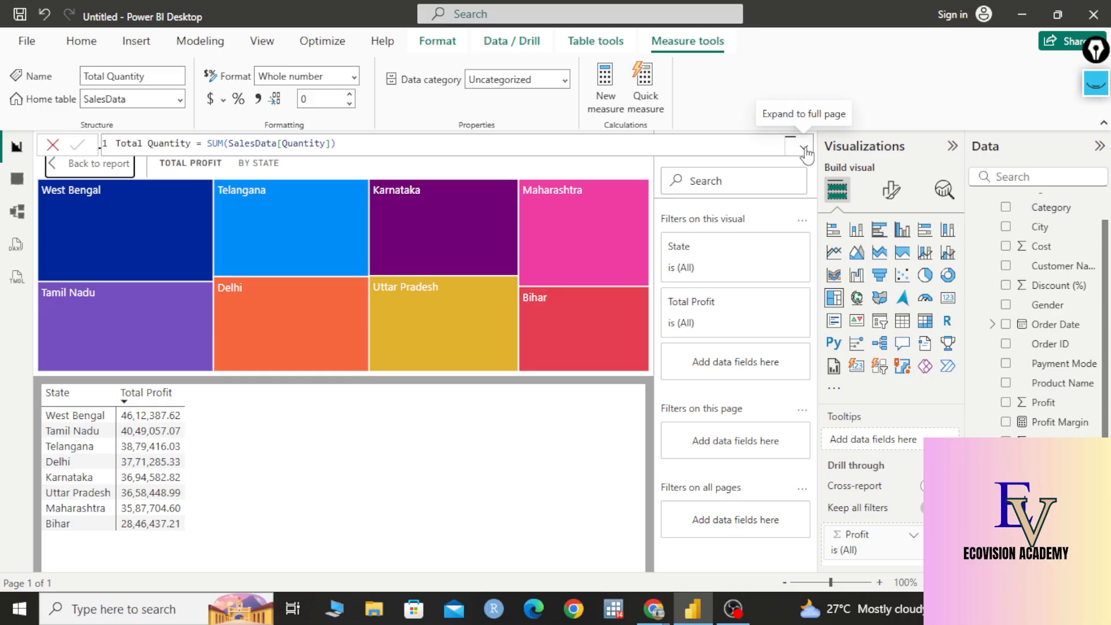
pyautogui.click(804, 223)
pyautogui.click(590, 449)
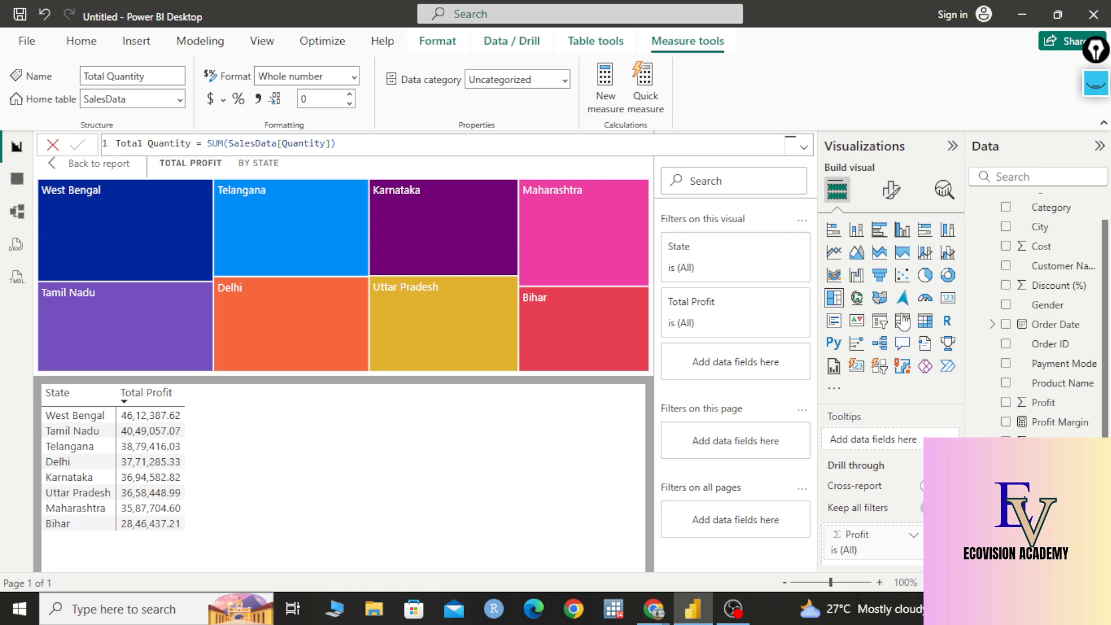
pyautogui.click(572, 341)
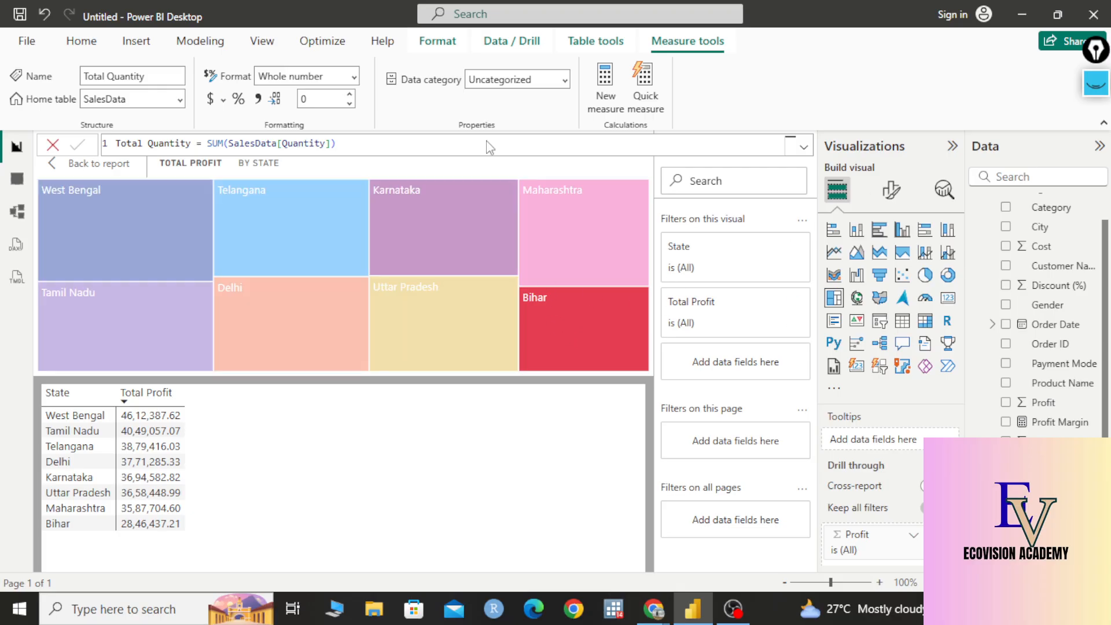
pyautogui.click(883, 196)
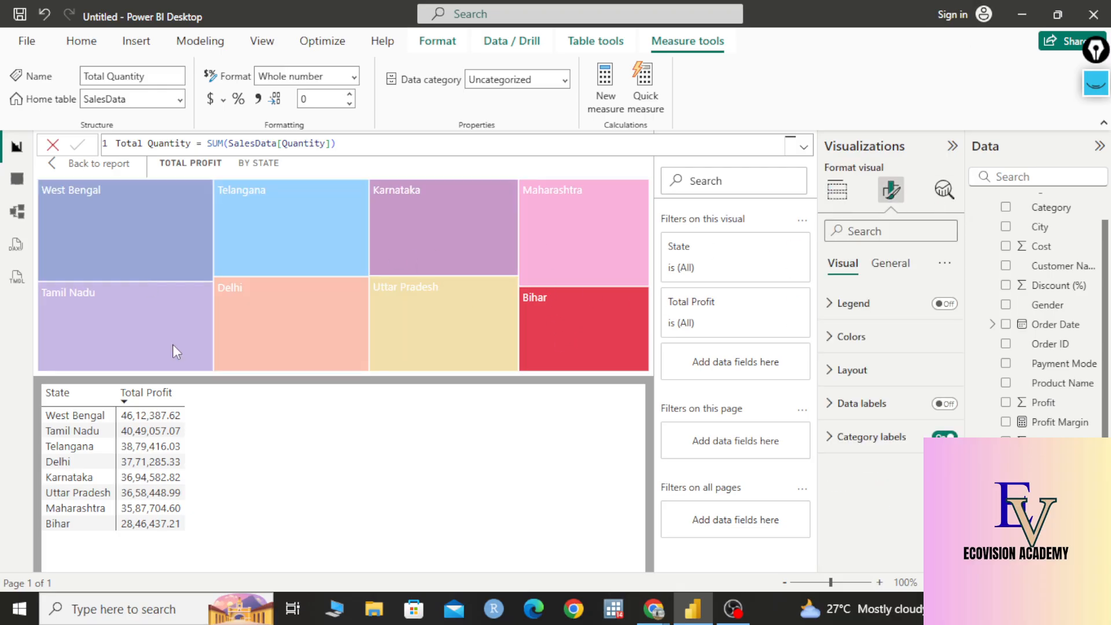
pyautogui.click(60, 163)
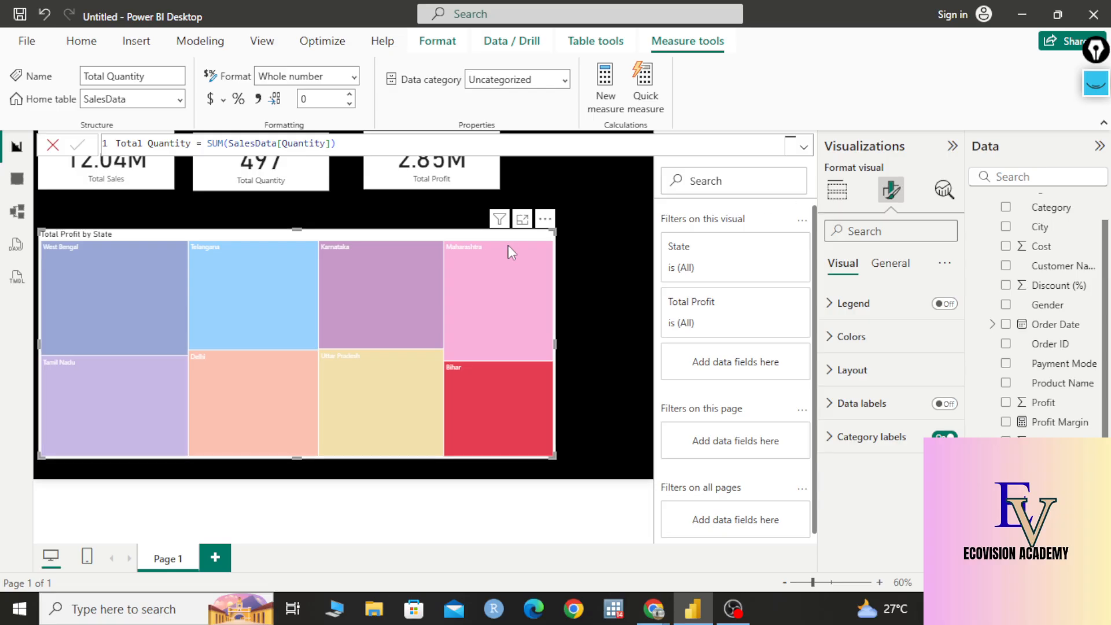
# - Remove the Total Profit by State treemap from the page and collapse the Filters pane
pyautogui.click(545, 218)
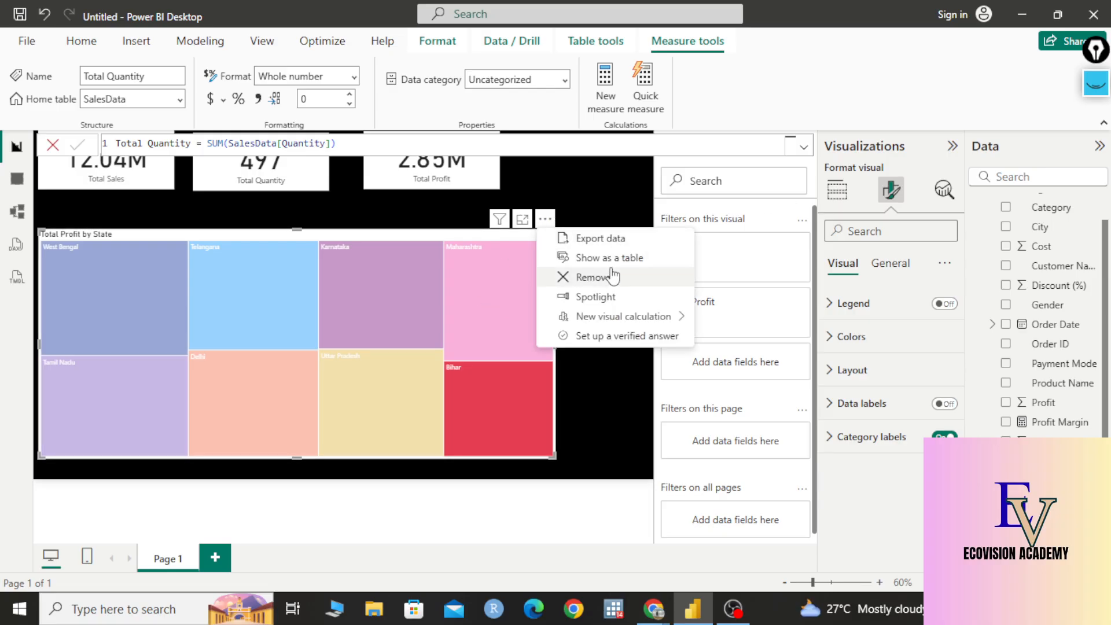
pyautogui.click(617, 287)
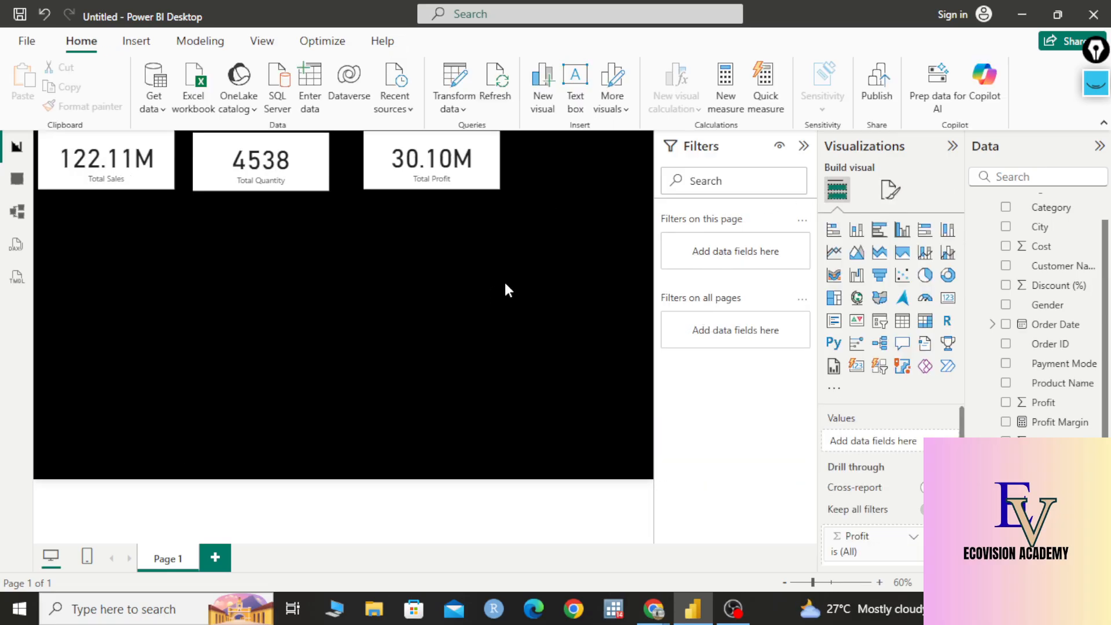
pyautogui.click(804, 146)
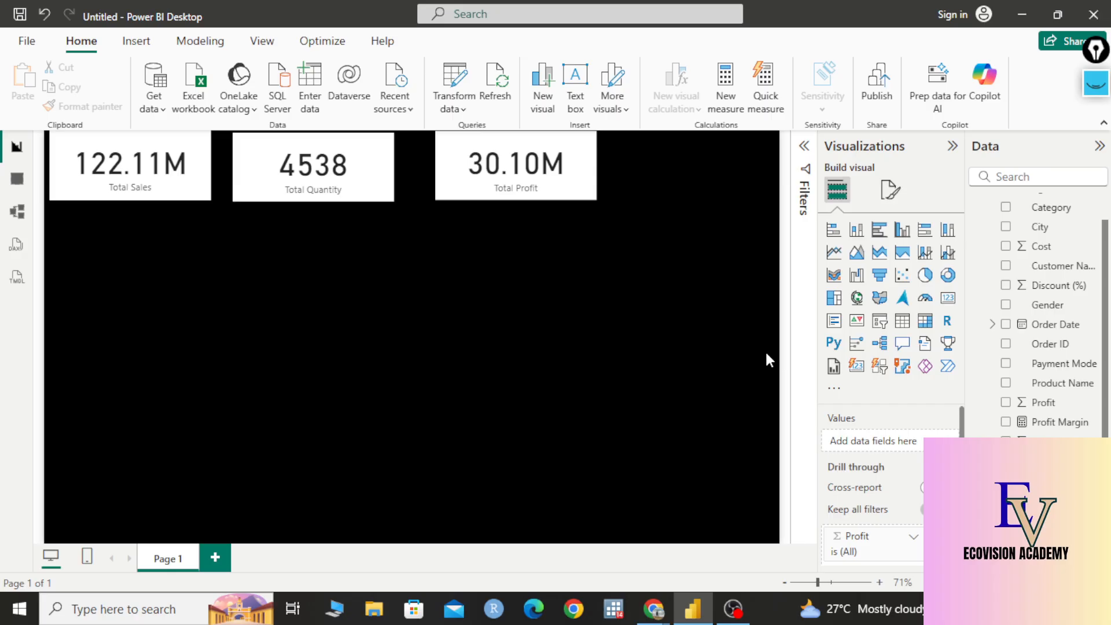
# - Mark the Map visual type with the annotation pen, labelling it "Map" with an underline, and erase the marks
pyautogui.click(1095, 84)
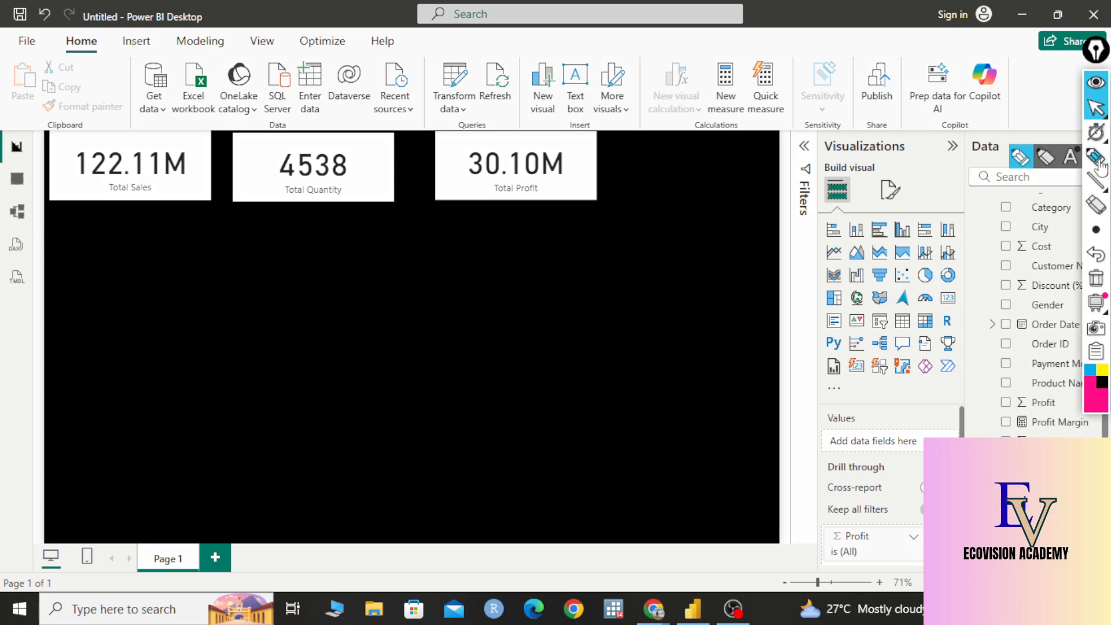
pyautogui.click(1100, 162)
pyautogui.moveTo(883, 285)
pyautogui.mouseDown()
pyautogui.moveTo(850, 282)
pyautogui.moveTo(846, 312)
pyautogui.moveTo(883, 295)
pyautogui.moveTo(862, 282)
pyautogui.moveTo(855, 306)
pyautogui.moveTo(809, 224)
pyautogui.moveTo(839, 240)
pyautogui.mouseUp()
pyautogui.moveTo(698, 169)
pyautogui.mouseDown()
pyautogui.moveTo(702, 197)
pyautogui.moveTo(739, 173)
pyautogui.moveTo(778, 176)
pyautogui.moveTo(781, 163)
pyautogui.mouseUp()
pyautogui.moveTo(735, 205)
pyautogui.mouseDown()
pyautogui.moveTo(784, 186)
pyautogui.moveTo(798, 197)
pyautogui.mouseUp()
pyautogui.moveTo(1102, 122)
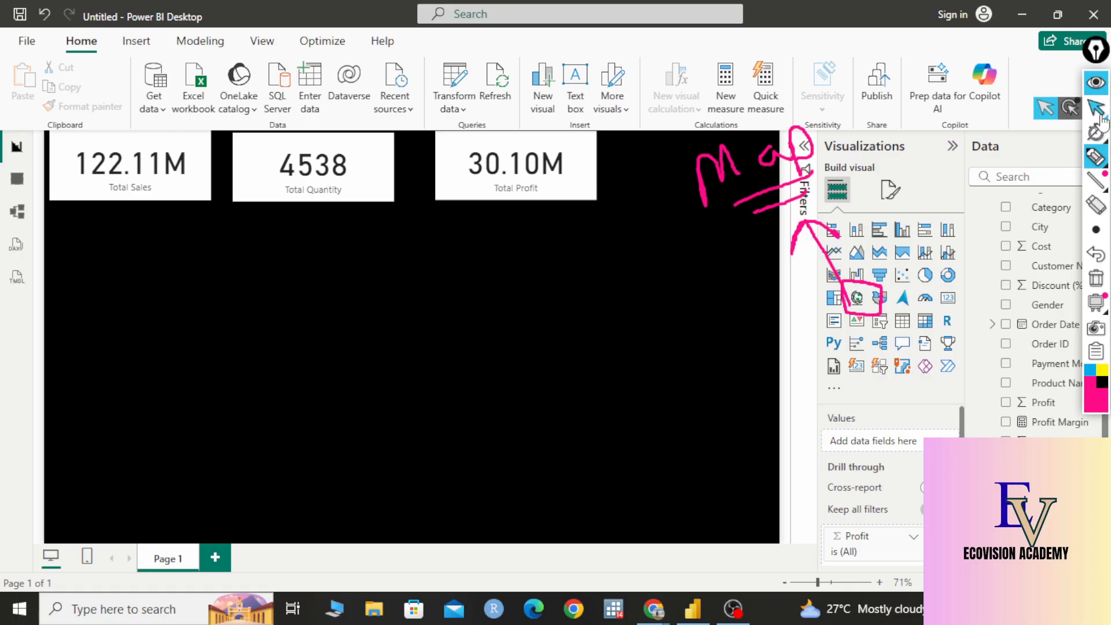
pyautogui.click(1095, 277)
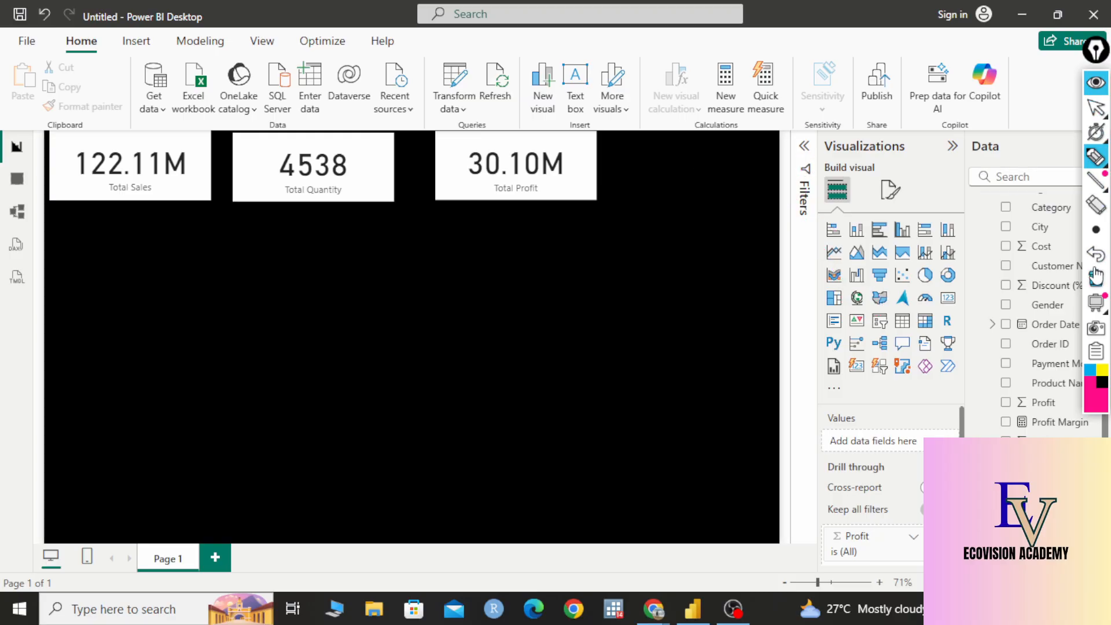
pyautogui.click(1096, 107)
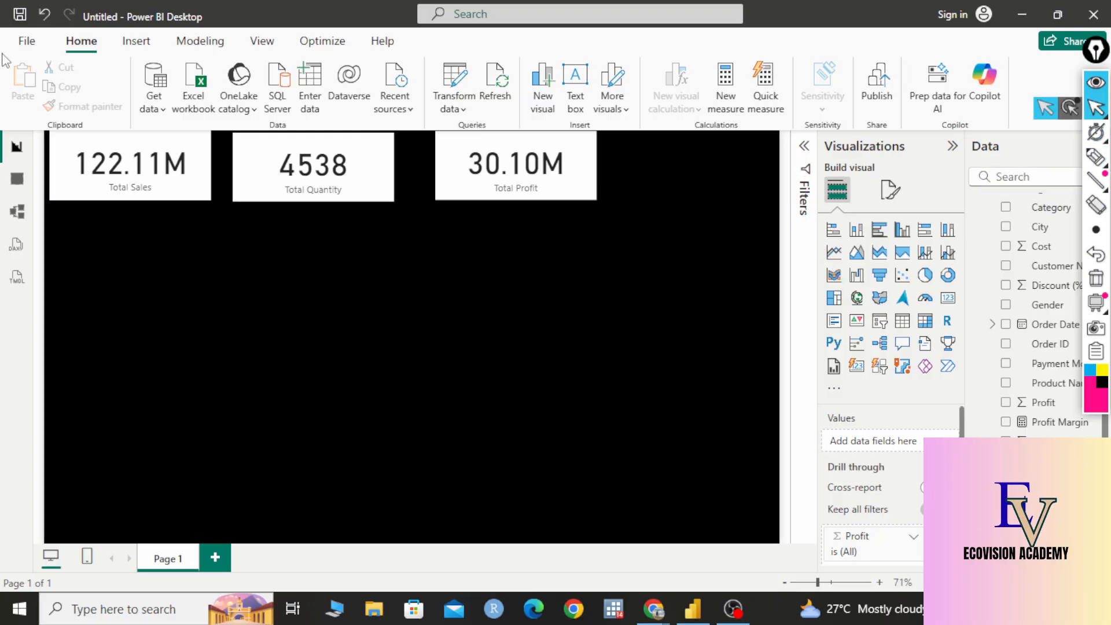
# - Open the global Security options and examine the Map and Filled Map visuals setting
pyautogui.click(26, 41)
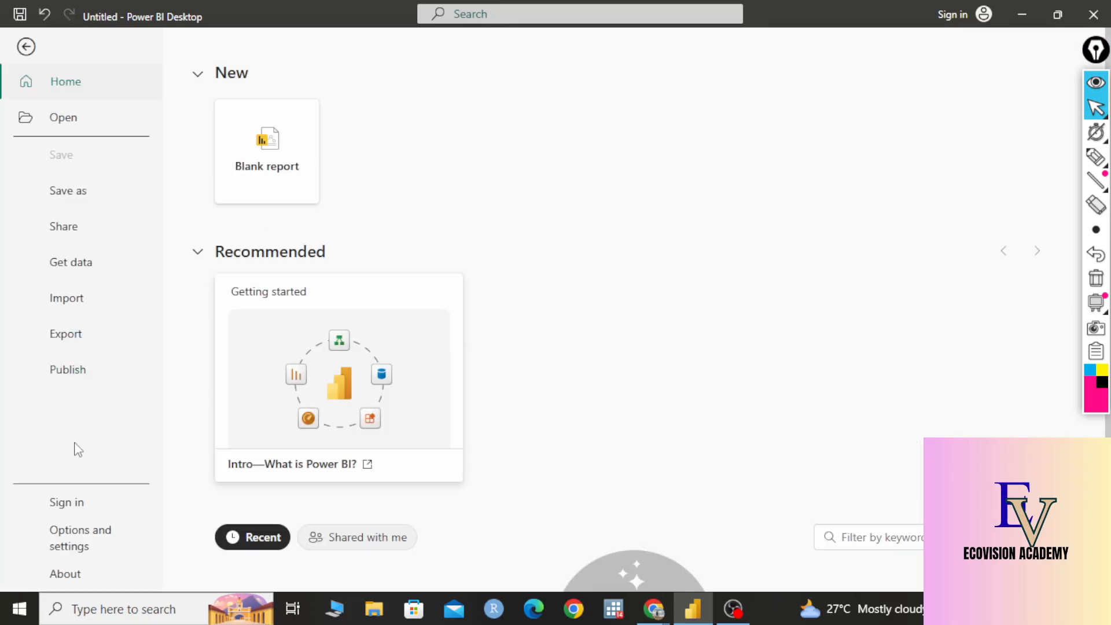
pyautogui.click(90, 540)
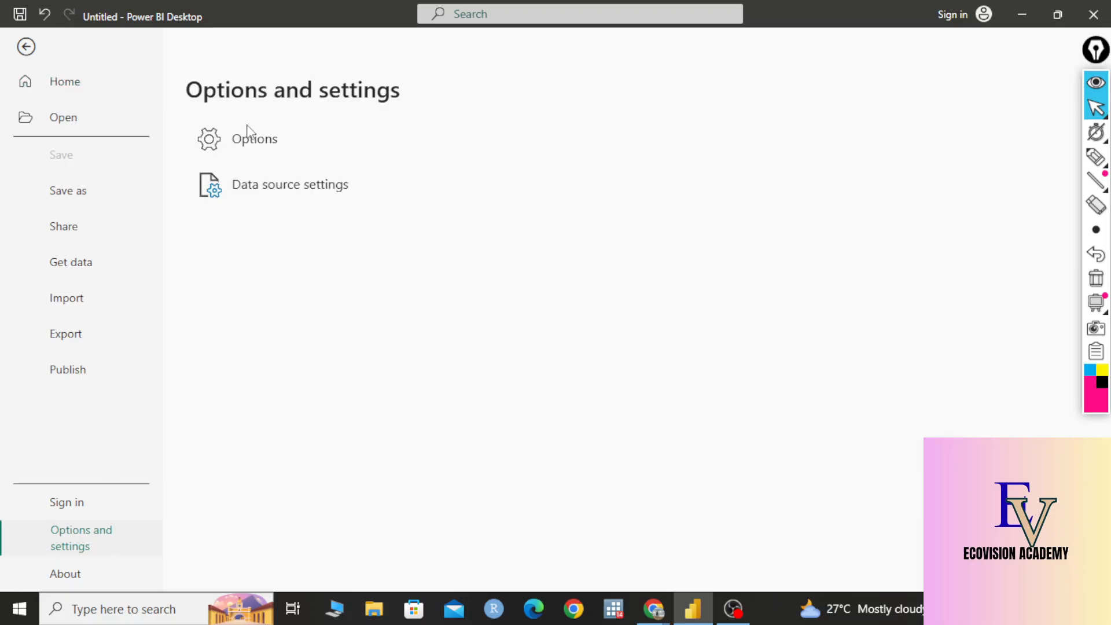
pyautogui.click(226, 151)
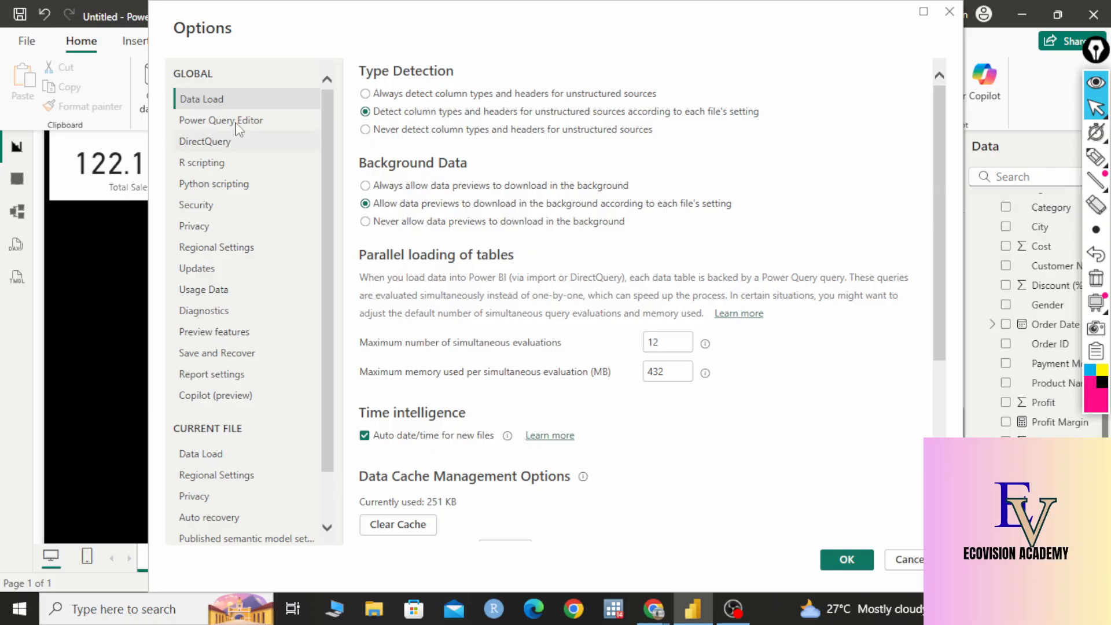
pyautogui.click(220, 212)
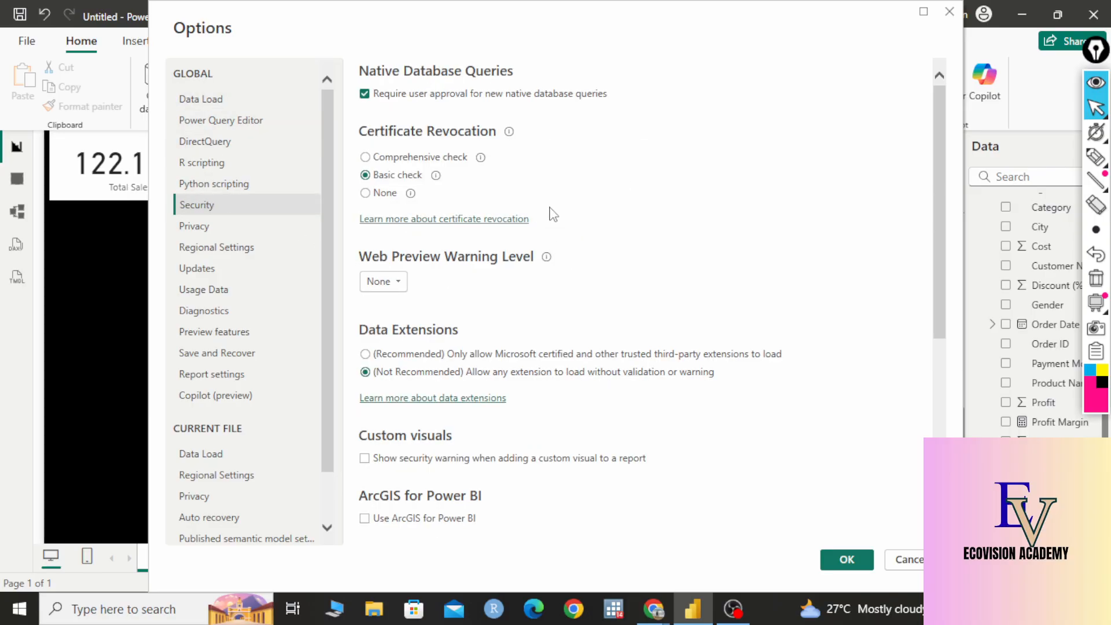
pyautogui.moveTo(941, 183); pyautogui.dragTo(926, 379)
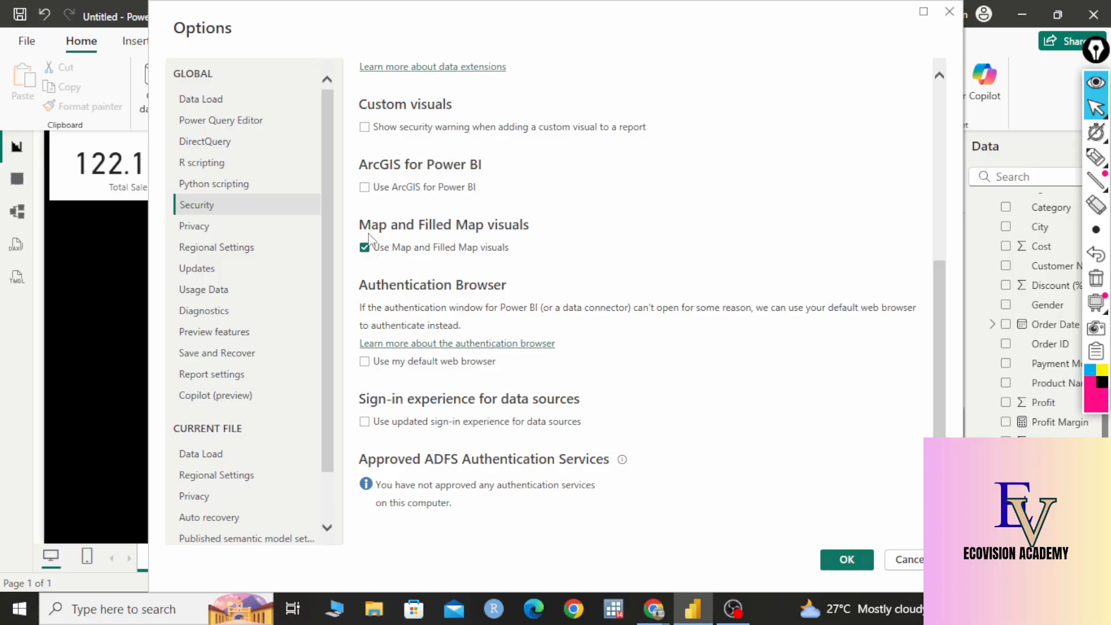
# - Circle the Use Map and Filled Map visuals checkbox with the annotation pen, erase the mark, and cancel the options
pyautogui.click(1094, 158)
pyautogui.moveTo(384, 238)
pyautogui.mouseDown()
pyautogui.moveTo(355, 242)
pyautogui.moveTo(376, 265)
pyautogui.moveTo(385, 243)
pyautogui.mouseUp()
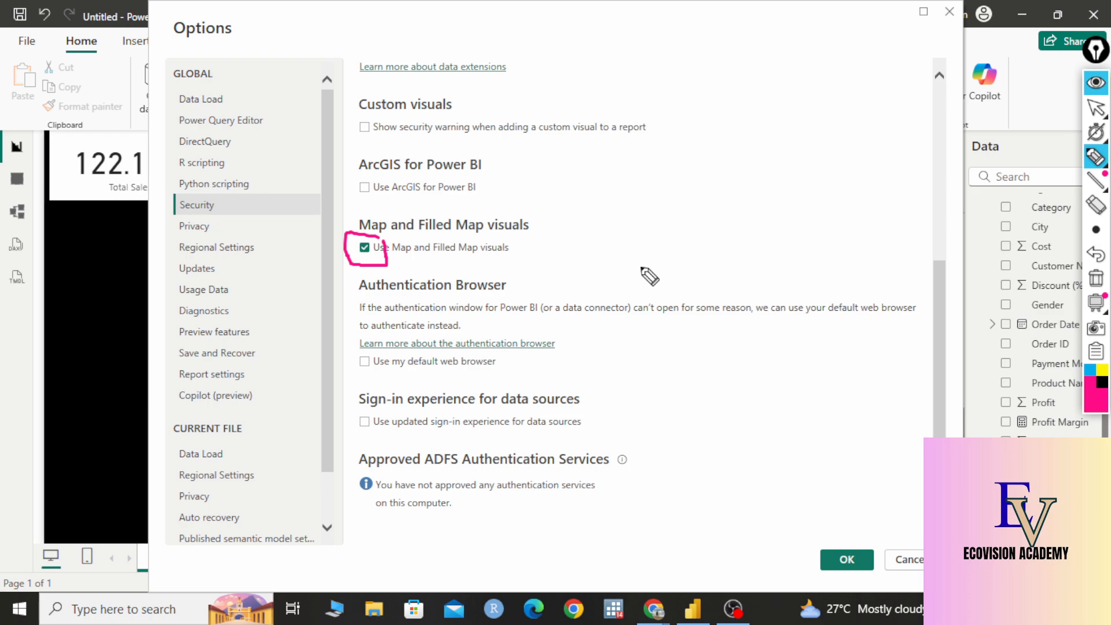
pyautogui.click(1103, 276)
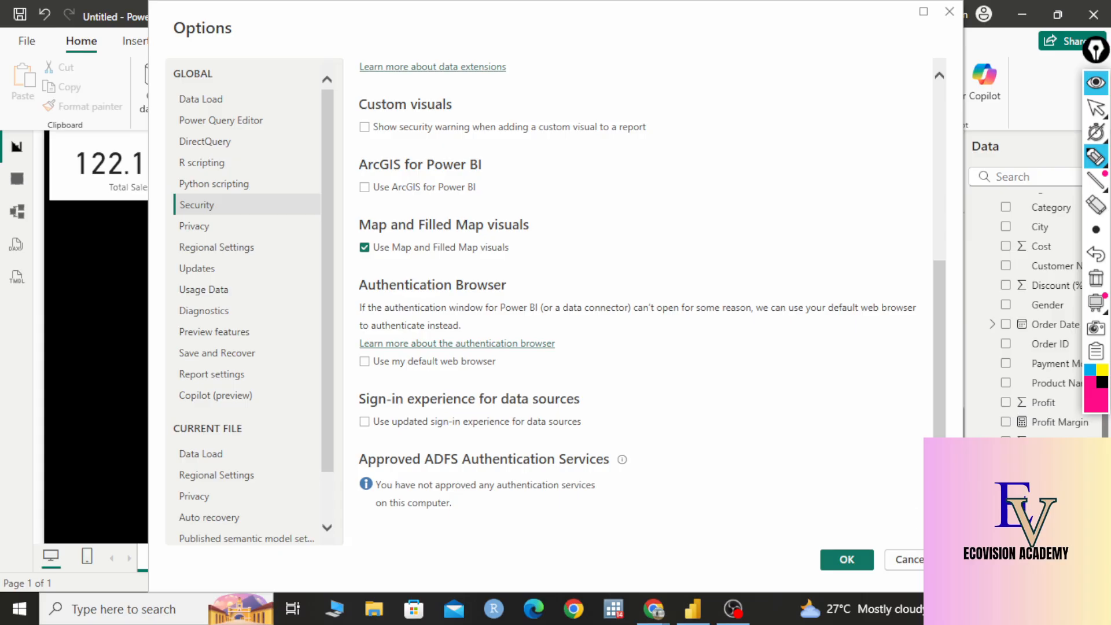
pyautogui.click(1096, 107)
pyautogui.click(909, 559)
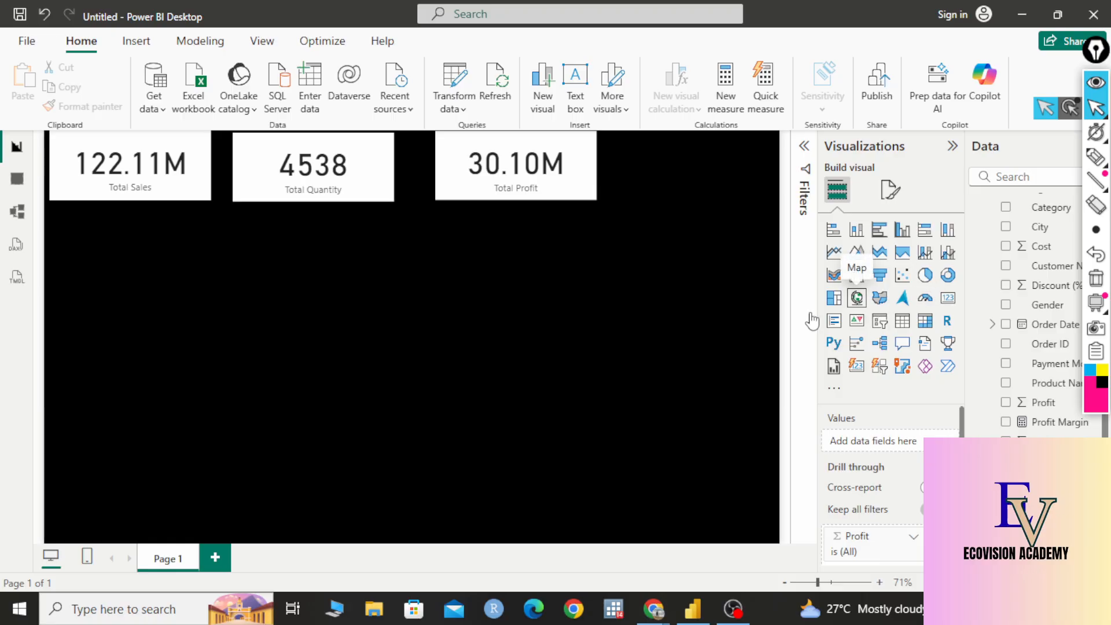
# - Add an empty Map visual below the summary cards and enlarge it to about half the page width
pyautogui.click(857, 298)
pyautogui.moveTo(212, 334); pyautogui.dragTo(449, 483)
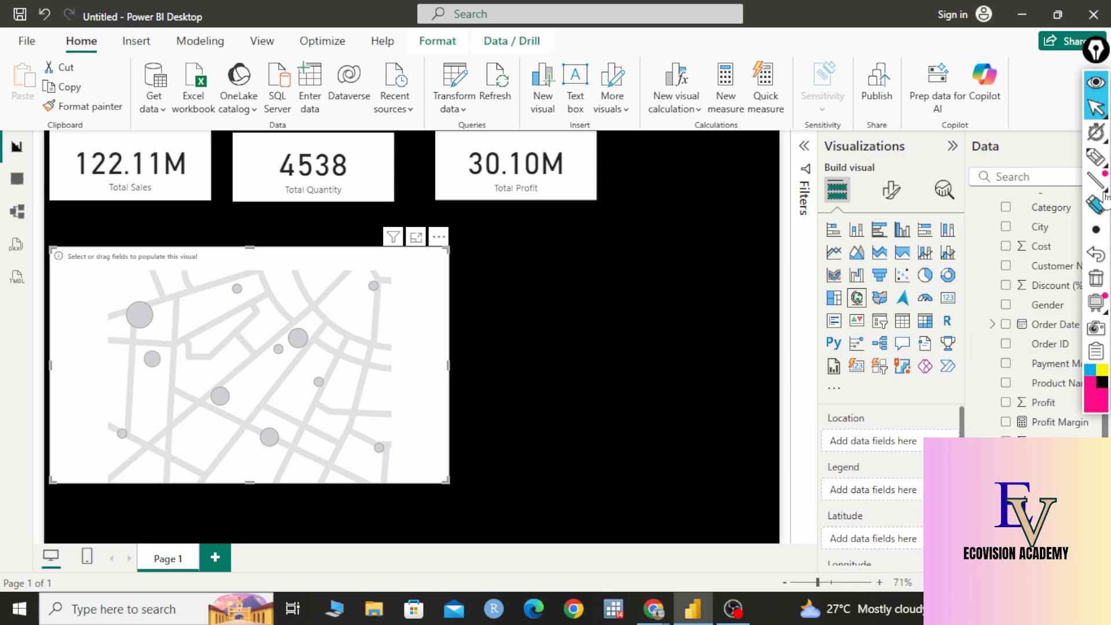
# - Circle the map's Location field label with the annotation pen, clear the mark, and hide the annotation tools
pyautogui.click(1096, 156)
pyautogui.moveTo(873, 409)
pyautogui.mouseDown()
pyautogui.moveTo(822, 410)
pyautogui.moveTo(813, 440)
pyautogui.moveTo(873, 437)
pyautogui.moveTo(883, 417)
pyautogui.moveTo(872, 408)
pyautogui.mouseUp()
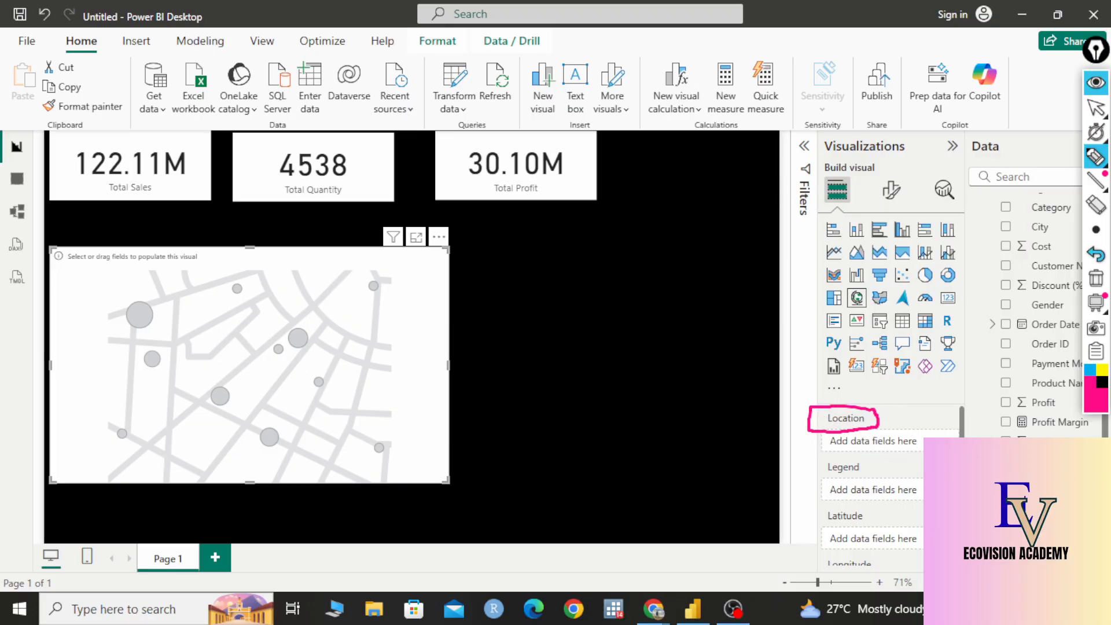
pyautogui.click(1099, 287)
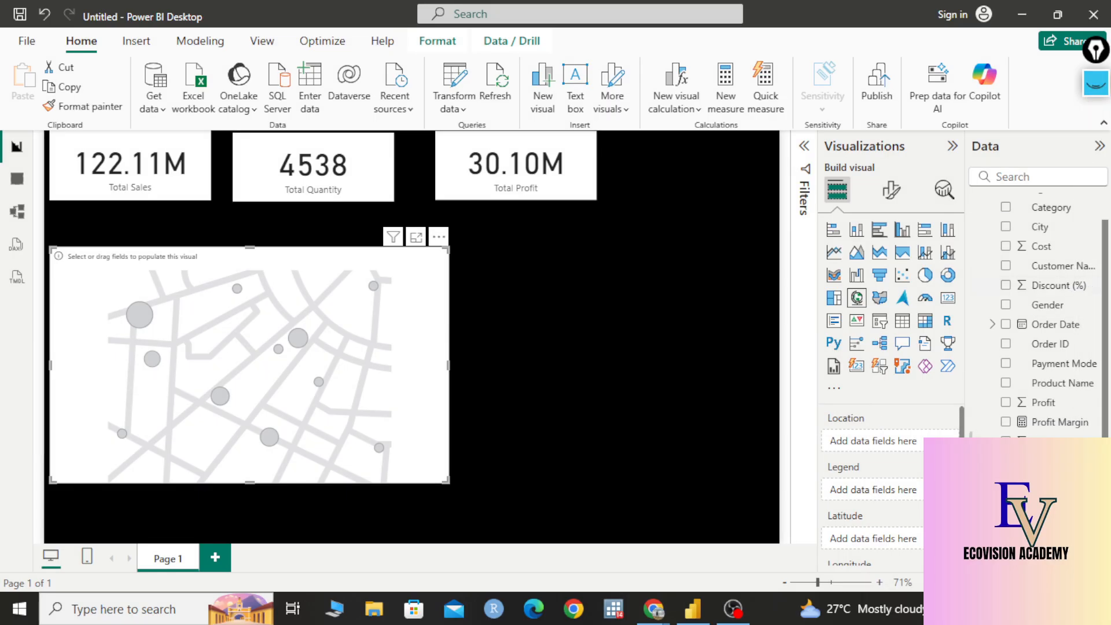
# - Assign the State field as the map's location
pyautogui.scroll(-3, 1042, 318)
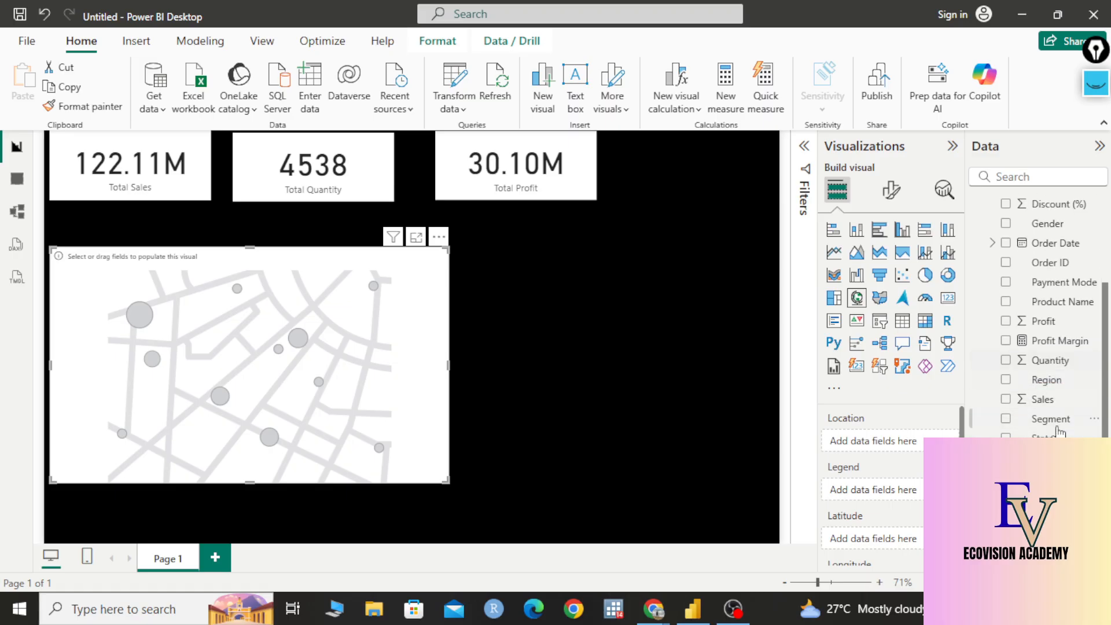
pyautogui.moveTo(1051, 435); pyautogui.dragTo(882, 442)
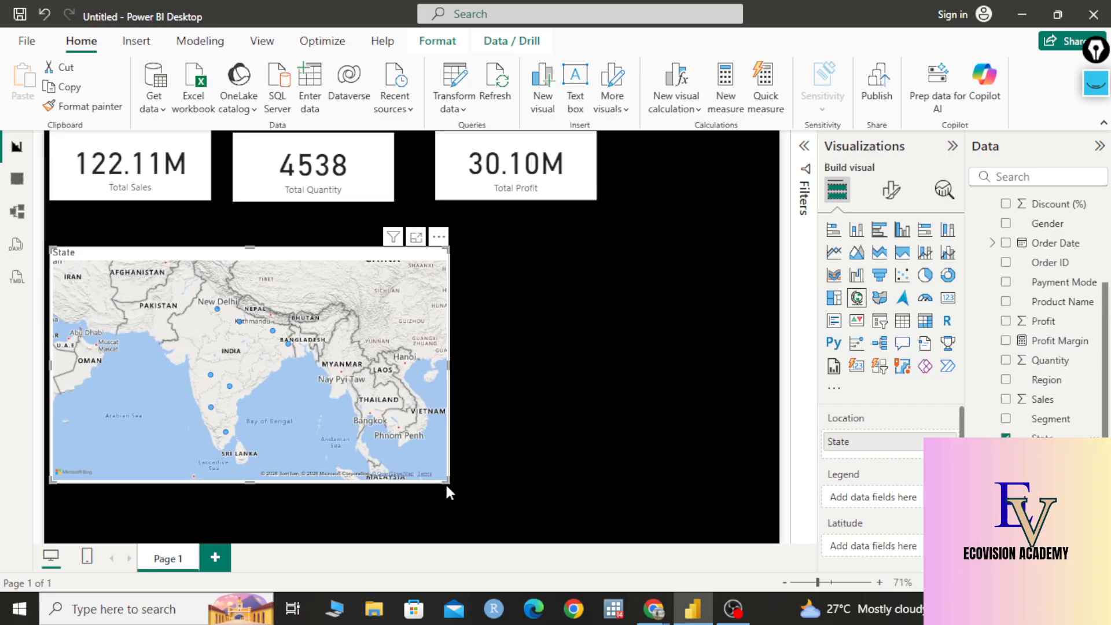
# - Enlarge the State map to most of the page width and extend its upper edge to the summary cards
pyautogui.moveTo(449, 483); pyautogui.dragTo(698, 542)
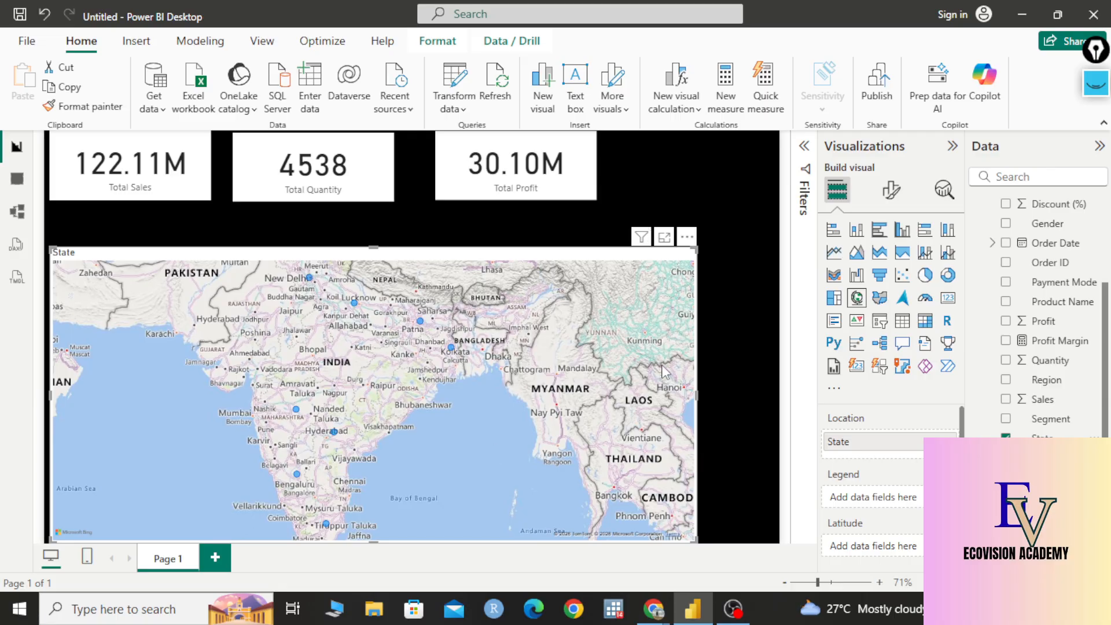
pyautogui.moveTo(375, 203); pyautogui.dragTo(374, 147)
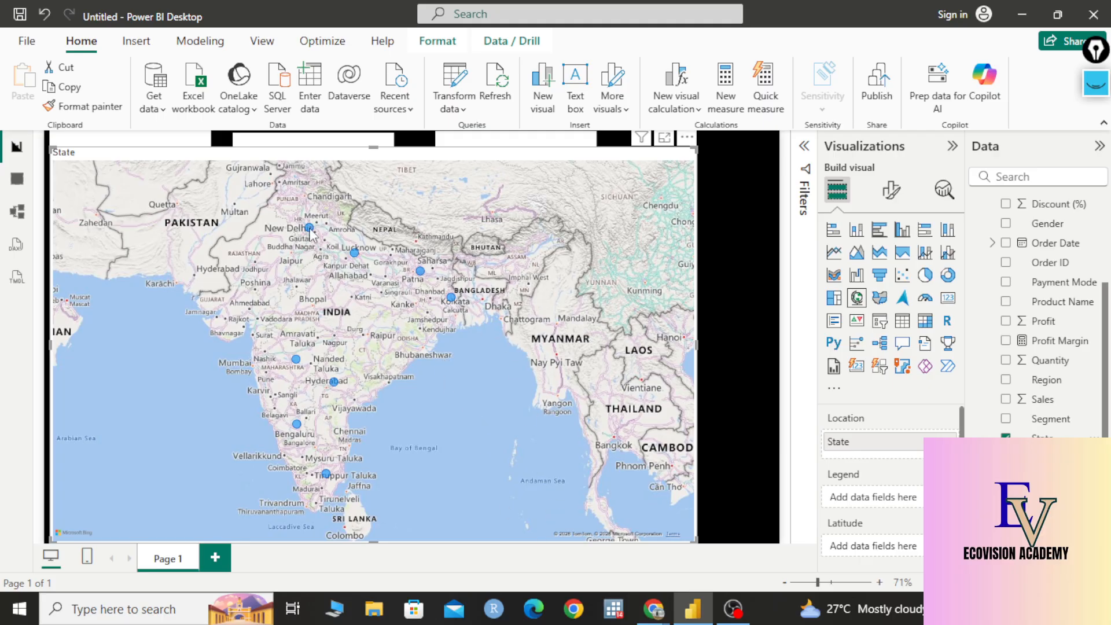
# - Examine the tooltips of the map bubbles to identify the state each one represents
pyautogui.moveTo(310, 230)
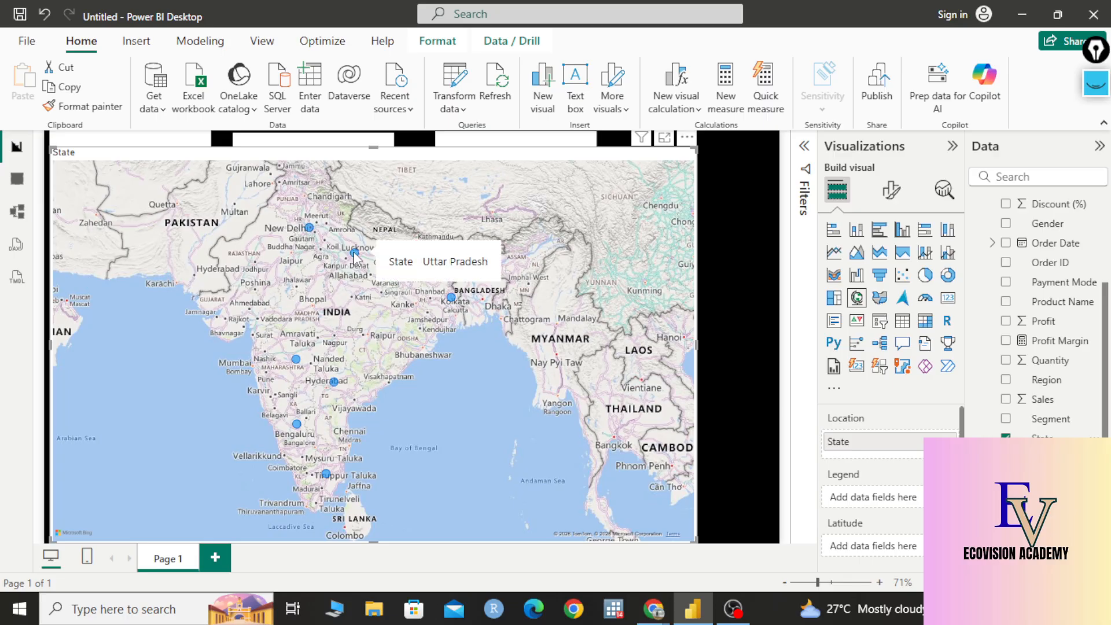
pyautogui.moveTo(420, 271)
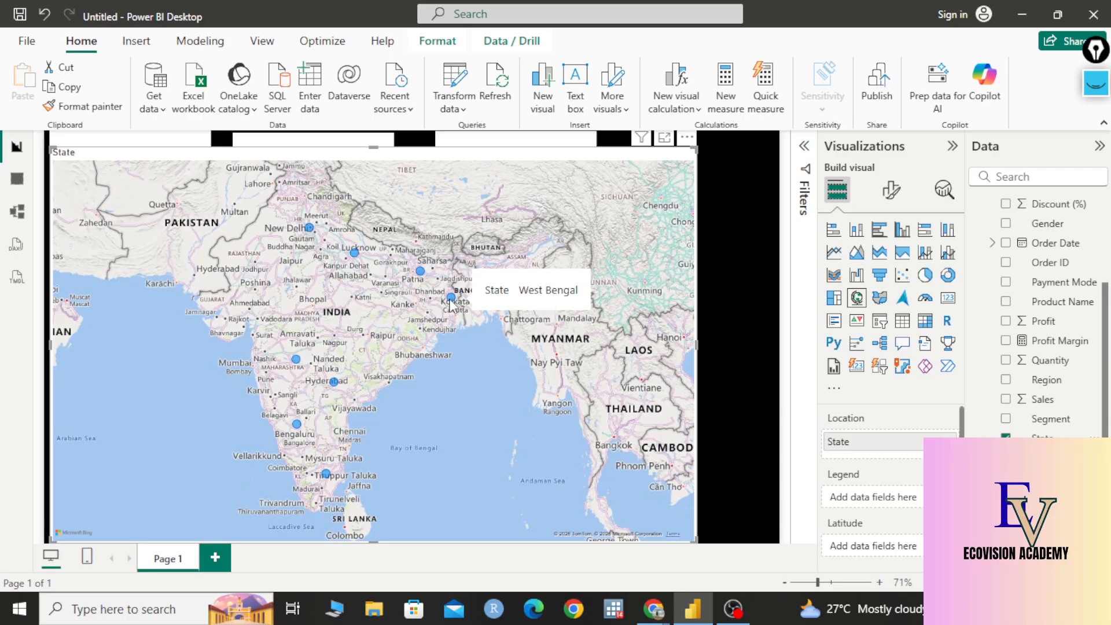
pyautogui.moveTo(297, 361)
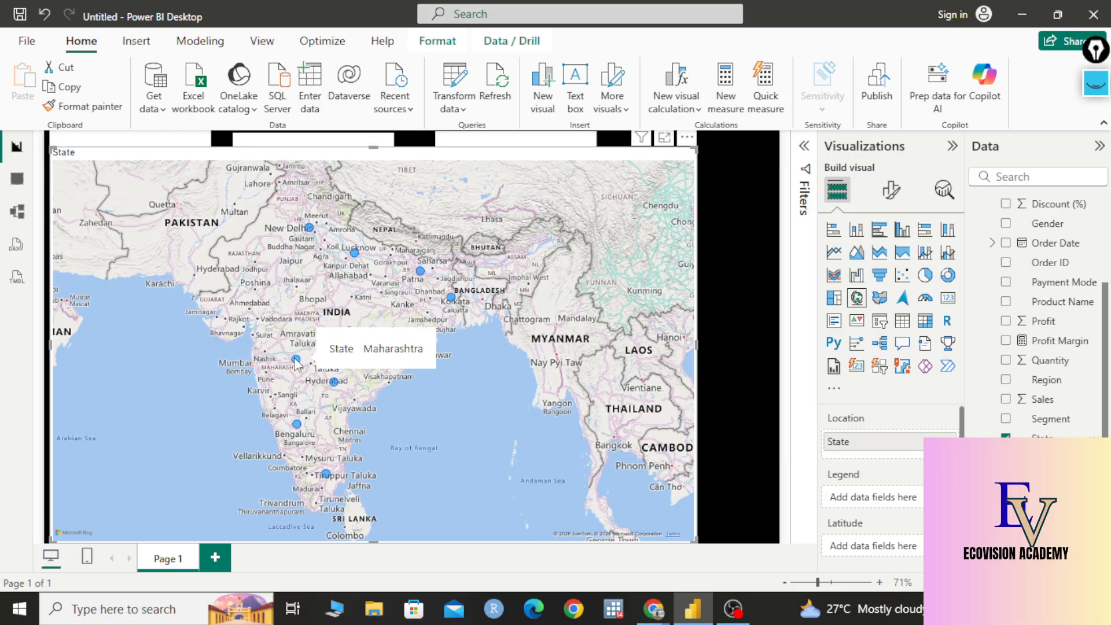
pyautogui.moveTo(333, 385)
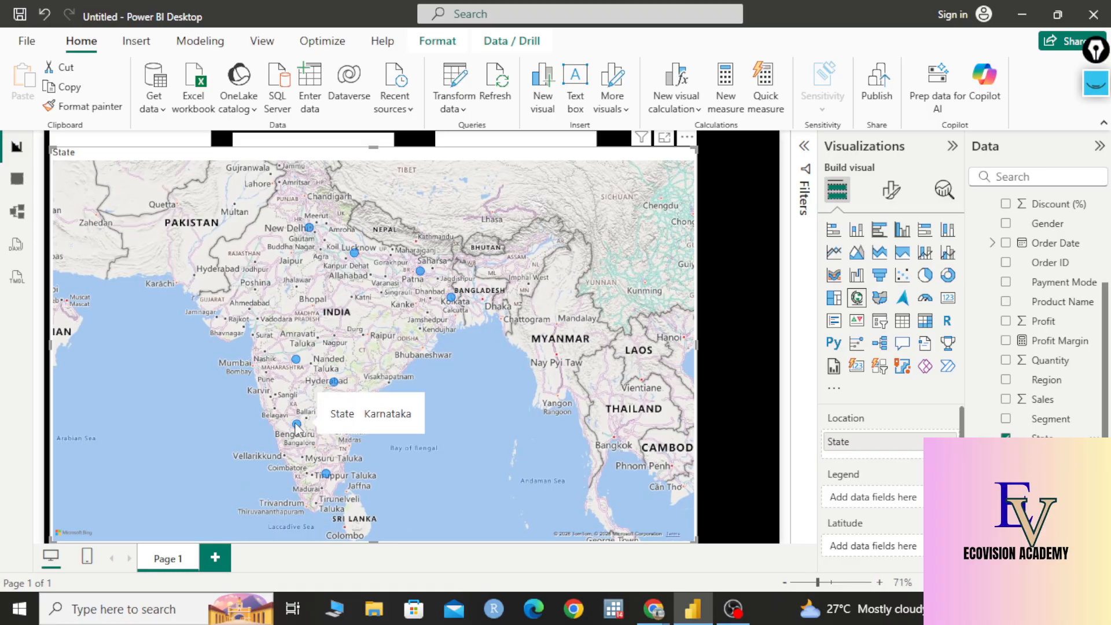
pyautogui.moveTo(327, 475)
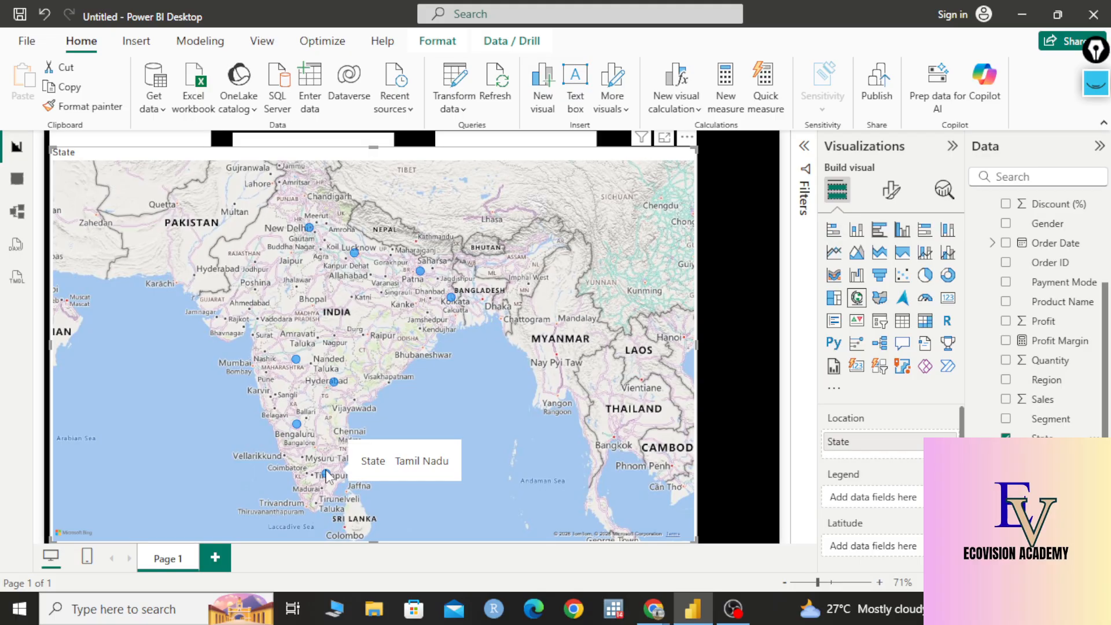
# - Try Total Orders as the map's bubble size and remove it again
pyautogui.scroll(-3, 911, 477)
pyautogui.scroll(1, 913, 474)
pyautogui.scroll(1, 913, 474)
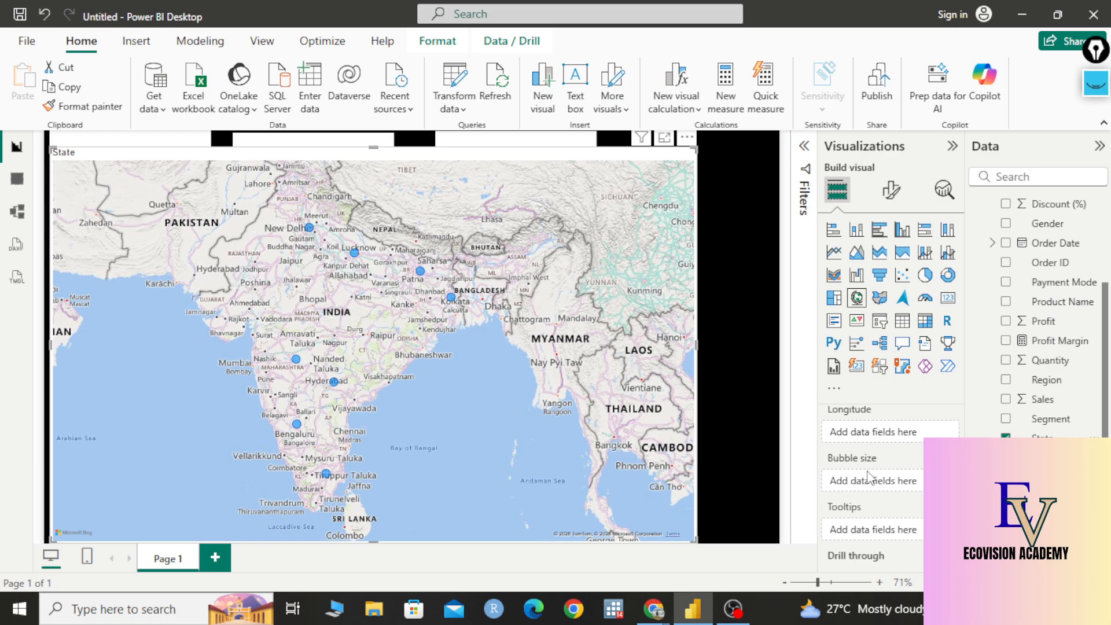
pyautogui.scroll(3, 885, 479)
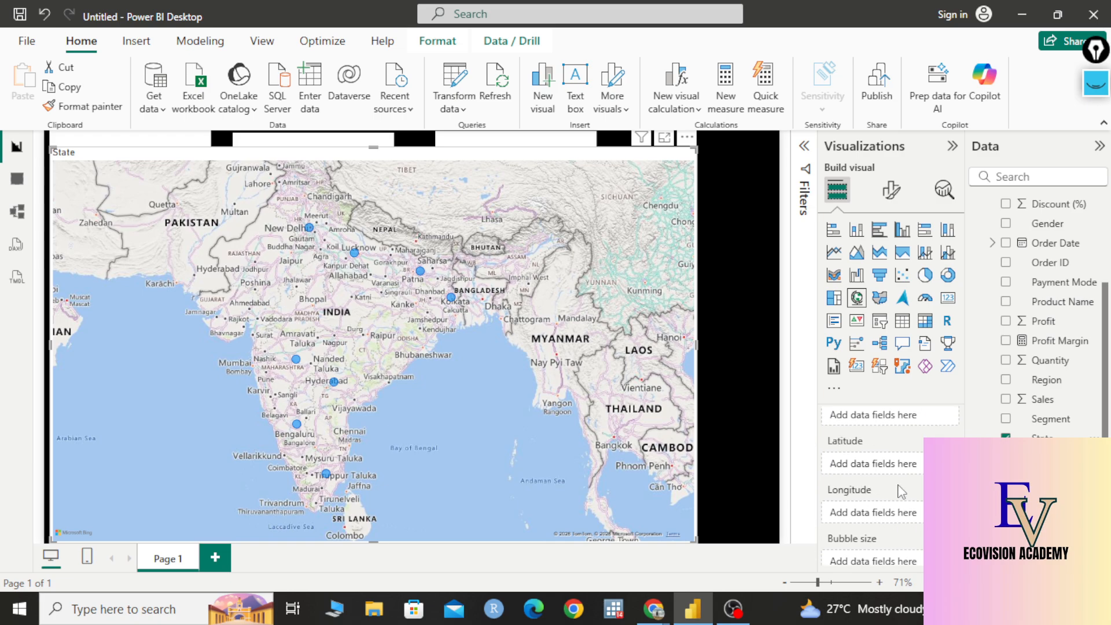
pyautogui.scroll(-3, 917, 477)
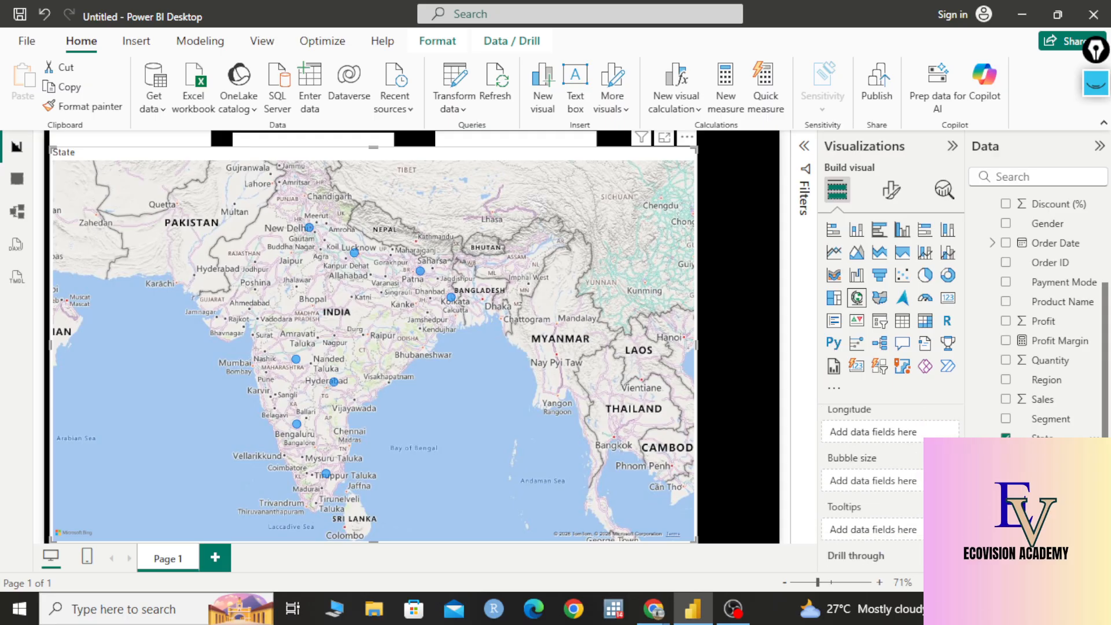
pyautogui.moveTo(1052, 477); pyautogui.dragTo(919, 486)
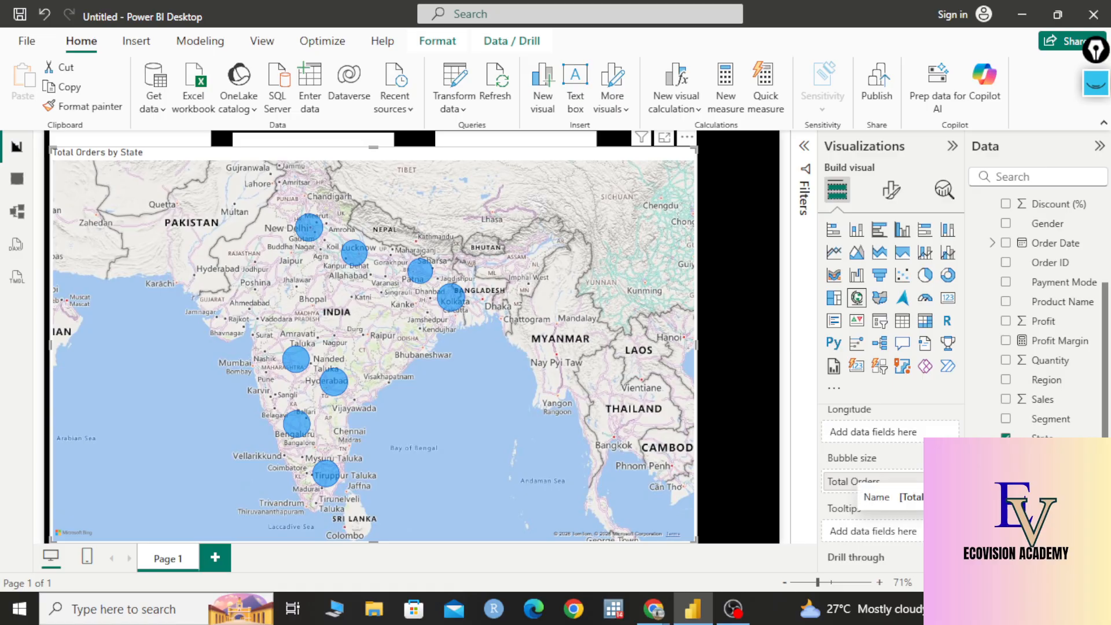
pyautogui.click(949, 482)
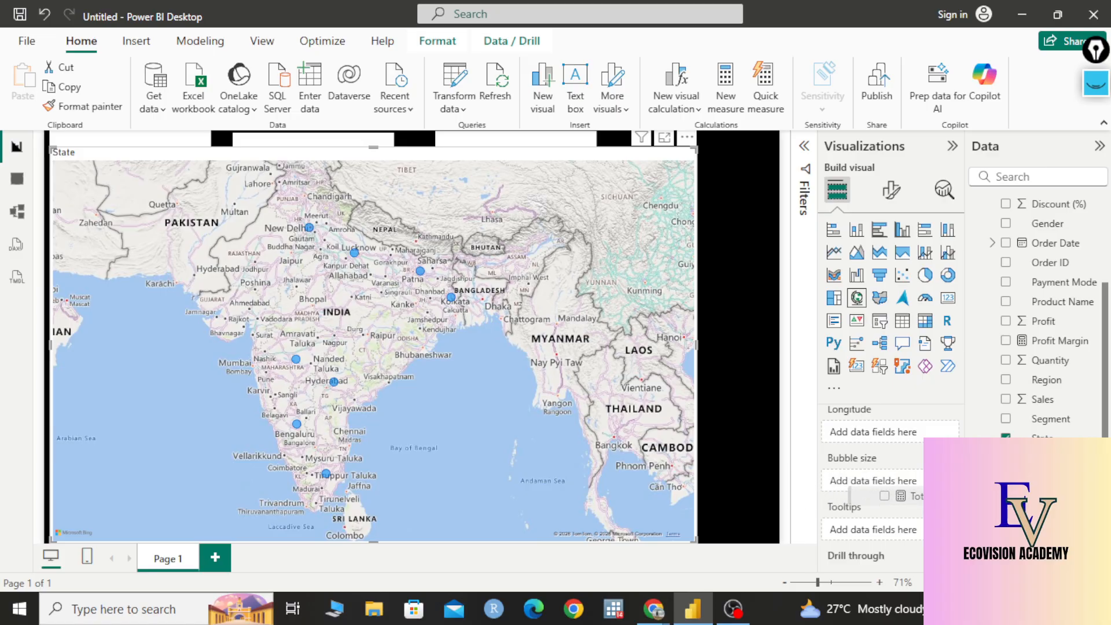
# - Assign the Total Sales measure as the map's bubble size
pyautogui.scroll(3, 885, 468)
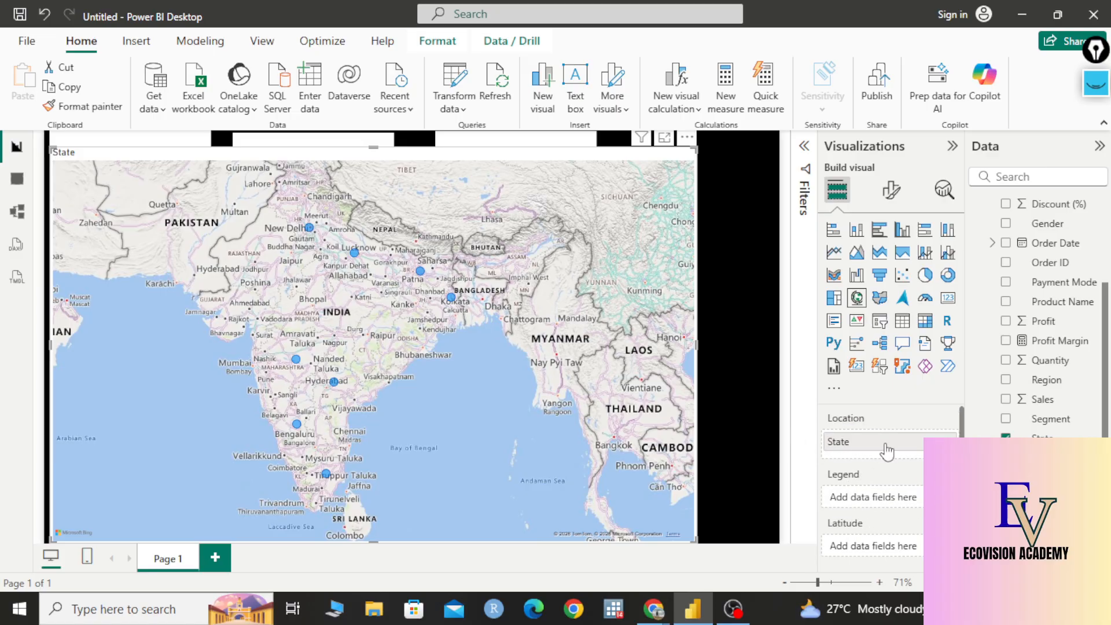
pyautogui.scroll(-3, 888, 454)
pyautogui.scroll(3, 888, 454)
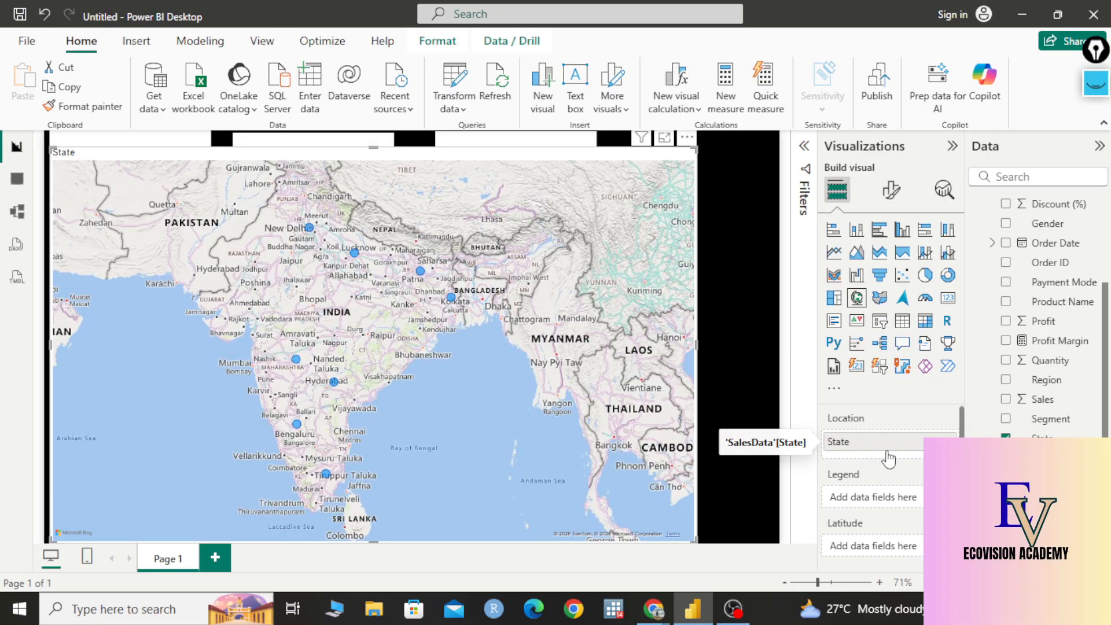
pyautogui.scroll(-3, 889, 459)
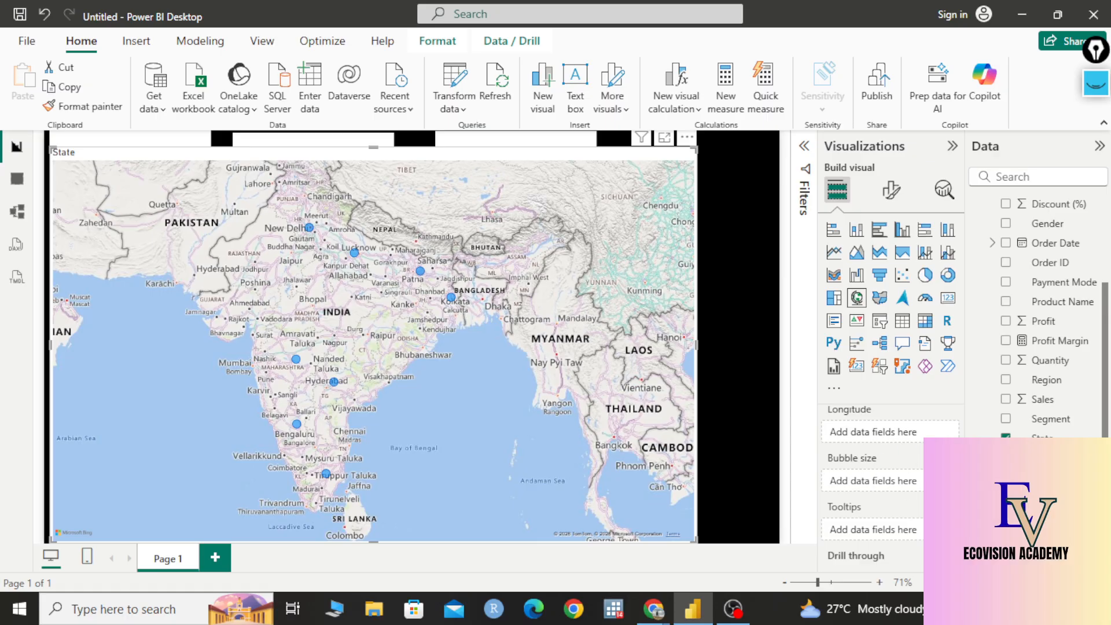
pyautogui.moveTo(917, 517); pyautogui.dragTo(905, 486)
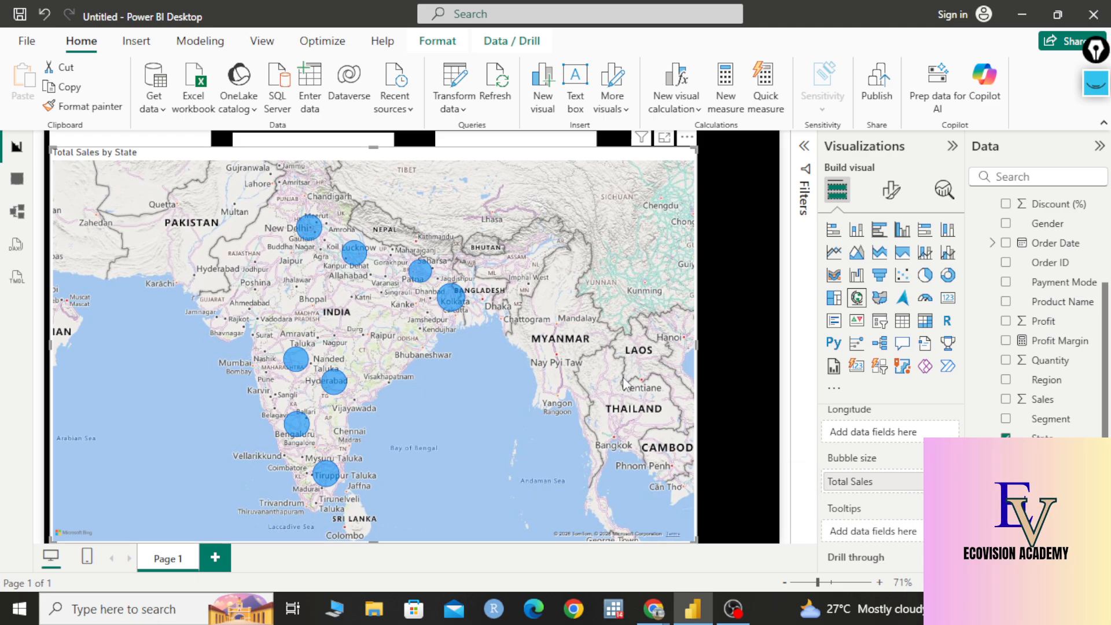
# - With the annotation pen, mark the northern bubbles, circle and label "Bihar", and draw an arrow from the Hyderabad bubble
pyautogui.click(1096, 84)
pyautogui.click(1095, 157)
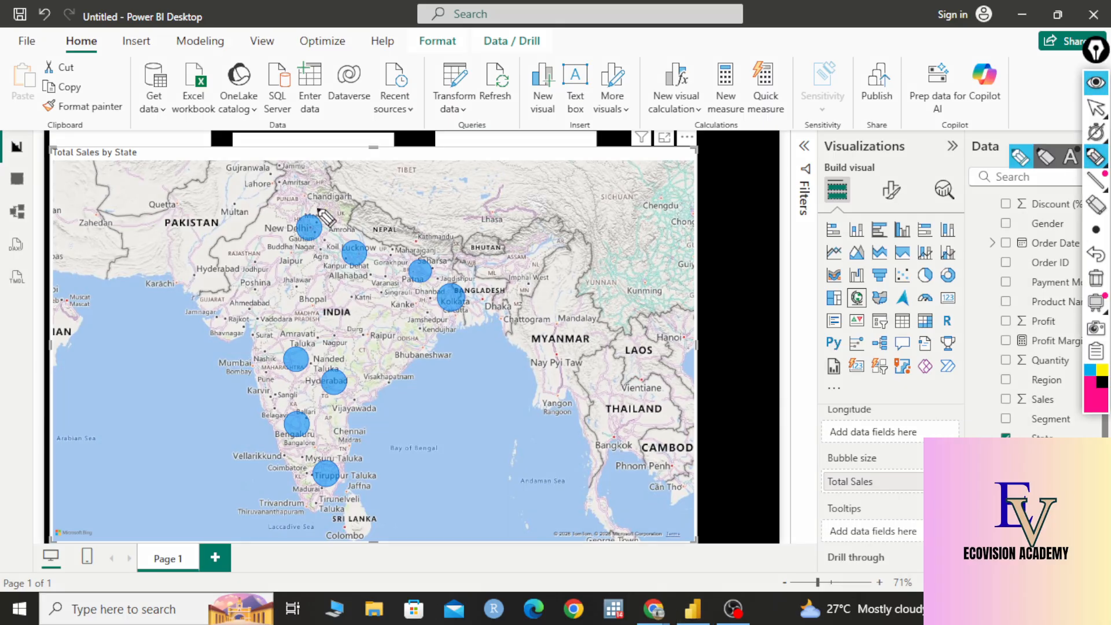
pyautogui.moveTo(317, 215); pyautogui.dragTo(363, 238)
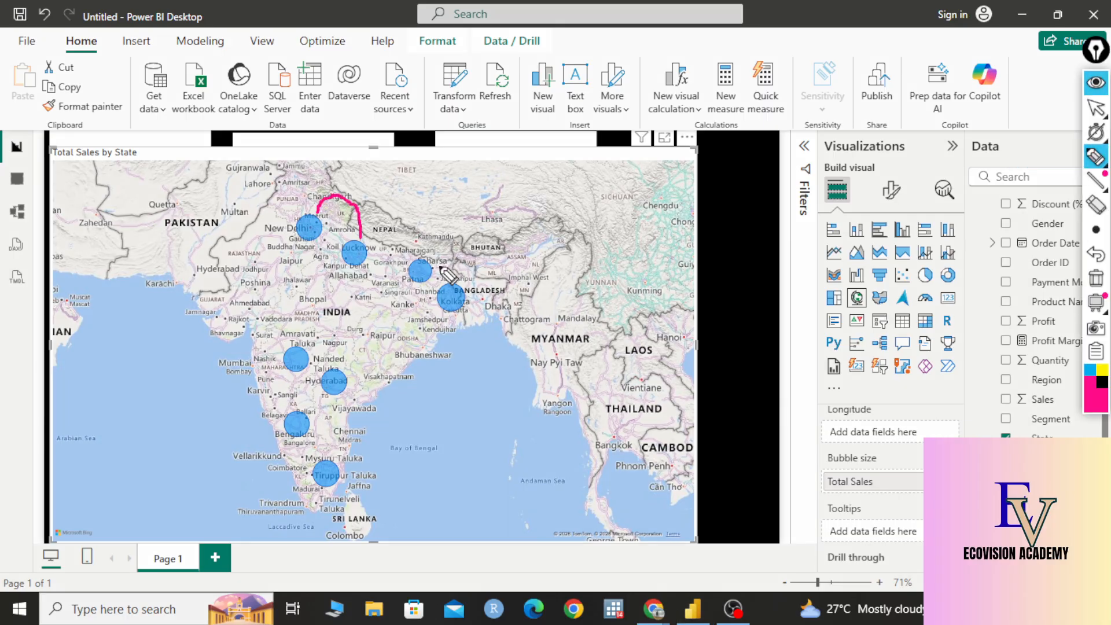
pyautogui.moveTo(435, 255)
pyautogui.mouseDown()
pyautogui.moveTo(396, 255)
pyautogui.moveTo(448, 286)
pyautogui.moveTo(431, 243)
pyautogui.moveTo(483, 250)
pyautogui.moveTo(536, 237)
pyautogui.moveTo(581, 200)
pyautogui.moveTo(628, 230)
pyautogui.moveTo(702, 186)
pyautogui.mouseUp()
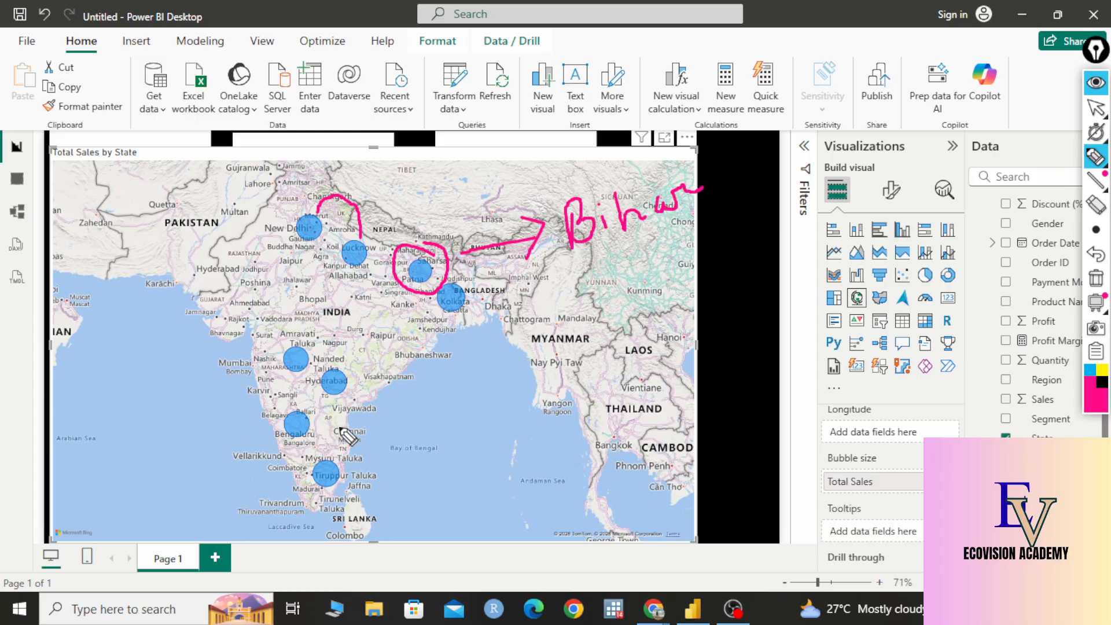
pyautogui.moveTo(351, 382)
pyautogui.mouseDown()
pyautogui.moveTo(445, 383)
pyautogui.moveTo(425, 414)
pyautogui.mouseUp()
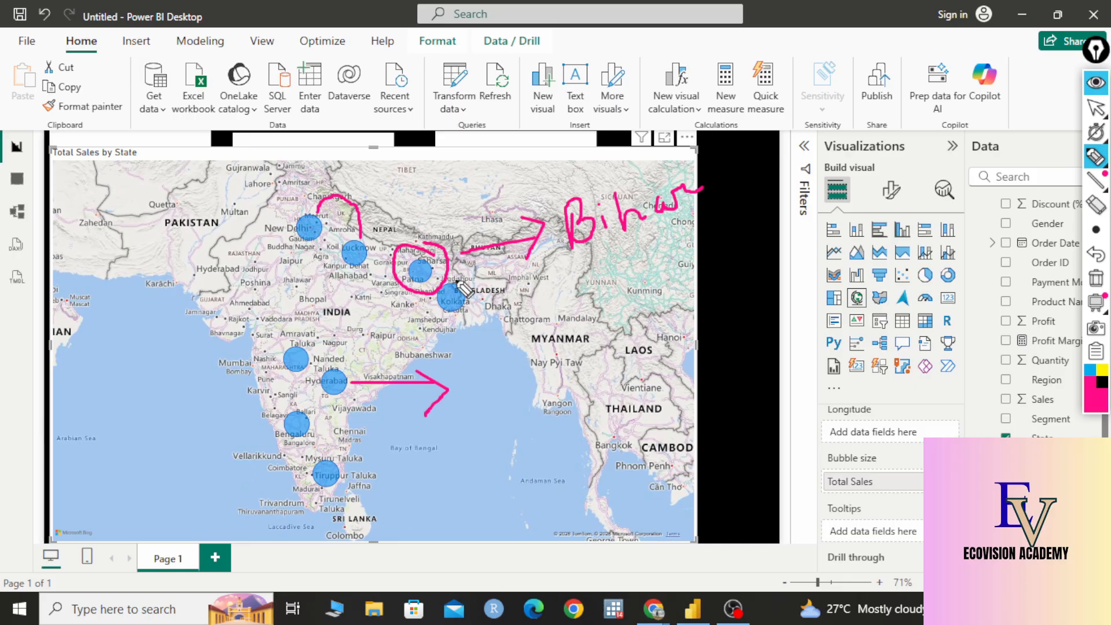
# - Draw a pen arrow from the Kolkata bubble and label it "WB" with a double underline
pyautogui.moveTo(466, 309)
pyautogui.mouseDown()
pyautogui.moveTo(489, 369)
pyautogui.moveTo(517, 351)
pyautogui.mouseUp()
pyautogui.moveTo(478, 437)
pyautogui.mouseDown()
pyautogui.moveTo(508, 453)
pyautogui.moveTo(528, 450)
pyautogui.mouseUp()
pyautogui.moveTo(546, 408)
pyautogui.mouseDown()
pyautogui.moveTo(560, 438)
pyautogui.moveTo(563, 430)
pyautogui.mouseUp()
pyautogui.moveTo(503, 480); pyautogui.dragTo(573, 459)
pyautogui.moveTo(518, 496); pyautogui.dragTo(592, 472)
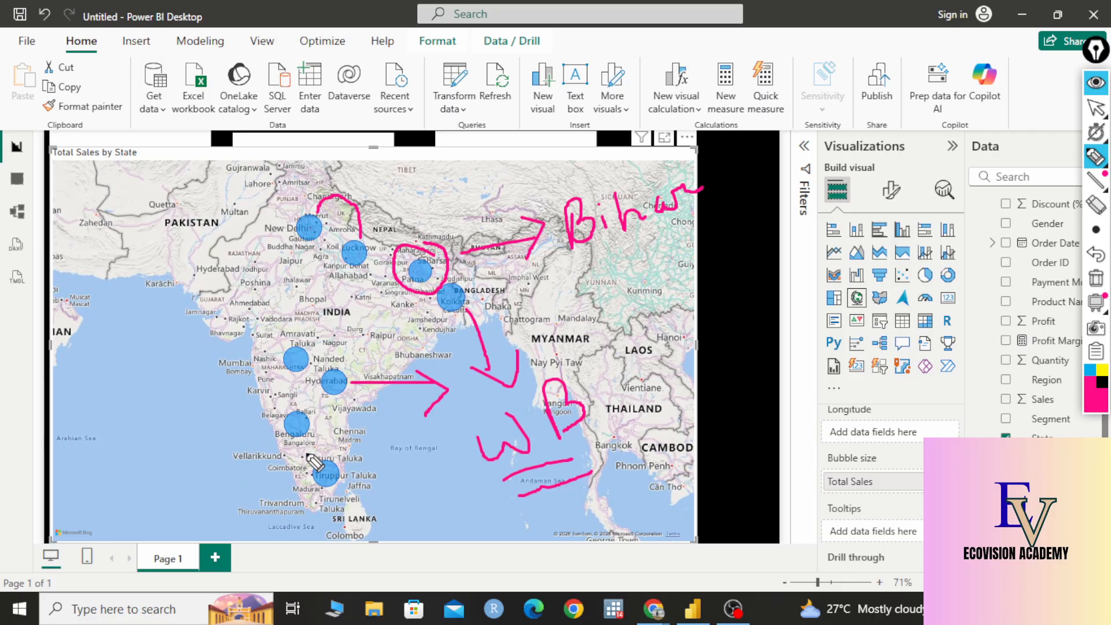
# - Outline the southern state bubbles with the annotation pen, clear all marks, and return to the normal pointer
pyautogui.moveTo(268, 460)
pyautogui.mouseDown()
pyautogui.moveTo(285, 434)
pyautogui.moveTo(283, 347)
pyautogui.mouseUp()
pyautogui.moveTo(336, 399); pyautogui.dragTo(341, 457)
pyautogui.moveTo(312, 384)
pyautogui.mouseDown()
pyautogui.moveTo(301, 421)
pyautogui.moveTo(334, 399)
pyautogui.mouseUp()
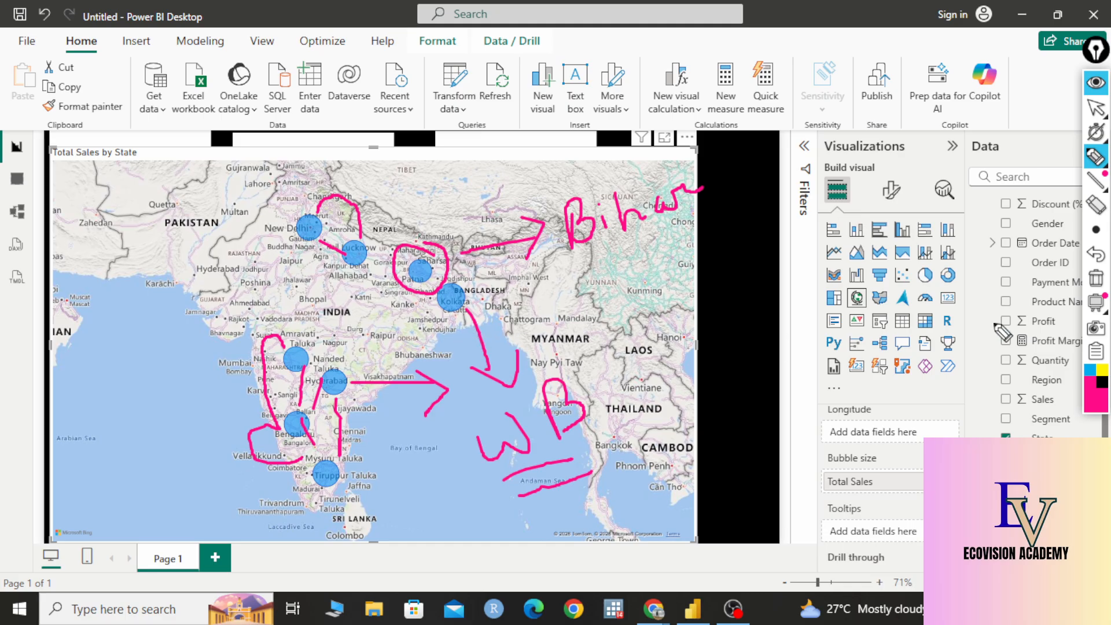
pyautogui.click(1097, 279)
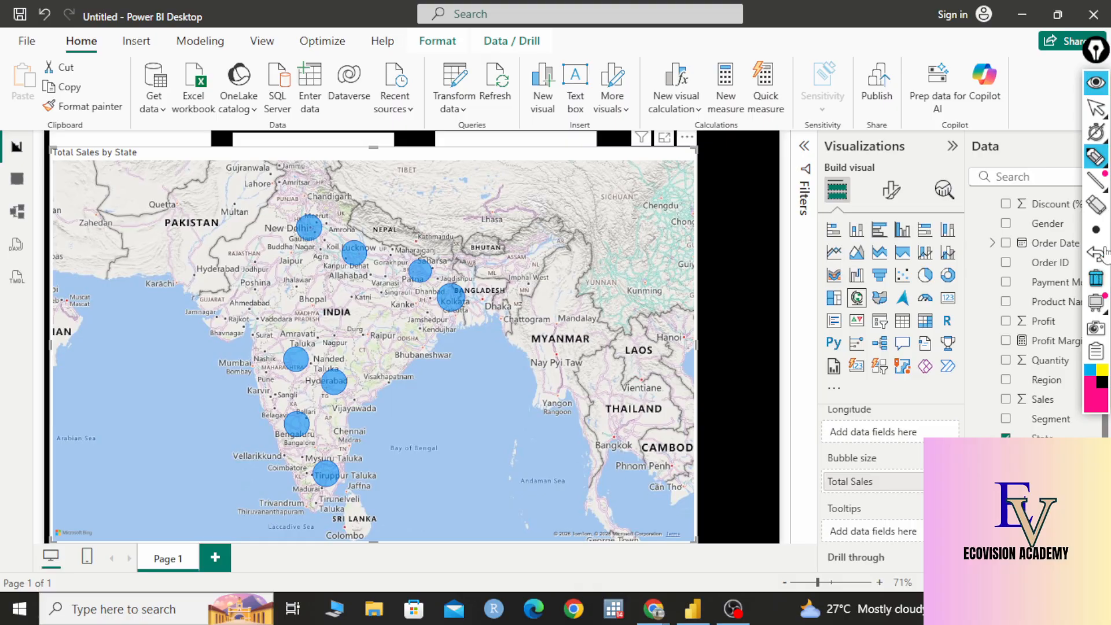
pyautogui.click(1096, 107)
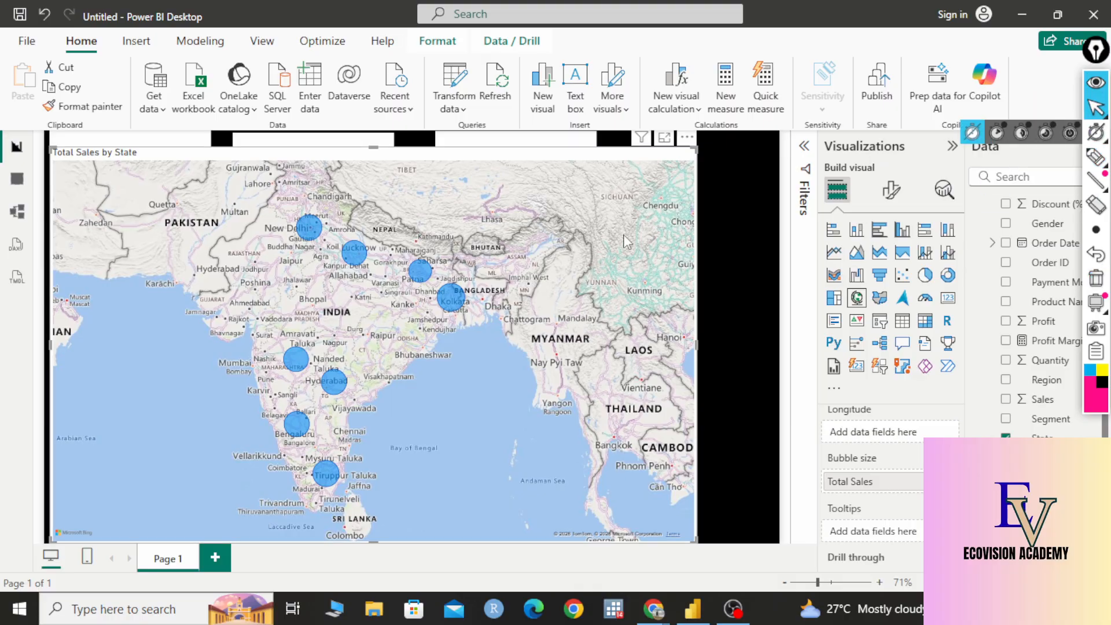
# - Try red for the map's bubbles and set their default color to black
pyautogui.click(891, 190)
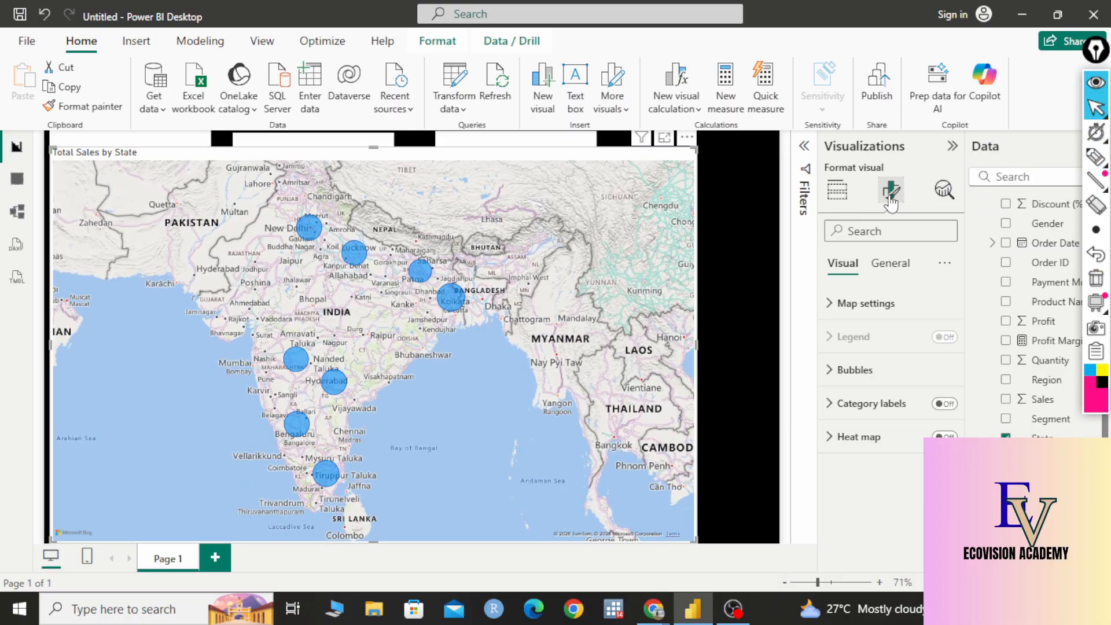
pyautogui.click(837, 371)
pyautogui.scroll(-3, 857, 466)
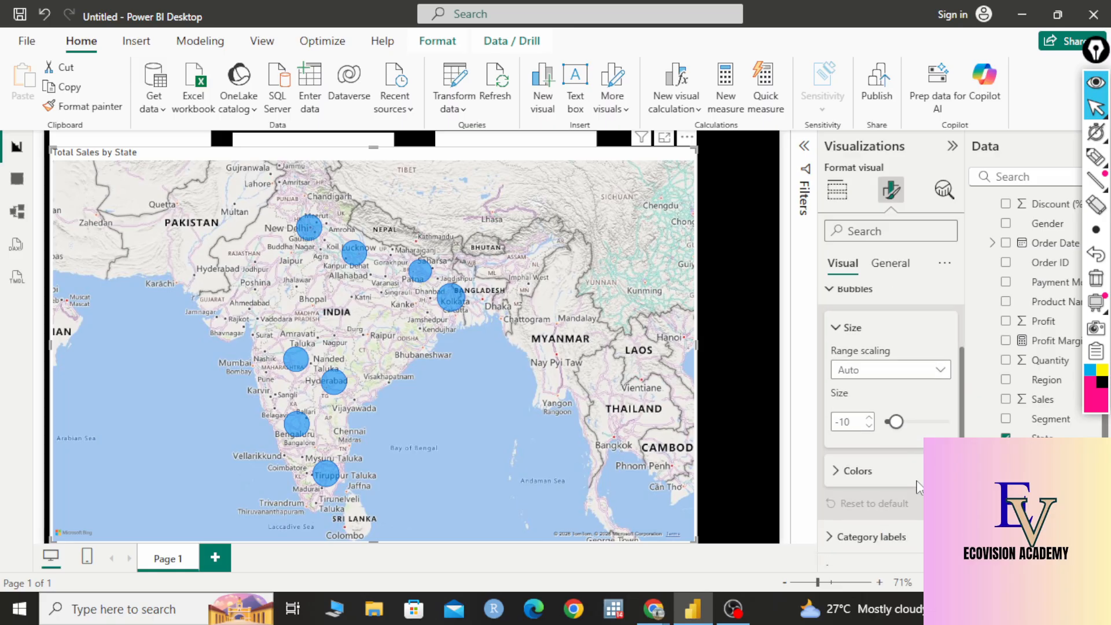
pyautogui.click(841, 458)
pyautogui.scroll(-2, 877, 461)
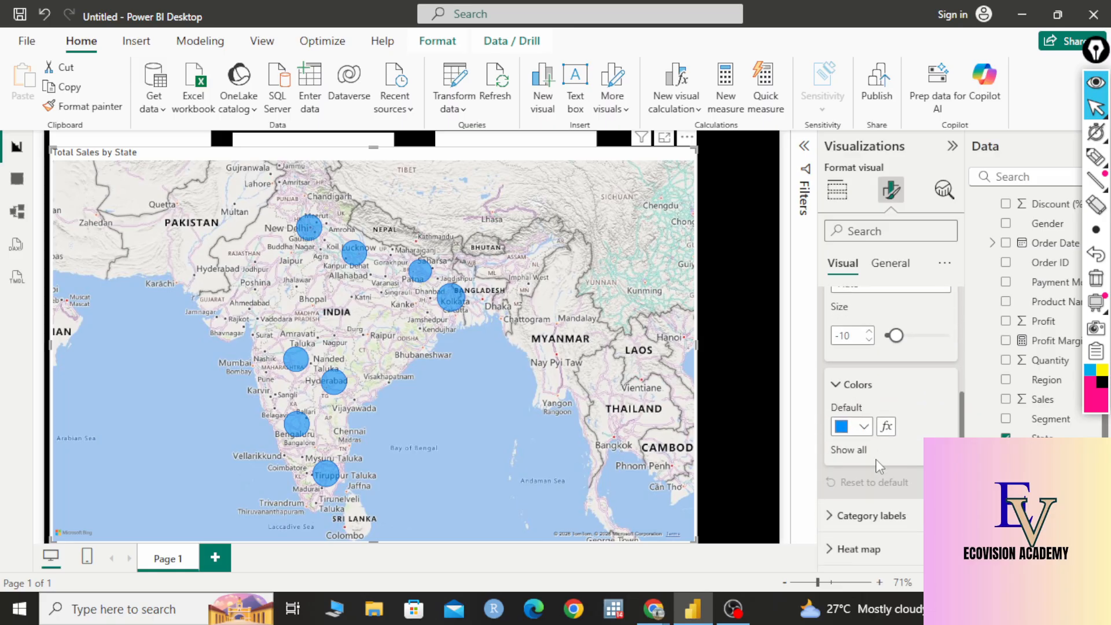
pyautogui.click(865, 427)
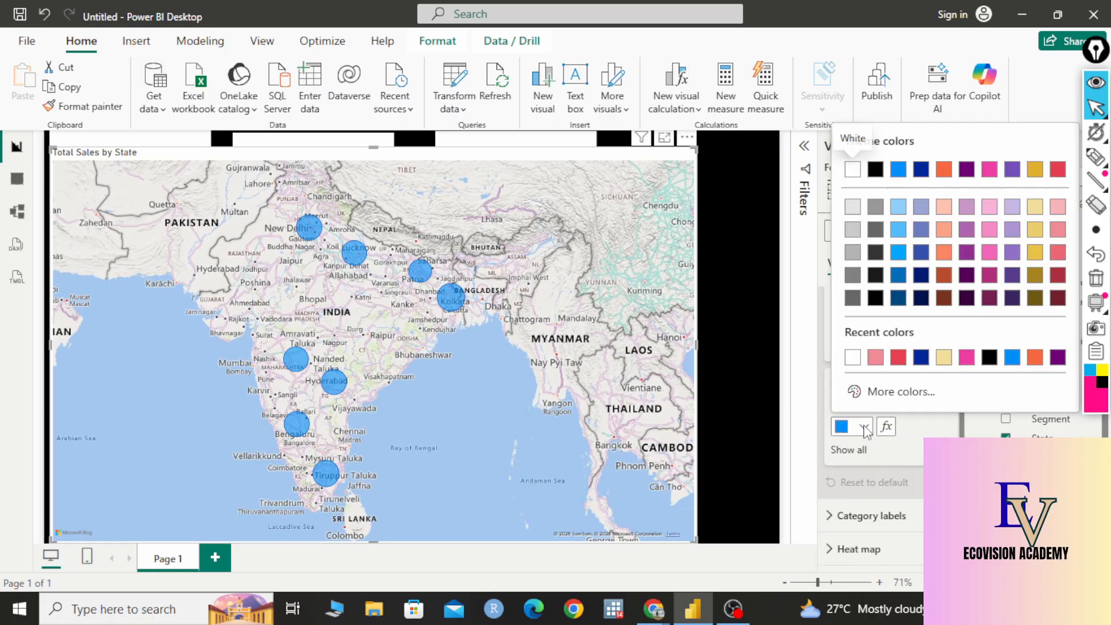
pyautogui.click(899, 358)
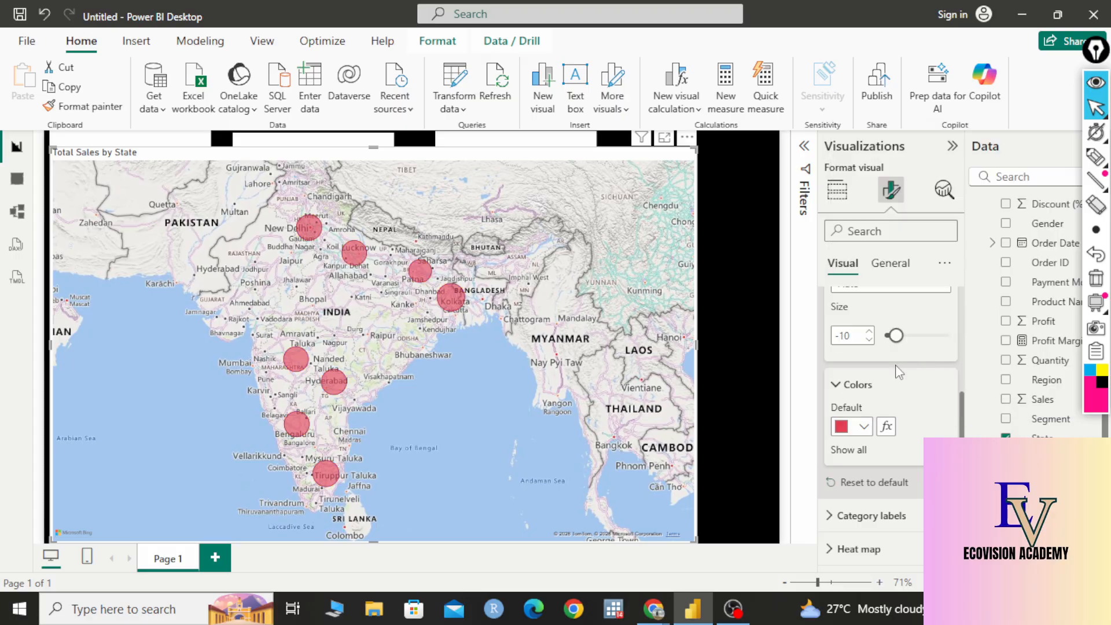
pyautogui.click(864, 427)
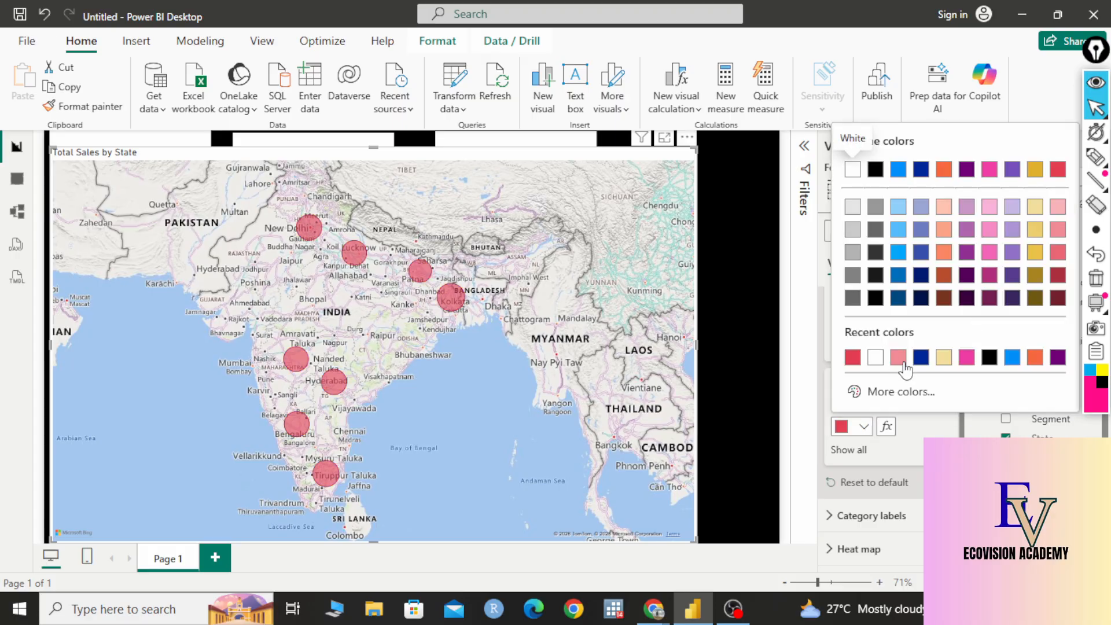
pyautogui.click(988, 360)
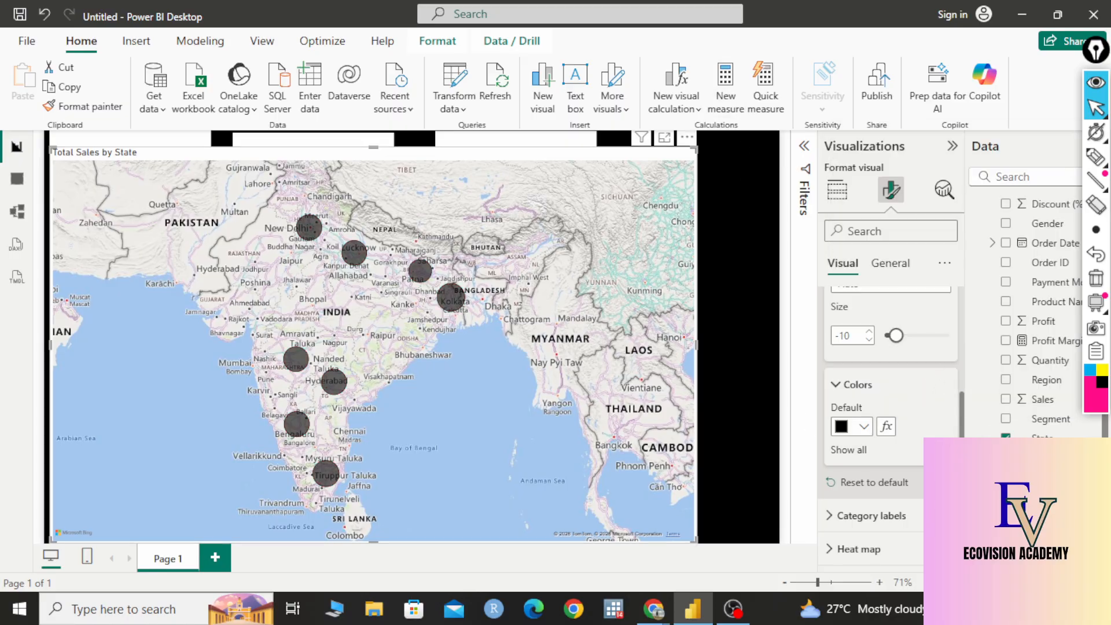
# - Review the map's field assignments and examine the Total Sales tooltips of the northern state bubbles
pyautogui.click(837, 189)
pyautogui.scroll(-5, 894, 497)
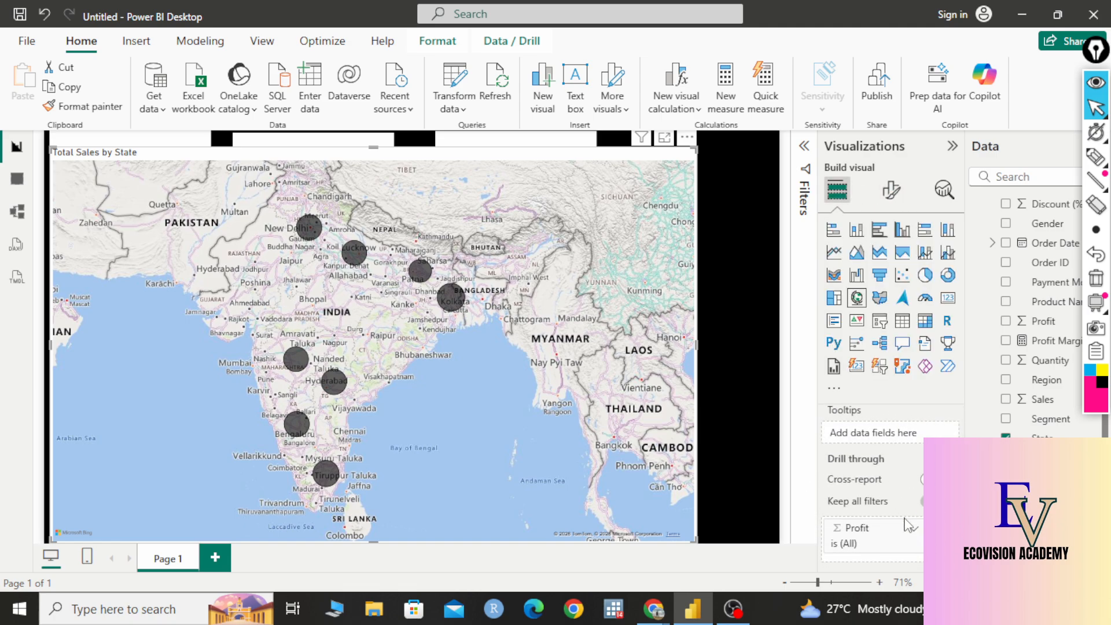
pyautogui.scroll(3, 894, 499)
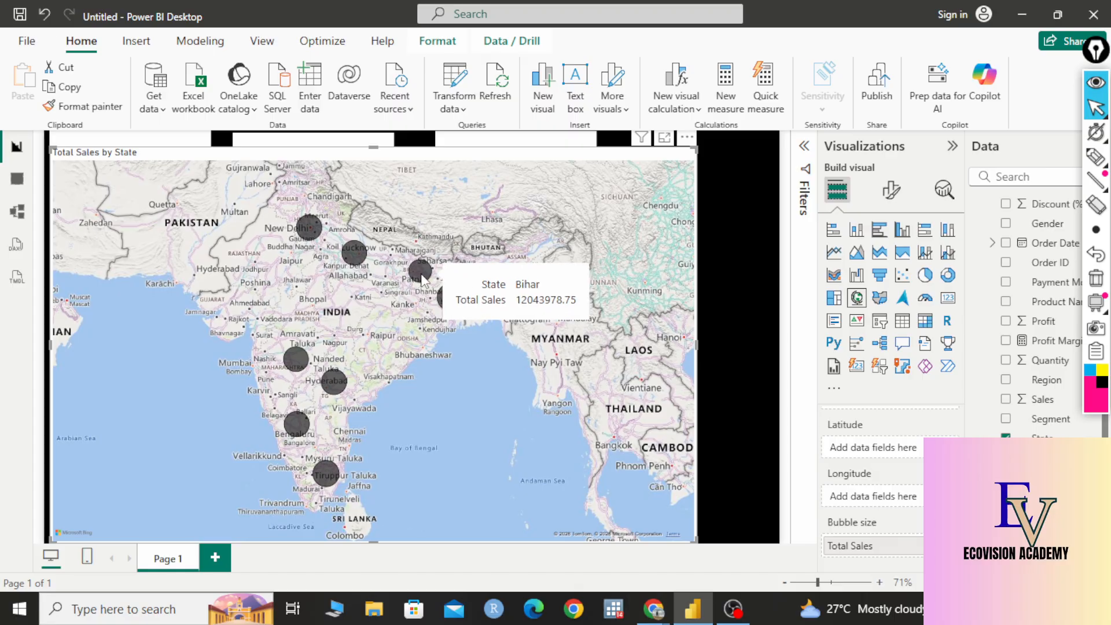
pyautogui.moveTo(350, 253)
pyautogui.moveTo(312, 227)
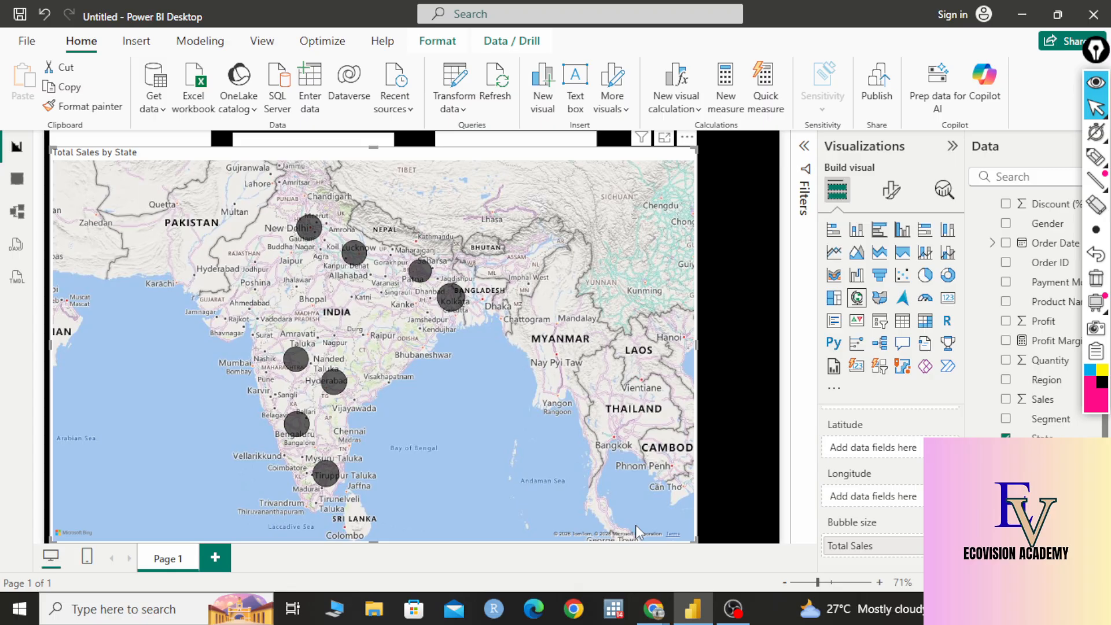
# - Draw annotation pen lines linking the state bubbles across India and mark the Patna and Kolkata bubbles
pyautogui.click(1095, 156)
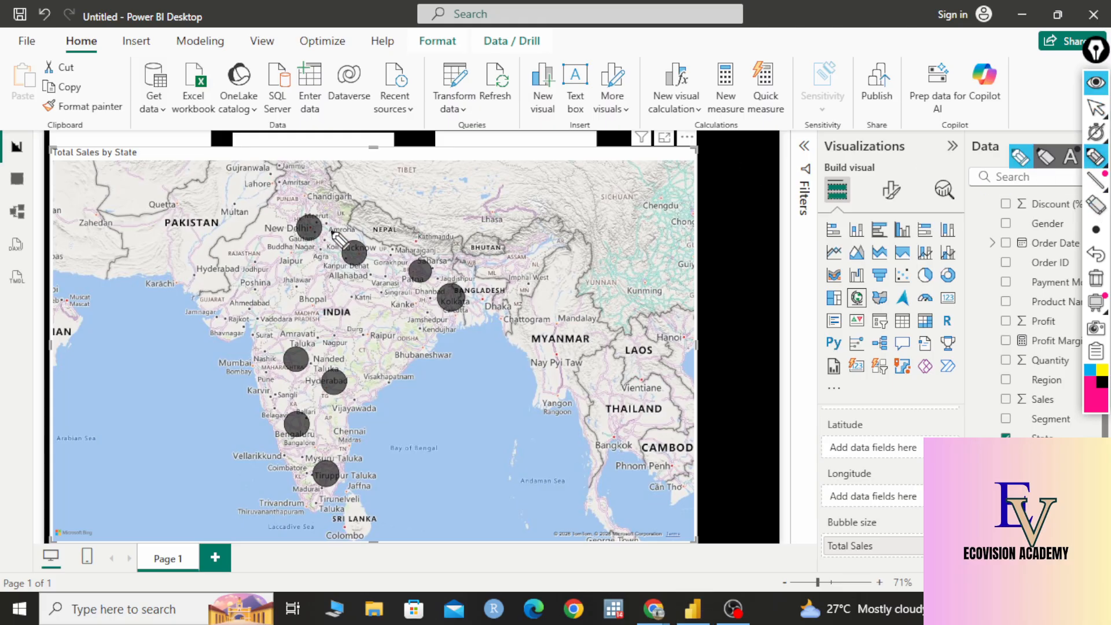
pyautogui.moveTo(315, 213); pyautogui.dragTo(360, 238)
pyautogui.moveTo(313, 349)
pyautogui.mouseDown()
pyautogui.moveTo(298, 246)
pyautogui.moveTo(335, 306)
pyautogui.moveTo(335, 255)
pyautogui.mouseUp()
pyautogui.moveTo(276, 411); pyautogui.dragTo(244, 320)
pyautogui.moveTo(298, 246); pyautogui.dragTo(244, 320)
pyautogui.moveTo(317, 430)
pyautogui.mouseDown()
pyautogui.moveTo(376, 310)
pyautogui.moveTo(360, 276)
pyautogui.mouseUp()
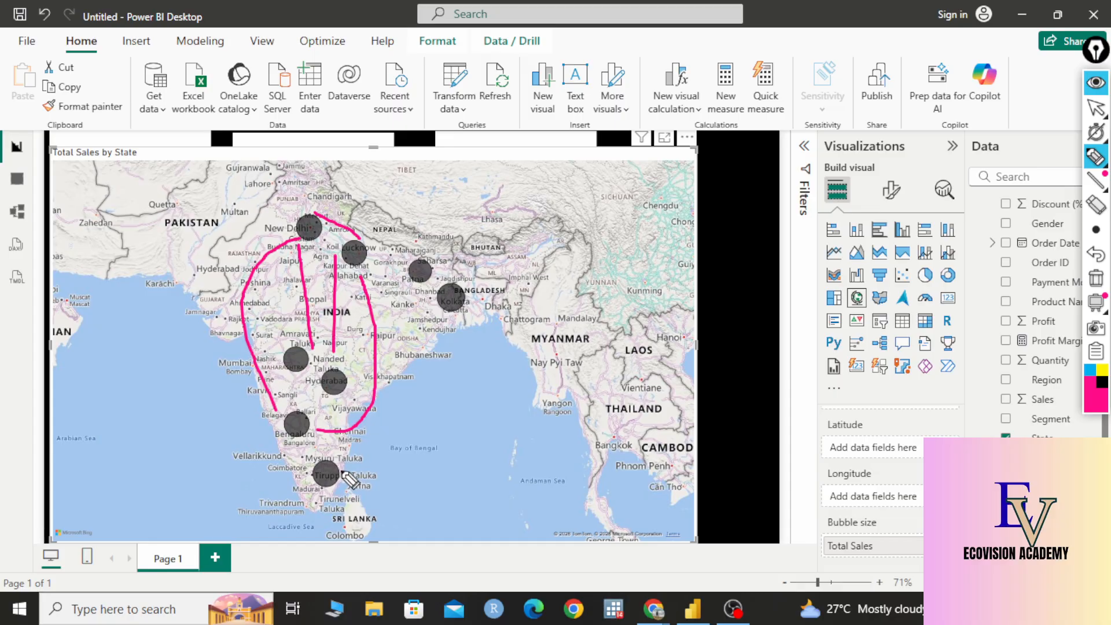
pyautogui.moveTo(342, 469); pyautogui.dragTo(370, 259)
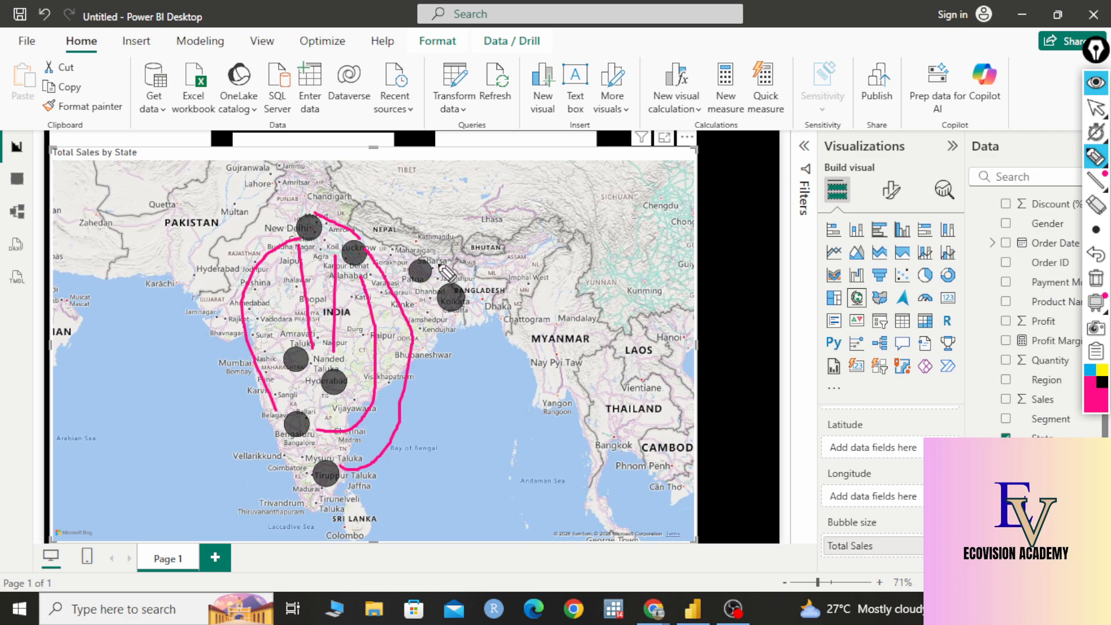
pyautogui.moveTo(438, 243)
pyautogui.mouseDown()
pyautogui.moveTo(426, 272)
pyautogui.moveTo(582, 253)
pyautogui.mouseUp()
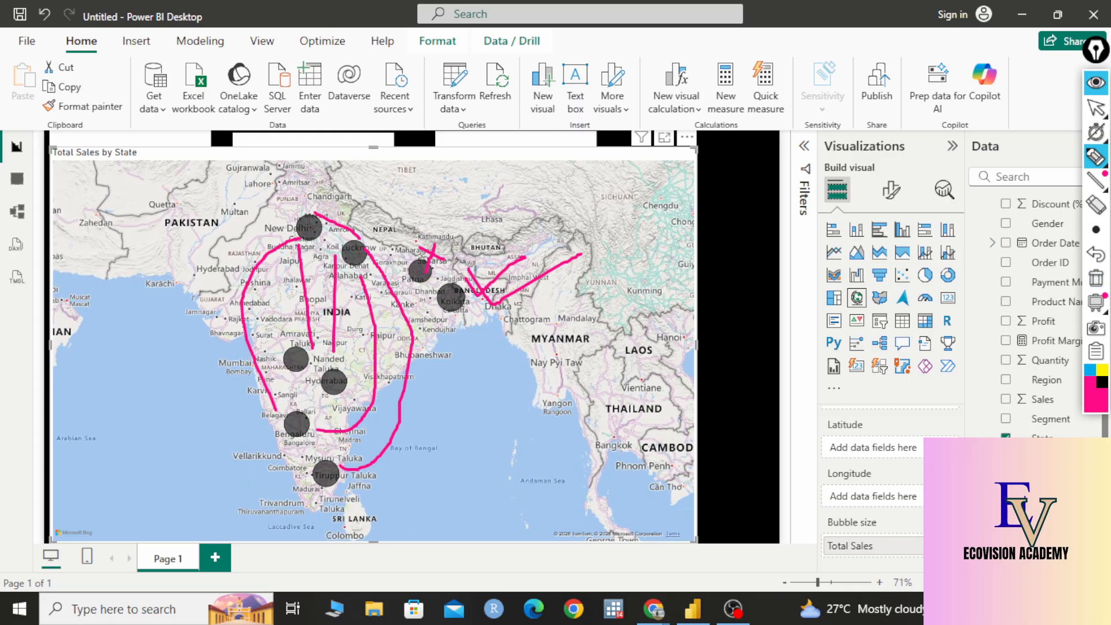
# - Clear all pen marks from the map and return to the normal pointer
pyautogui.click(1095, 278)
pyautogui.click(1098, 107)
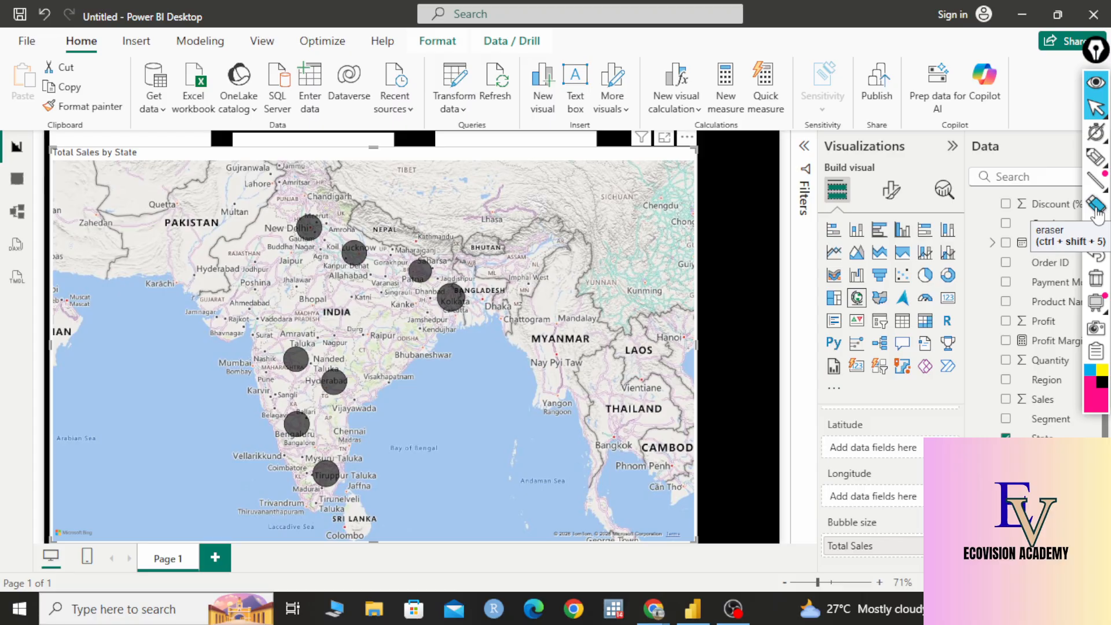
pyautogui.click(1093, 109)
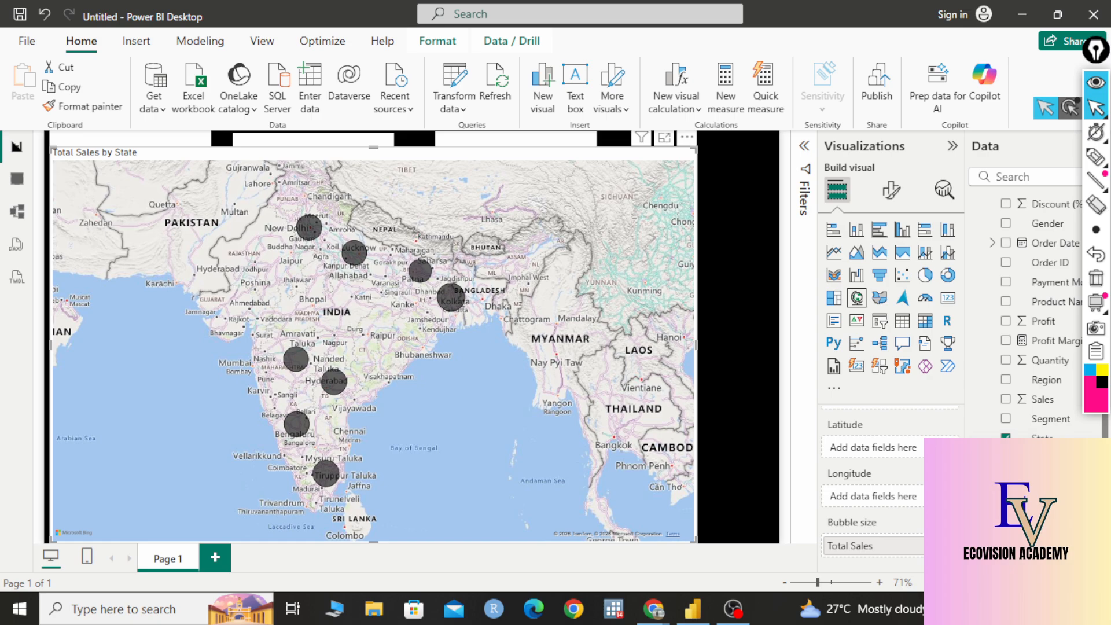
# - Replace Total Sales with Total Profit as the map's bubble size field
pyautogui.moveTo(850, 546); pyautogui.dragTo(753, 549)
pyautogui.moveTo(1053, 478); pyautogui.dragTo(885, 542)
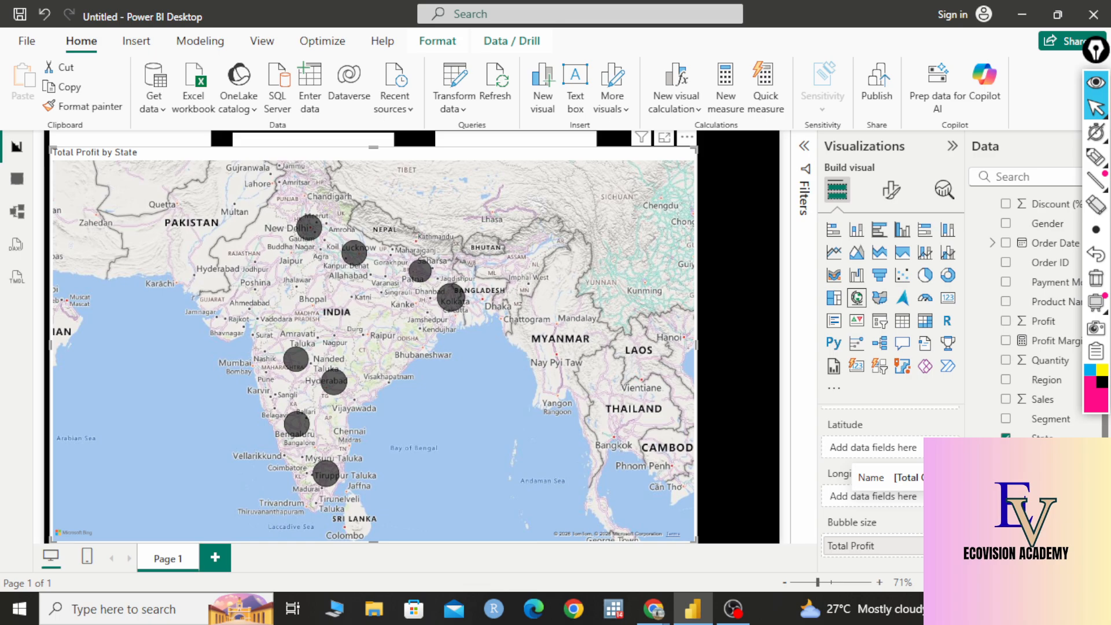
# - Explore the Total Profit map at continent scale and around Hyderabad, ending with all the Indian state bubbles in view
pyautogui.scroll(4, 560, 310)
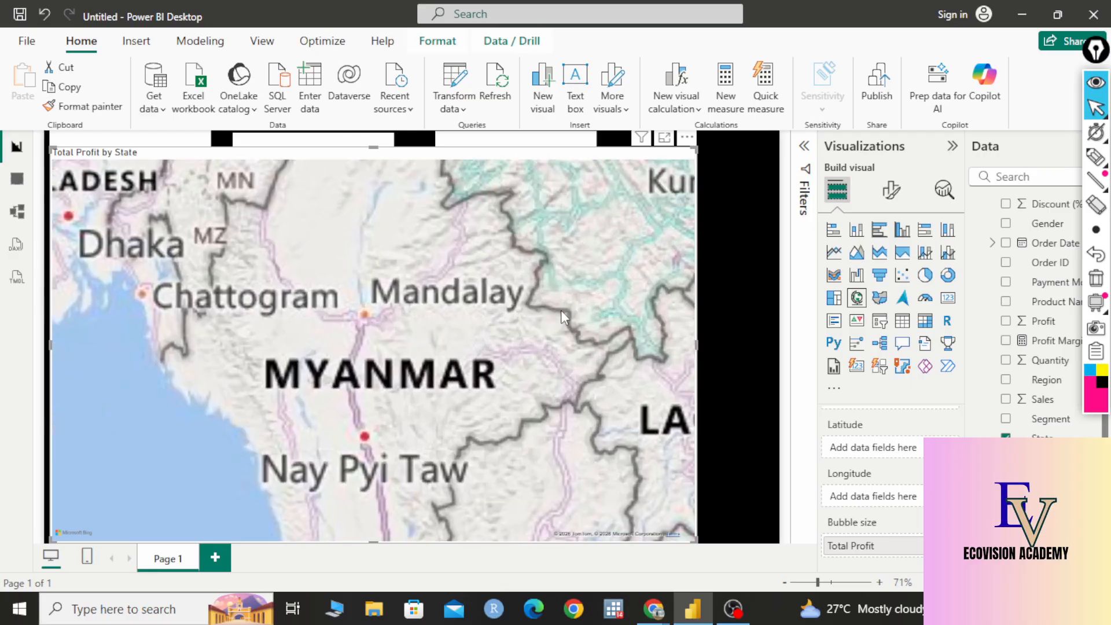
pyautogui.scroll(2, 437, 349)
pyautogui.scroll(-5, 437, 349)
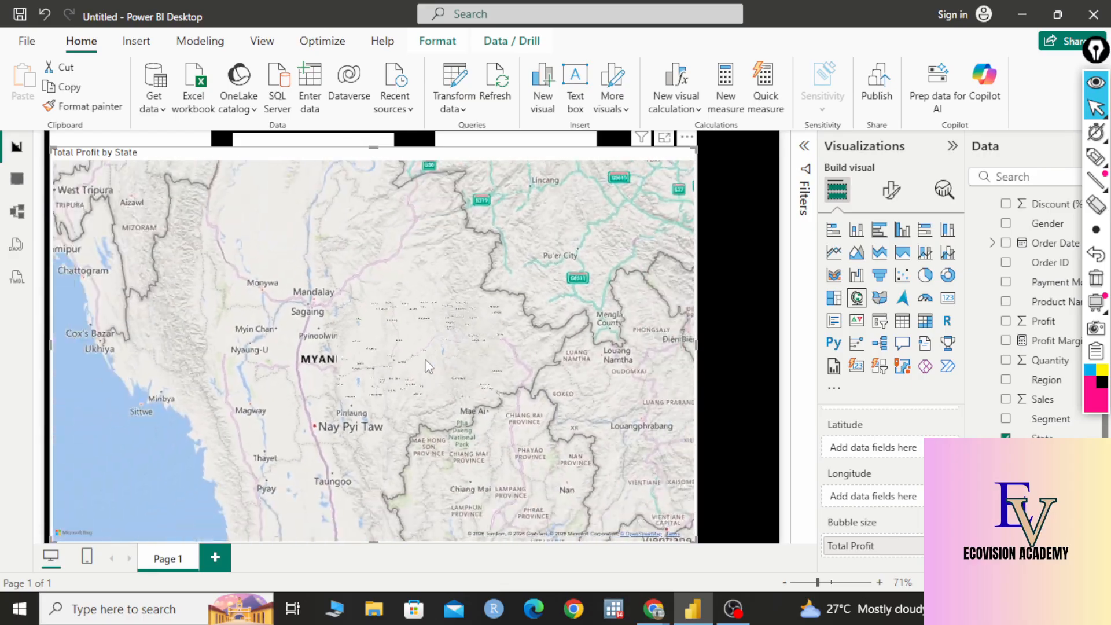
pyautogui.scroll(-3, 271, 347)
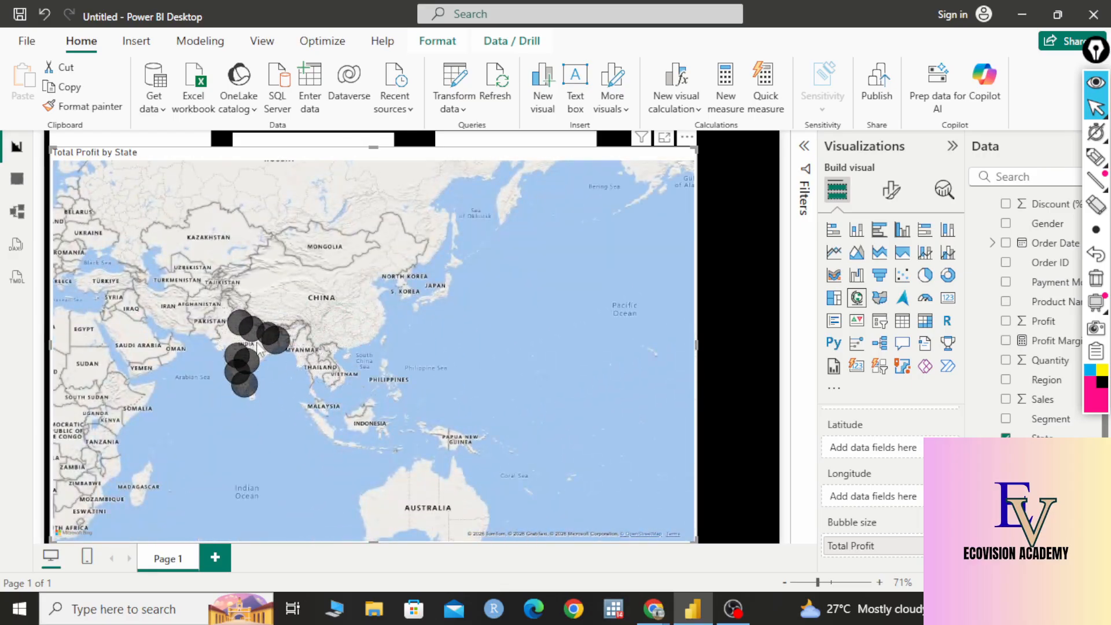
pyautogui.scroll(-2, 311, 335)
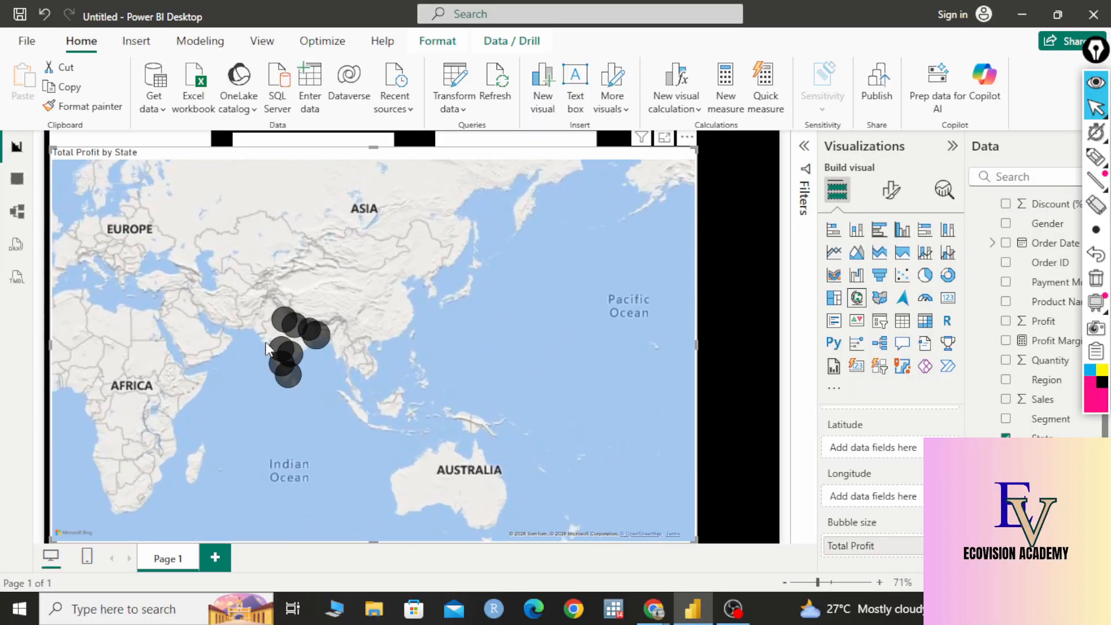
pyautogui.scroll(6, 293, 351)
pyautogui.scroll(4, 491, 343)
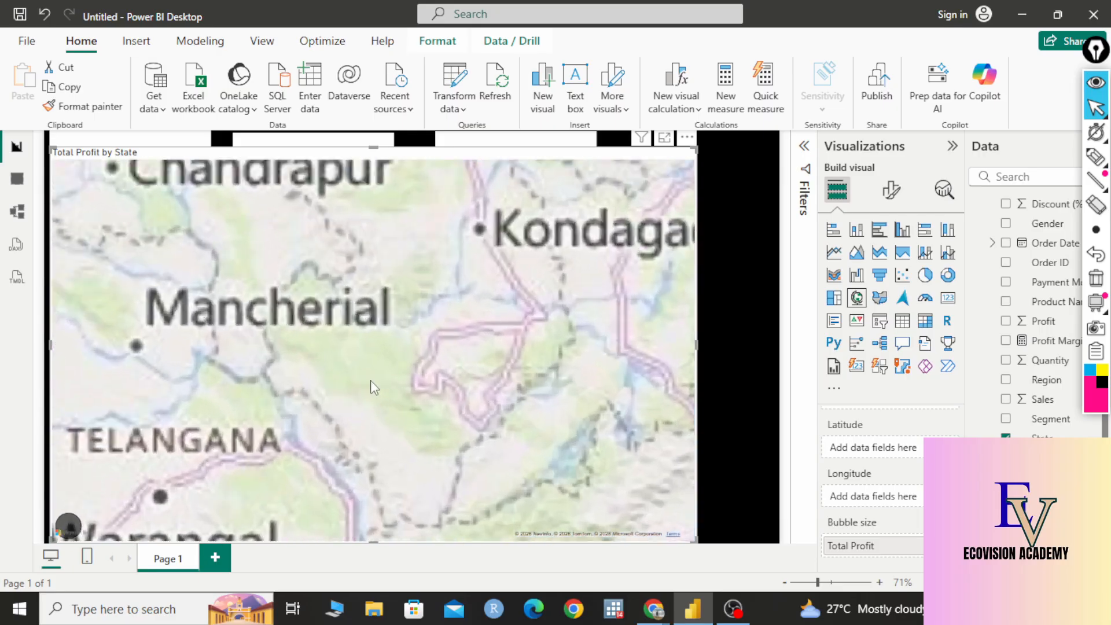
pyautogui.moveTo(295, 358); pyautogui.dragTo(699, 225)
pyautogui.moveTo(462, 414); pyautogui.dragTo(658, 259)
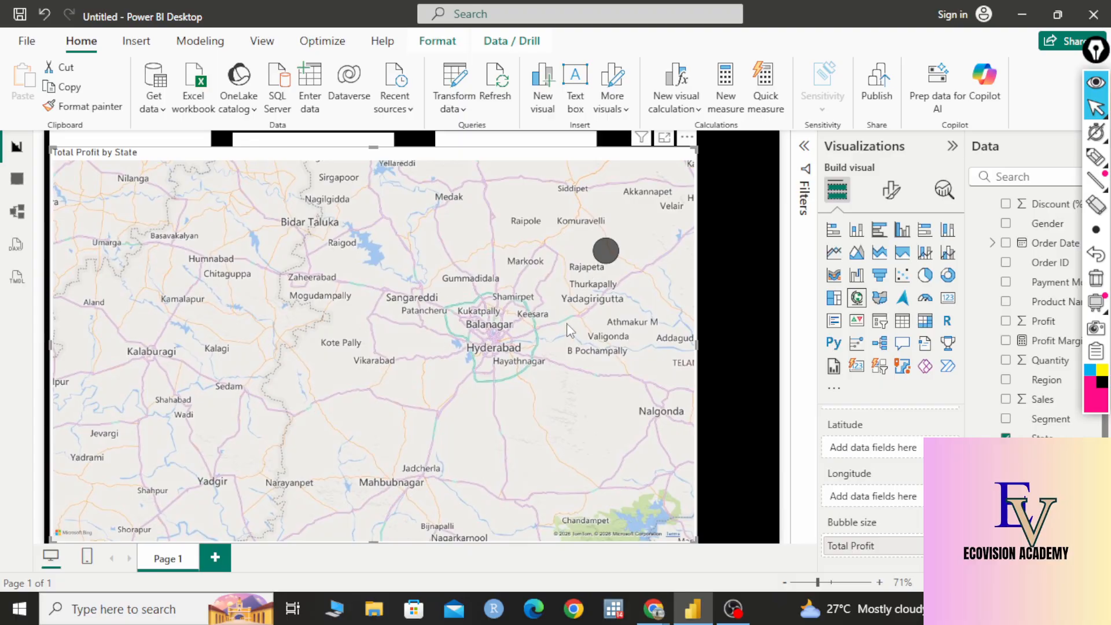
pyautogui.scroll(-2, 554, 341)
pyautogui.scroll(-5, 554, 336)
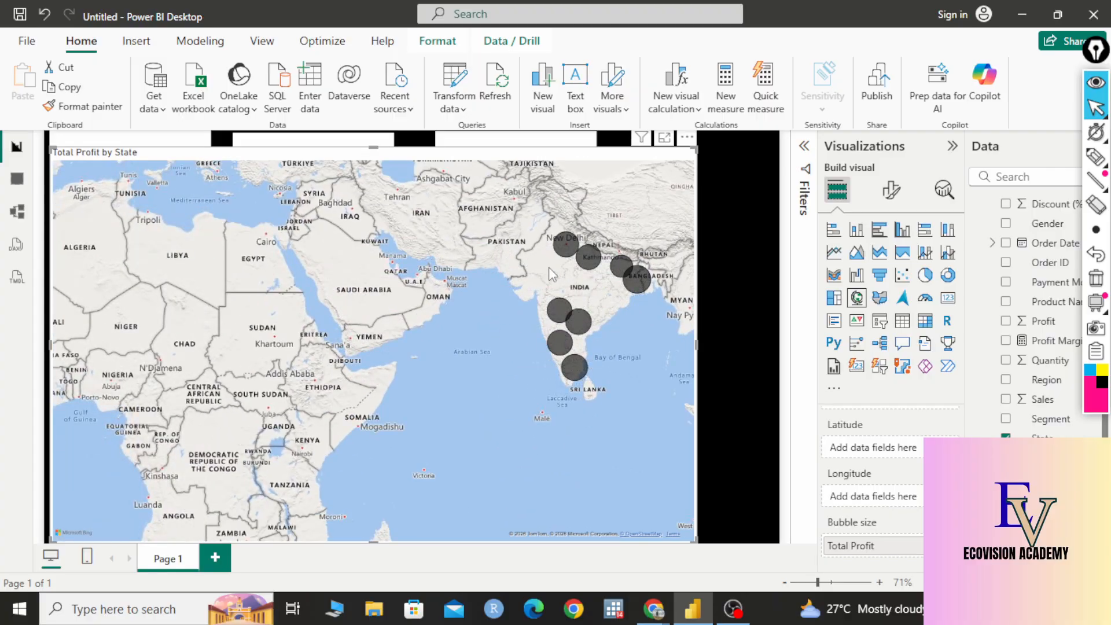
pyautogui.moveTo(544, 278); pyautogui.dragTo(396, 296)
pyautogui.scroll(3, 453, 335)
pyautogui.scroll(-2, 506, 326)
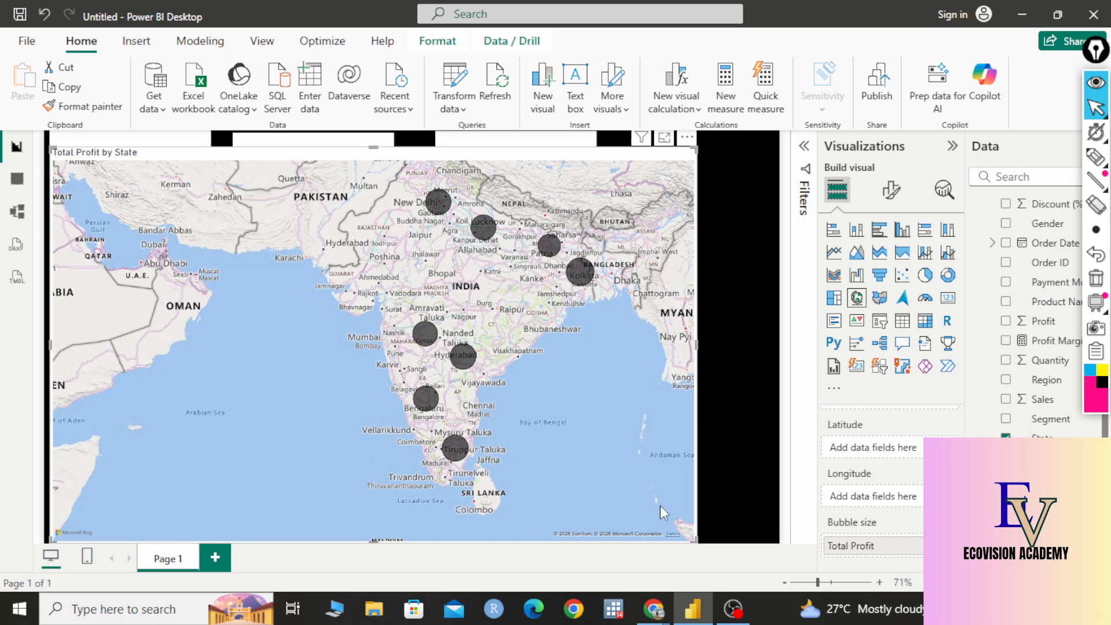
# - Shrink the Total Profit by State map to less than half its width and place it below the Total Sales card
pyautogui.moveTo(686, 540); pyautogui.dragTo(359, 301)
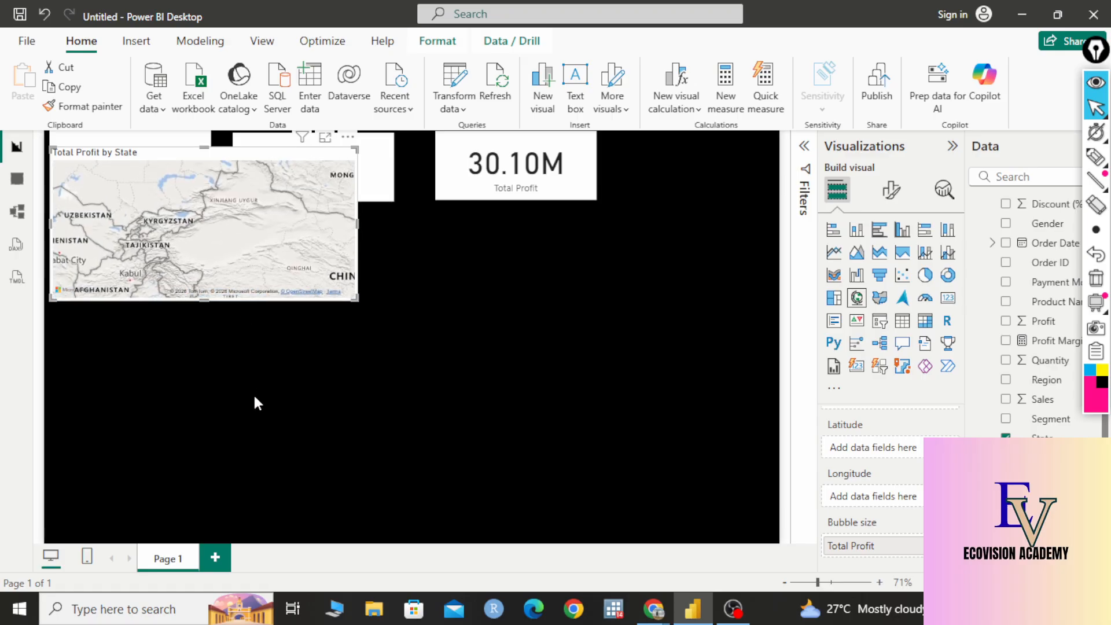
pyautogui.click(328, 327)
pyautogui.moveTo(329, 152); pyautogui.dragTo(425, 292)
pyautogui.moveTo(329, 296); pyautogui.dragTo(723, 223)
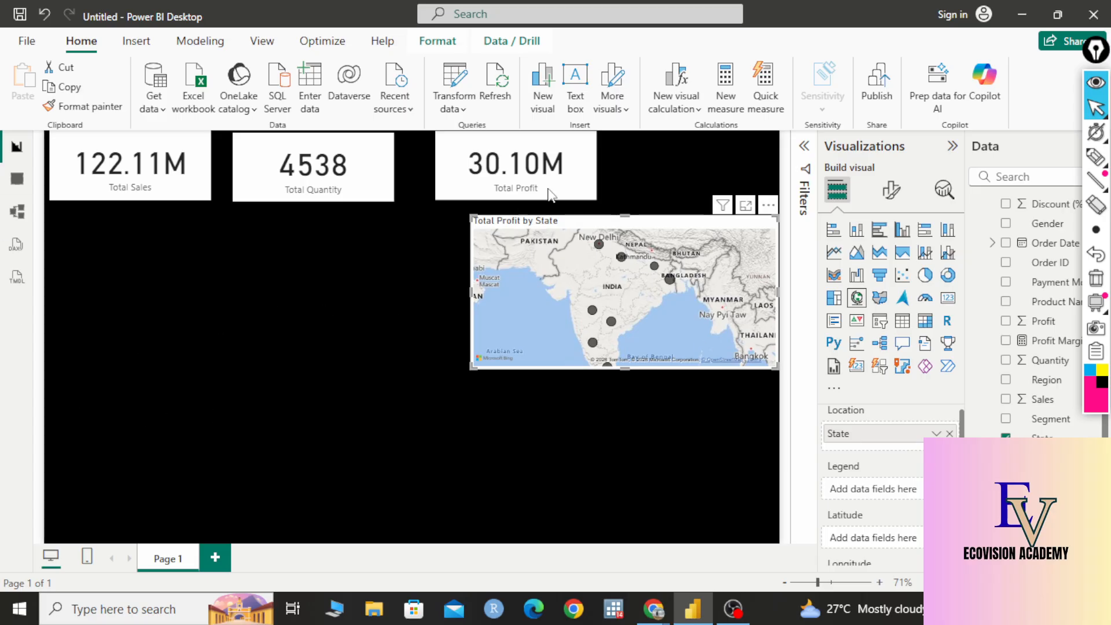
pyautogui.moveTo(498, 225); pyautogui.dragTo(190, 188)
# - Reduce the Total Sales card's size slightly so it sits clear above the map, and deselect it
pyautogui.click(208, 197)
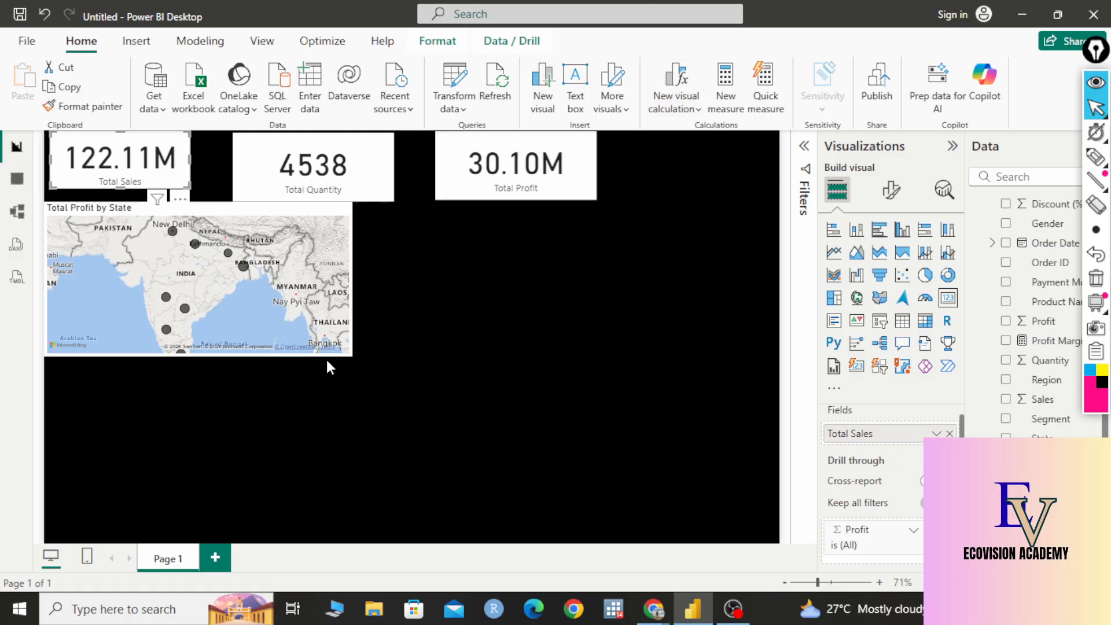
pyautogui.click(360, 412)
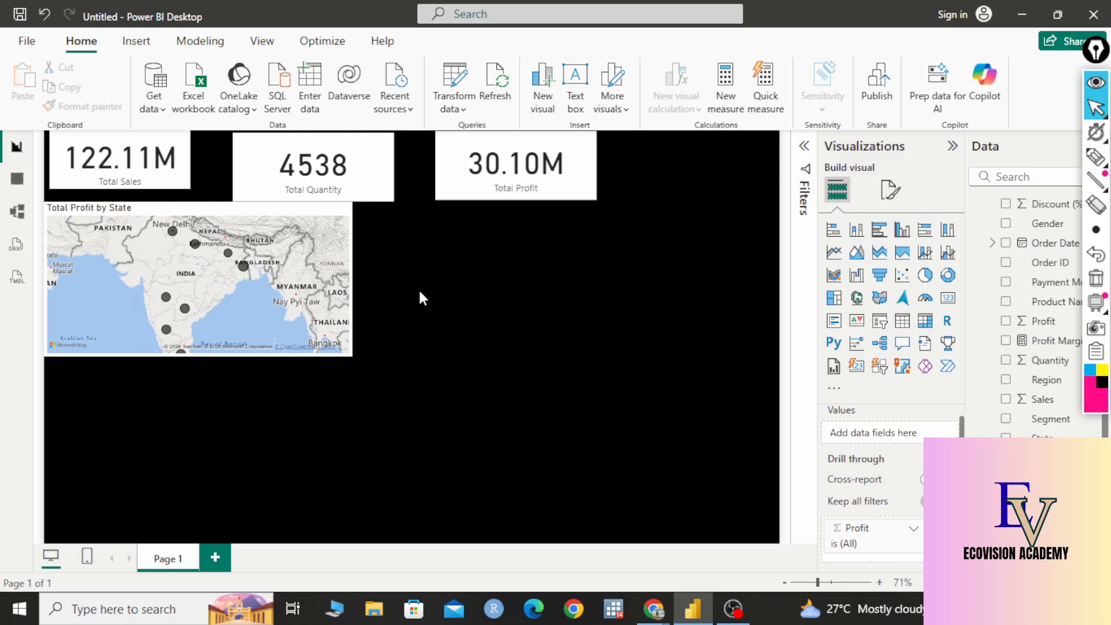